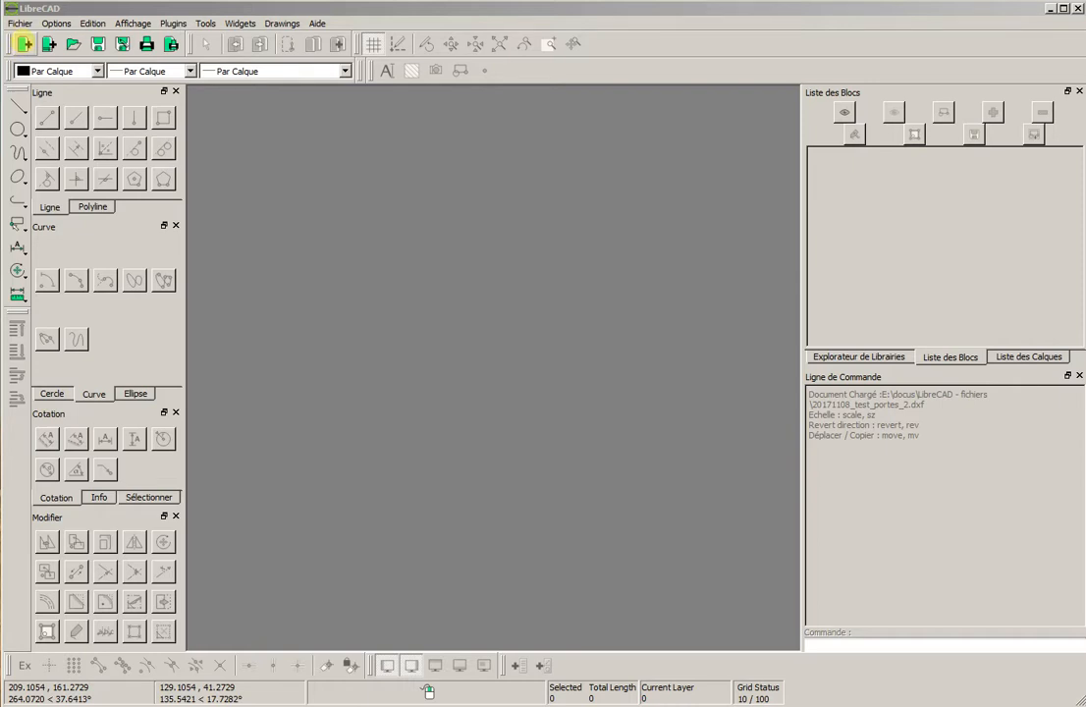
Create a new blank drawing
left_click(24, 43)
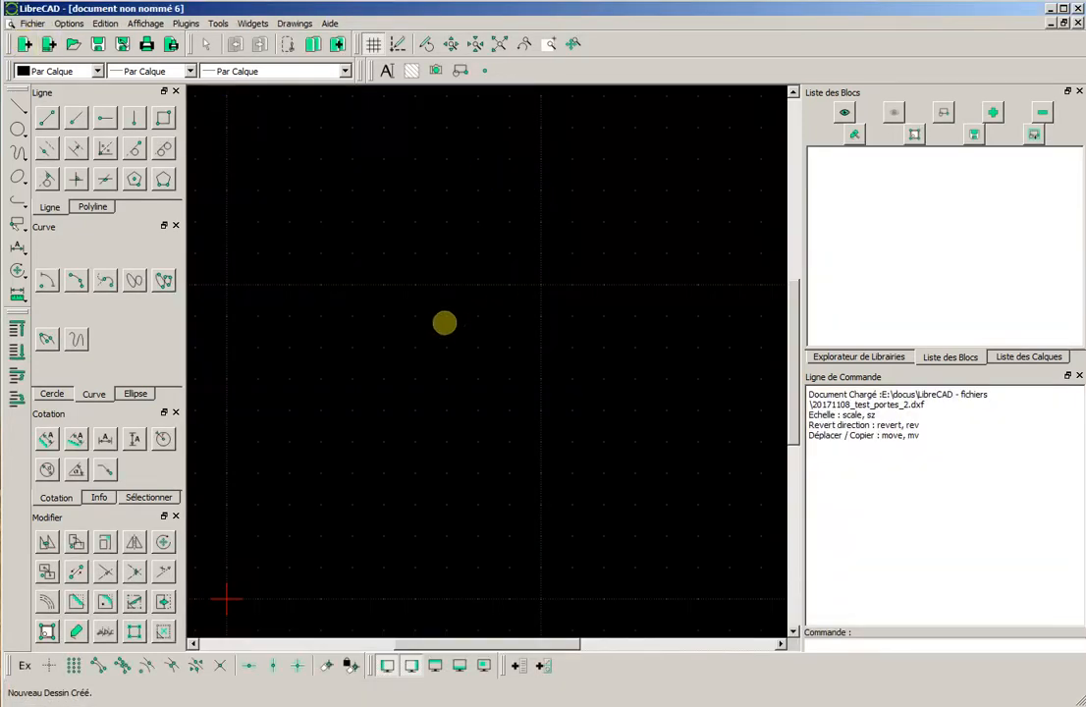
Examine the grid spacing and the origin of the empty drawing at different zoom levels
left_click_drag(472, 310, 524, 304)
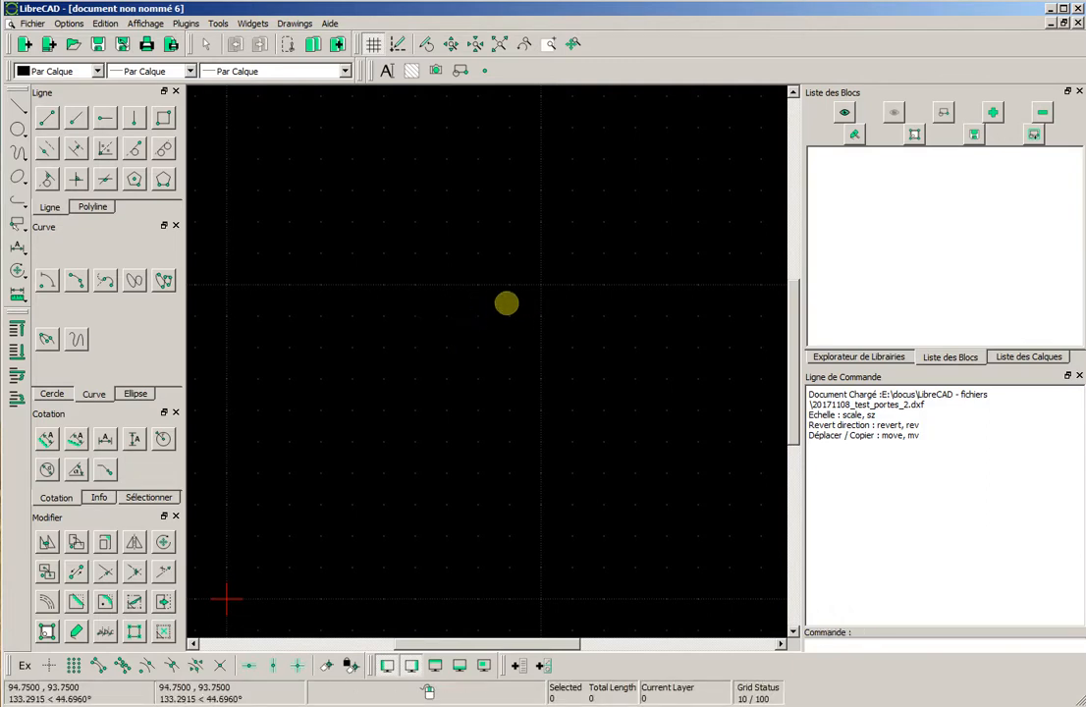
mouse_move(494, 208)
middle_mouse_down()
mouse_move(499, 182)
mouse_move(526, 229)
middle_mouse_up()
left_click_drag(526, 229, 461, 294)
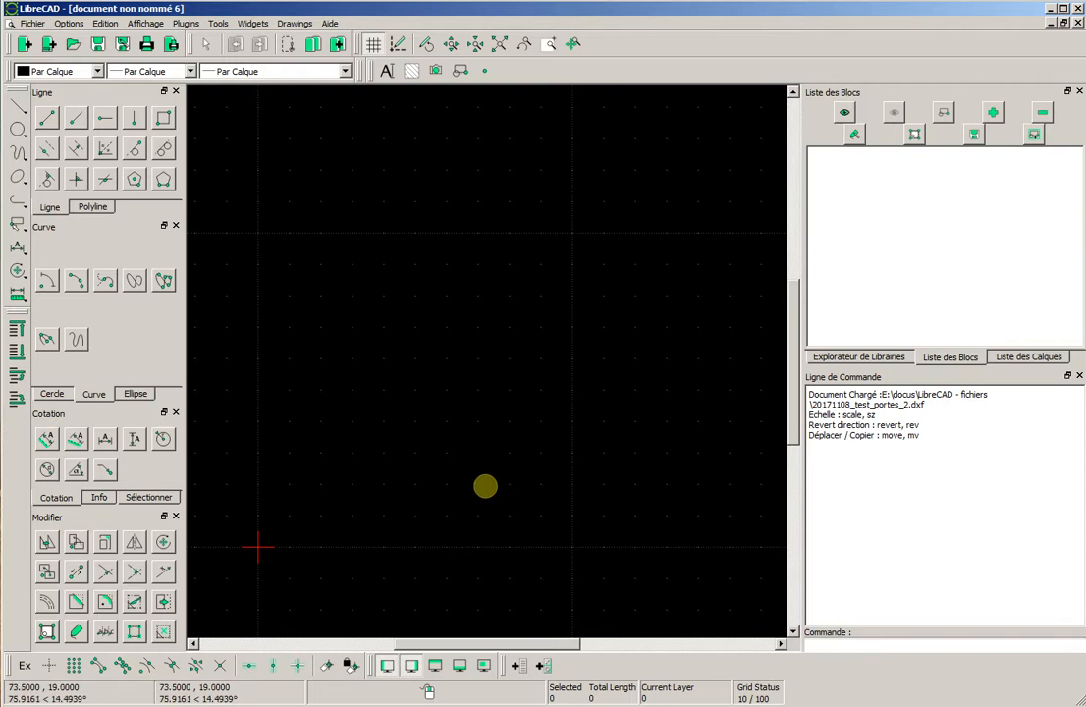
middle_click_drag(403, 446, 483, 407)
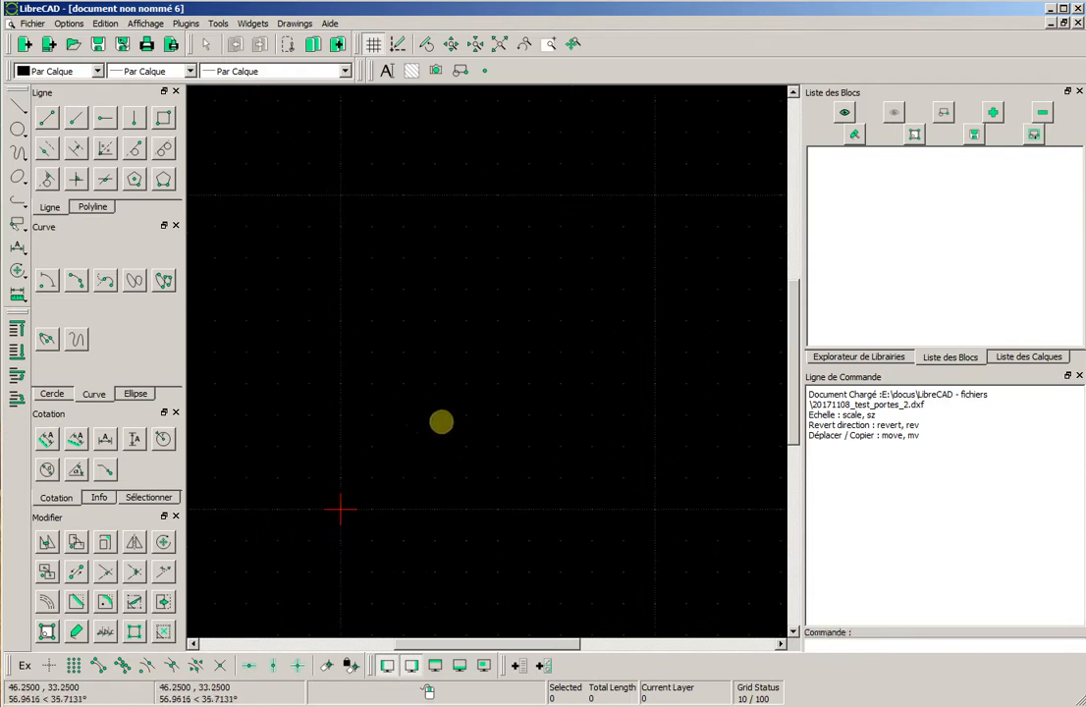
scroll(407, 443, "up", 3)
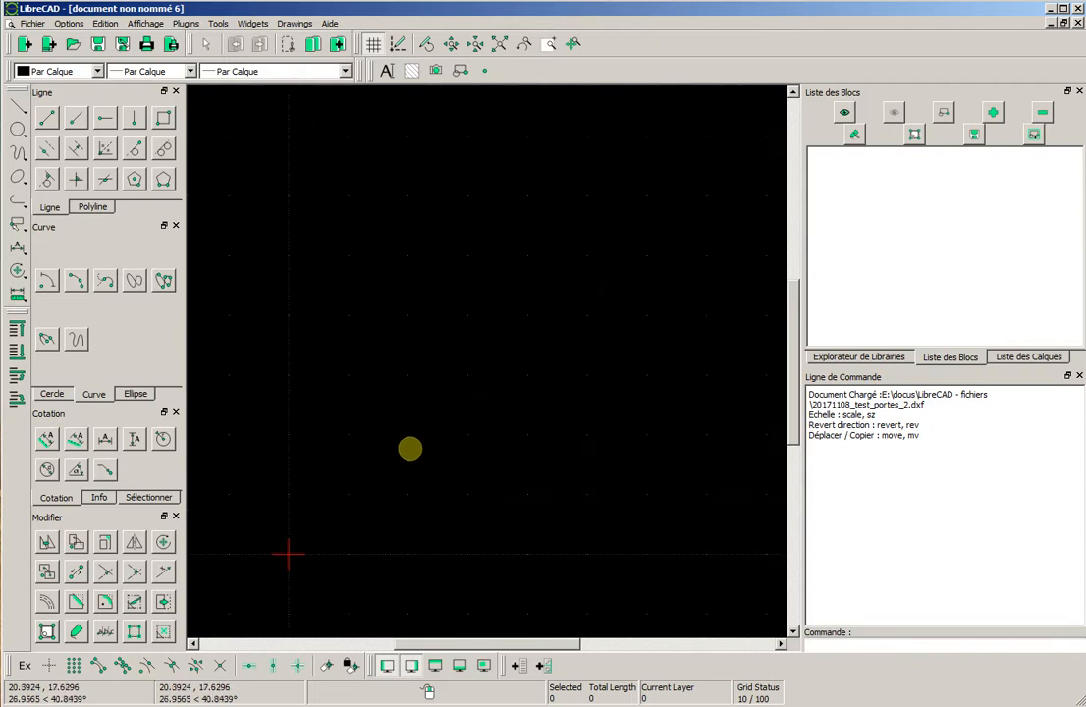
scroll(411, 449, "up", 1)
scroll(412, 451, "up", 2)
middle_click_drag(361, 500, 415, 441)
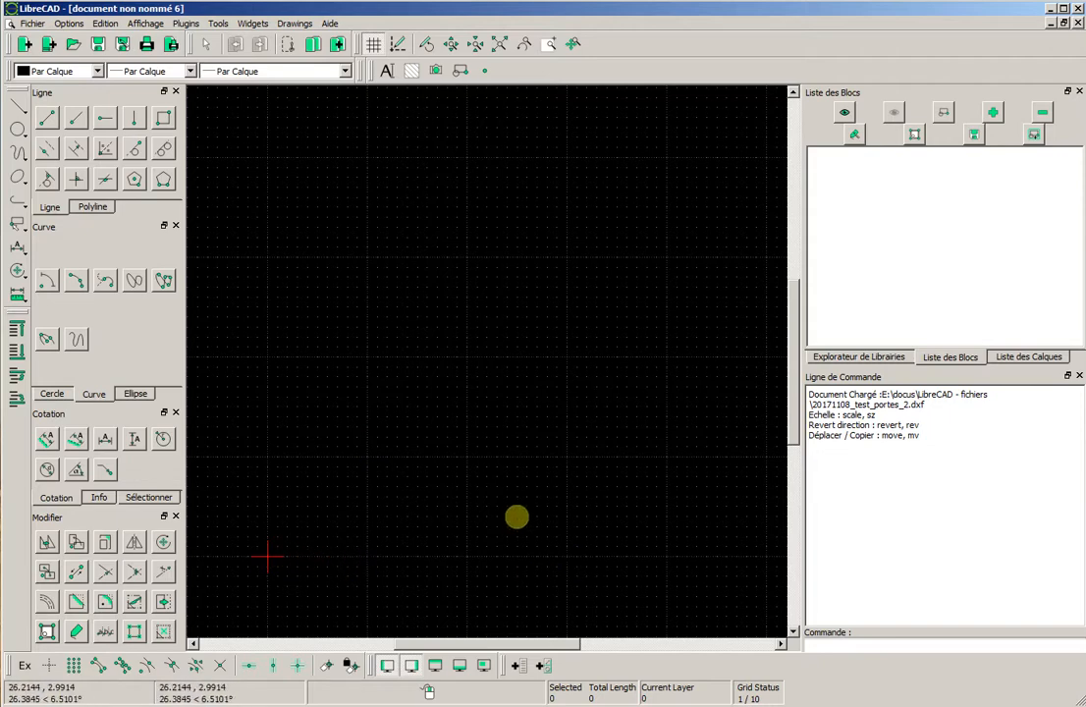
middle_click_drag(355, 488, 395, 453)
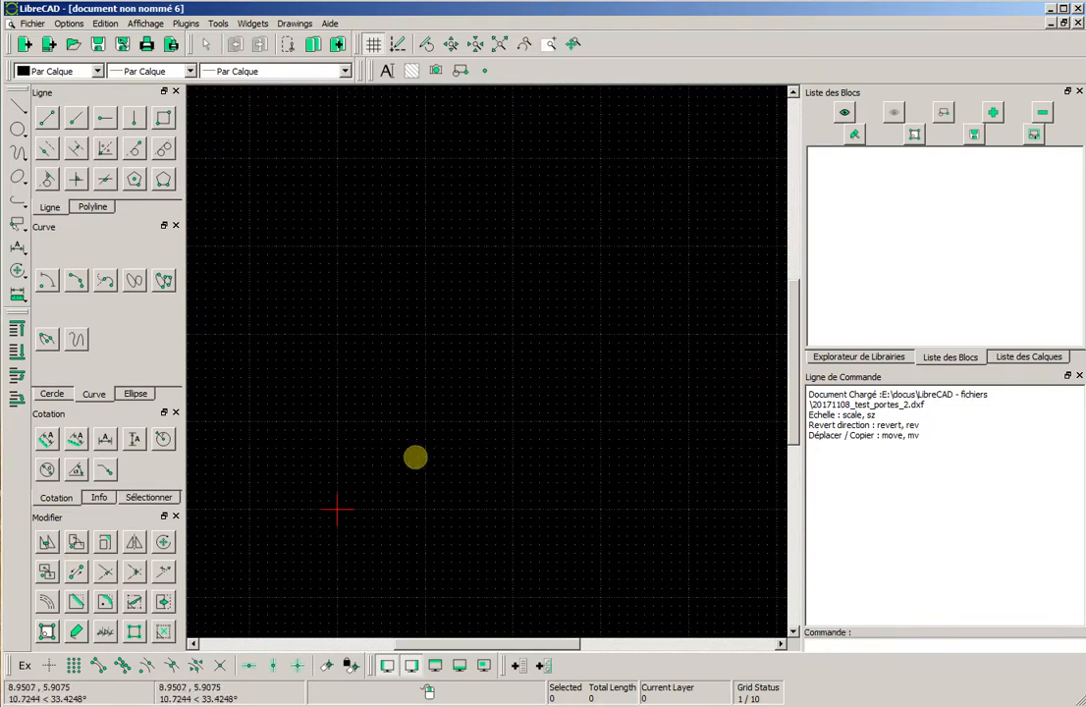
scroll(415, 458, "down", 2)
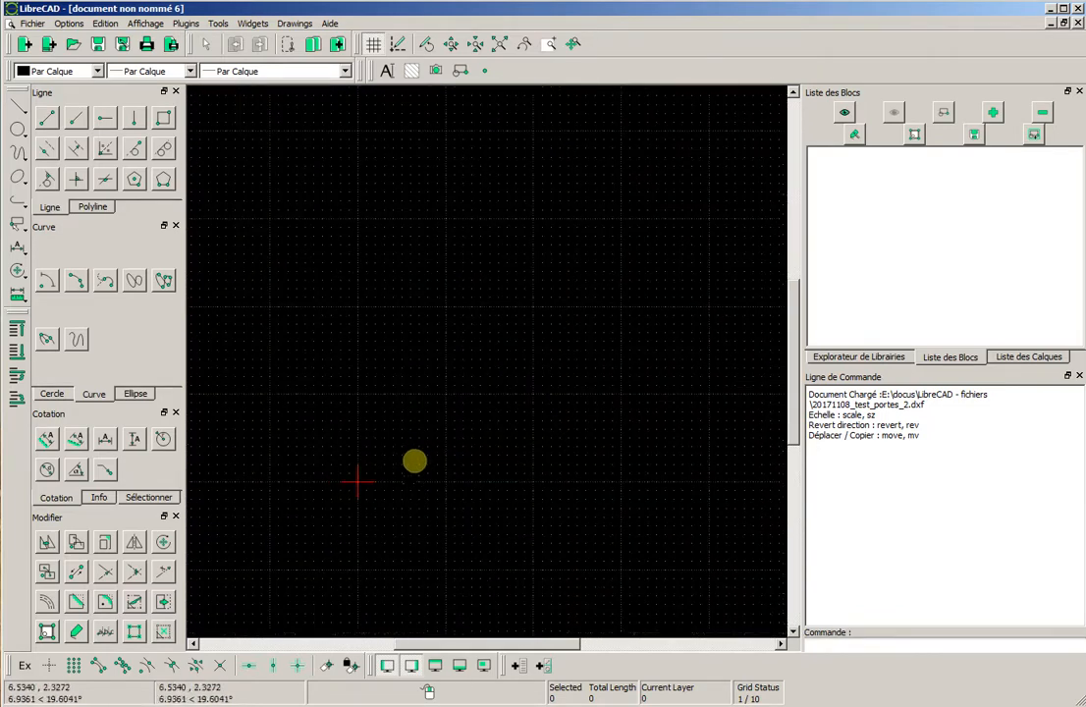
middle_click_drag(513, 411, 443, 474)
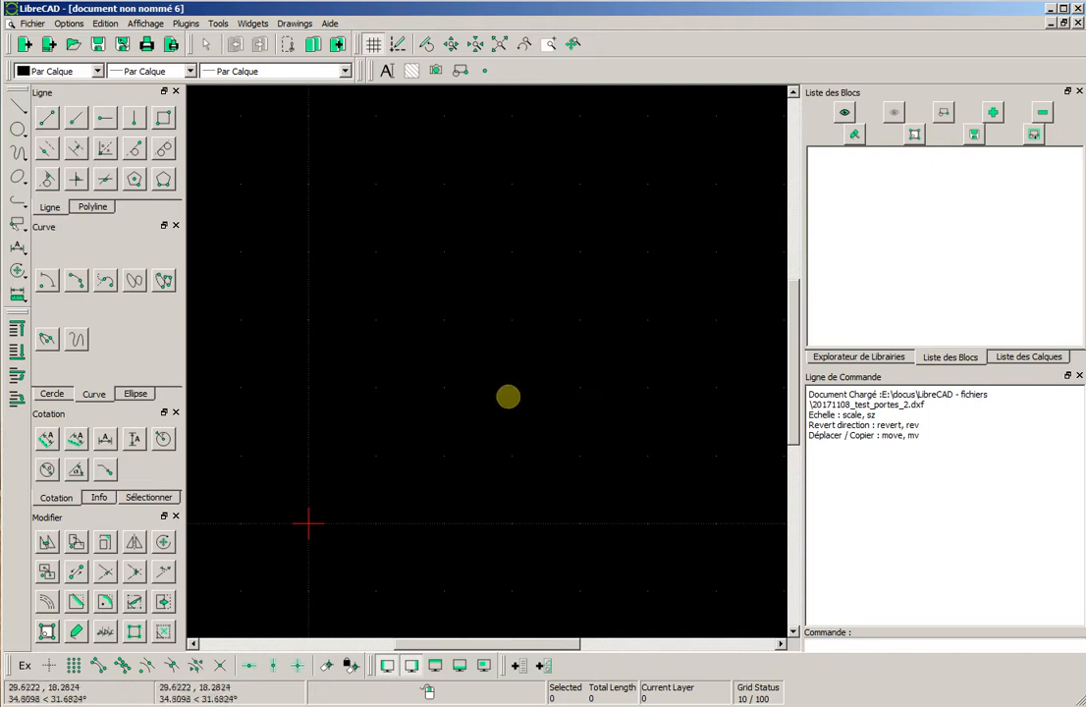
middle_click_drag(478, 409, 445, 421)
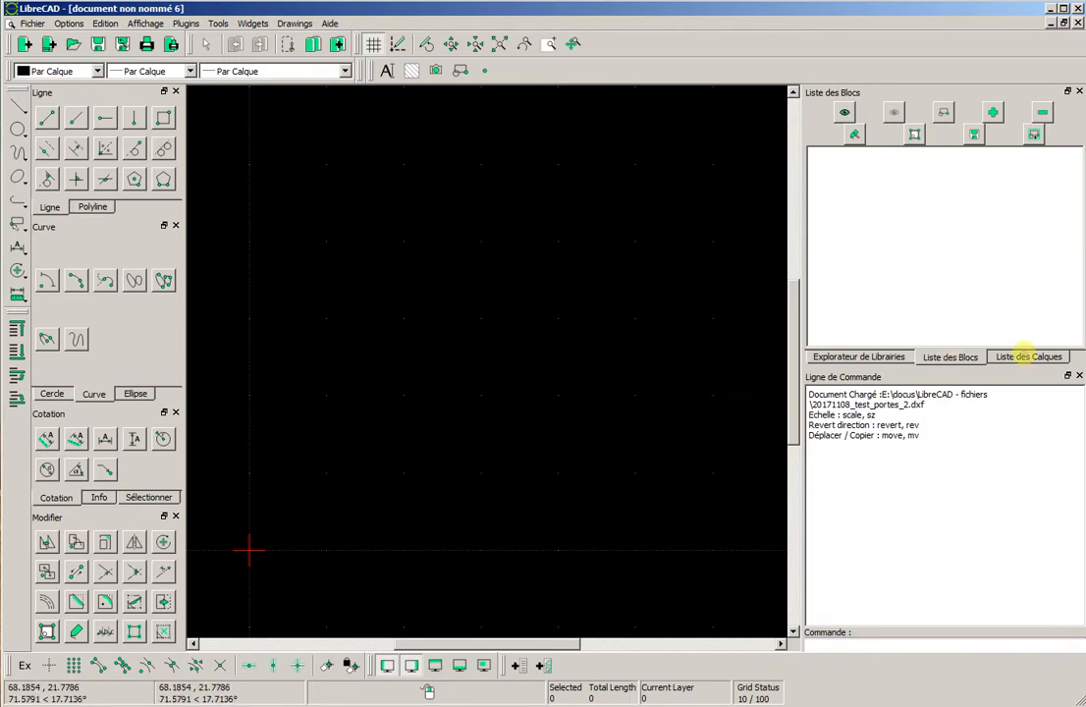
Add a layer named "composants" with the default pen settings
left_click(1024, 356)
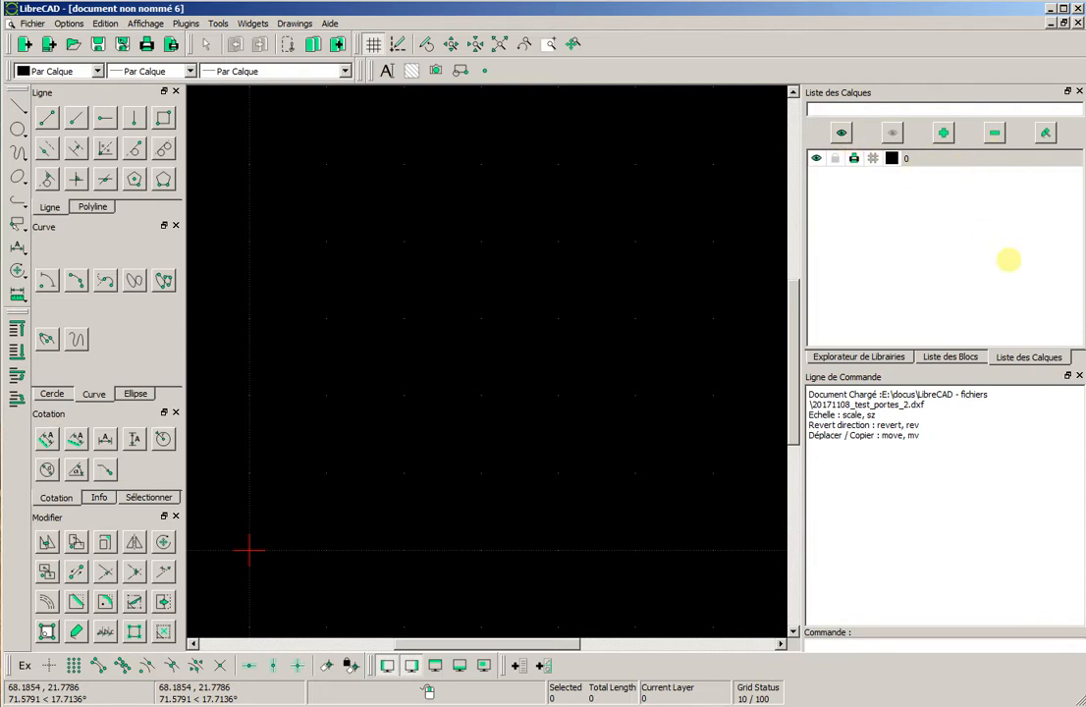
left_click(944, 132)
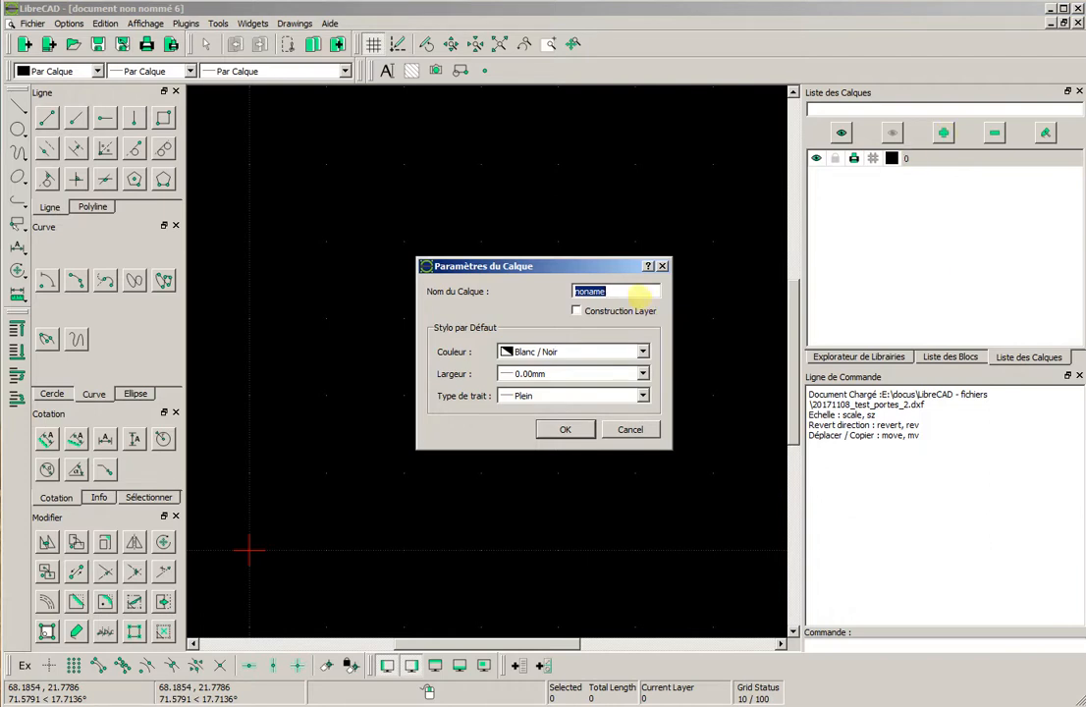
type("composants")
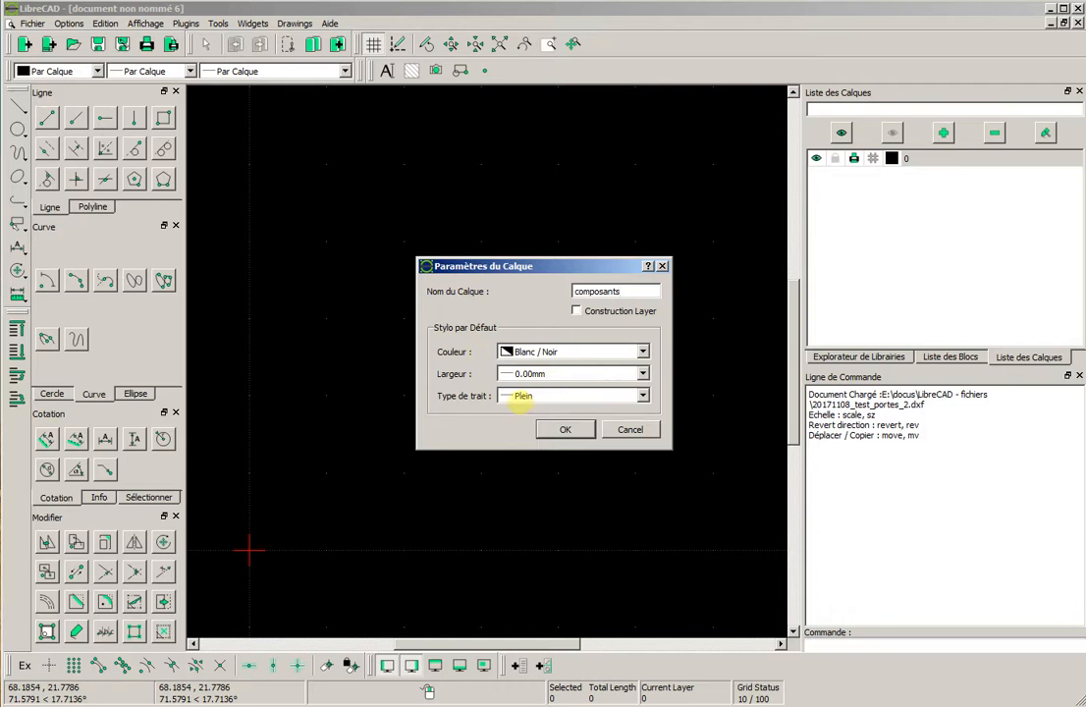
left_click(565, 429)
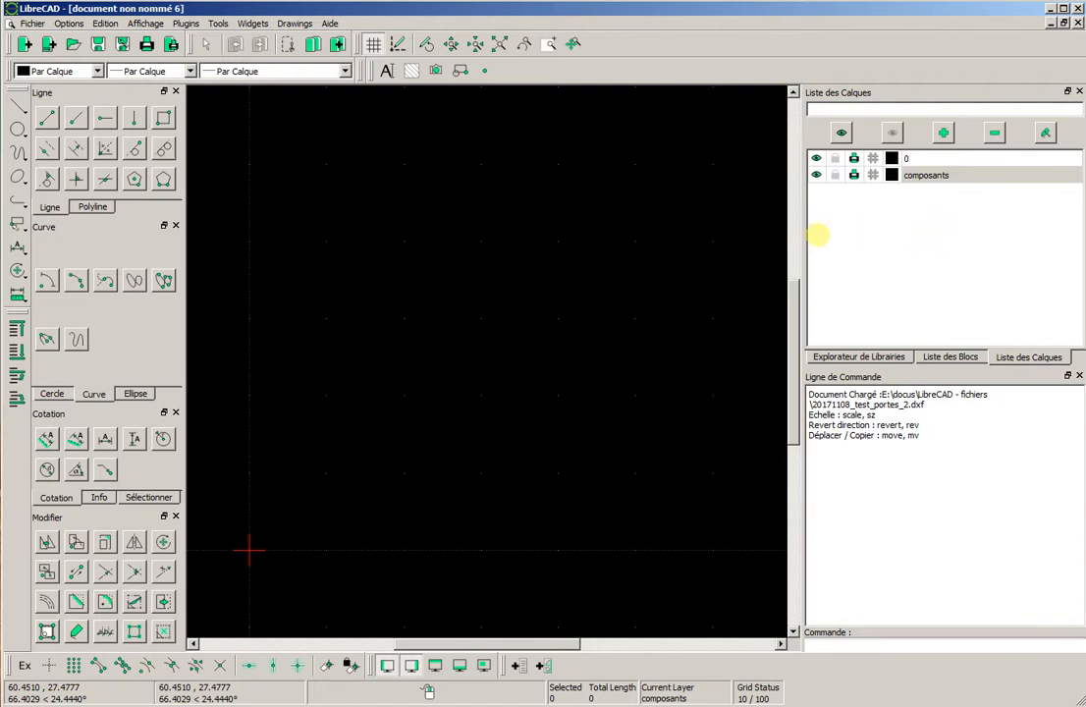
With grid snap on, draw connected lines from (40,50) through (20,50) and (20,30) to (40,30), leaving the shape's right side open
middle_click_drag(461, 315, 454, 332)
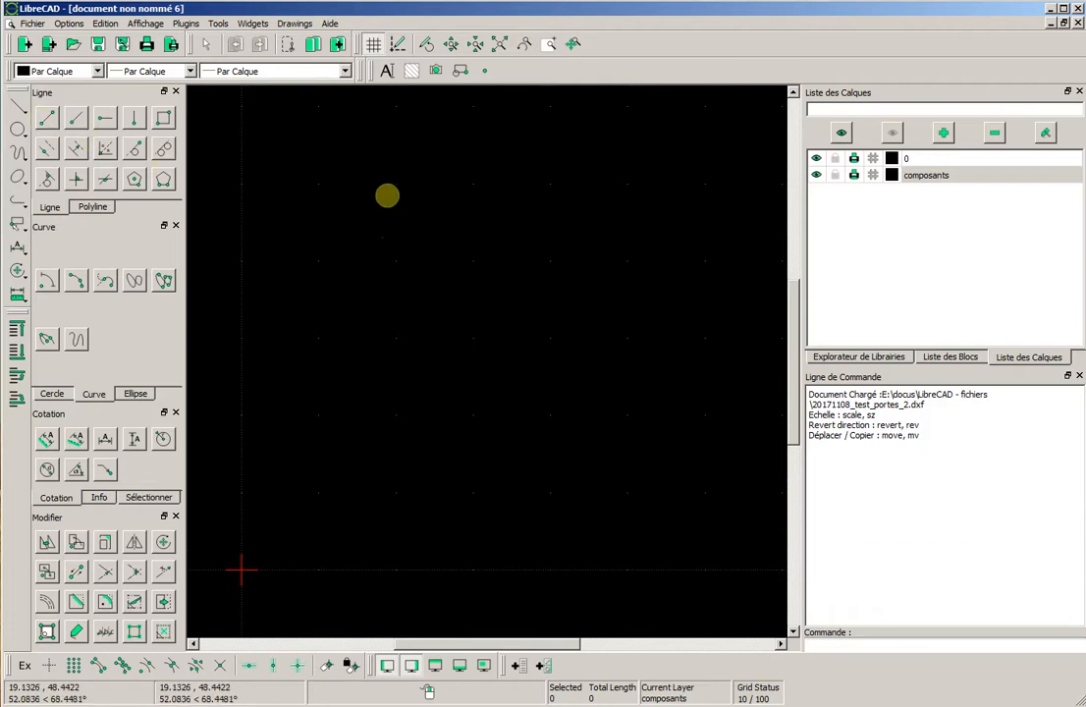
scroll(436, 307, "down", 1)
scroll(439, 309, "down", 1)
middle_click_drag(467, 292, 434, 339)
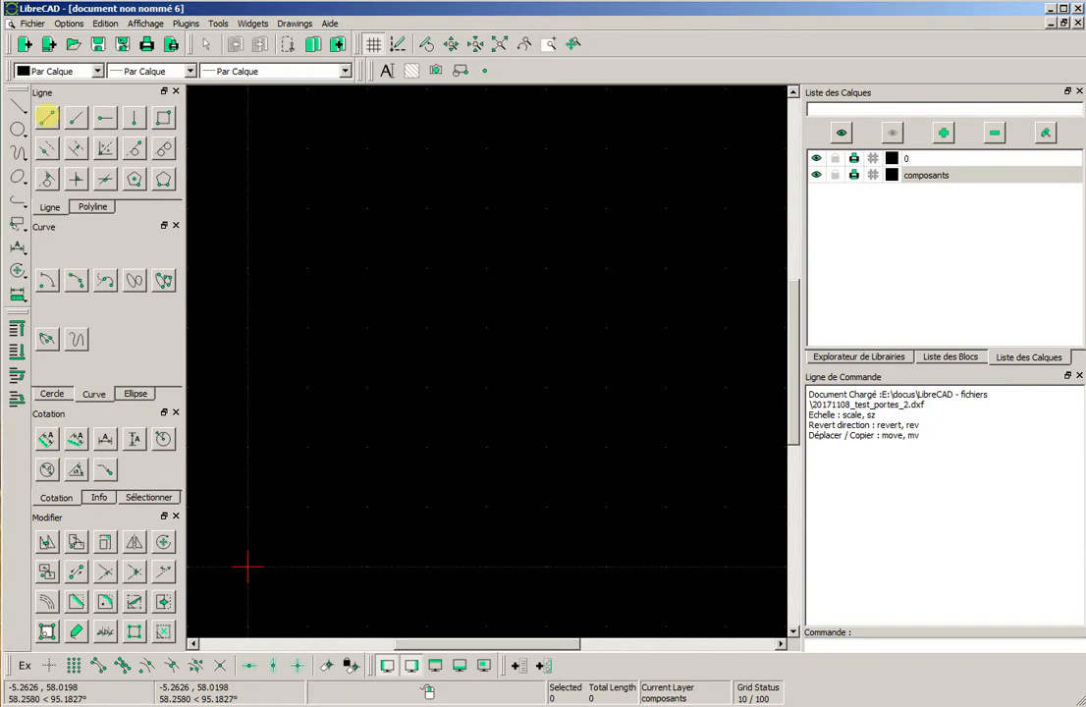
left_click(46, 117)
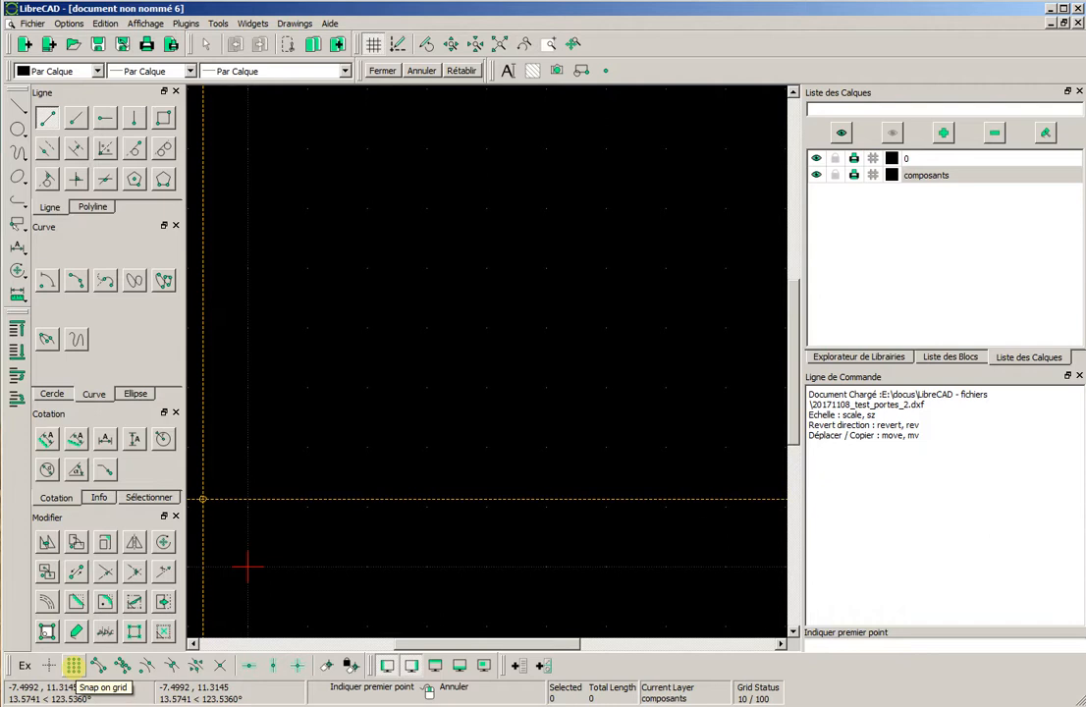
left_click(74, 667)
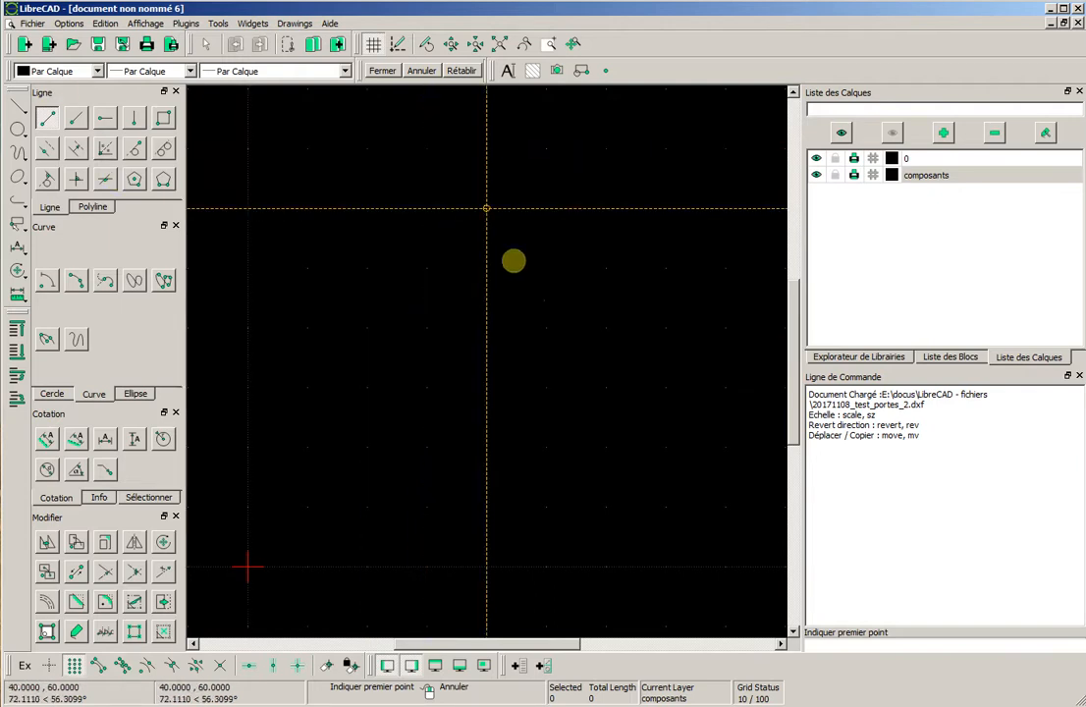
scroll(487, 378, "down", 1)
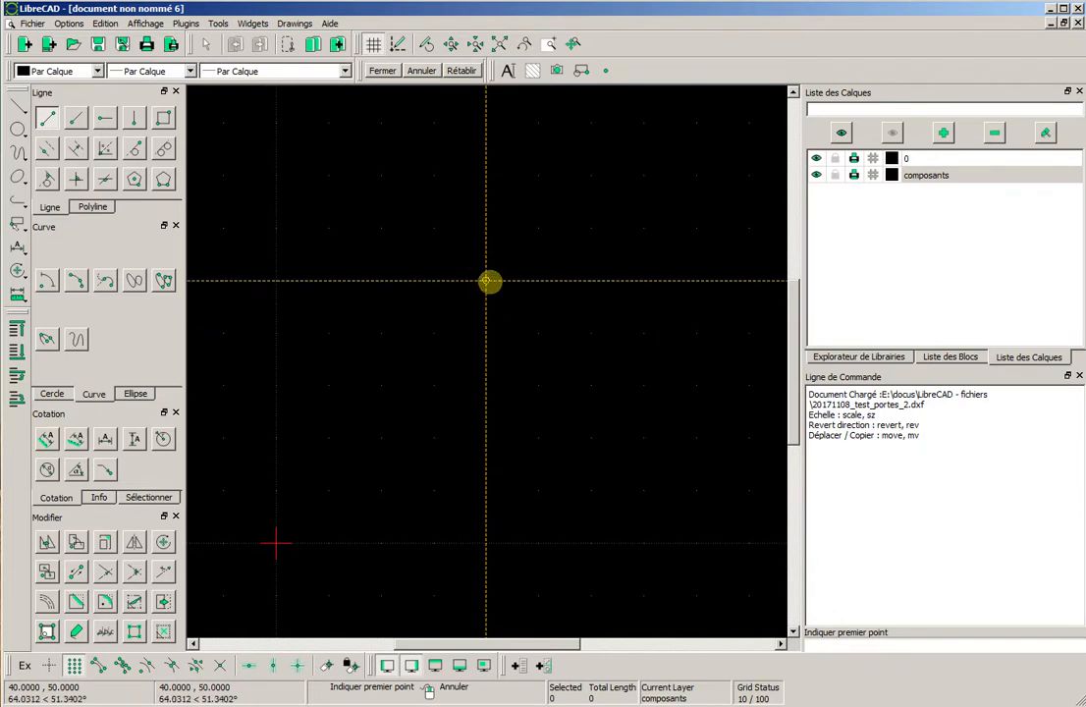
left_click(487, 281)
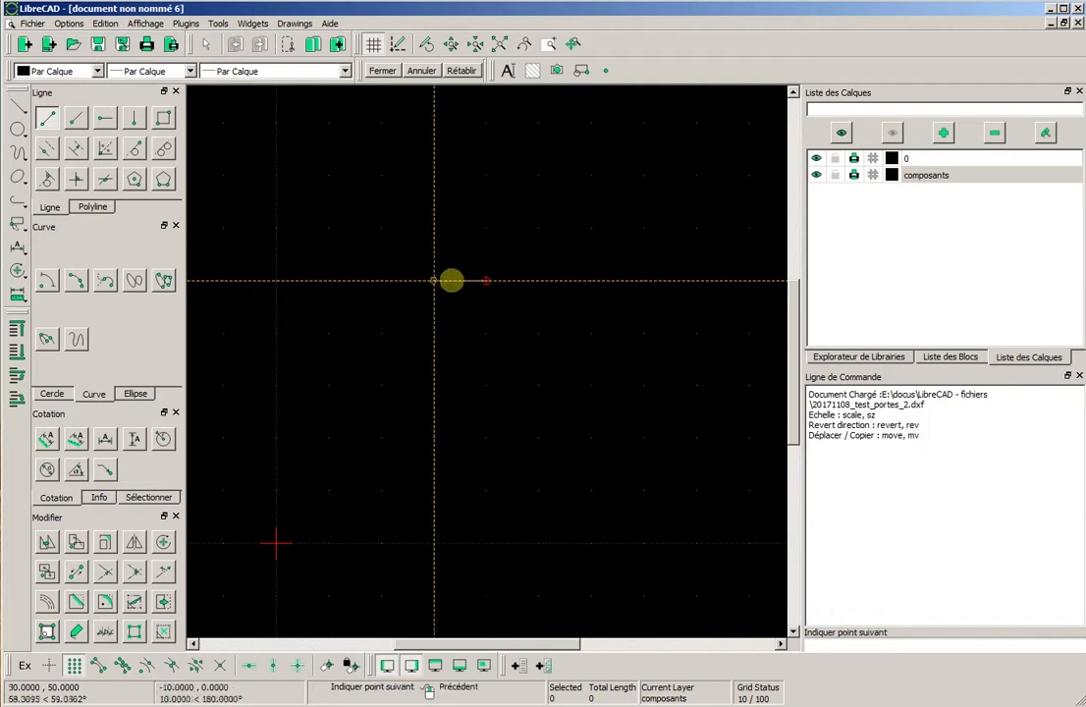
left_click(381, 281)
left_click(381, 386)
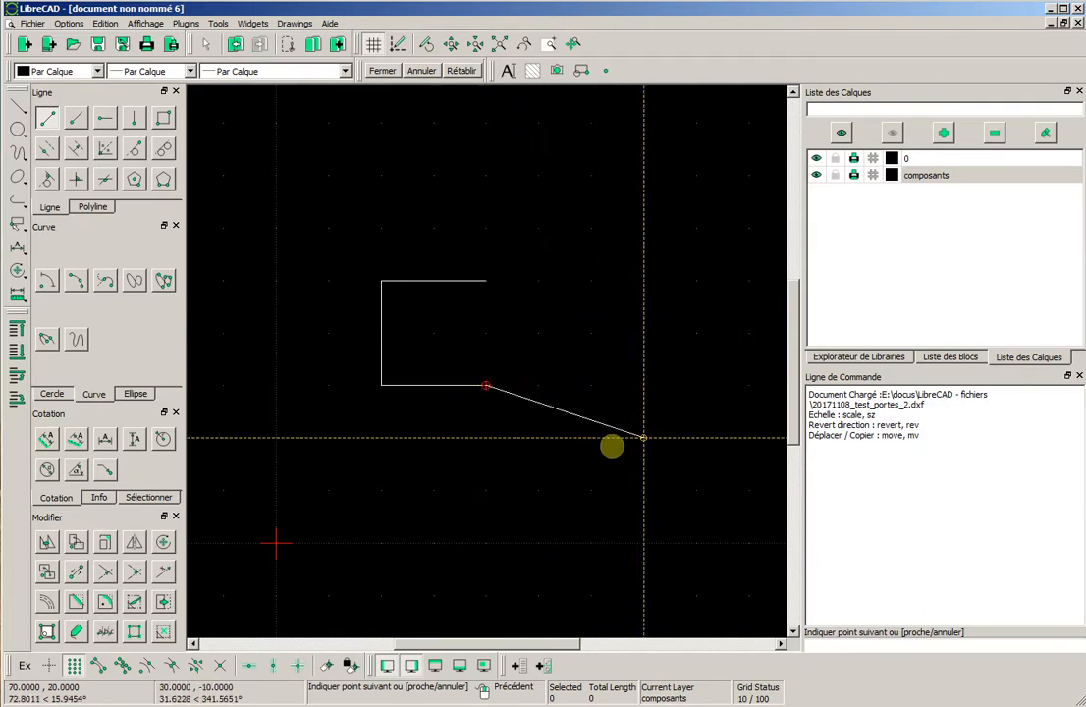
right_click(610, 445)
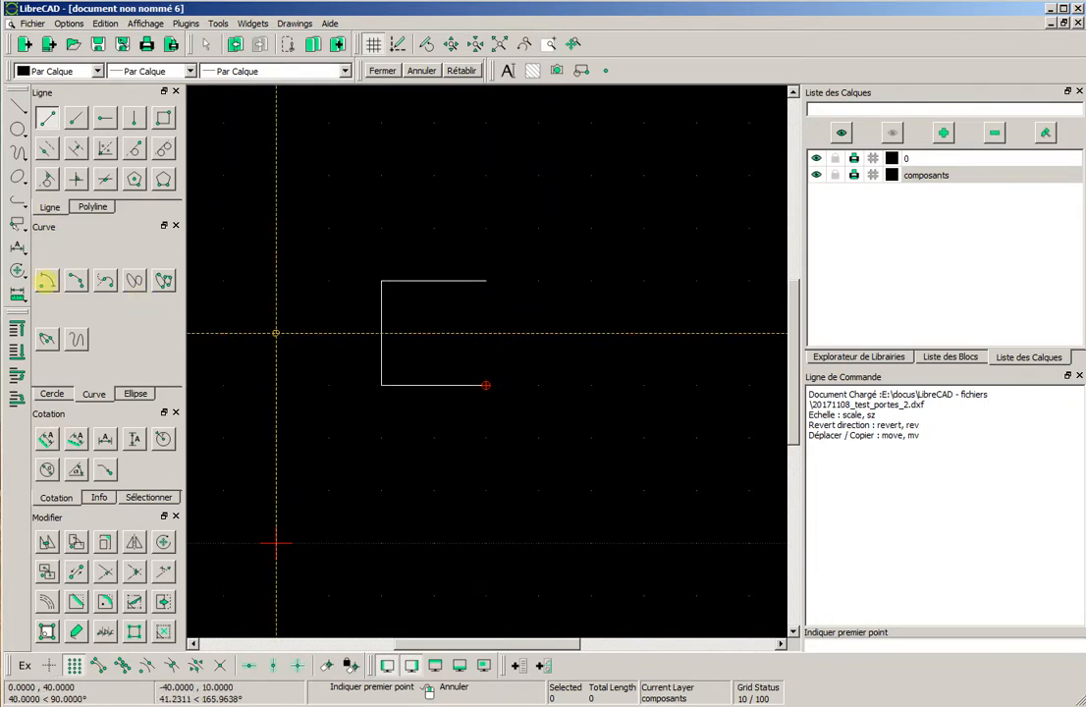
Close the outline's open side with a semicircular arc centred at (40,40), radius 10, running from (40,30) to (40,50)
left_click(45, 282)
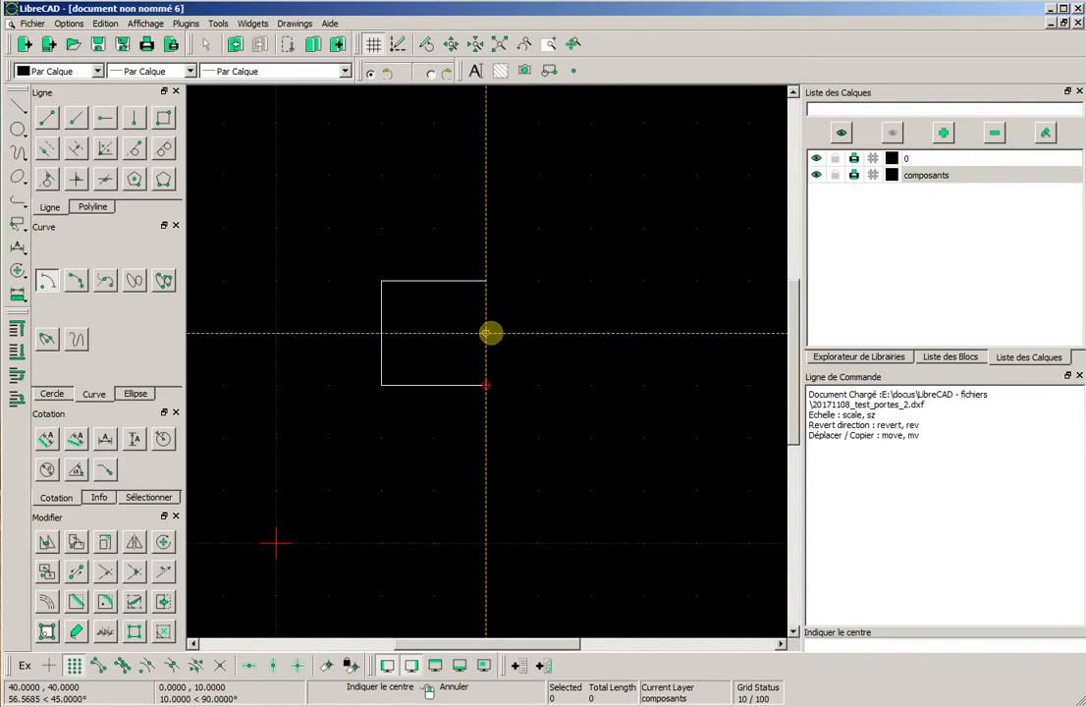
left_click(486, 335)
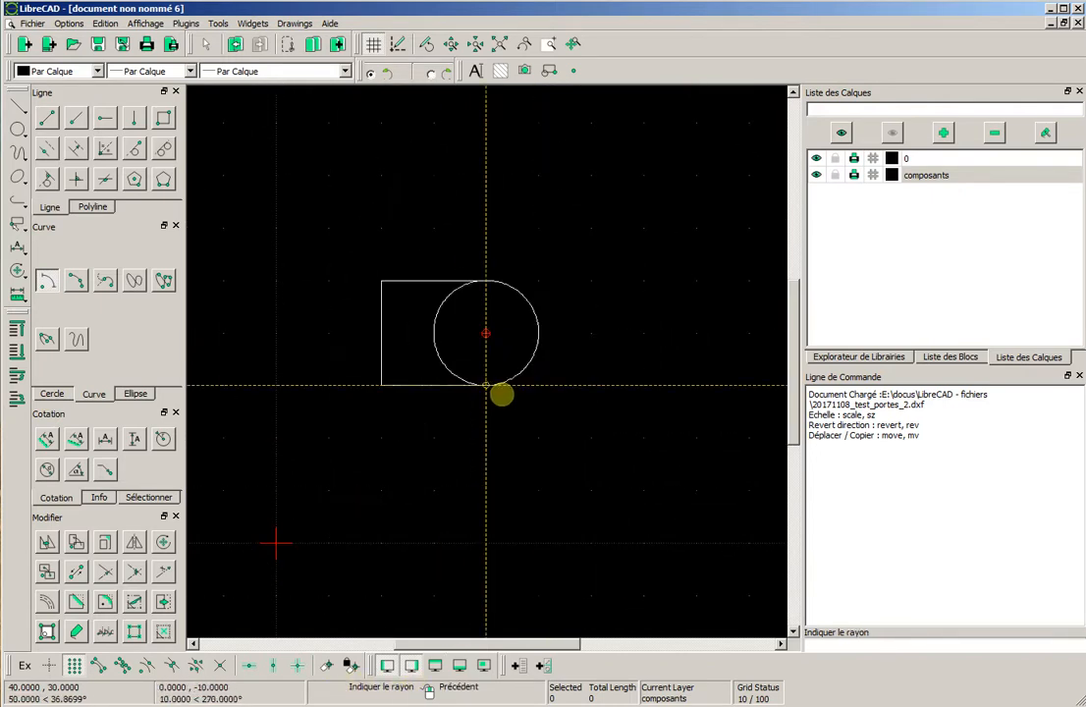
left_click(486, 387)
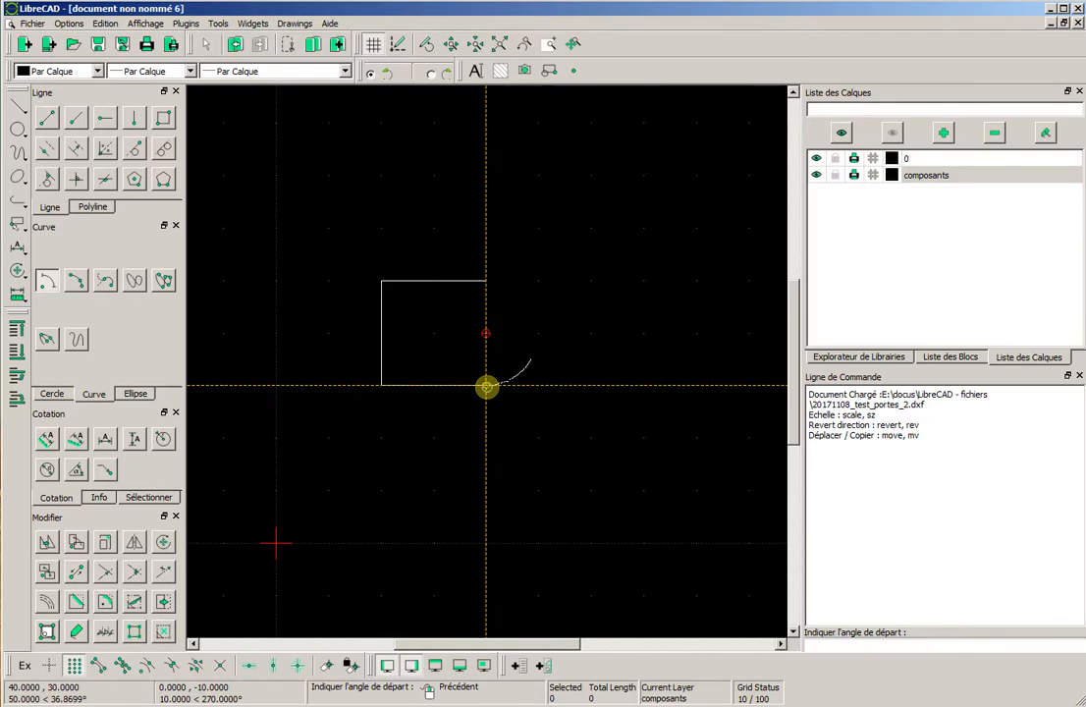
left_click(486, 387)
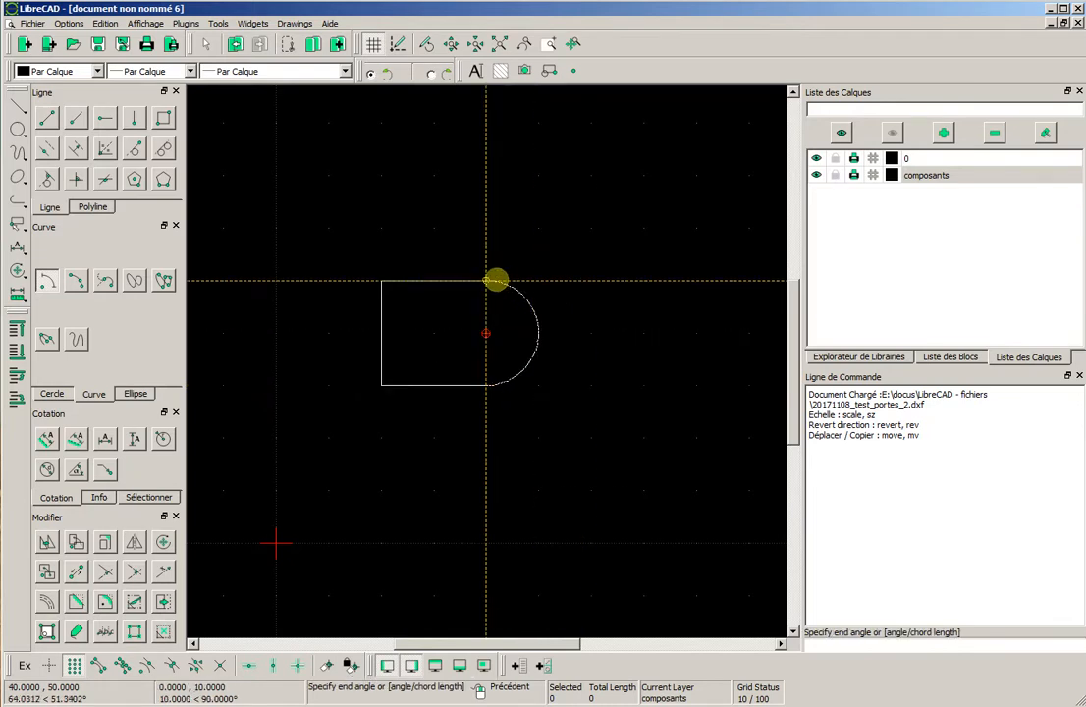
left_click(488, 281)
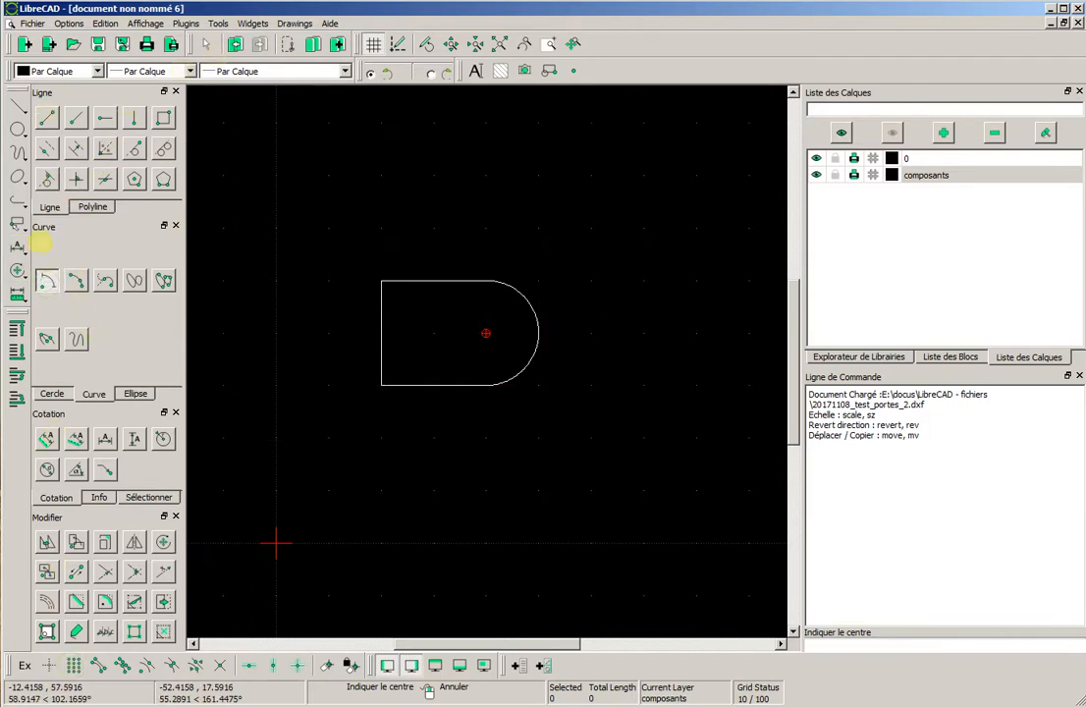
left_click(204, 44)
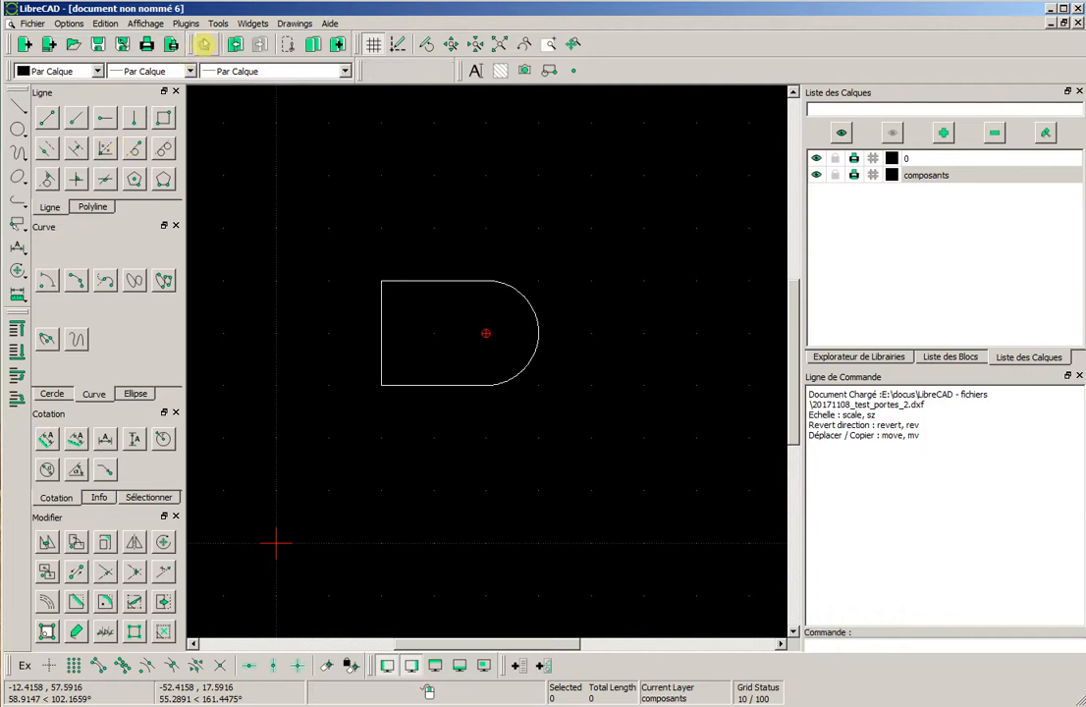
With grid snap on, draw a horizontal output line from the arc's rightmost point (50,40) to (60,40)
scroll(664, 410, "down", 1)
scroll(664, 410, "down", 1)
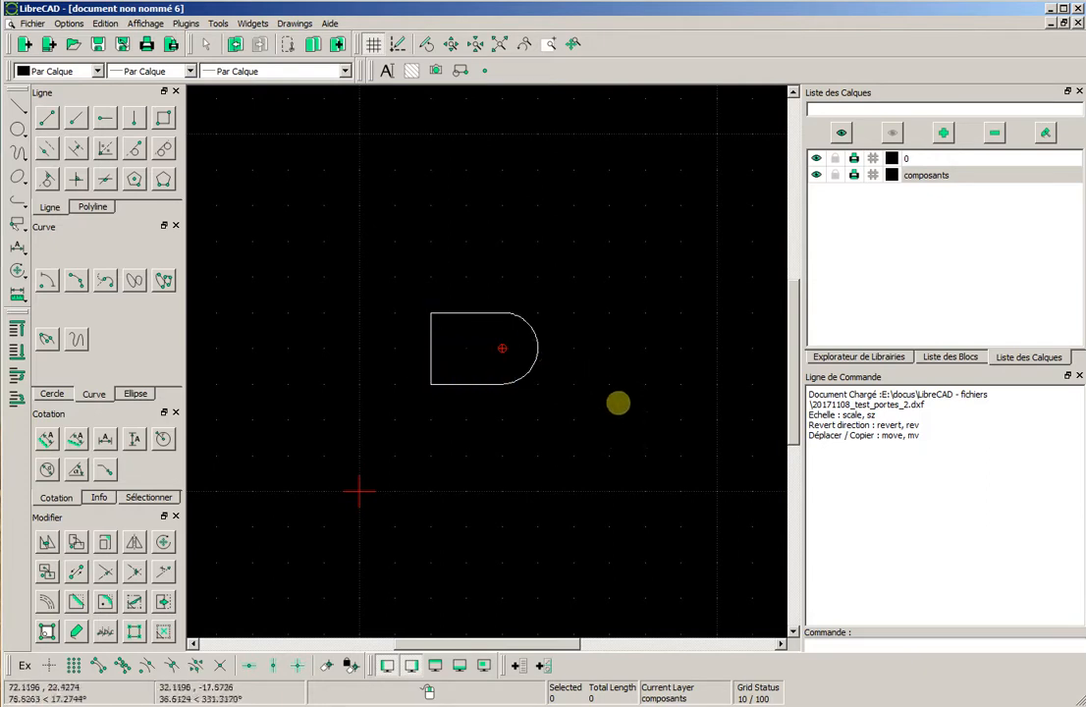
mouse_move(631, 366)
middle_mouse_down()
mouse_move(534, 380)
mouse_move(524, 356)
middle_mouse_up()
scroll(518, 374, "up", 3)
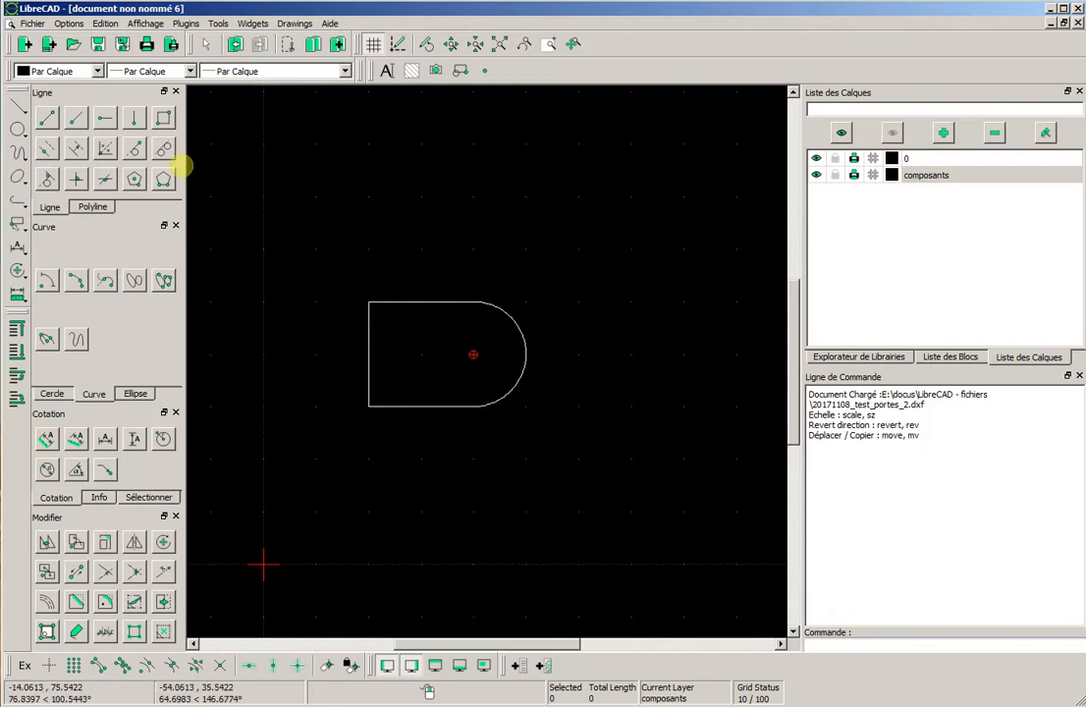
left_click(48, 118)
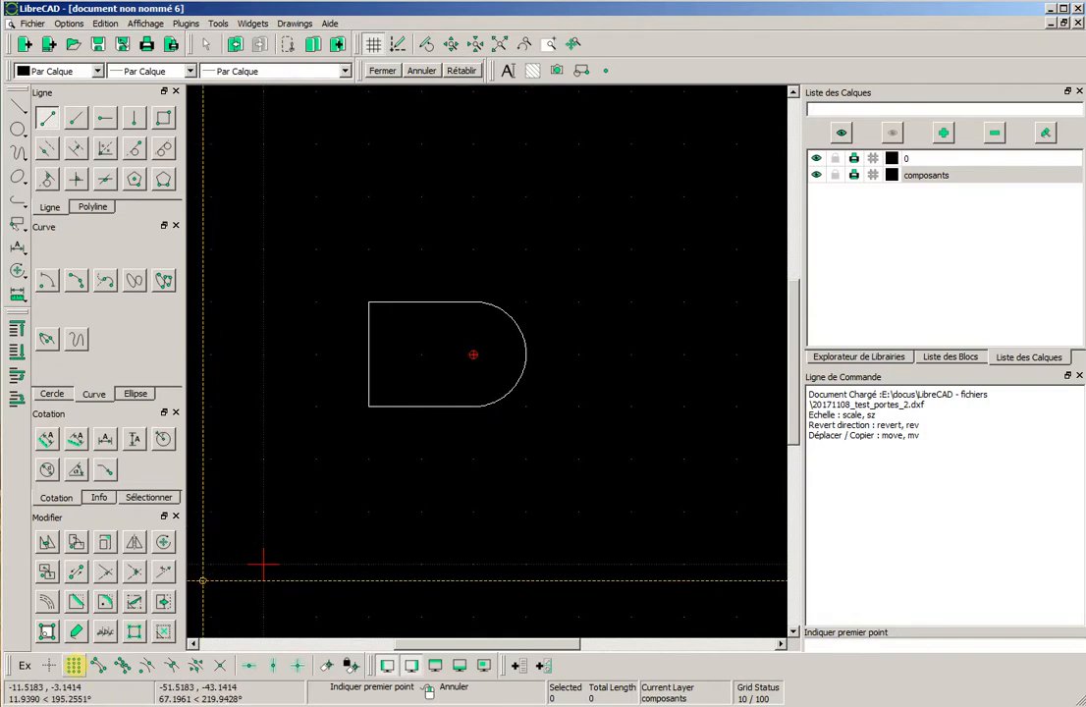
left_click(73, 666)
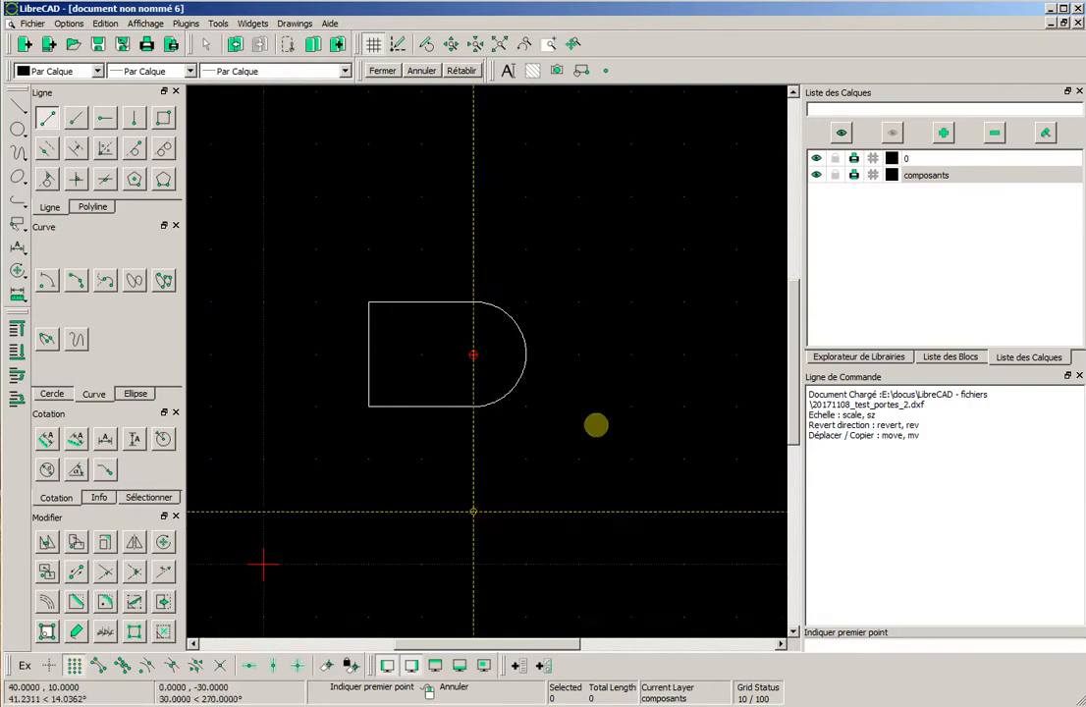
left_click(536, 354)
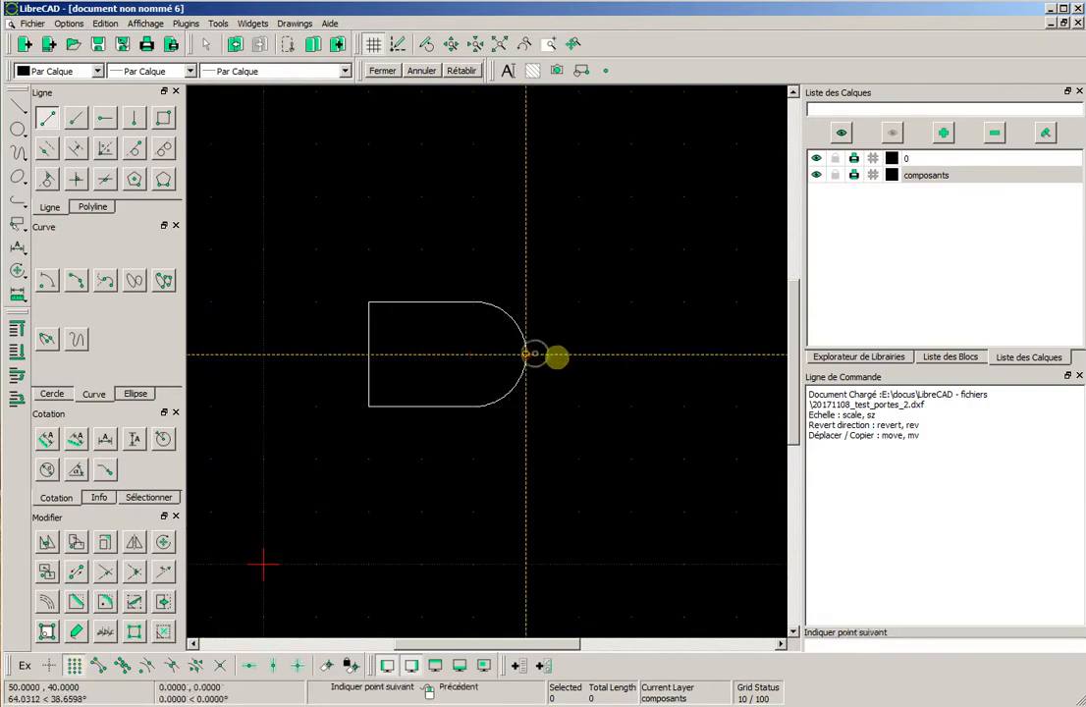
left_click(574, 381)
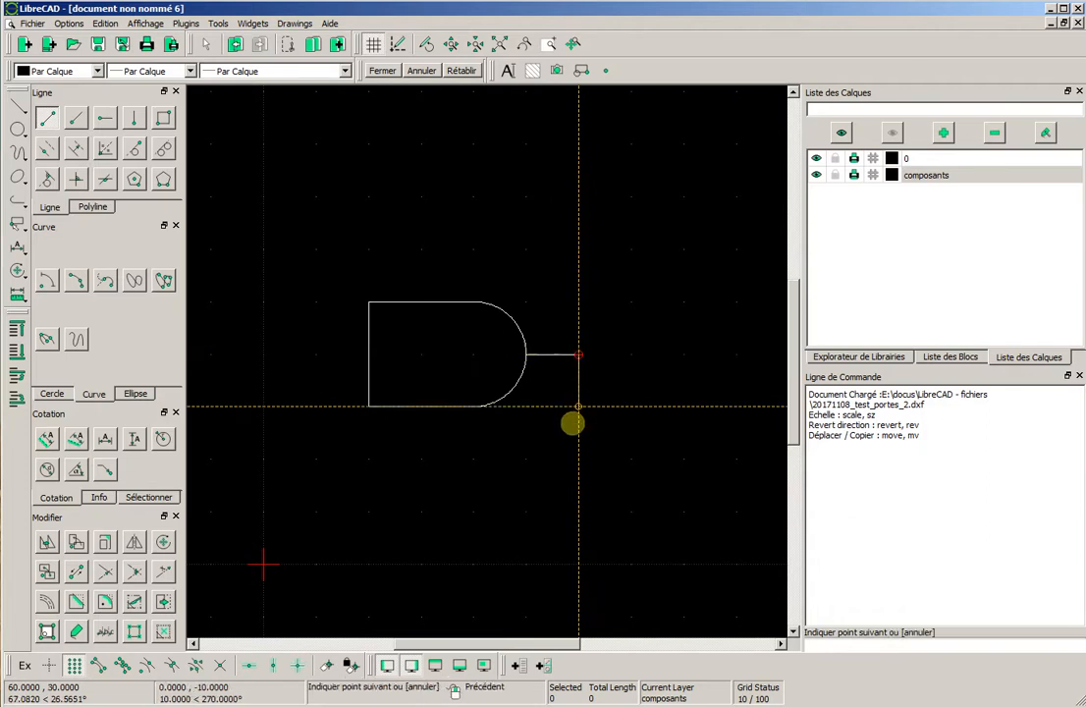
right_click(680, 405)
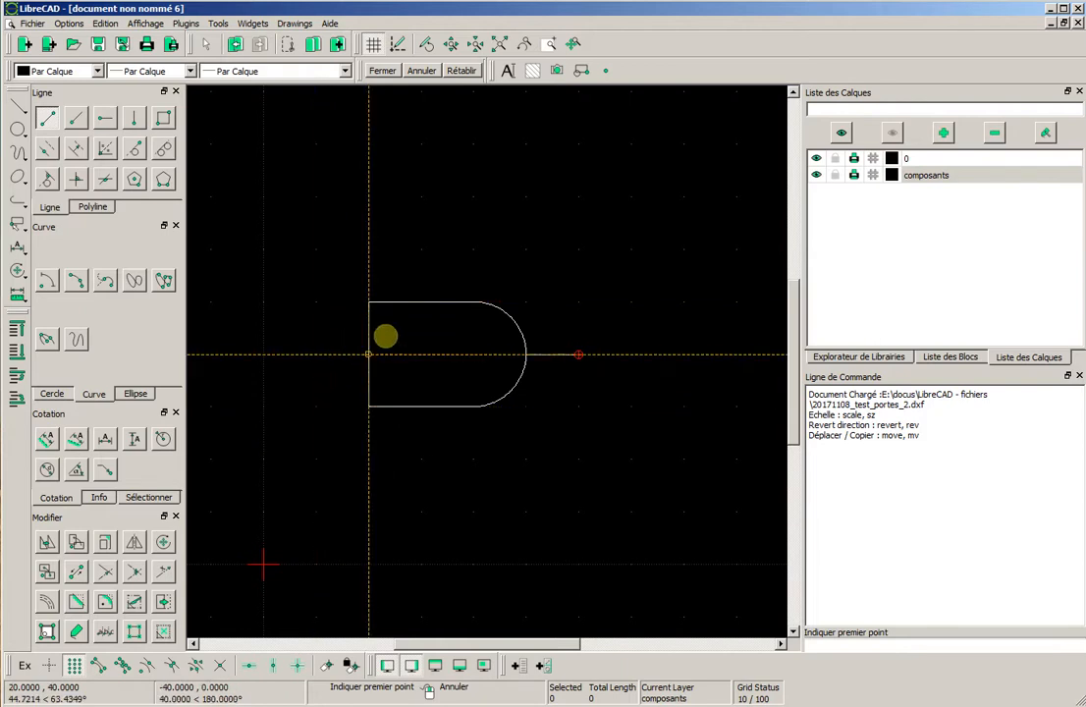
With grid snap on, draw two input lines on the gate's left side, from (20,45) to (10,45) and from (20,35) to (10,35)
mouse_move(417, 381)
middle_mouse_down()
mouse_move(466, 383)
mouse_move(518, 334)
middle_mouse_up()
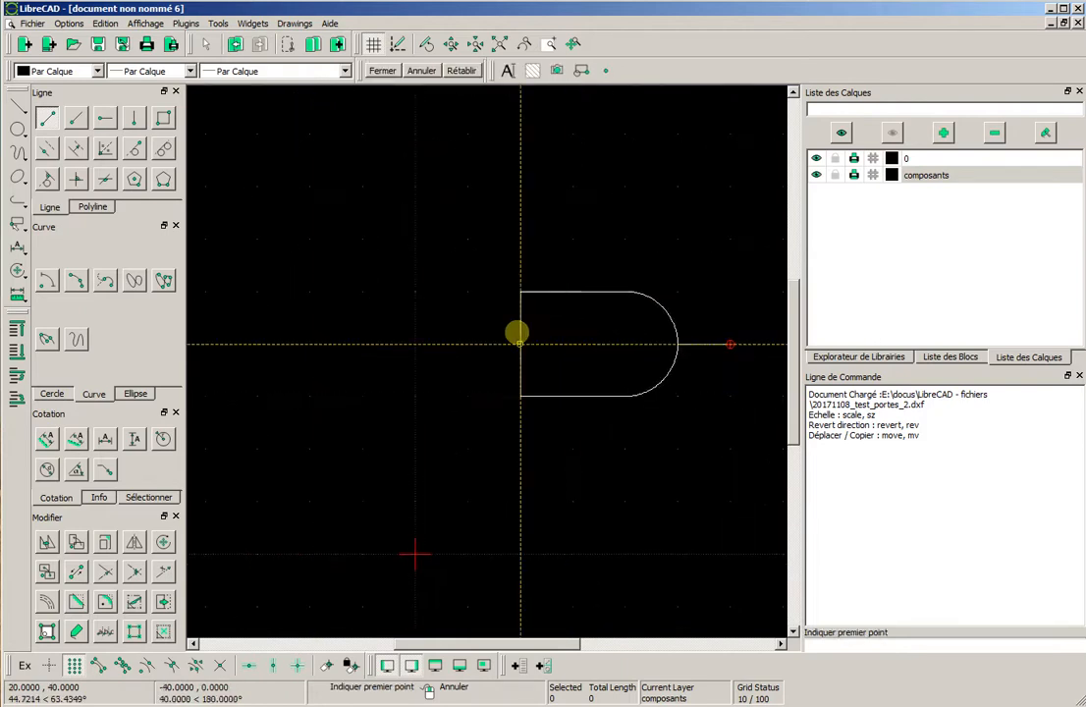
scroll(522, 356, "up", 1)
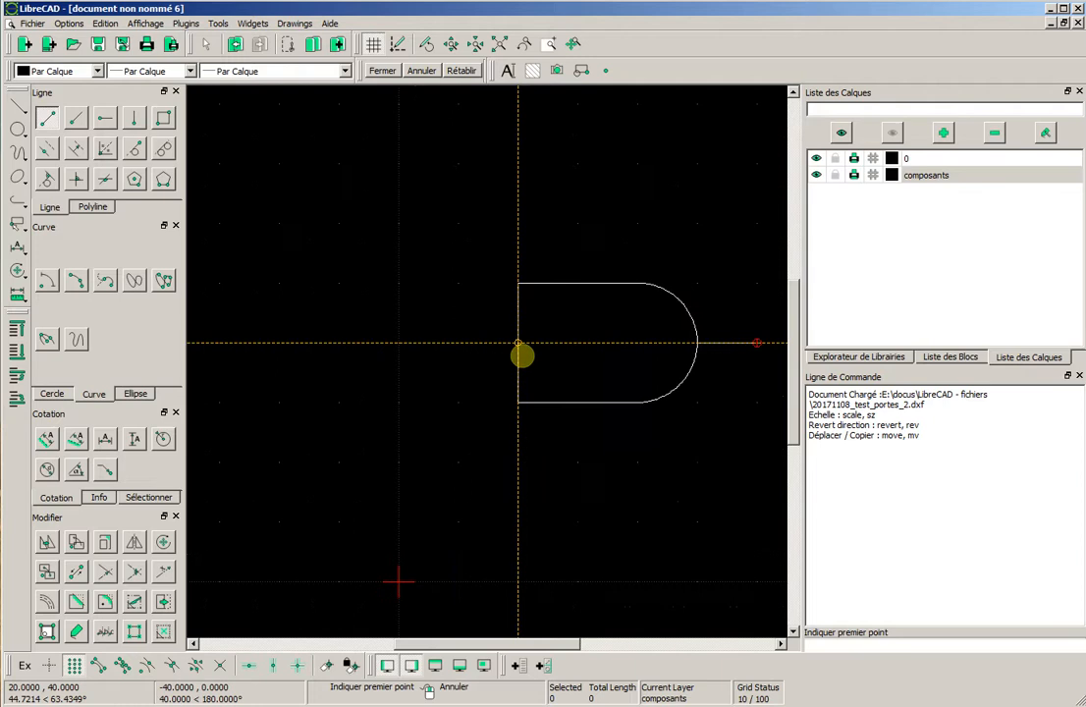
scroll(521, 356, "up", 4)
scroll(479, 321, "down", 1)
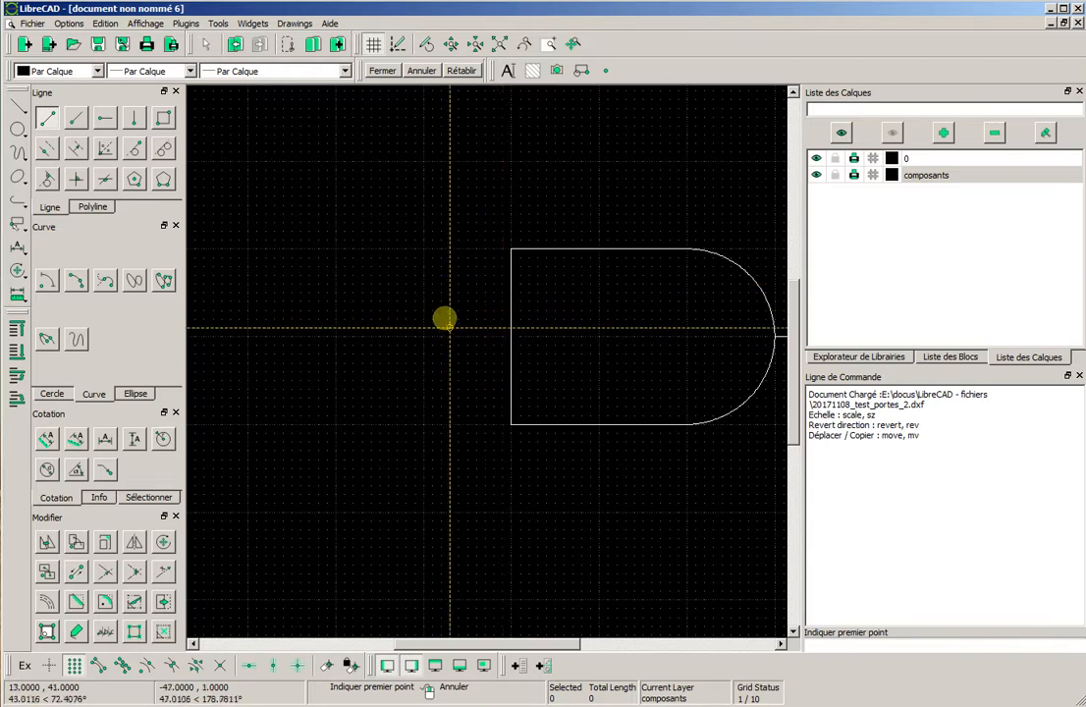
left_click(512, 294)
left_click(425, 293)
right_click(286, 350)
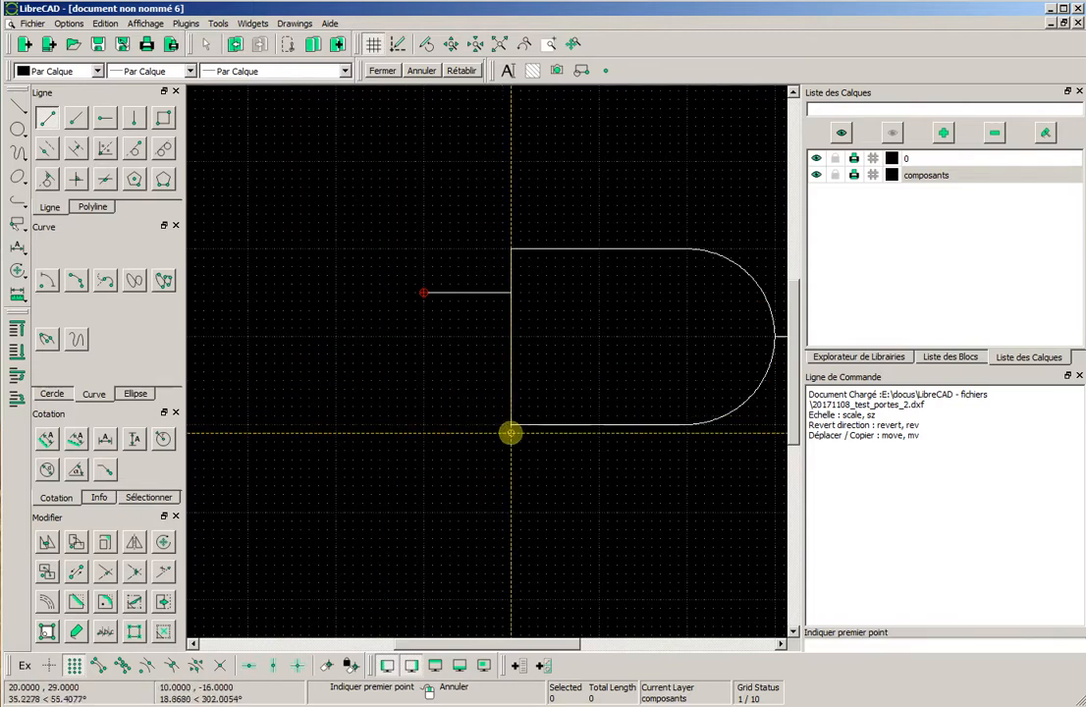
left_click(510, 380)
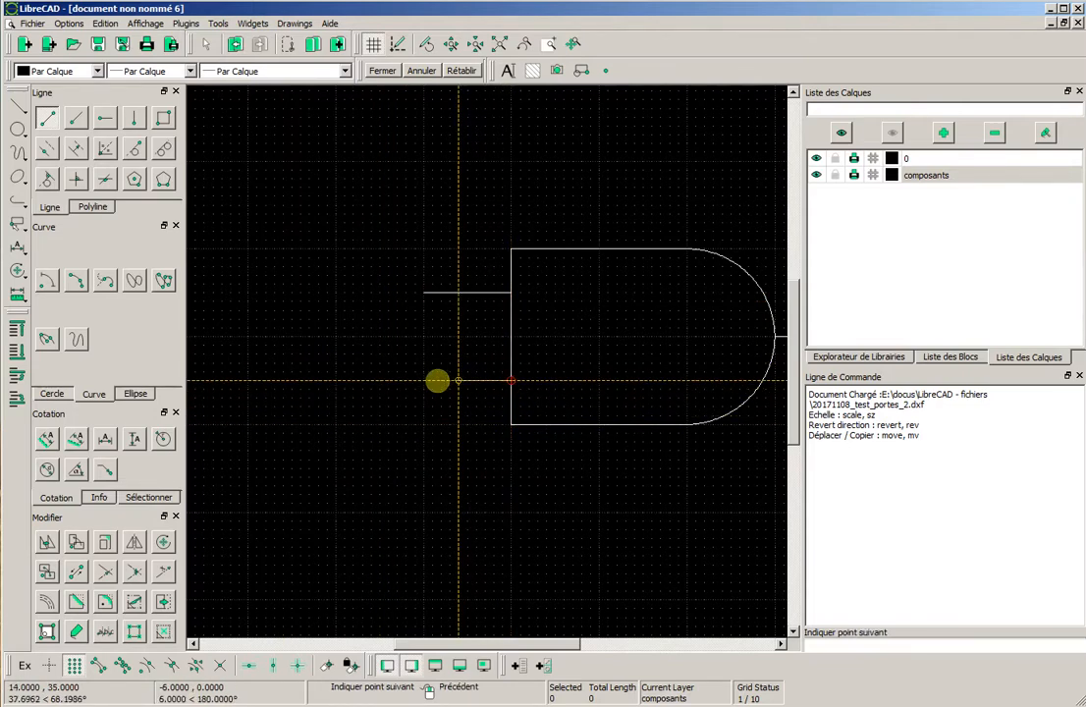
left_click(424, 380)
right_click(318, 297)
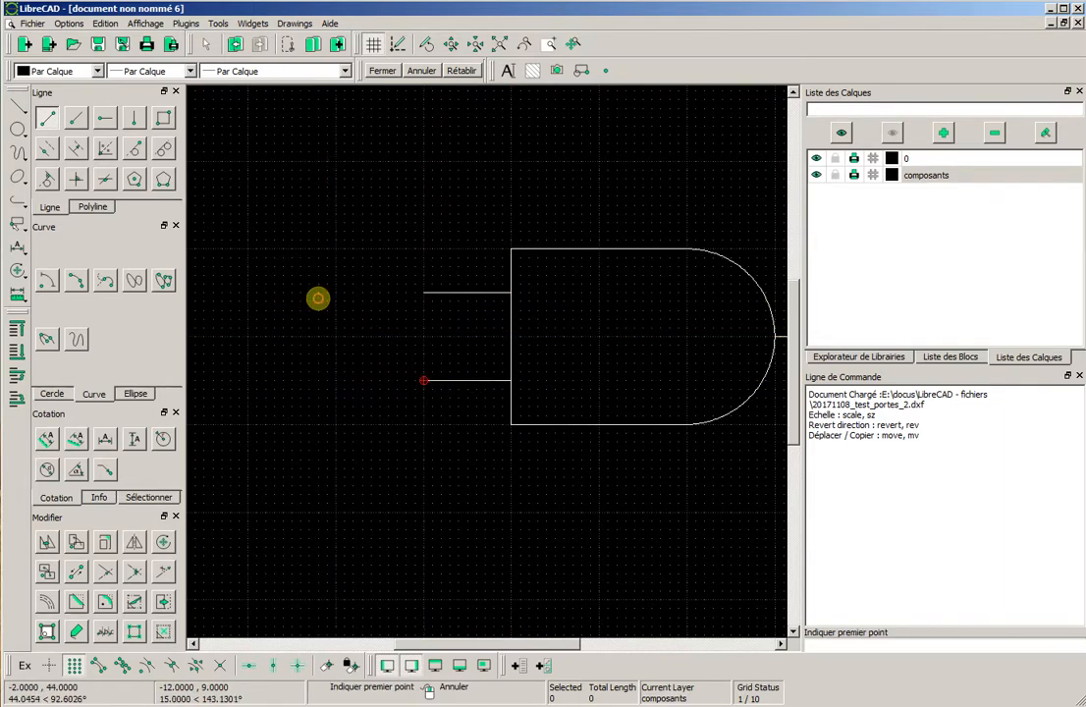
scroll(523, 388, "down", 1)
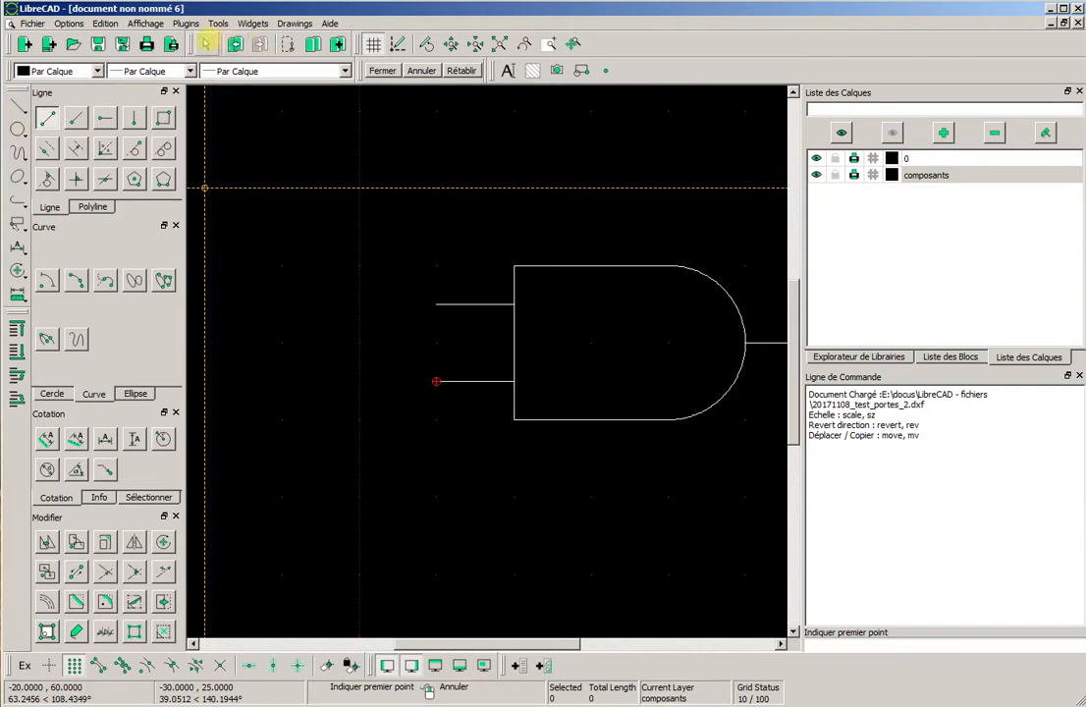
left_click(205, 44)
Copy the whole gate symbol upward using Move/Copy, from reference point (60,40) to (60,80), keeping the original, and clear the selection
scroll(567, 484, "down", 5)
scroll(607, 479, "up", 1)
scroll(640, 448, "down", 2)
middle_click_drag(635, 417, 575, 436)
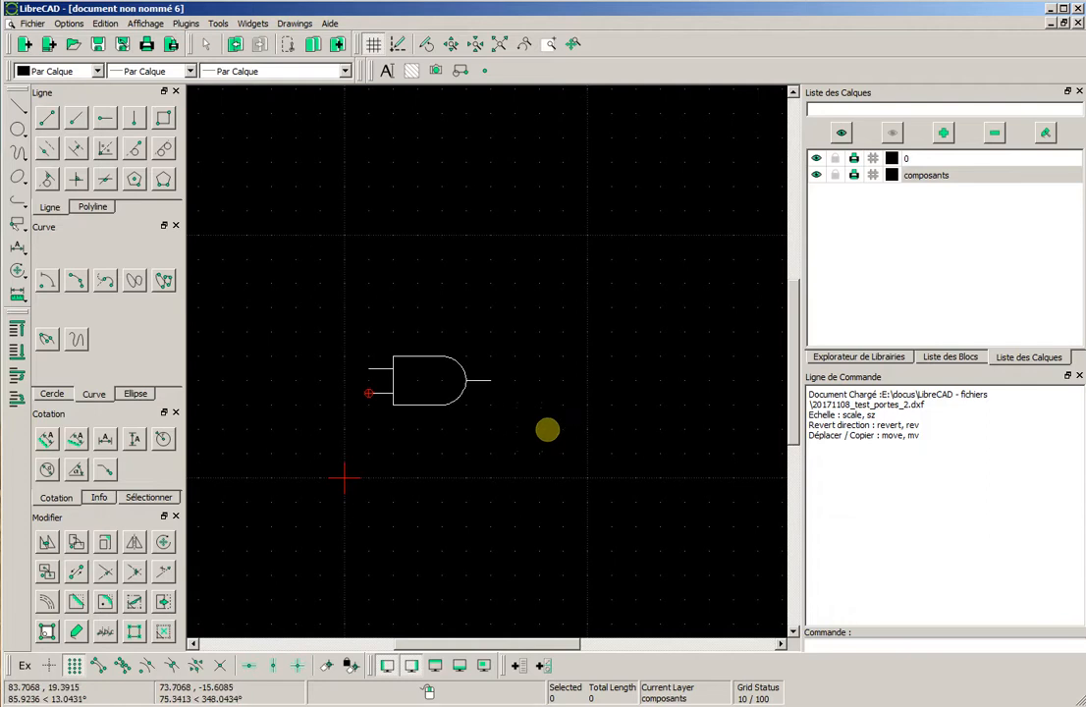
scroll(543, 423, "down", 1)
middle_click_drag(544, 408, 543, 448)
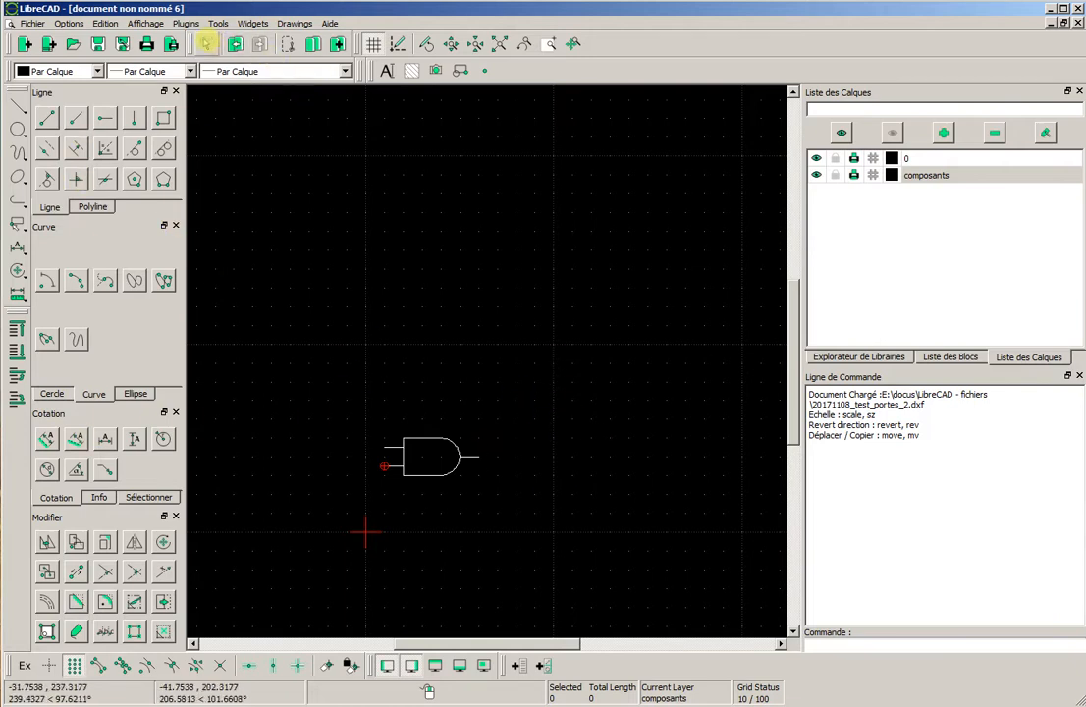
left_click(361, 418)
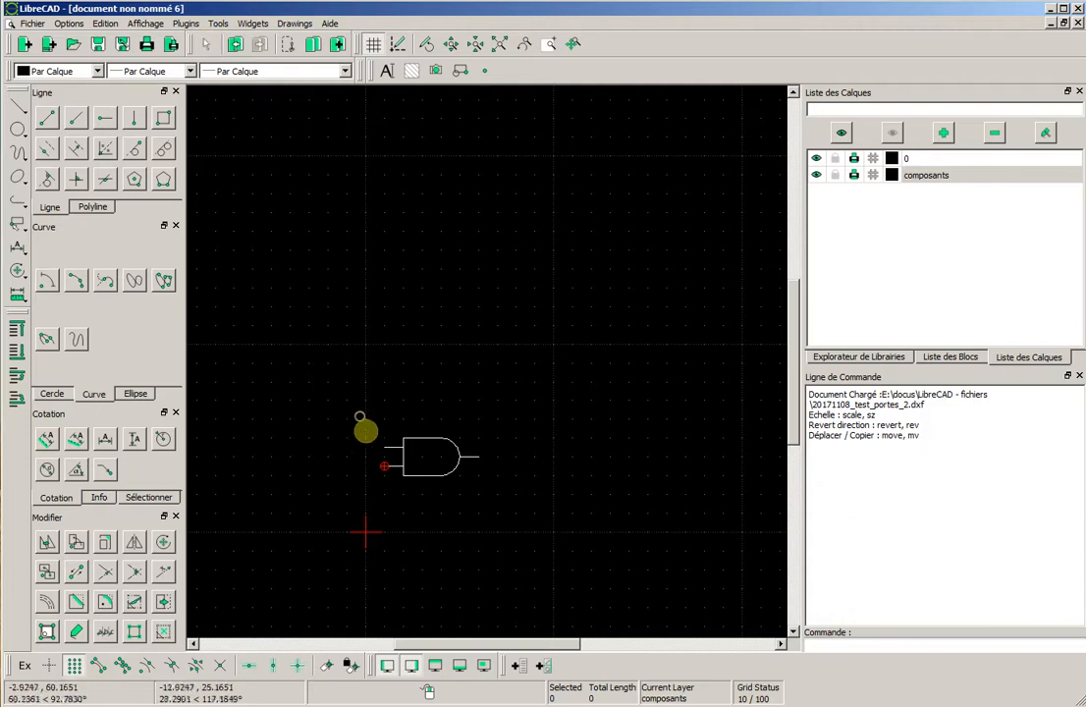
left_click(514, 496)
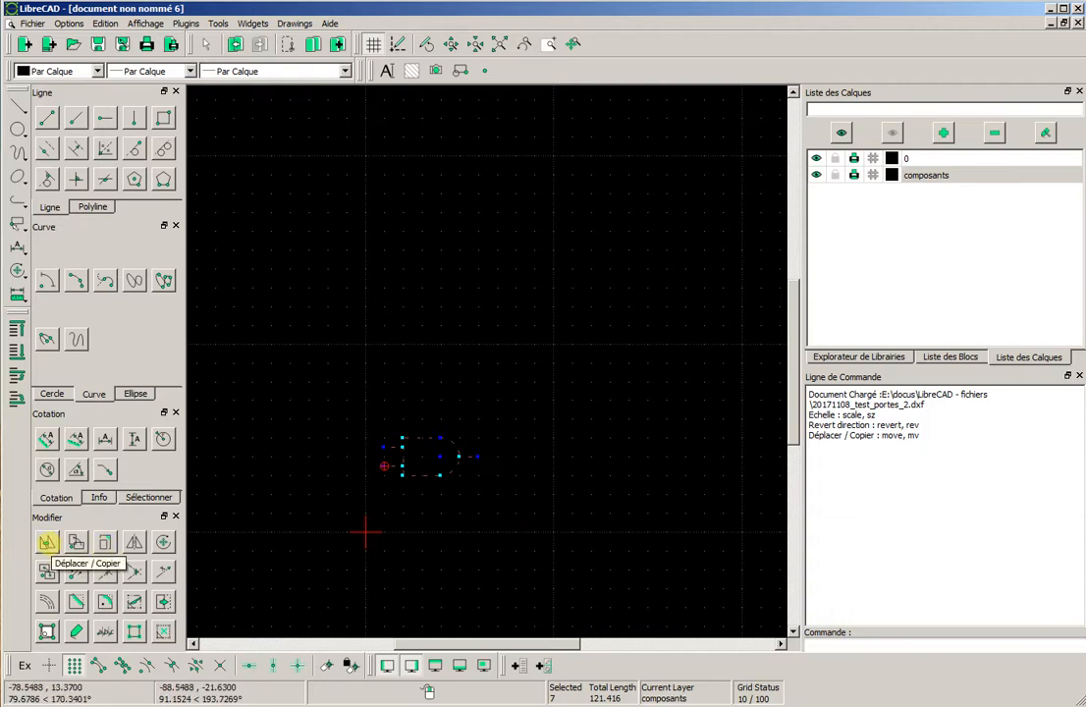
left_click(46, 543)
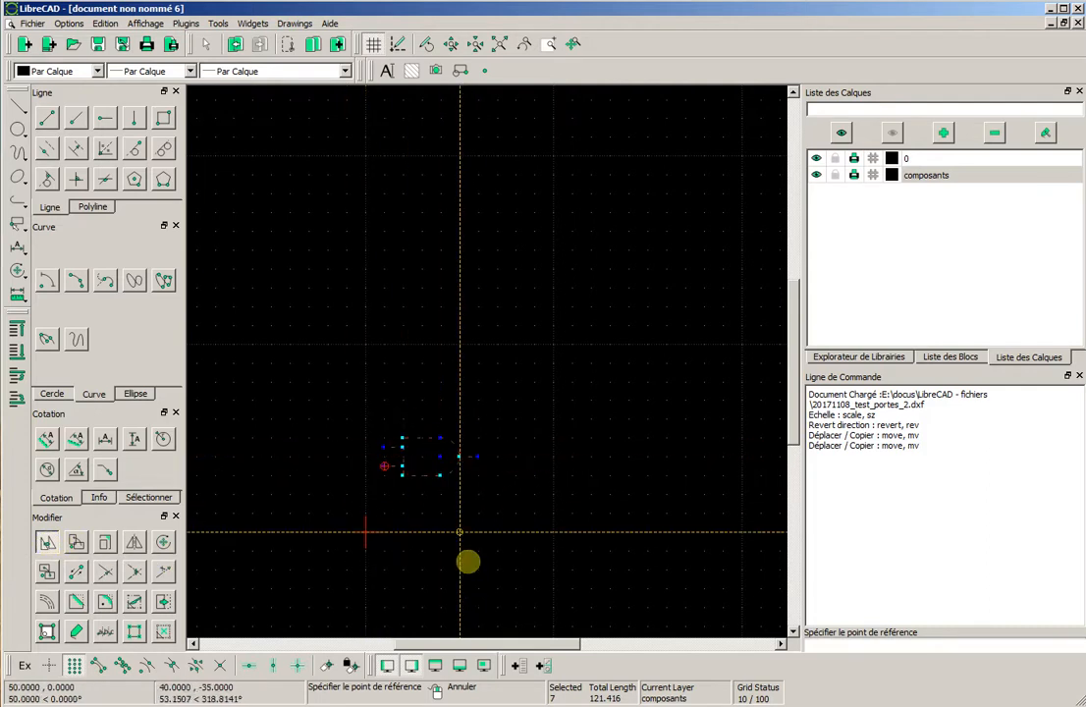
scroll(475, 538, "up", 2)
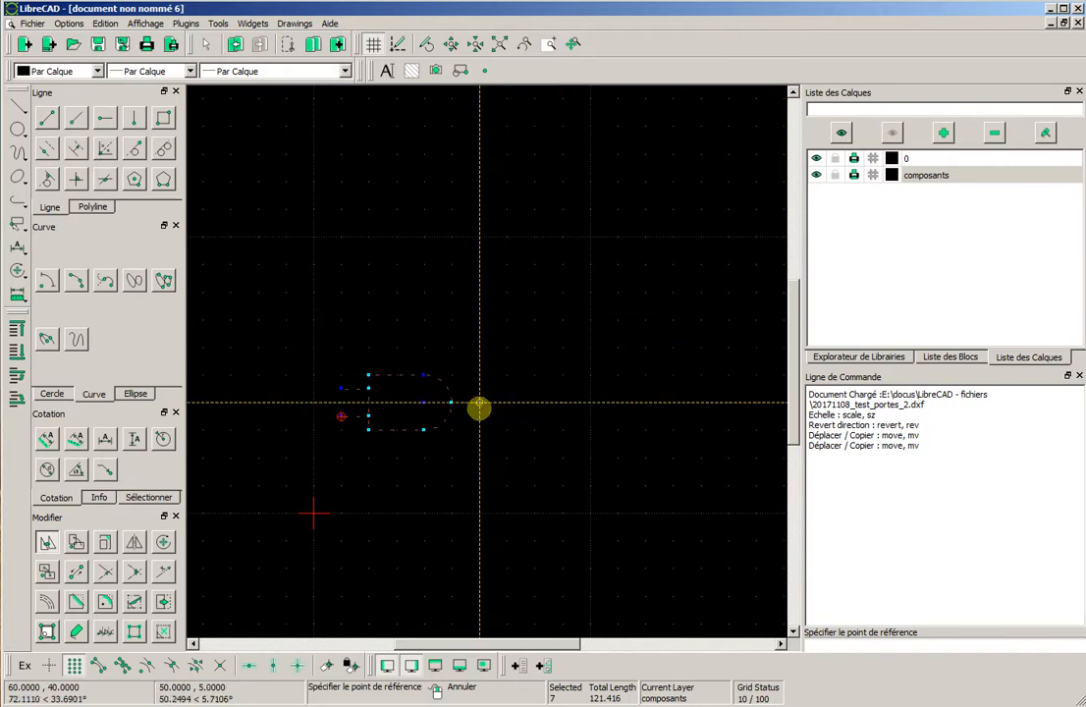
left_click(480, 402)
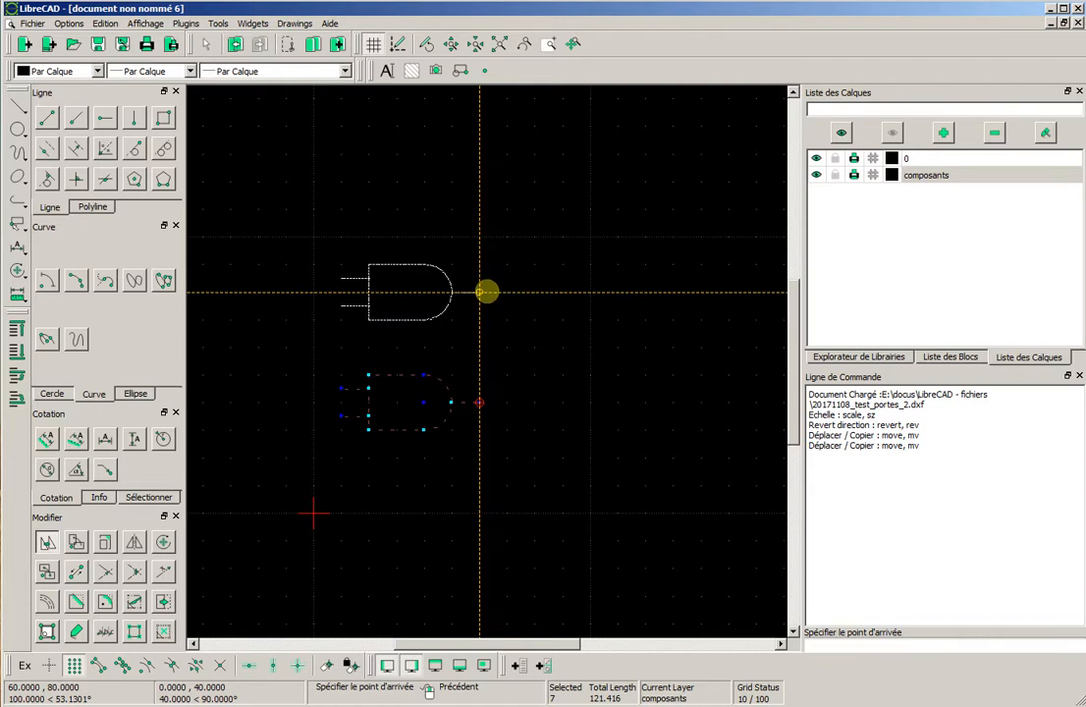
left_click(488, 292)
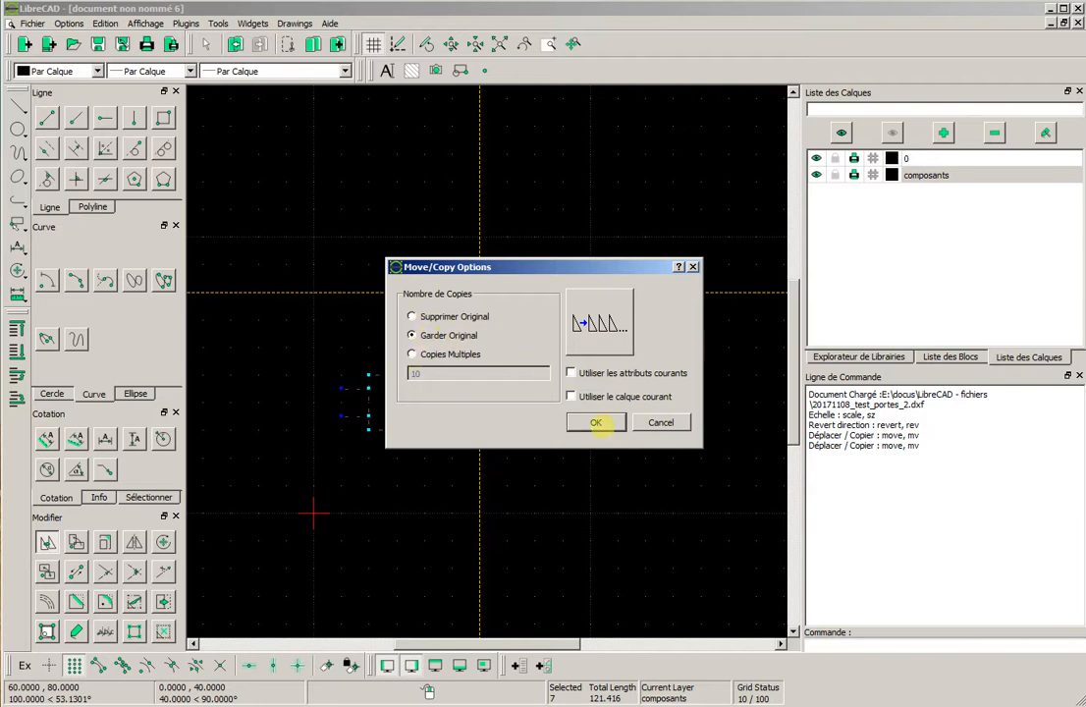
left_click(596, 422)
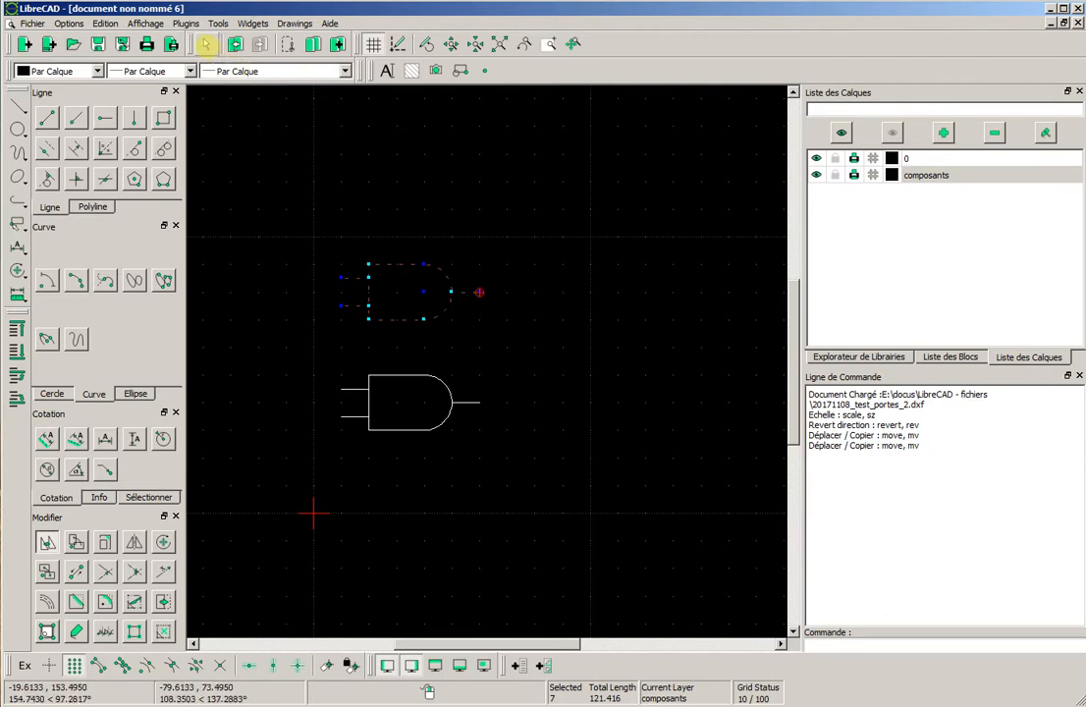
left_click(205, 44)
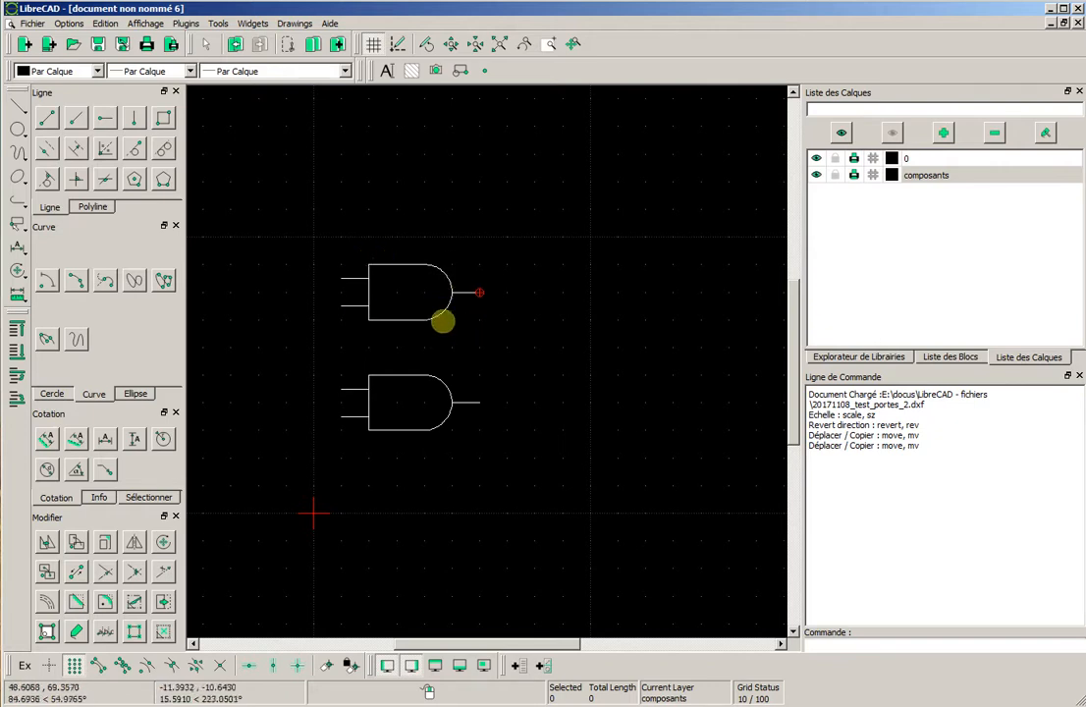
Inside the upper gate, draw connected lines through (28,73), (34,73), (38,87) and (41,87) with grid snap on
scroll(435, 324, "up", 1)
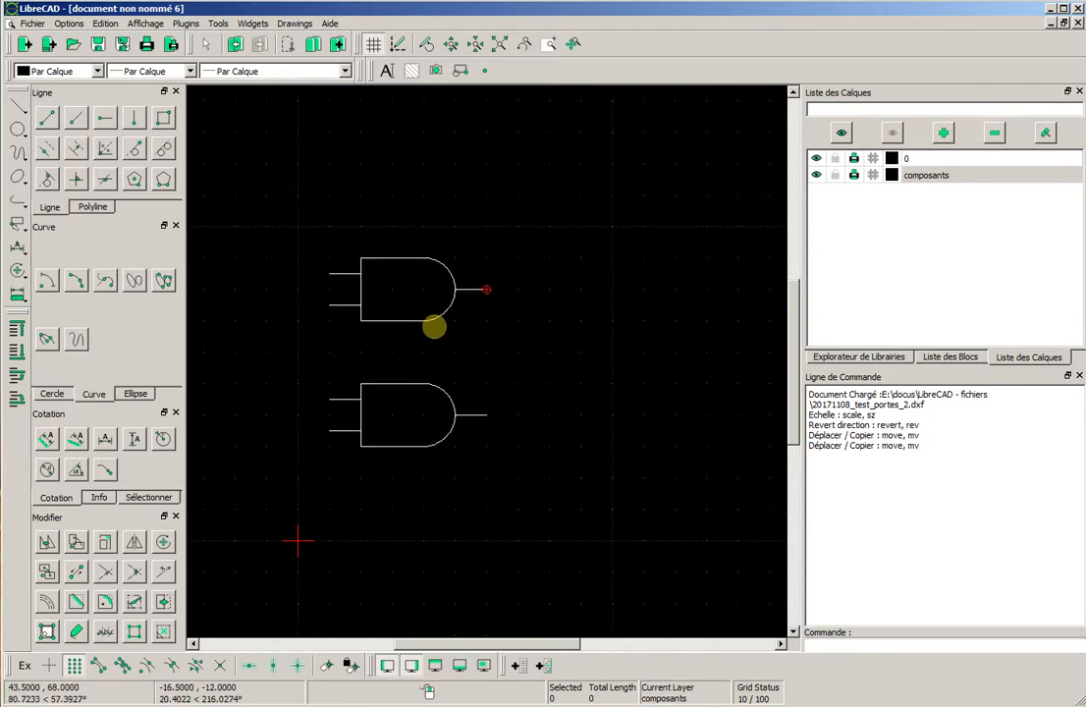
scroll(435, 327, "up", 5)
scroll(421, 343, "up", 3)
mouse_move(420, 342)
middle_mouse_down()
mouse_move(388, 376)
mouse_move(483, 446)
middle_mouse_up()
scroll(483, 446, "up", 1)
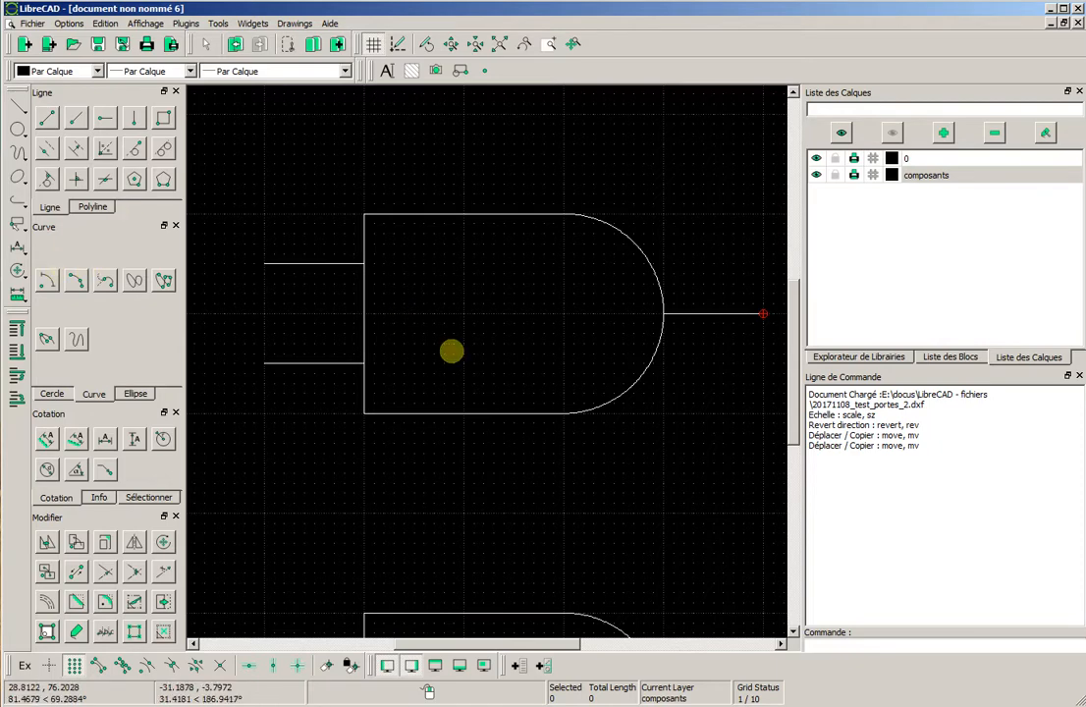
scroll(504, 365, "up", 1)
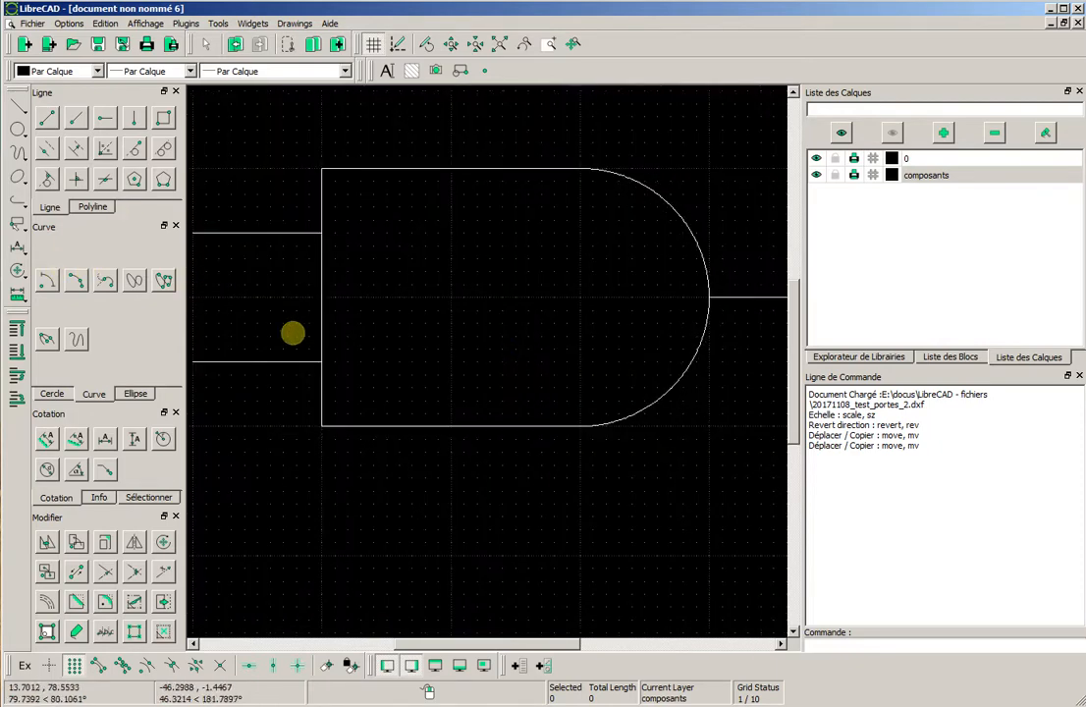
middle_click_drag(301, 330, 321, 332)
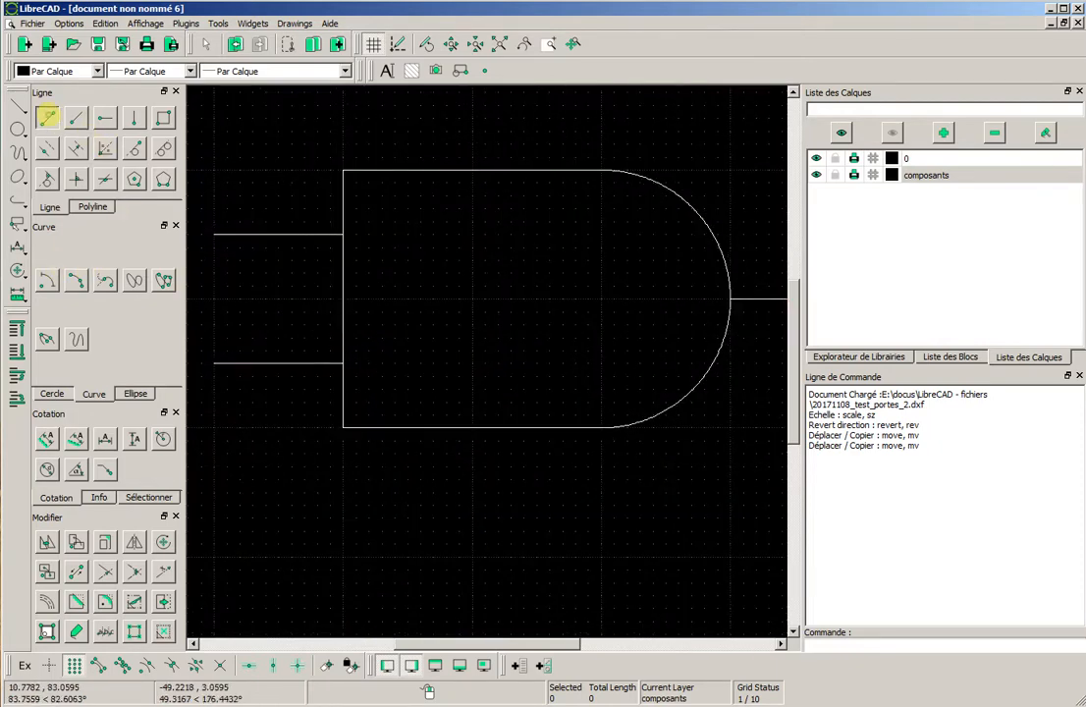
left_click(47, 117)
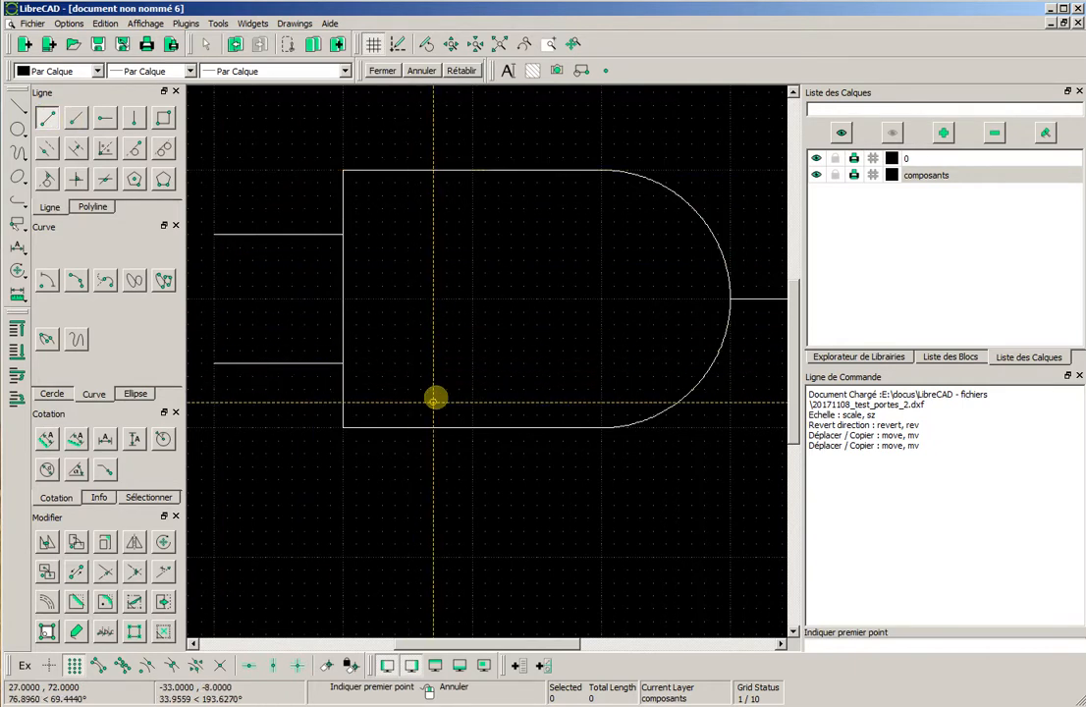
scroll(435, 391, "down", 1)
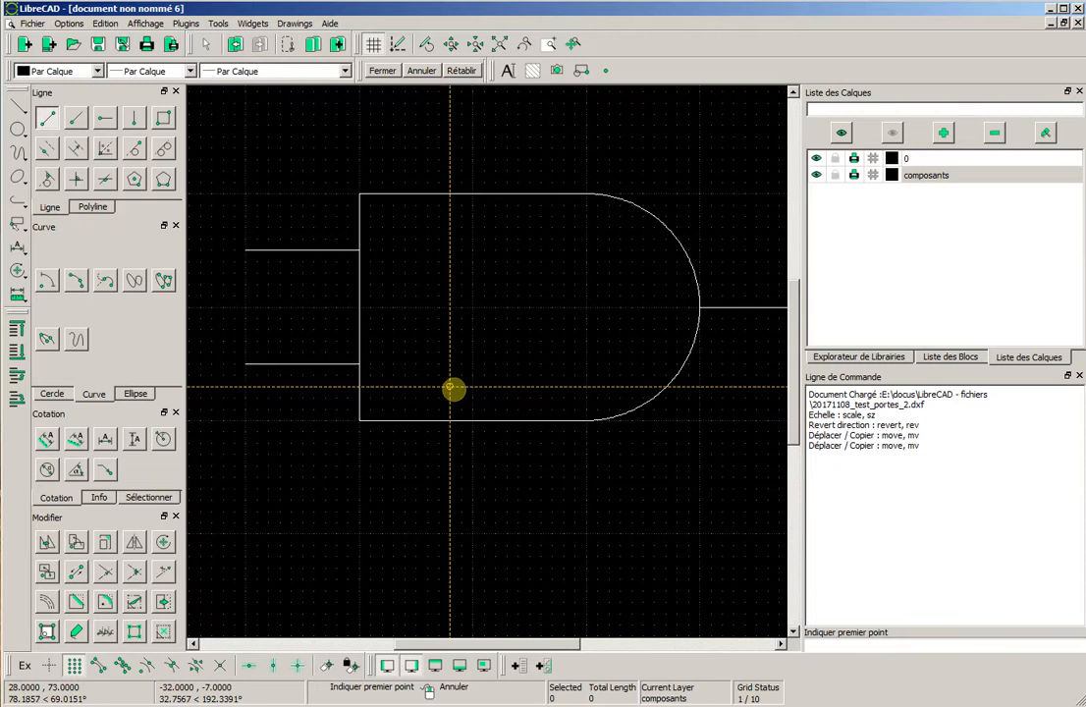
left_click(449, 389)
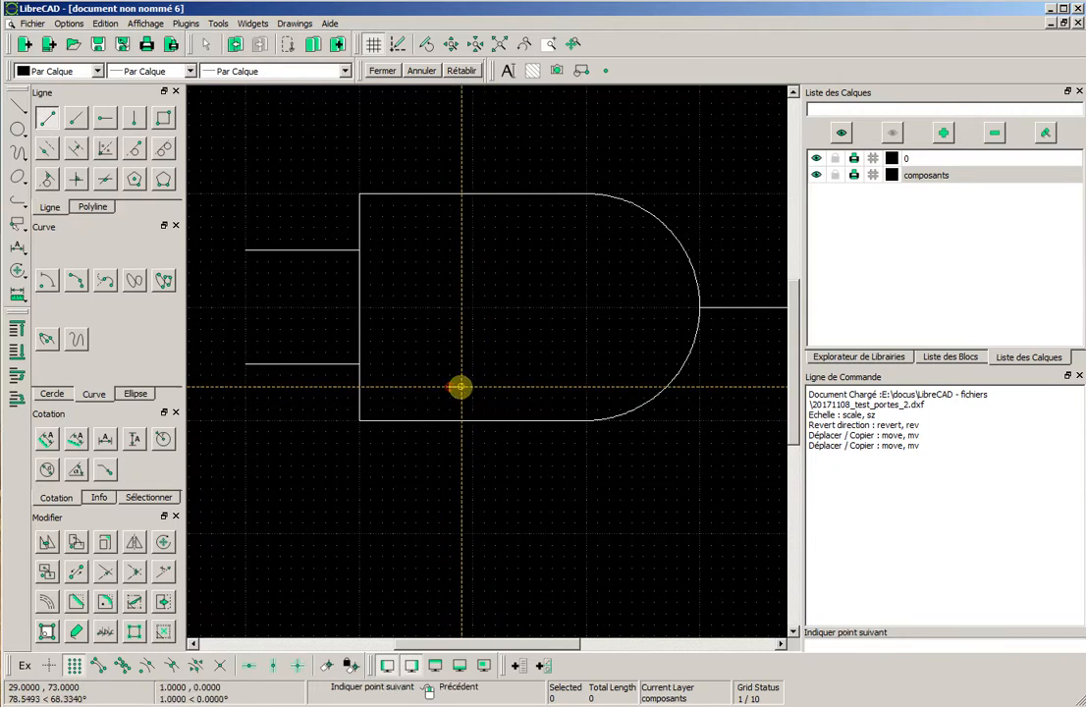
left_click(516, 387)
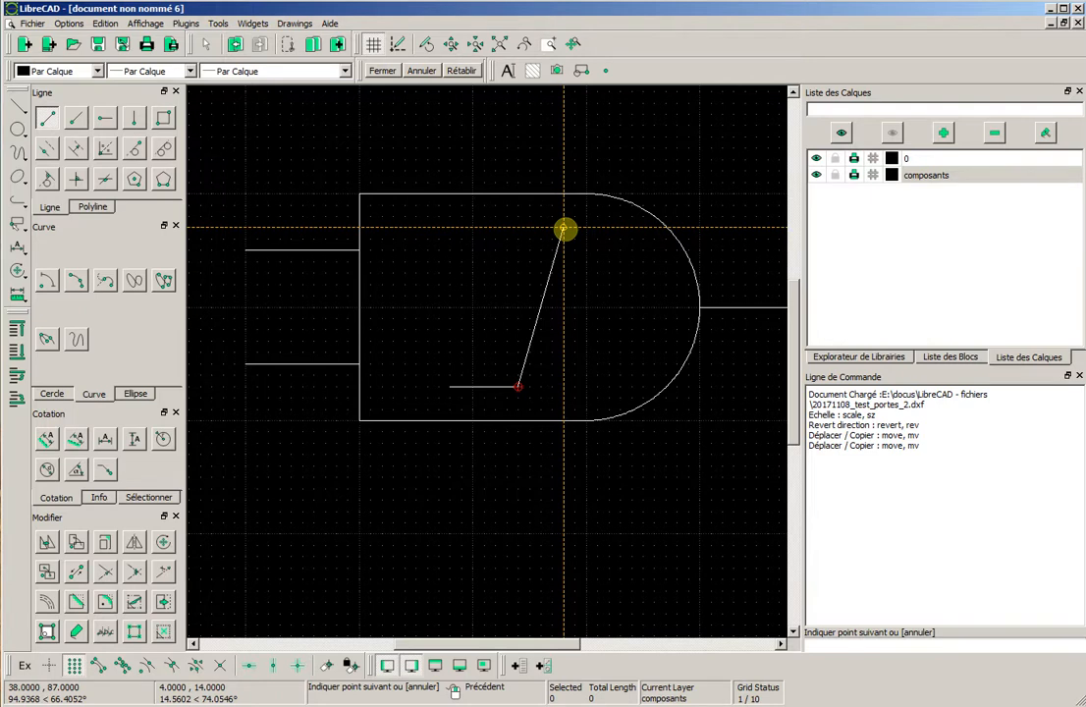
left_click(562, 229)
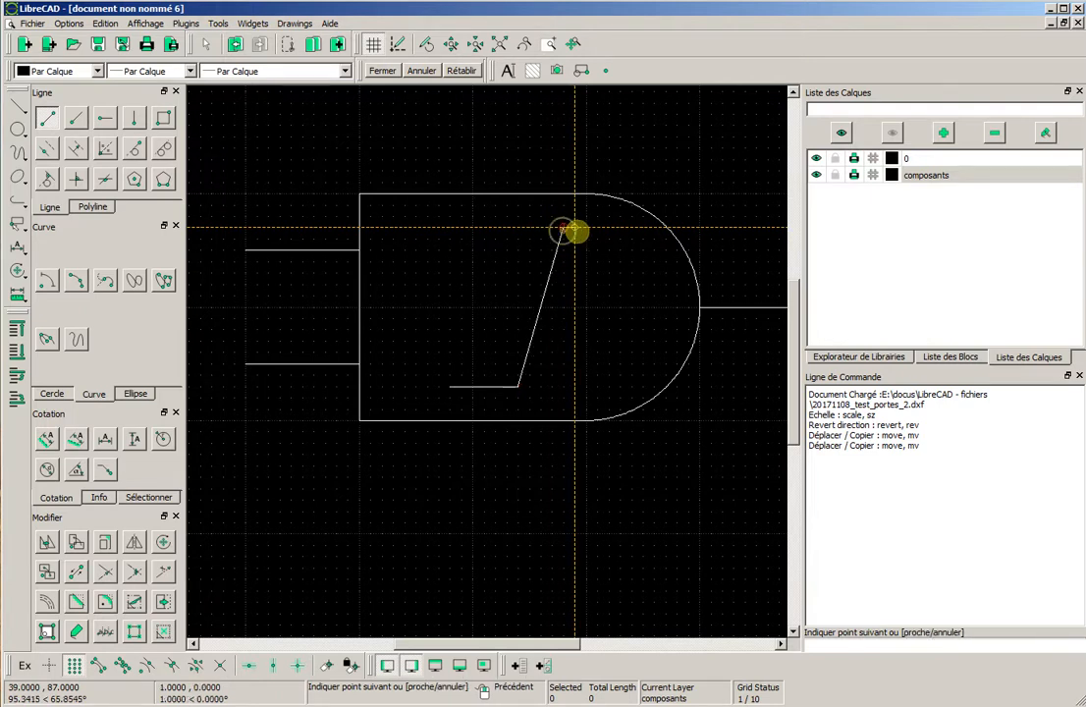
left_click(596, 229)
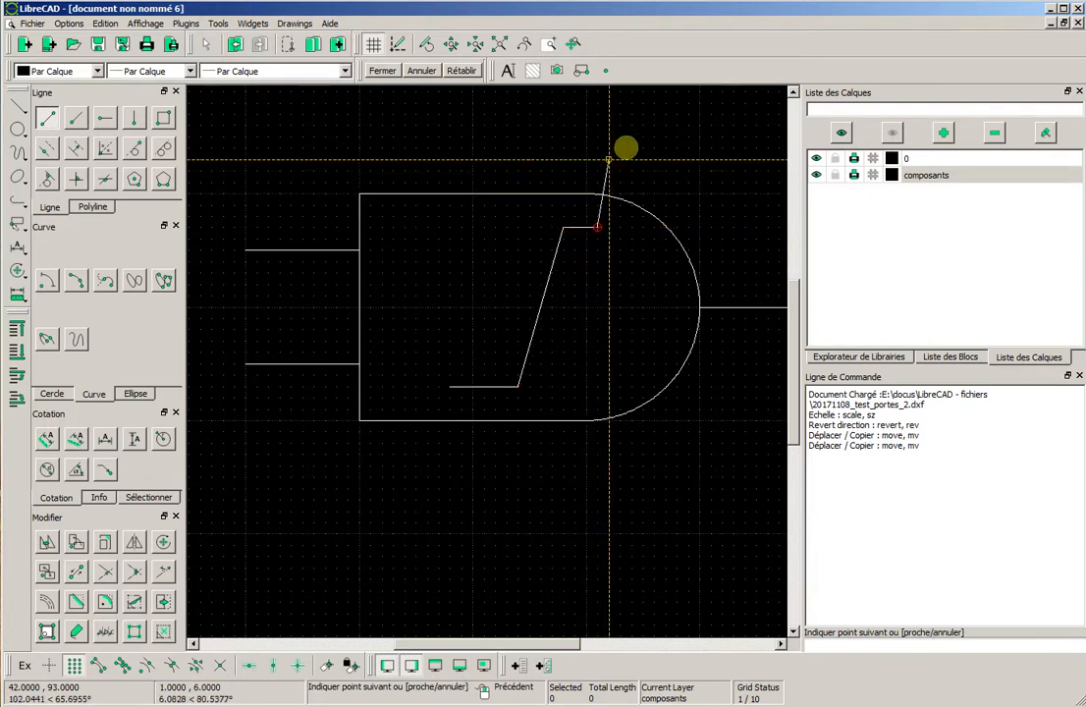
right_click(575, 216)
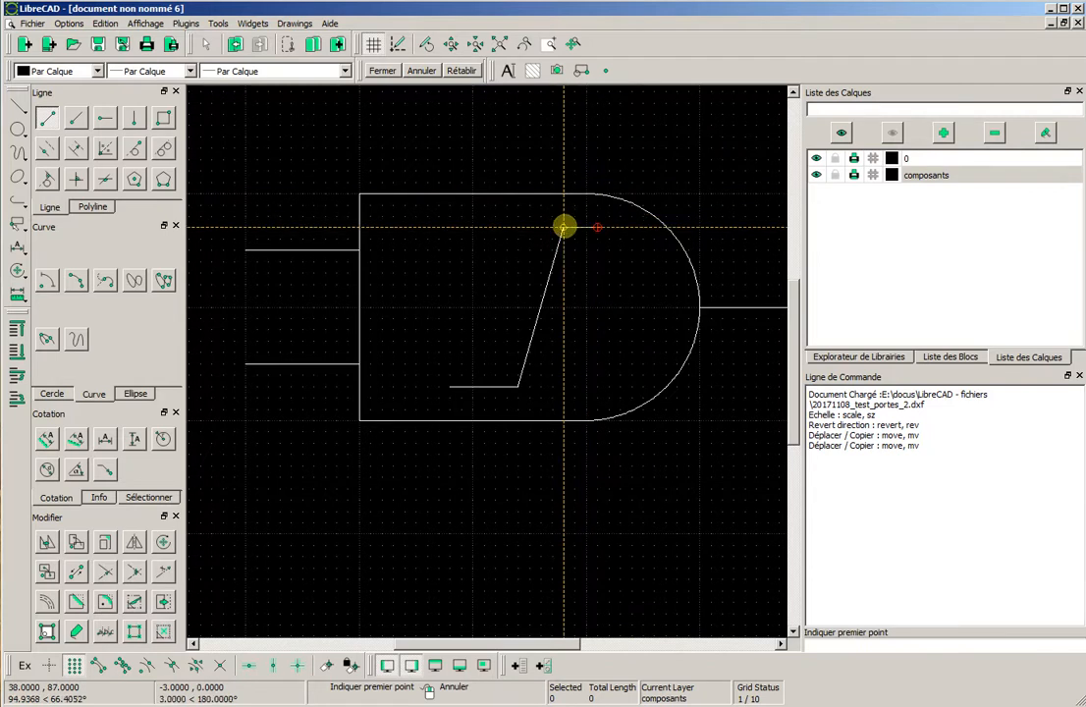
Complete the hysteresis sign in the upper gate with connected lines from (38,87) through (35,87) to (31,73)
left_click(563, 227)
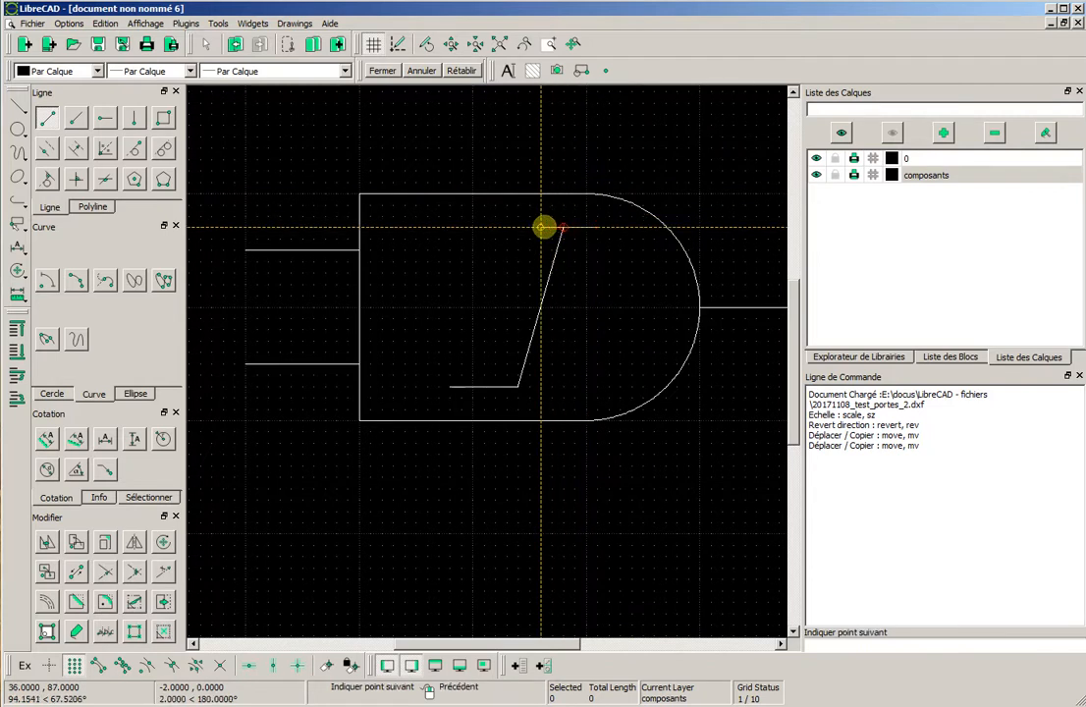
left_click(529, 228)
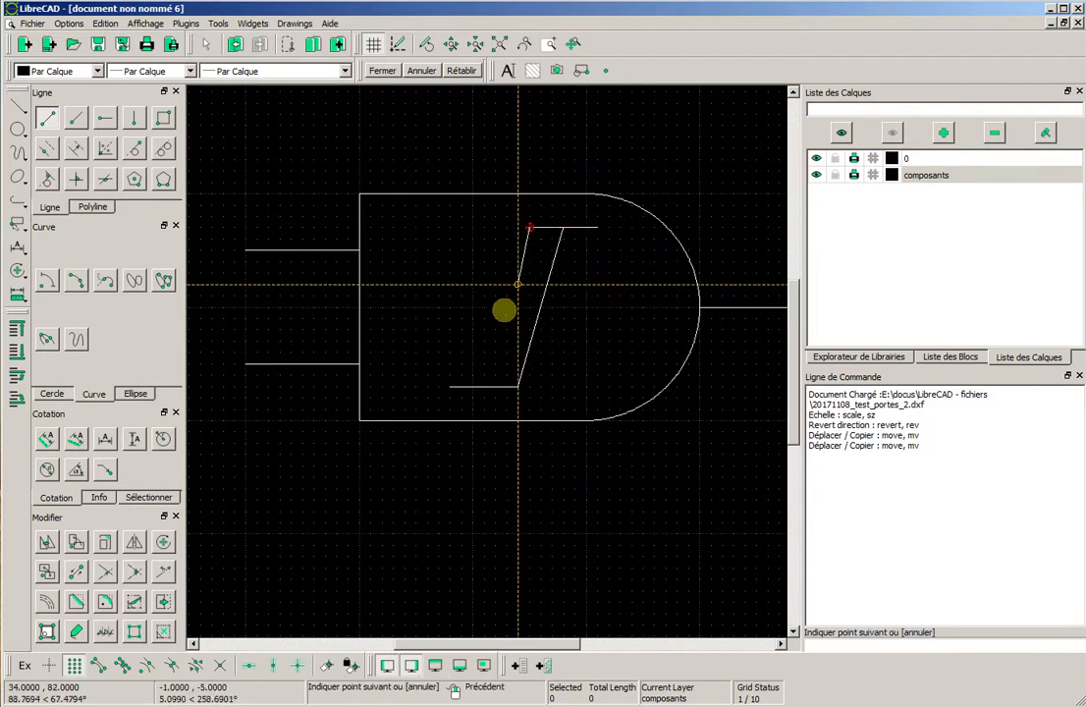
left_click(484, 383)
right_click(660, 236)
Copy both gates without their output lines using Move/Copy, from reference point (60,80) to (60,160), keeping the originals, and clear the selection
scroll(558, 369, "down", 3)
scroll(550, 392, "down", 3)
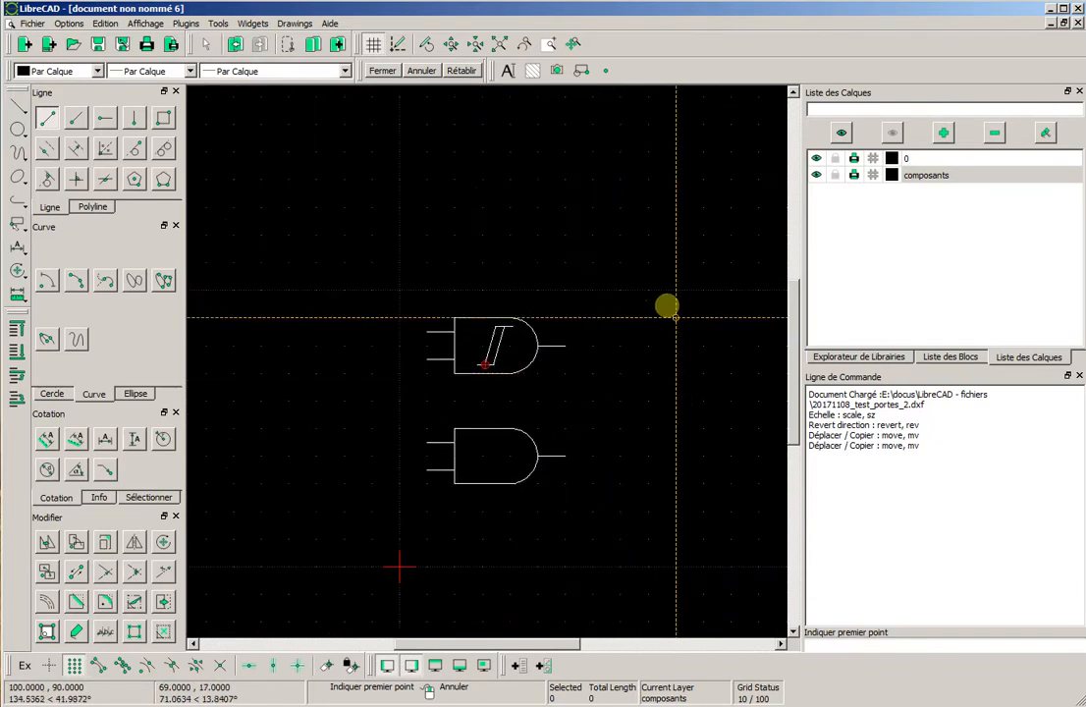
scroll(559, 346, "down", 1)
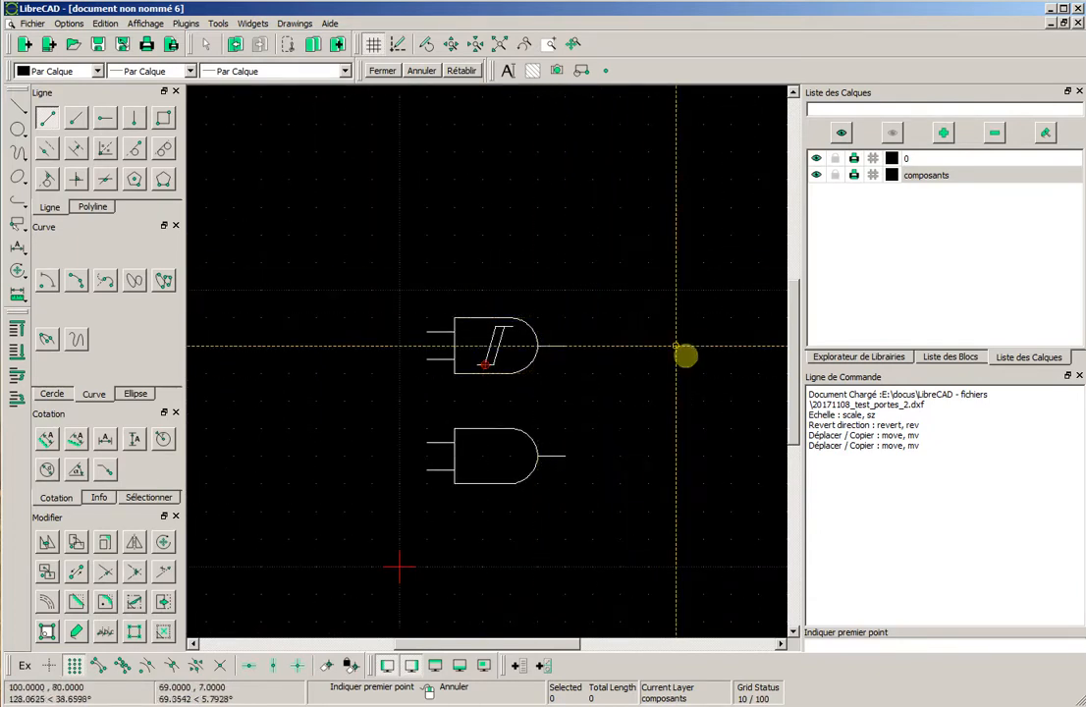
scroll(606, 392, "down", 1)
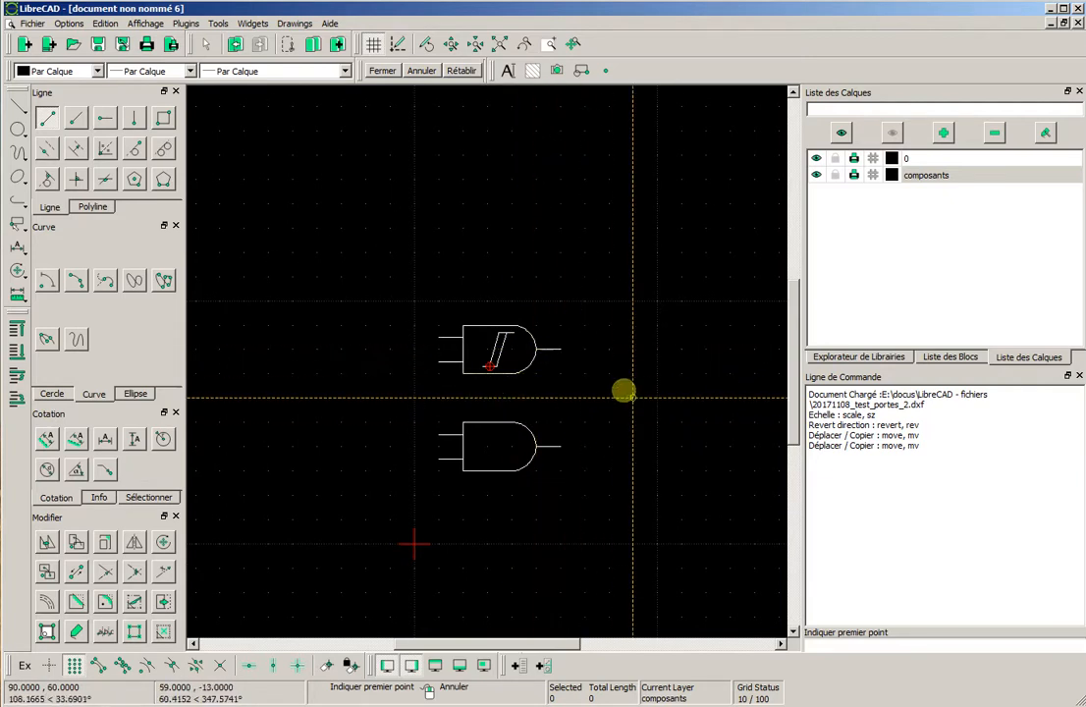
scroll(622, 386, "up", 1)
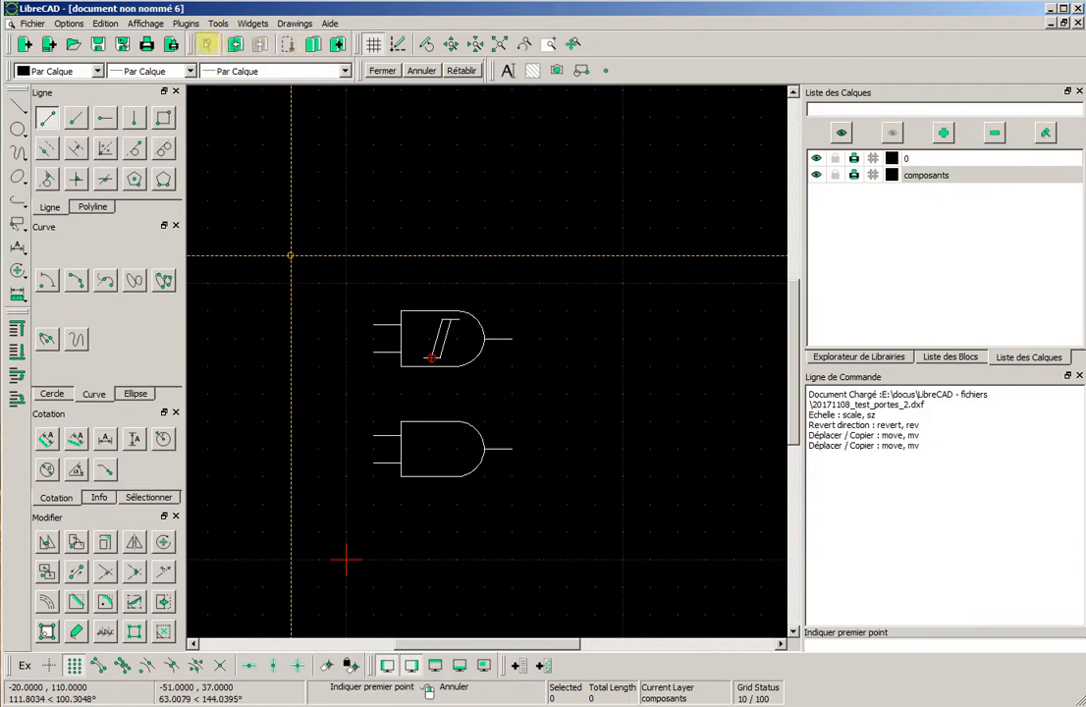
right_click(359, 276)
left_click_drag(353, 259, 485, 506)
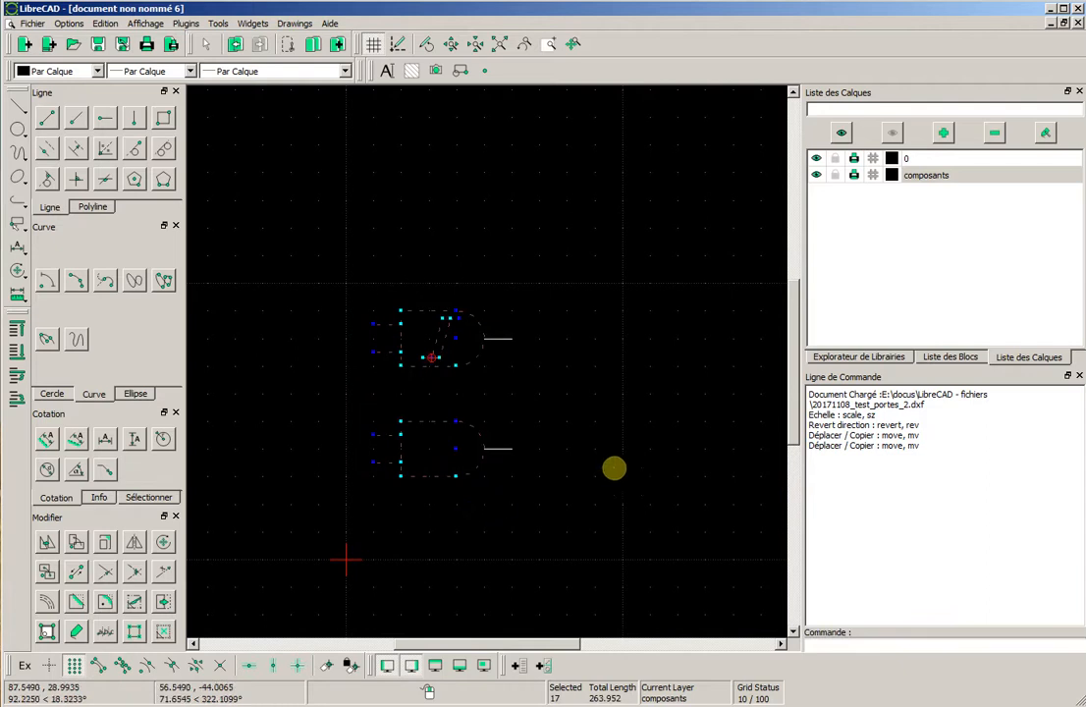
scroll(441, 220, "down", 1)
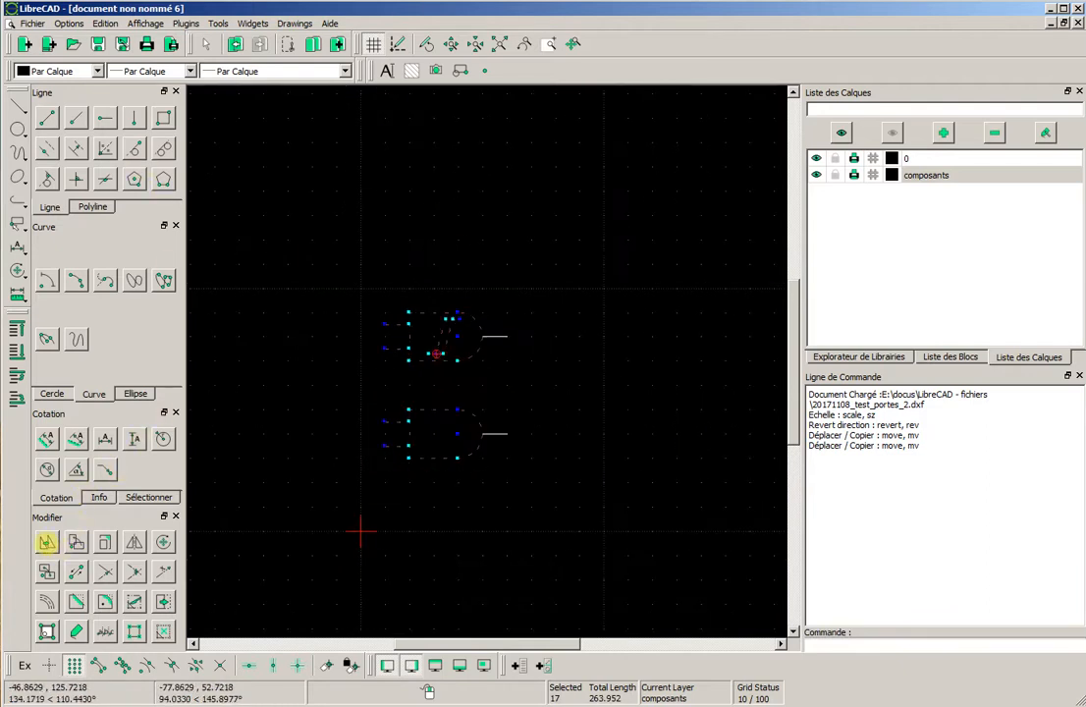
left_click(47, 543)
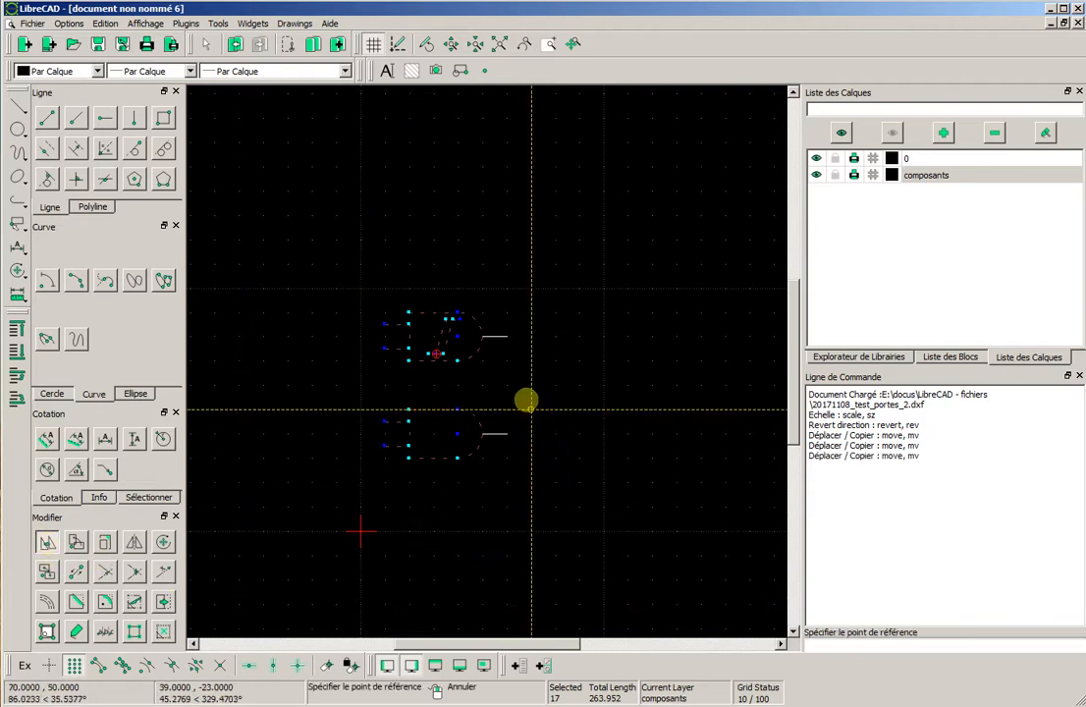
left_click(508, 337)
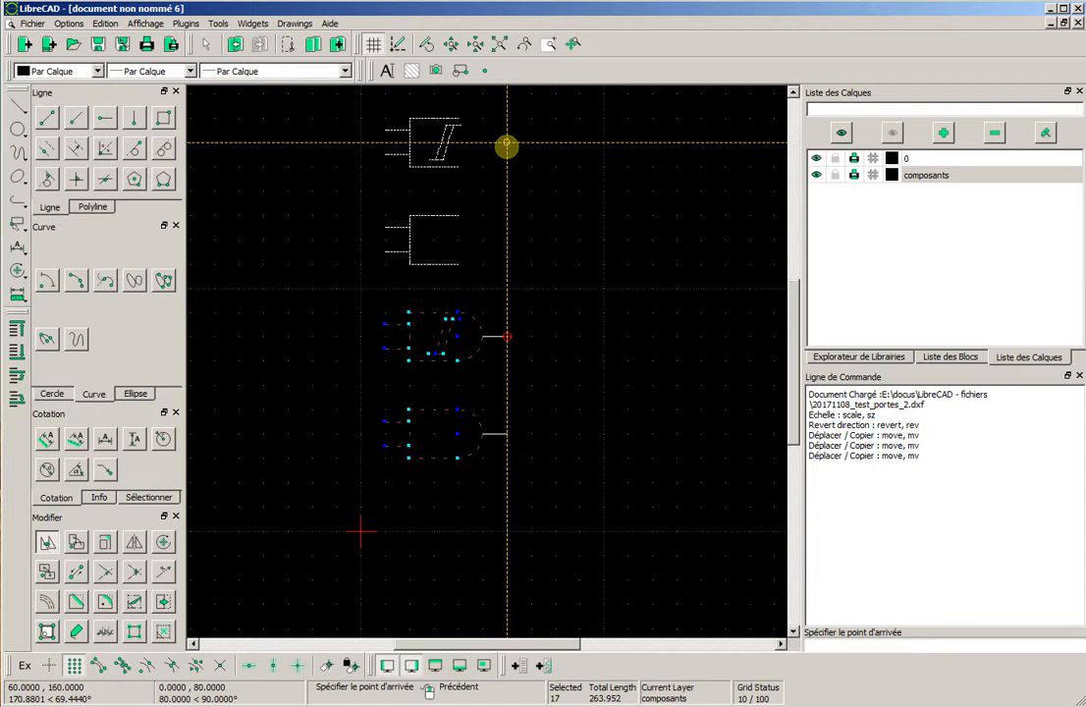
left_click(507, 146)
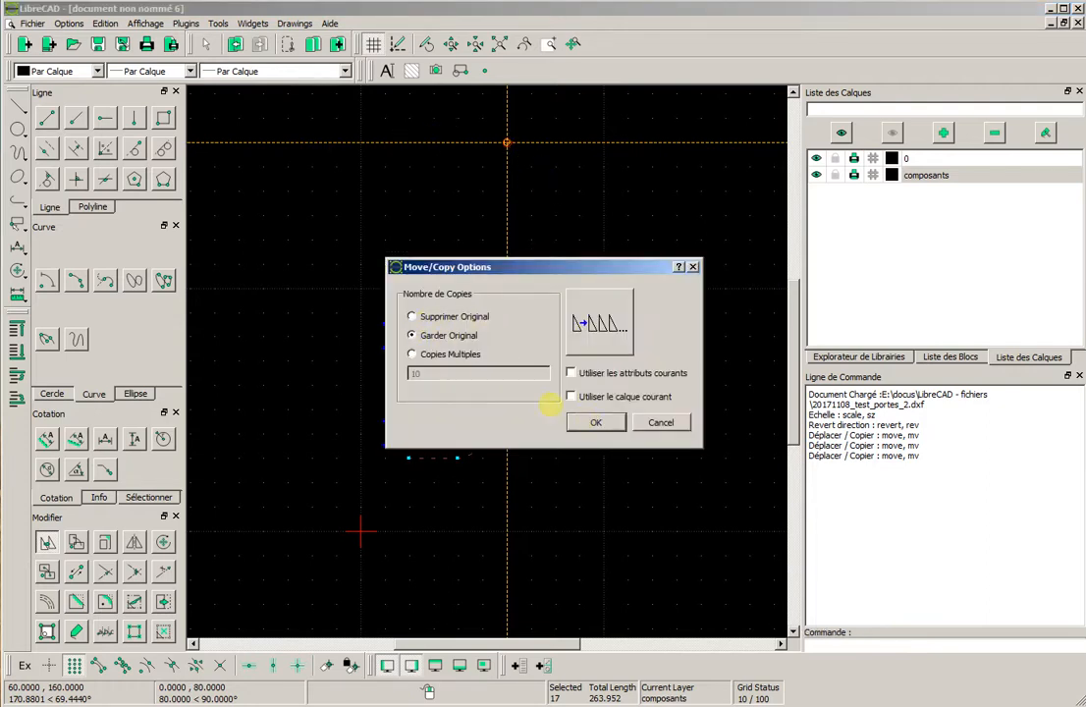
left_click(595, 422)
left_click(204, 44)
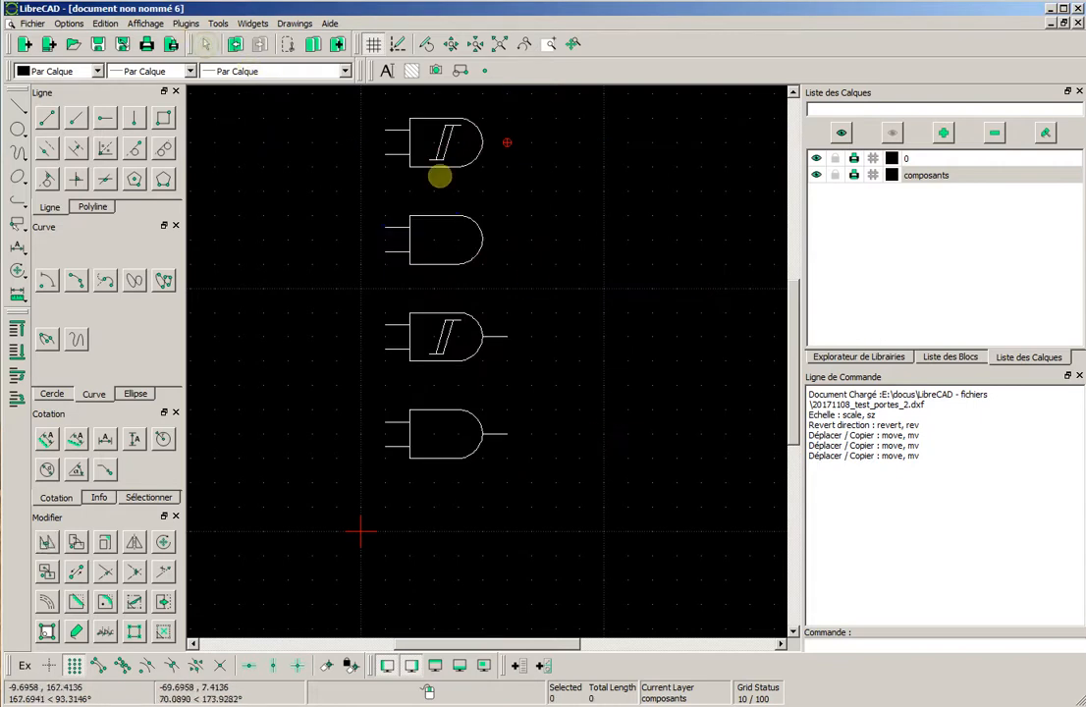
On the copied plain gate, draw an inversion circle by centre and point, centred at (52,120) and passing through (52,118)
middle_click_drag(647, 300, 626, 383)
scroll(478, 412, "down", 1)
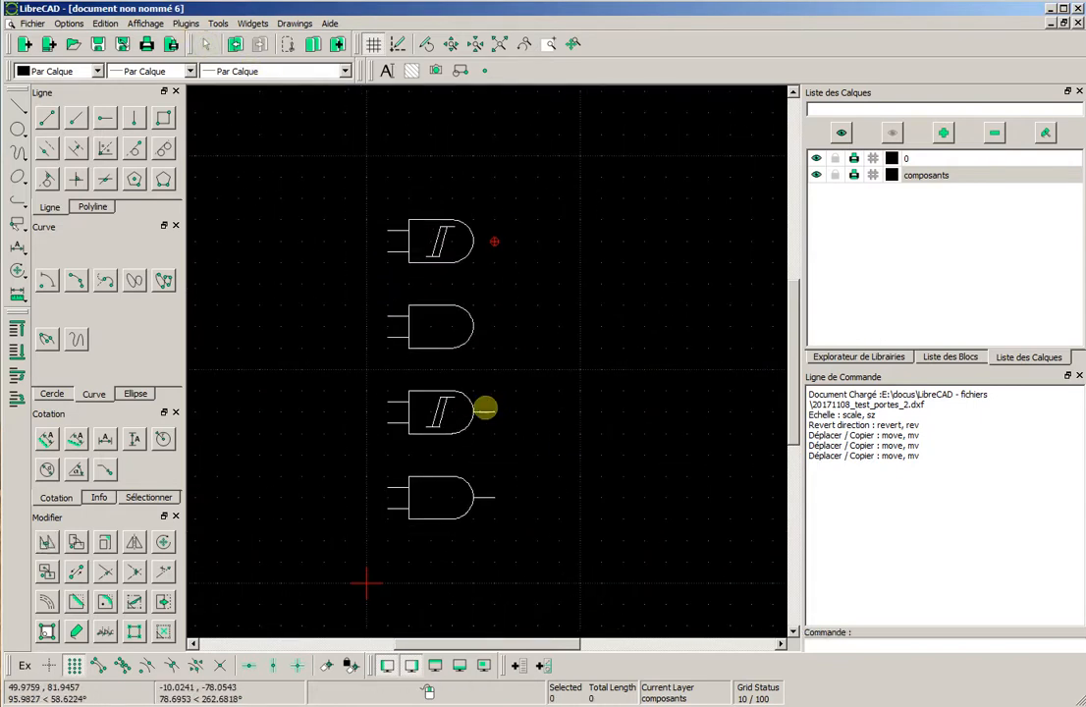
scroll(469, 426, "up", 1)
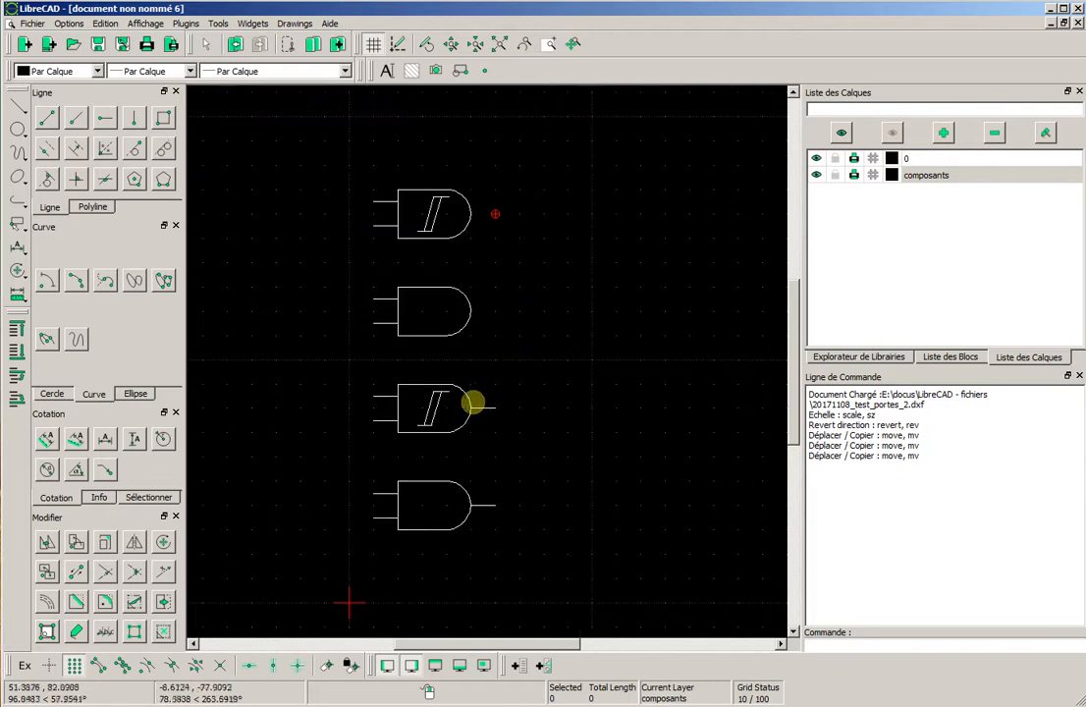
scroll(548, 286, "up", 3)
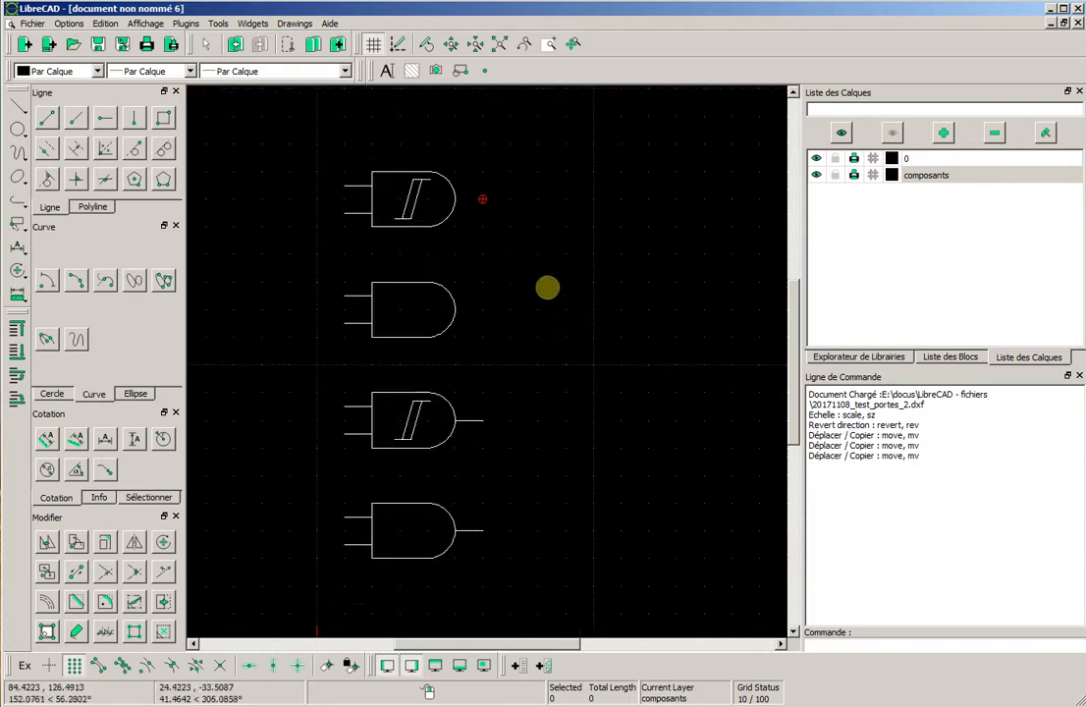
middle_click_drag(459, 274, 530, 236)
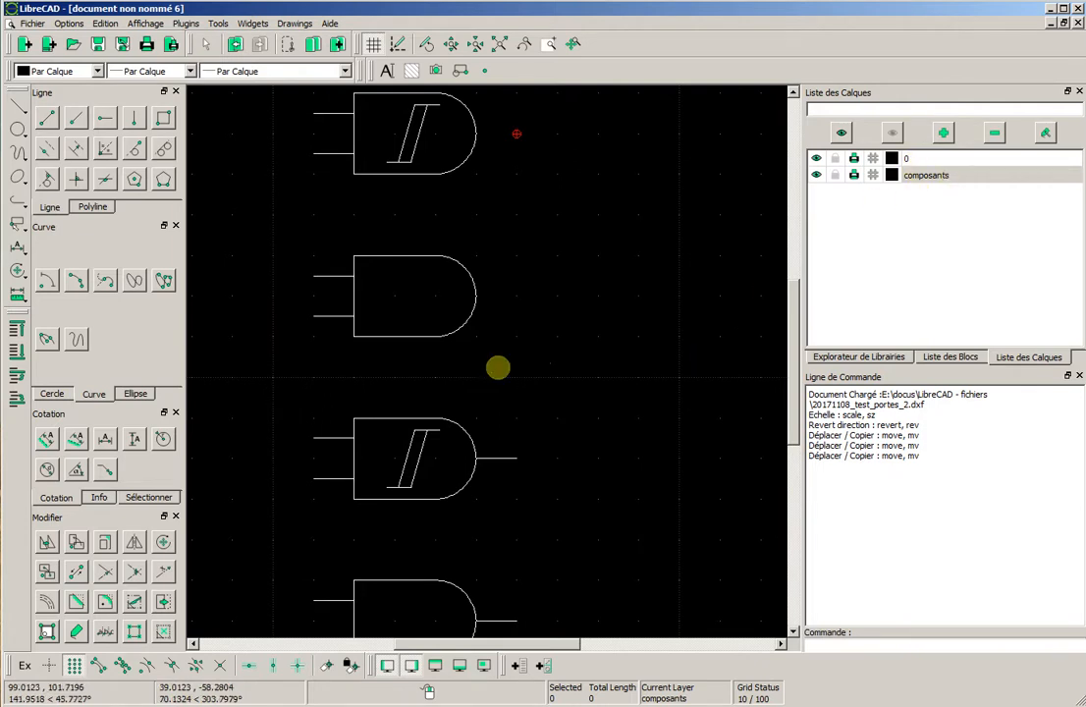
scroll(469, 337, "up", 1)
scroll(483, 332, "up", 4)
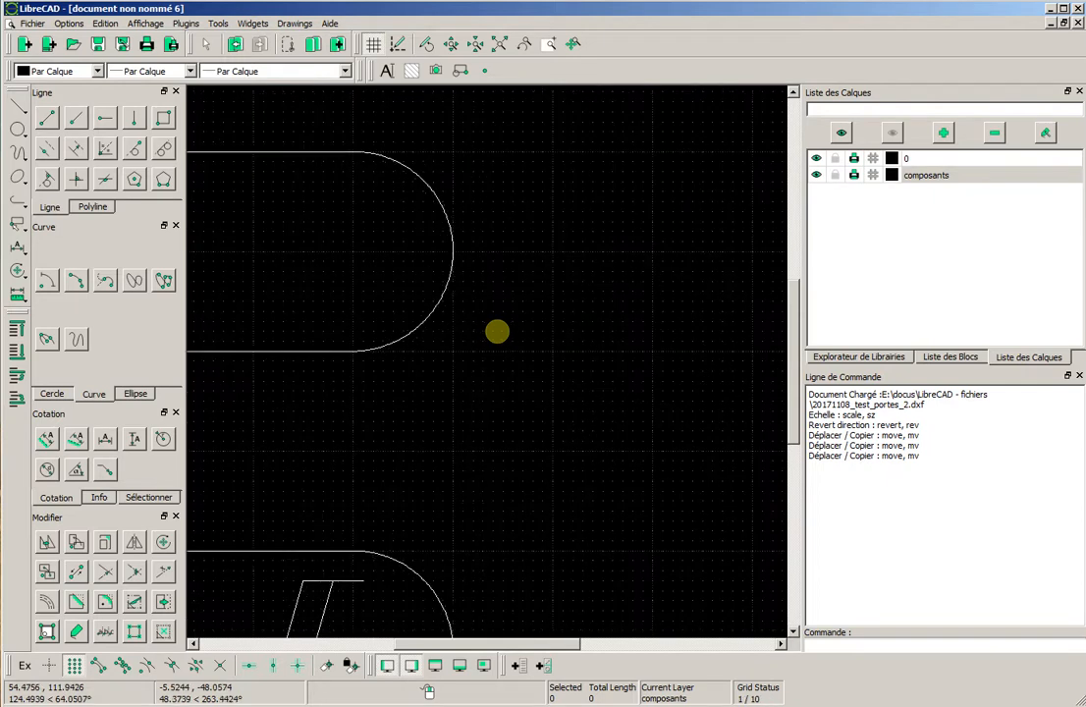
scroll(498, 334, "up", 1)
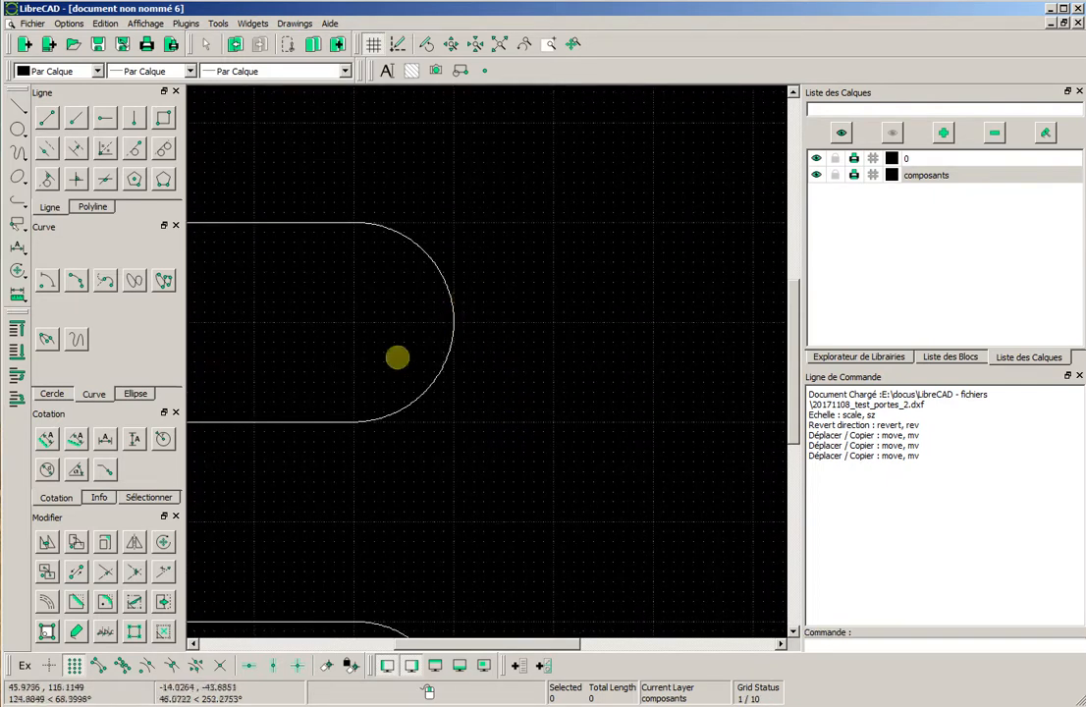
left_click(18, 130)
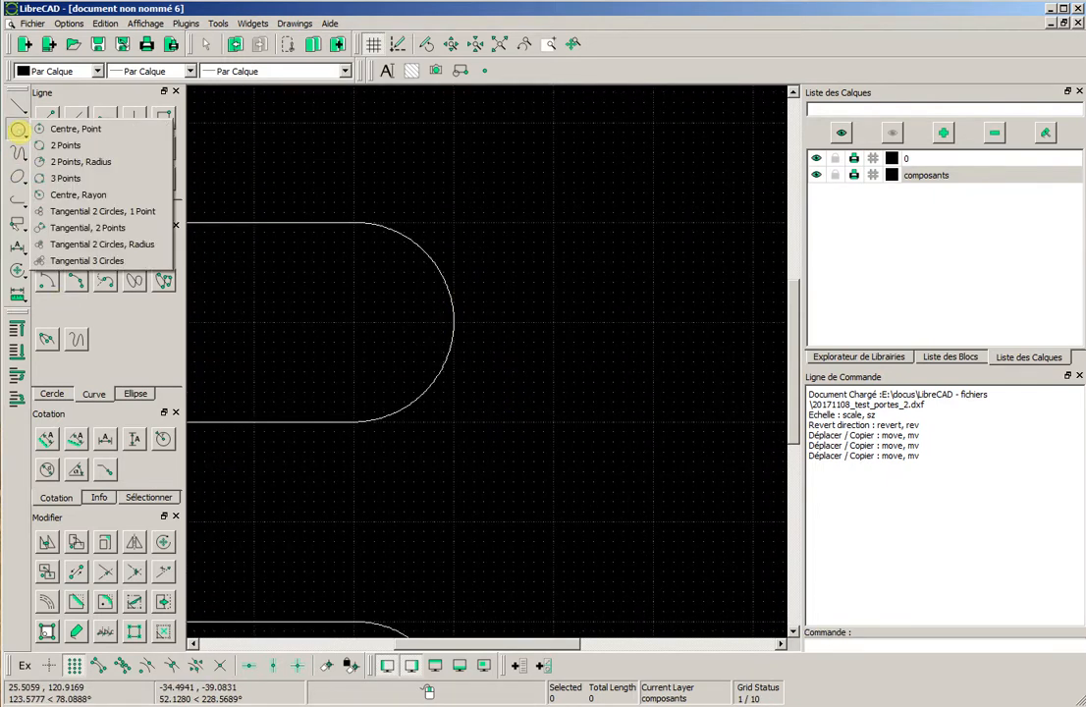
left_click(74, 128)
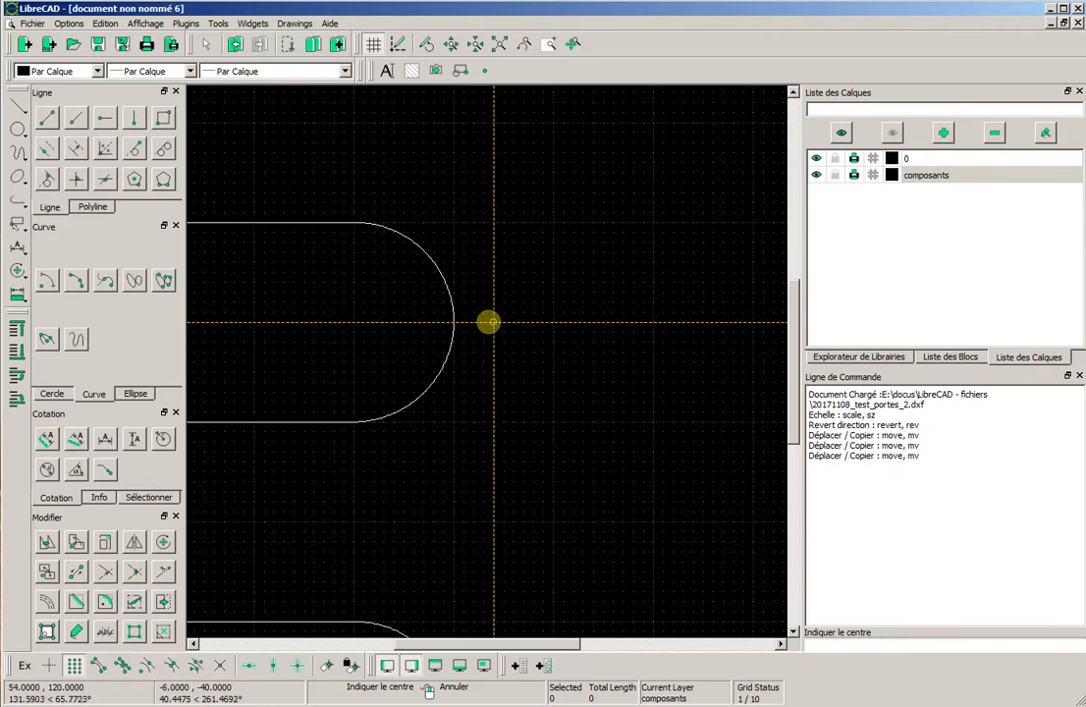
scroll(611, 523, "down", 2)
middle_click_drag(606, 507, 456, 456)
scroll(518, 495, "up", 5)
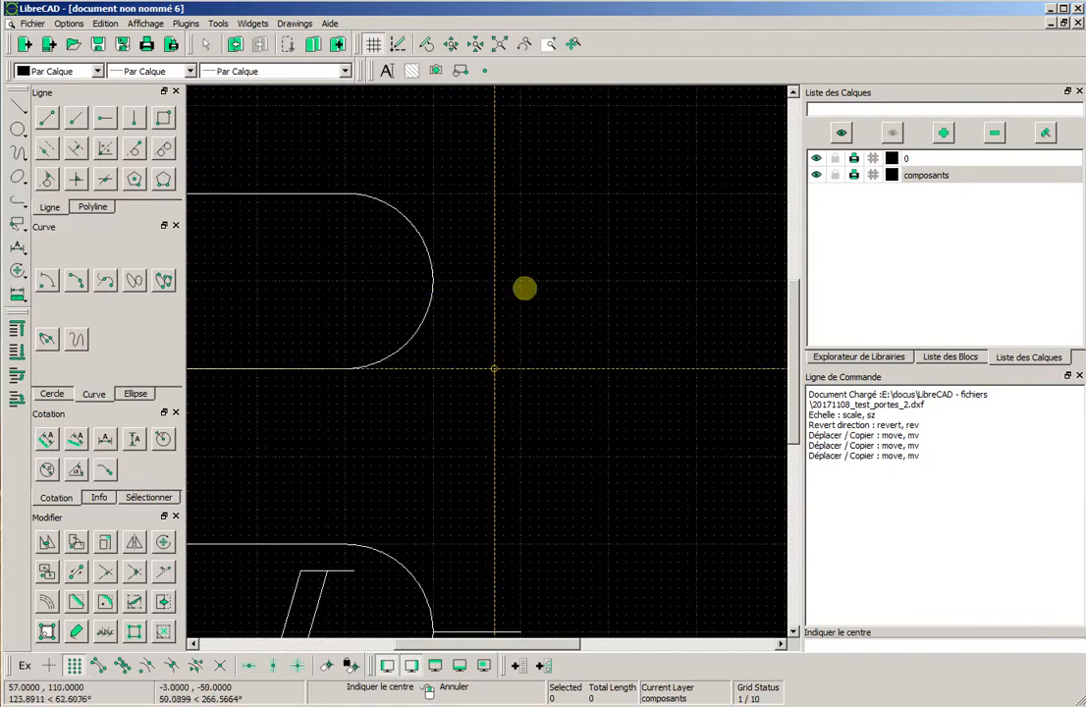
left_click(450, 281)
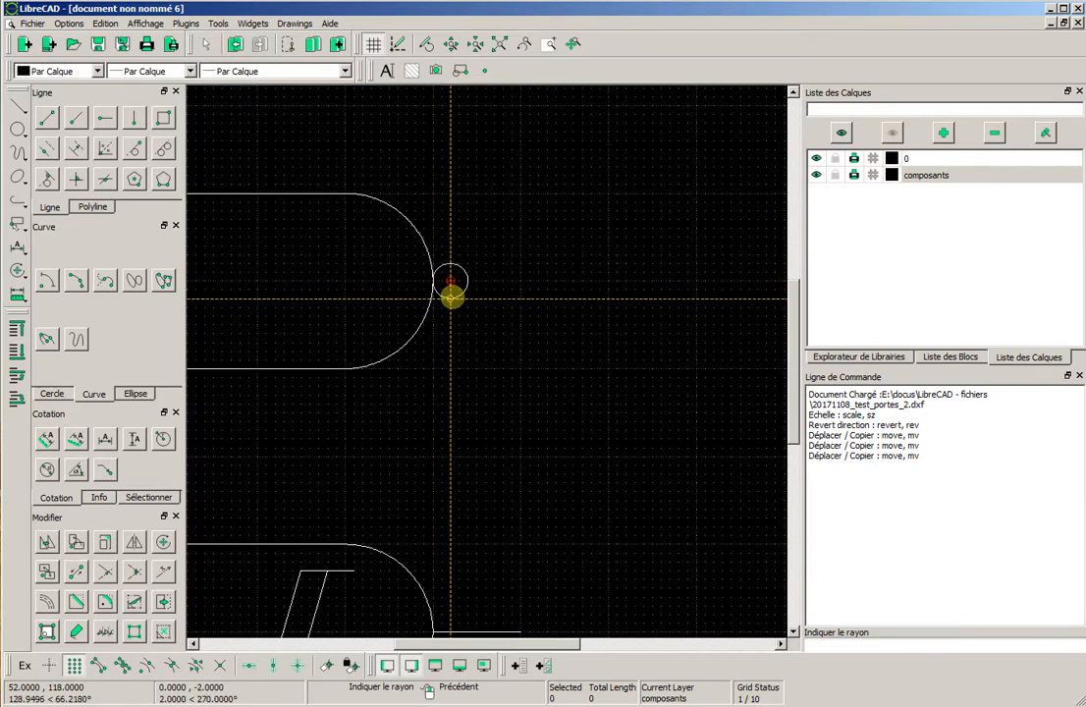
Draw a matching inversion circle of radius 2 centred at (52,160) on the copied hysteresis gate, and leave the circle command
middle_click_drag(607, 413, 646, 561)
middle_click_drag(610, 343, 604, 432)
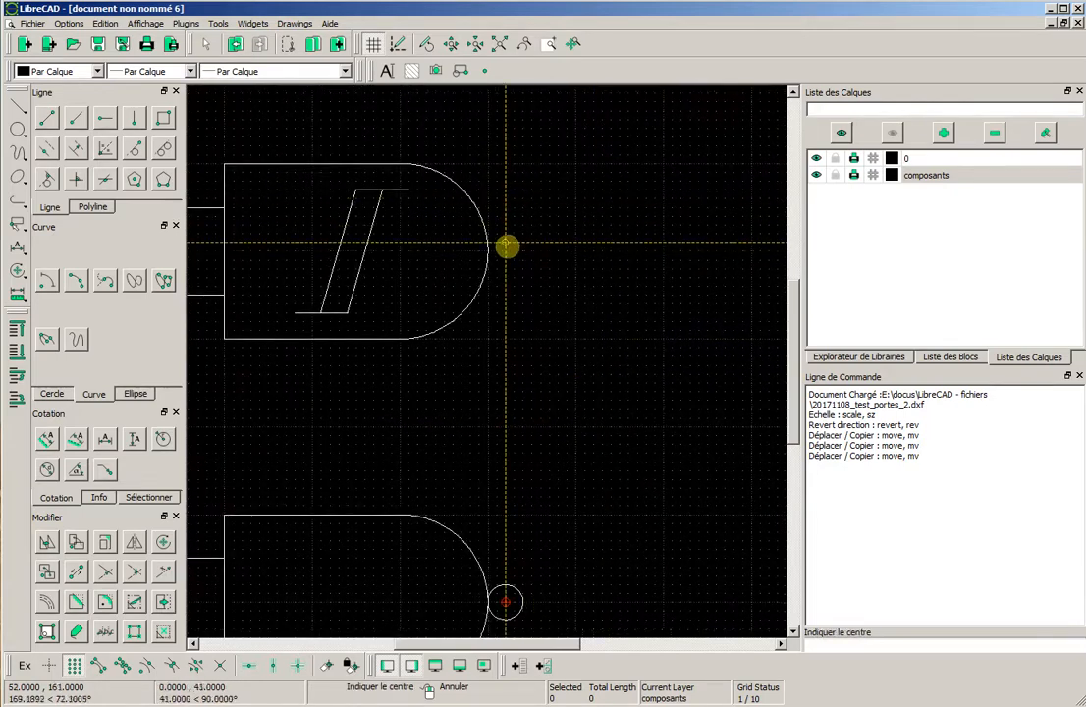
left_click(506, 251)
left_click(508, 267)
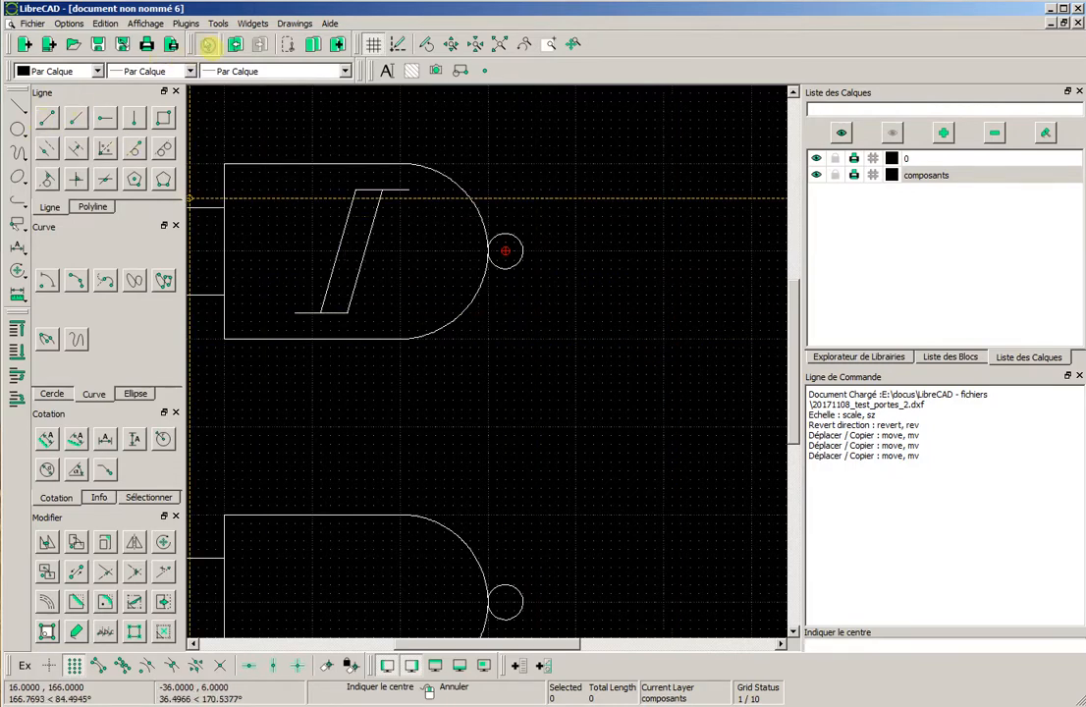
left_click(208, 44)
Draw the output line of the copied hysteresis gate from its inversion circle at (54,160) to (60,160)
scroll(485, 446, "down", 5)
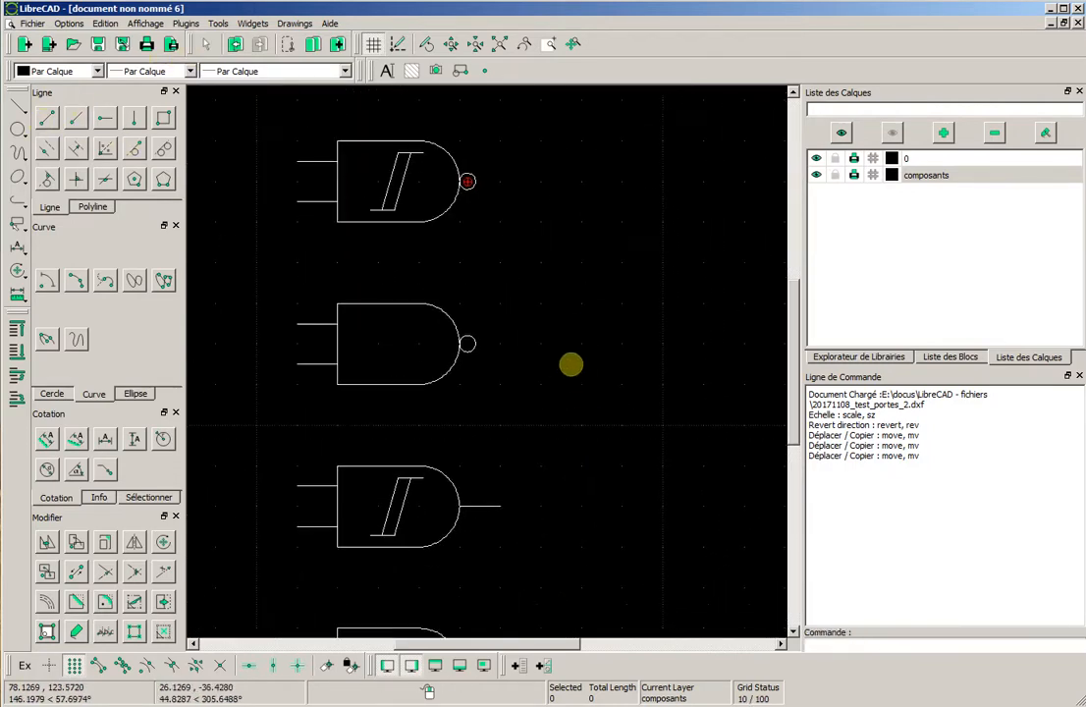
scroll(571, 365, "down", 2)
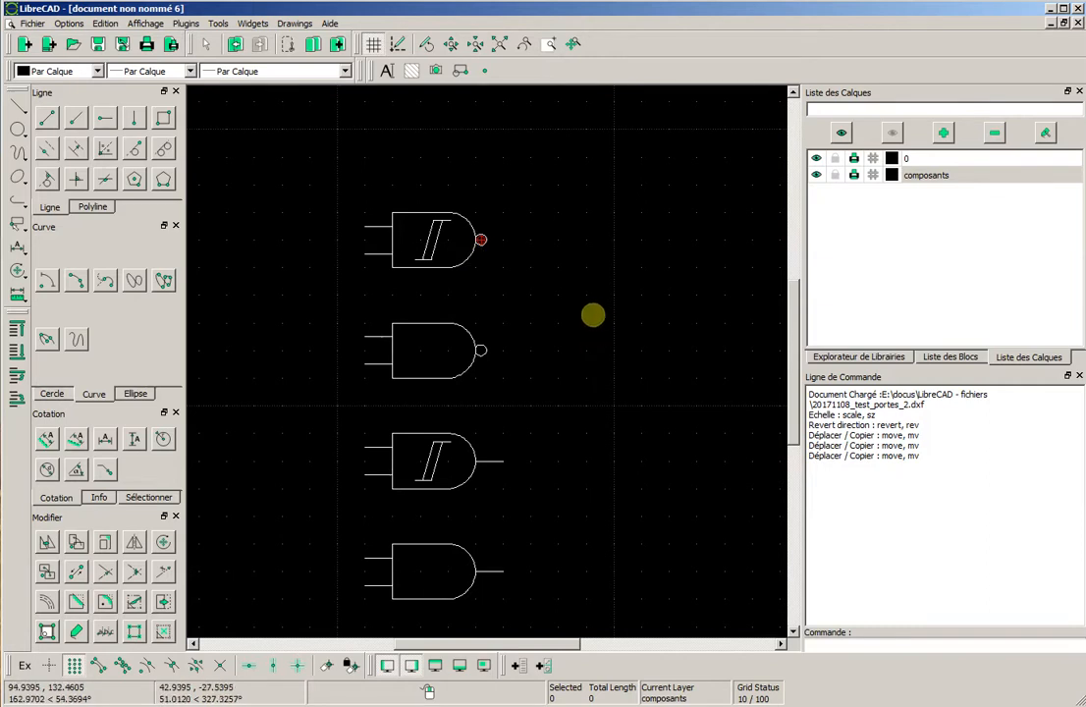
scroll(495, 332, "up", 2)
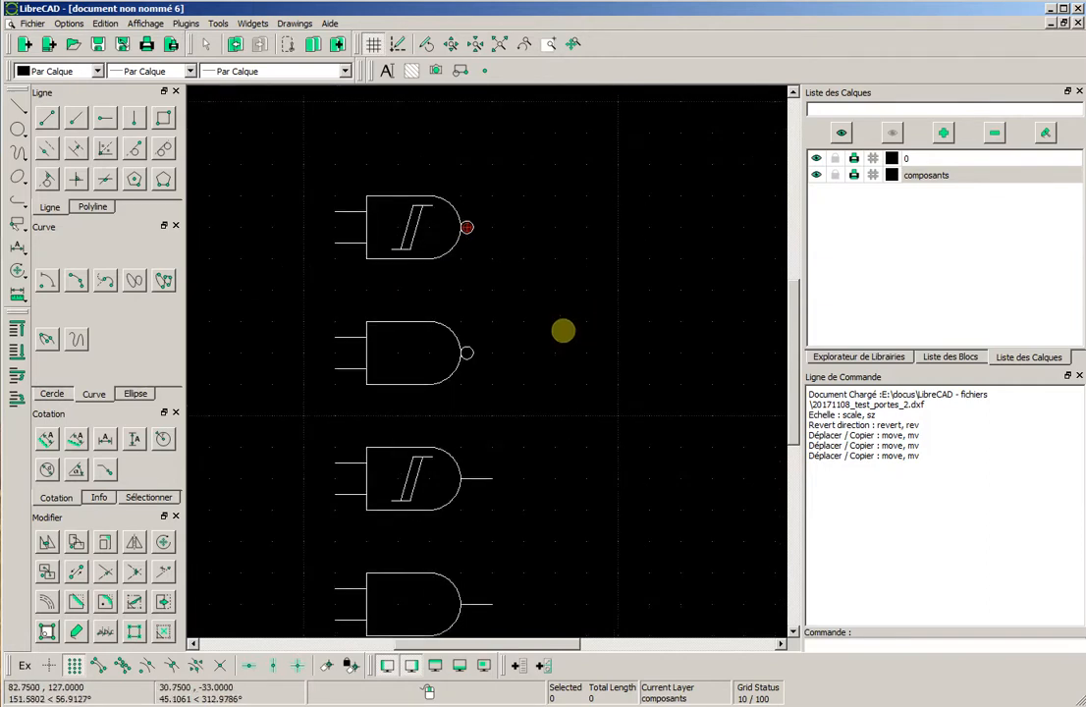
scroll(503, 368, "up", 4)
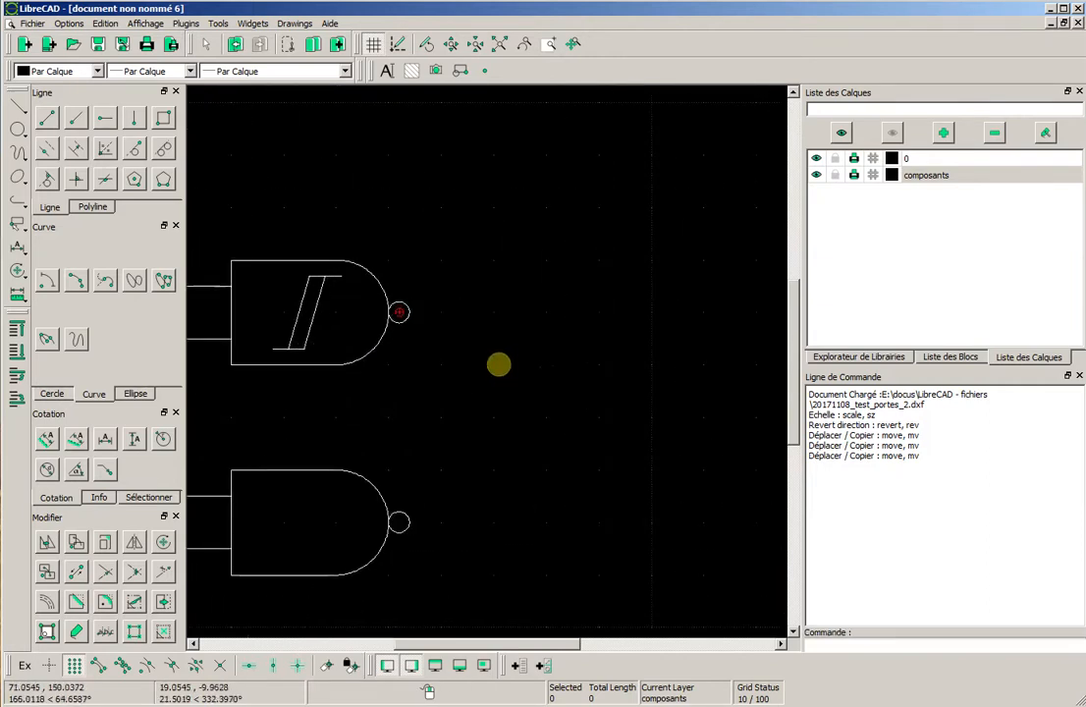
scroll(498, 360, "up", 1)
middle_click_drag(439, 351, 553, 389)
left_click(46, 118)
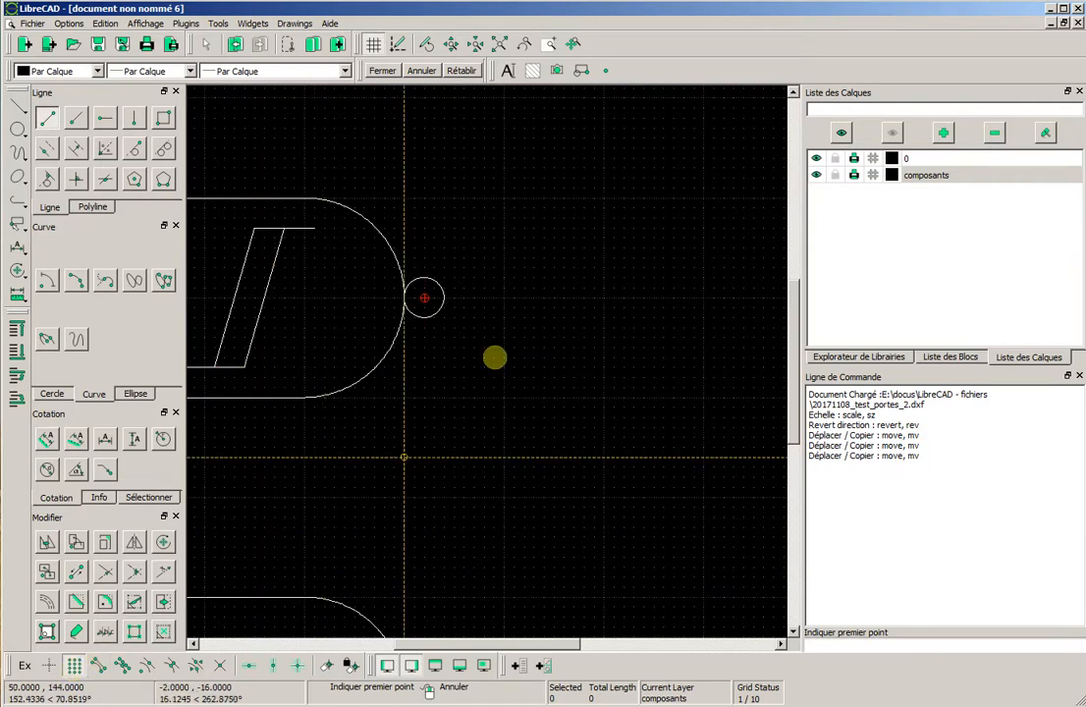
left_click(445, 297)
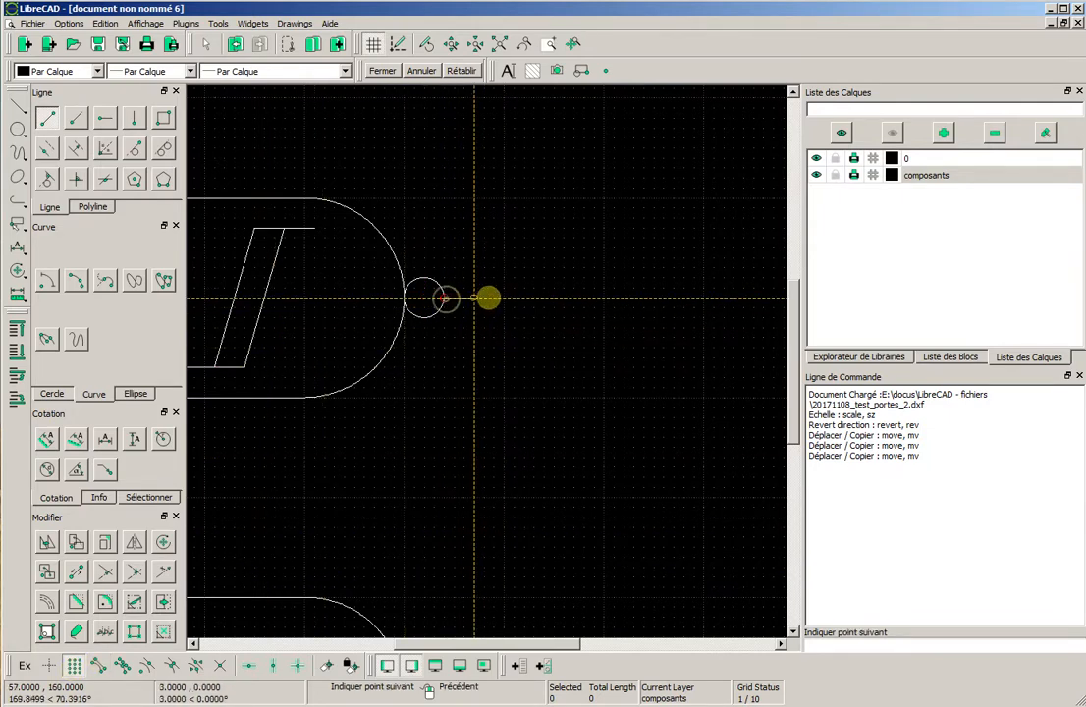
left_click(503, 296)
right_click(567, 355)
Draw the output line of the copied plain gate from its inversion circle at (54,120) to (60,120)
middle_click_drag(566, 356, 512, 468)
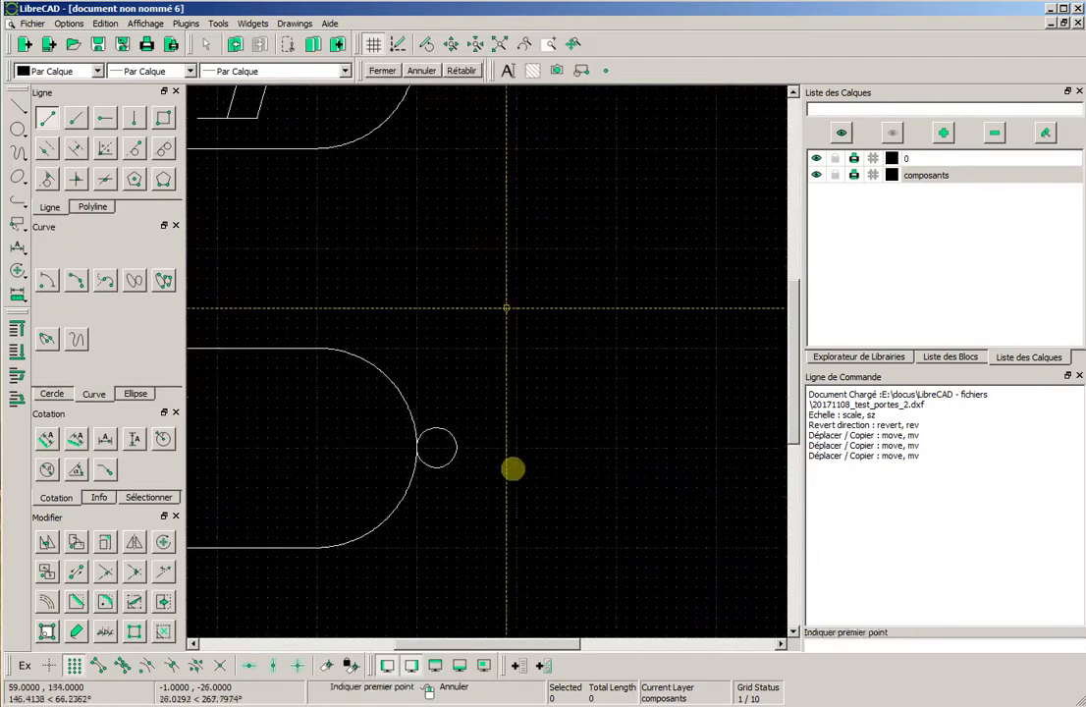
left_click(457, 449)
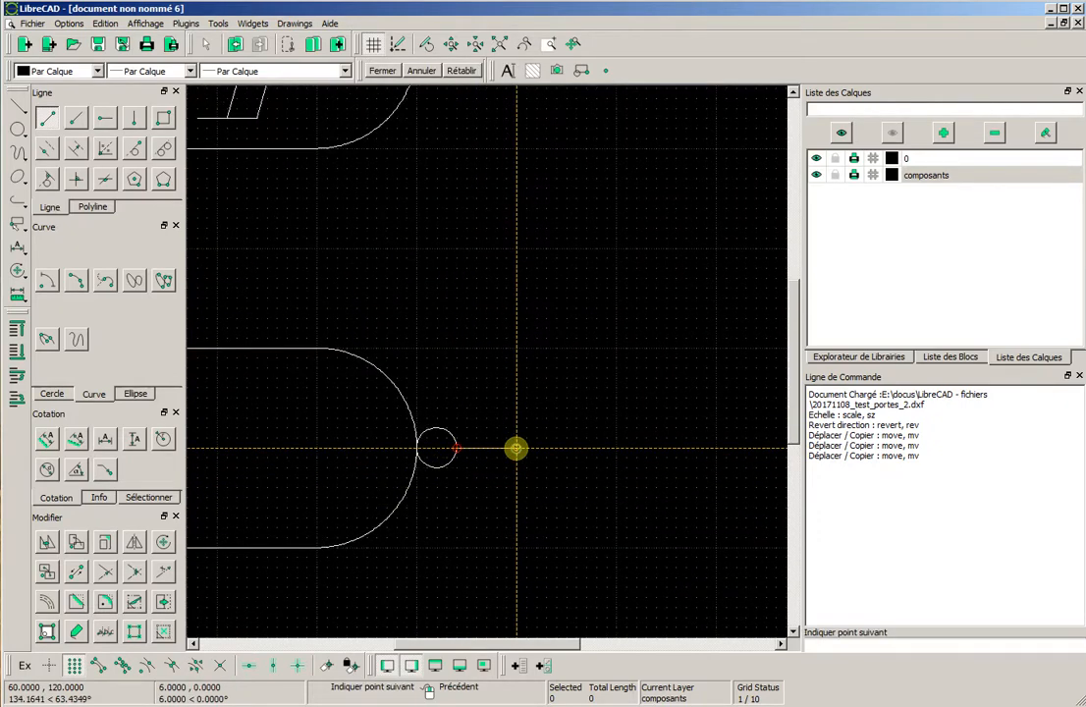
left_click(517, 449)
right_click(516, 449)
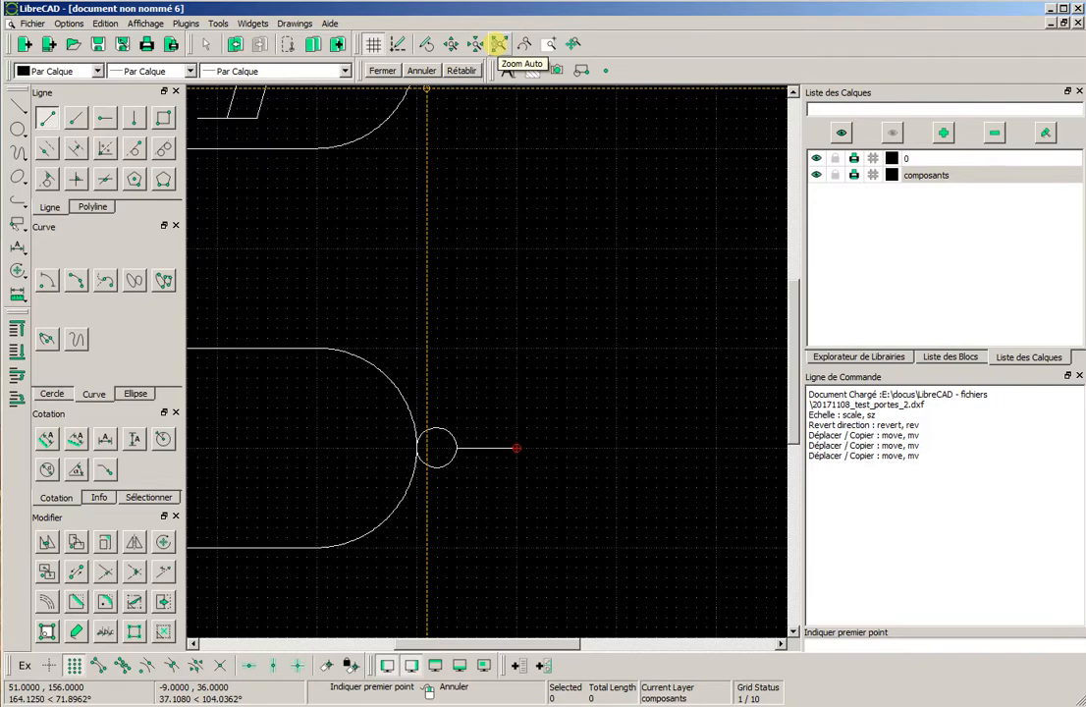
left_click(498, 44)
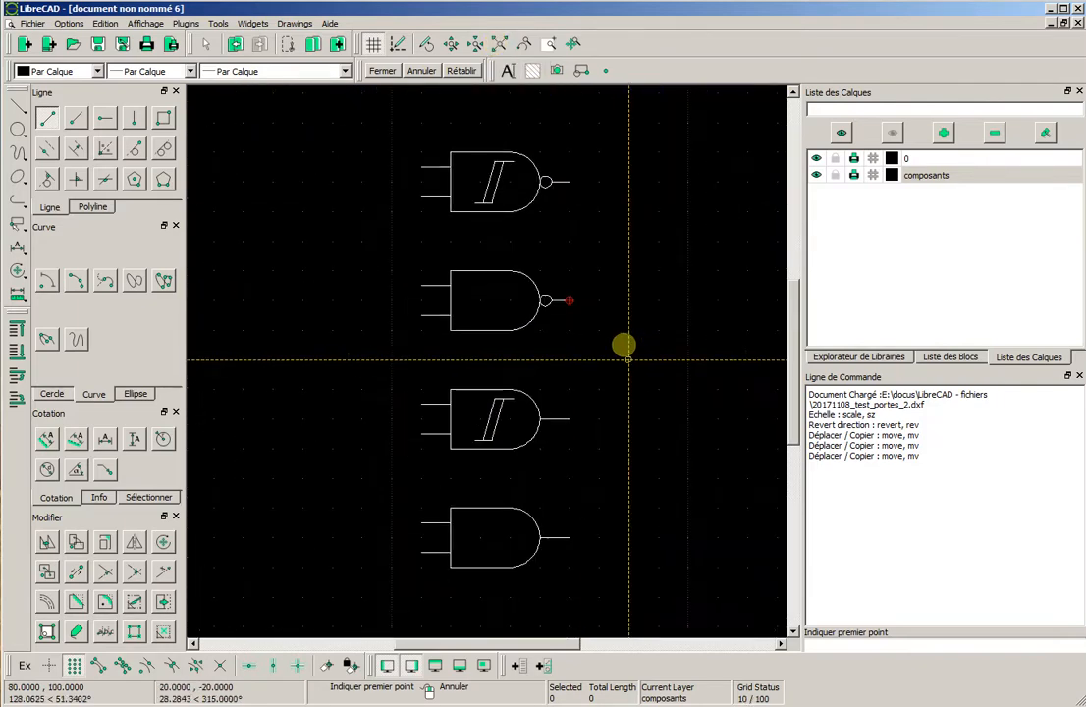
scroll(560, 434, "down", 2)
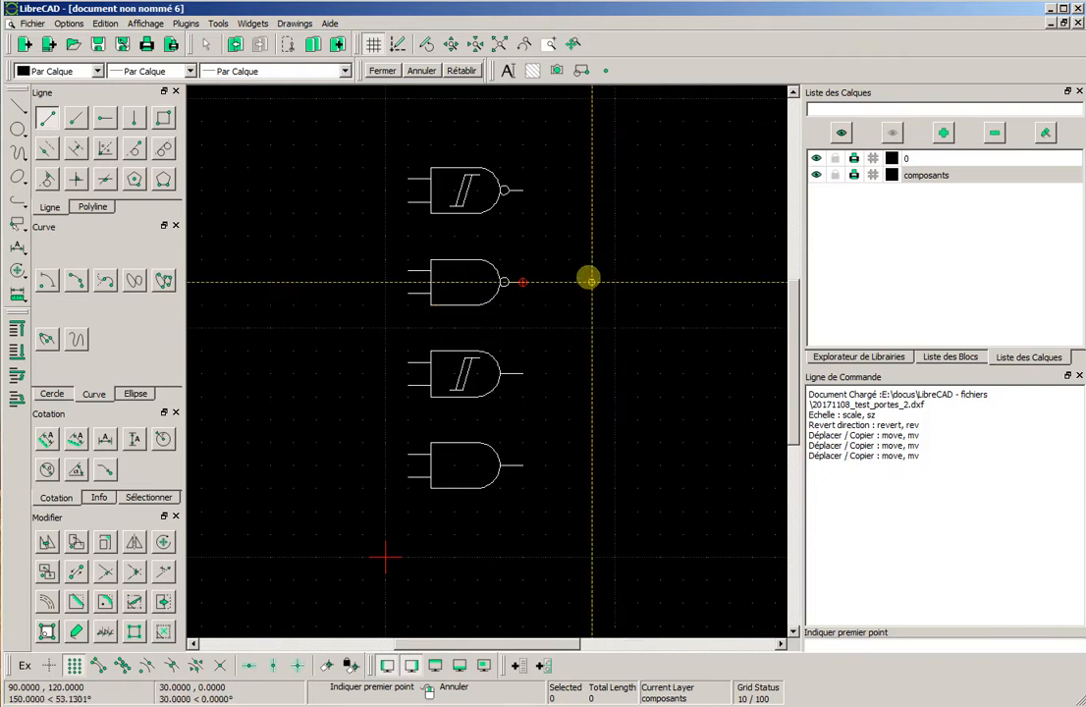
mouse_move(664, 347)
middle_mouse_down()
mouse_move(534, 354)
mouse_move(558, 415)
mouse_move(599, 448)
middle_mouse_up()
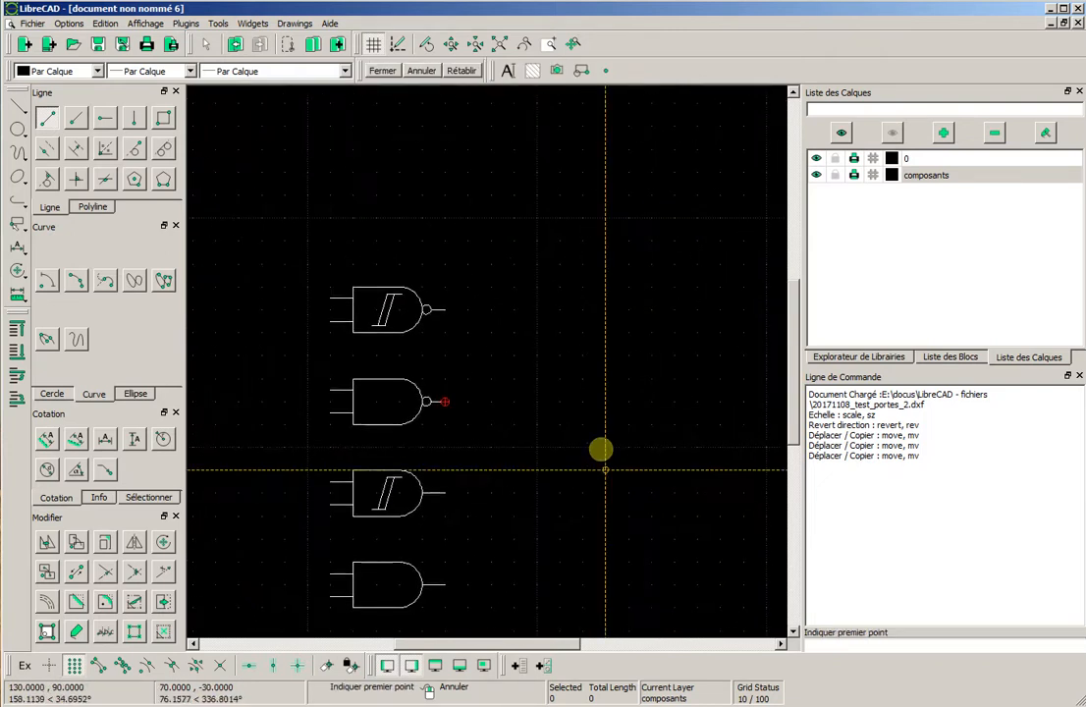
middle_click_drag(513, 332, 560, 407)
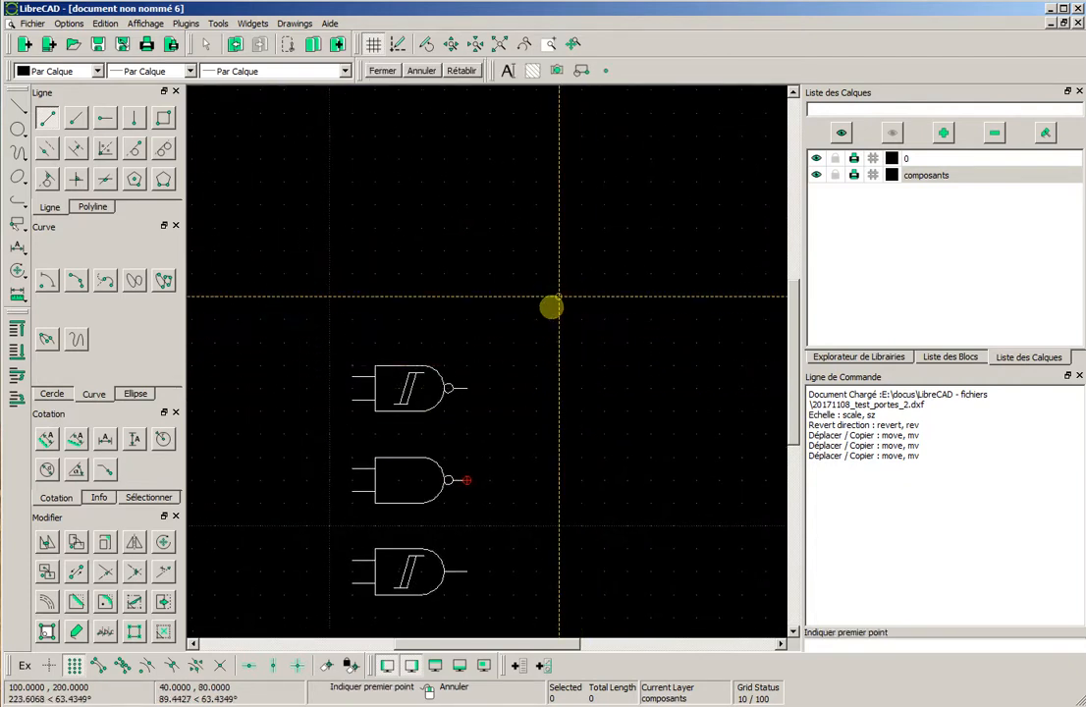
Above the inverted hysteresis gate, draw two horizontal lines from (20,190) to (30,190) and from (20,210) to (30,210)
scroll(457, 318, "up", 2)
mouse_move(448, 316)
middle_mouse_down()
mouse_move(471, 310)
mouse_move(495, 282)
mouse_move(525, 349)
middle_mouse_up()
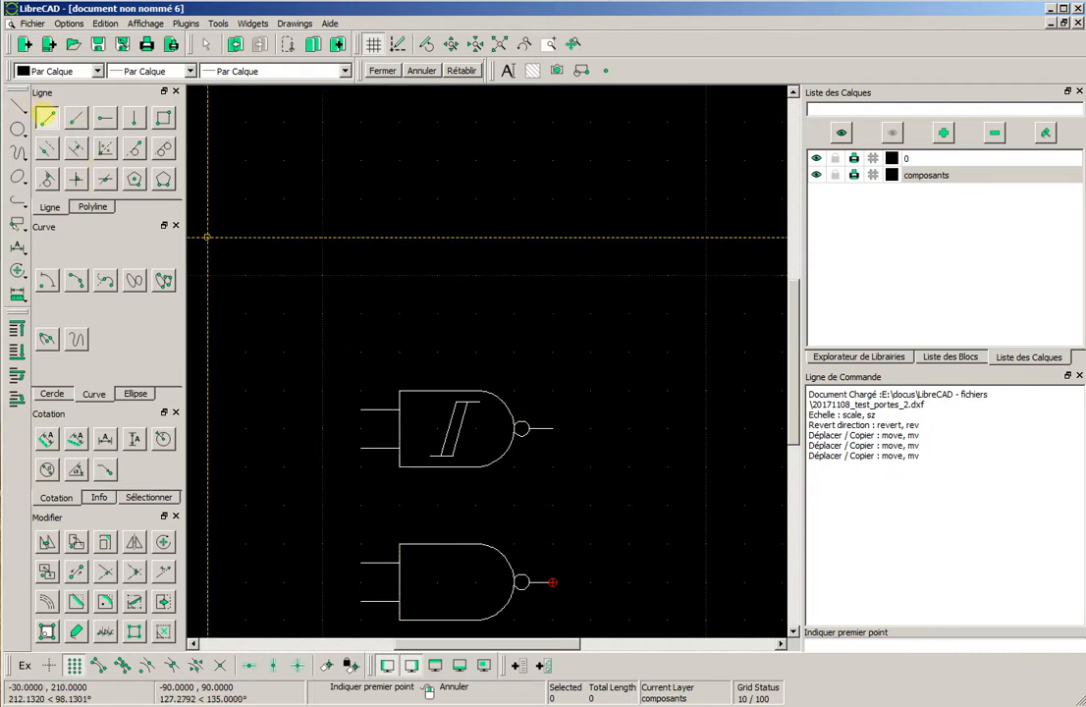
left_click(206, 44)
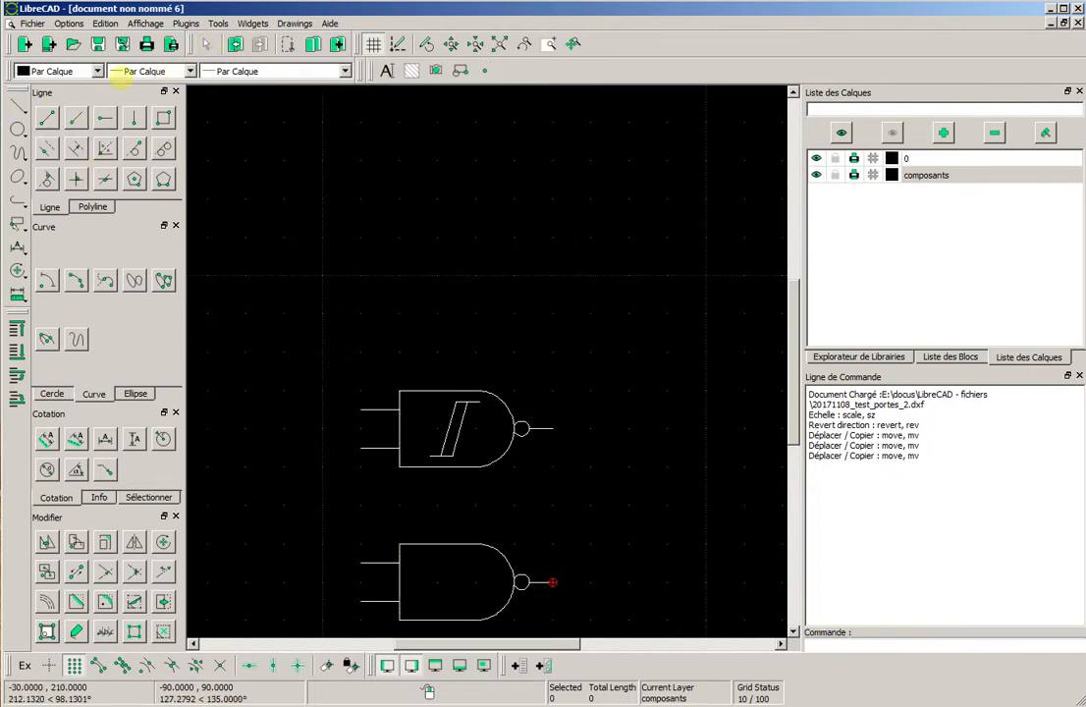
left_click(48, 118)
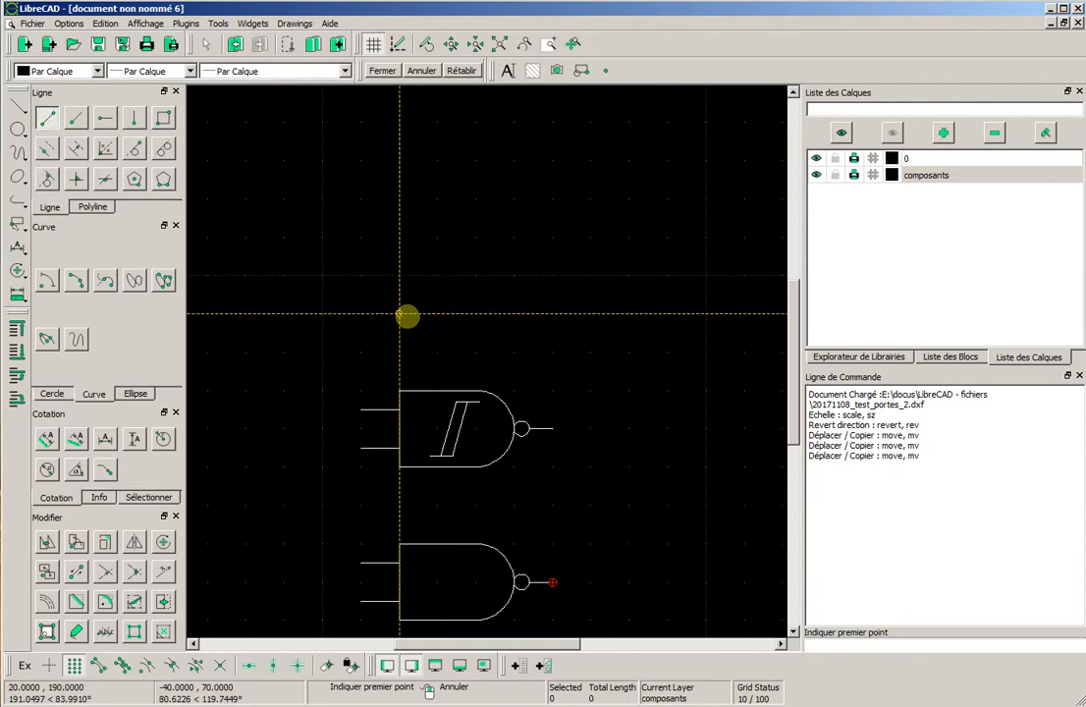
left_click(435, 314)
right_click(492, 281)
left_click(400, 237)
left_click(437, 237)
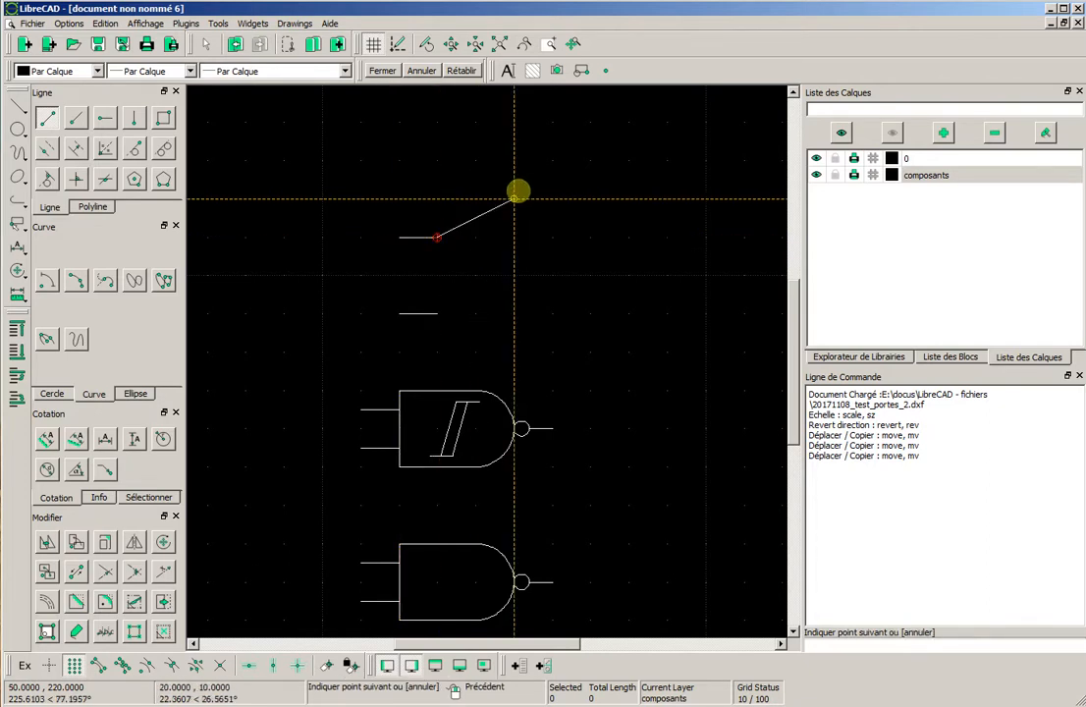
right_click(521, 193)
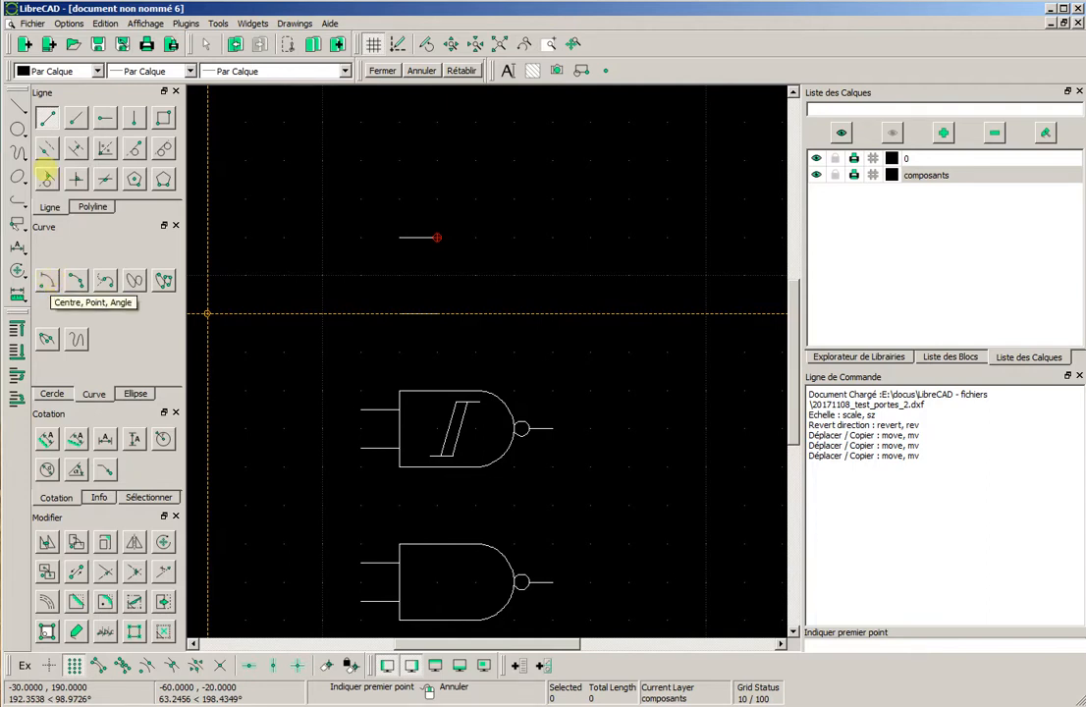
left_click(19, 128)
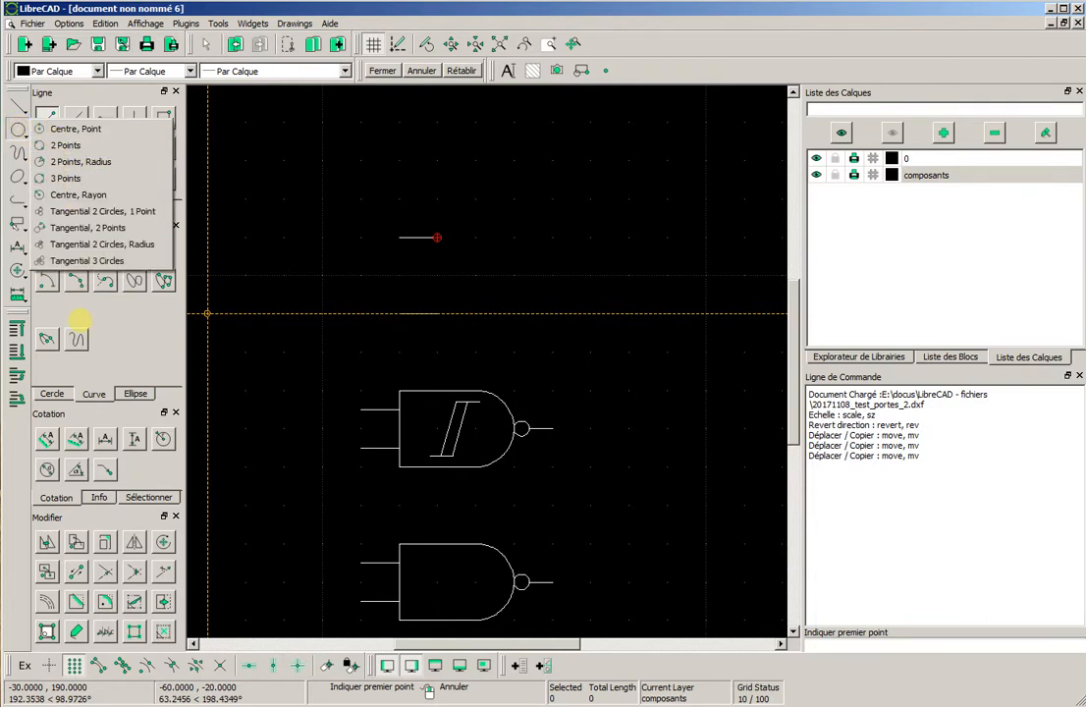
left_click(81, 317)
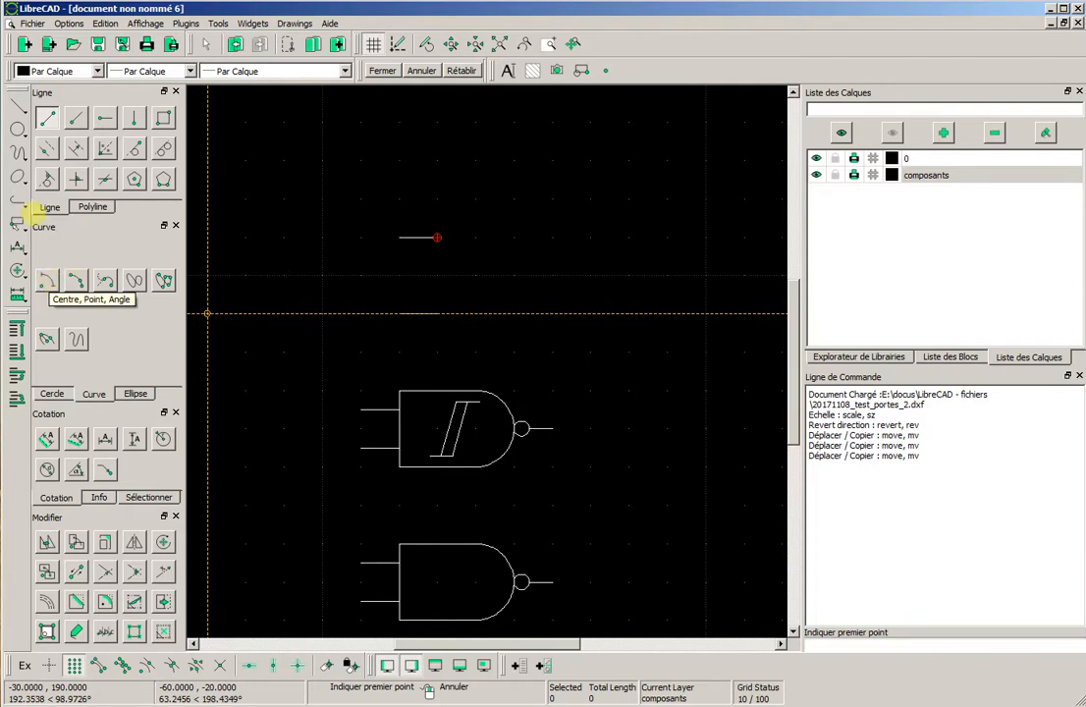
left_click(19, 178)
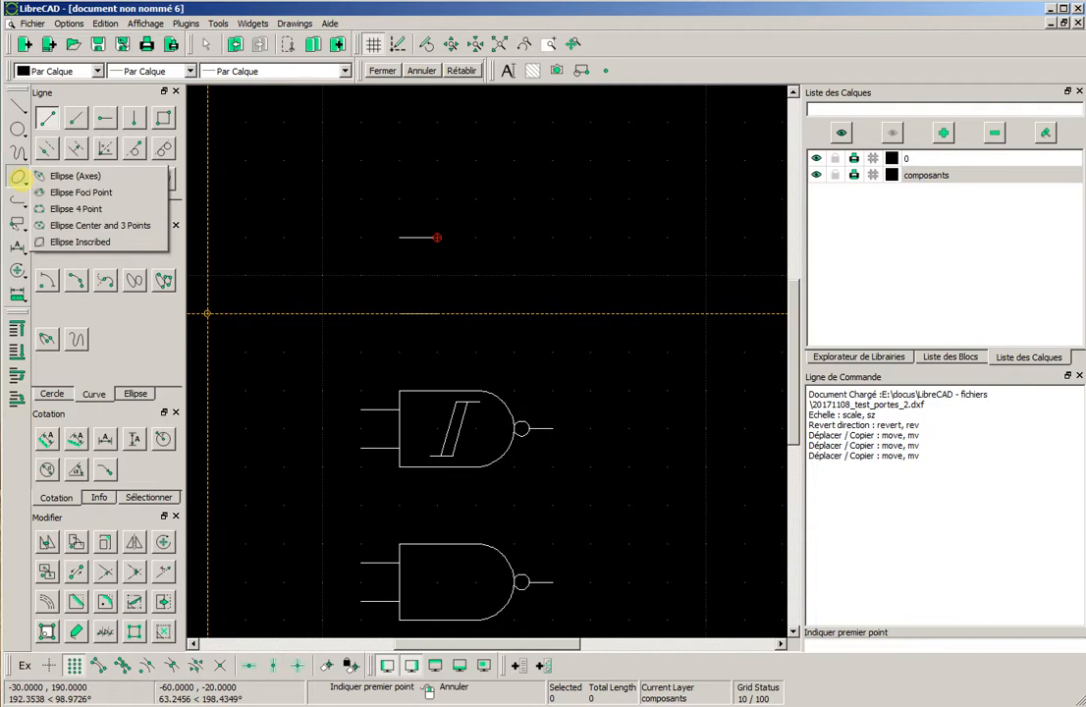
left_click(14, 200)
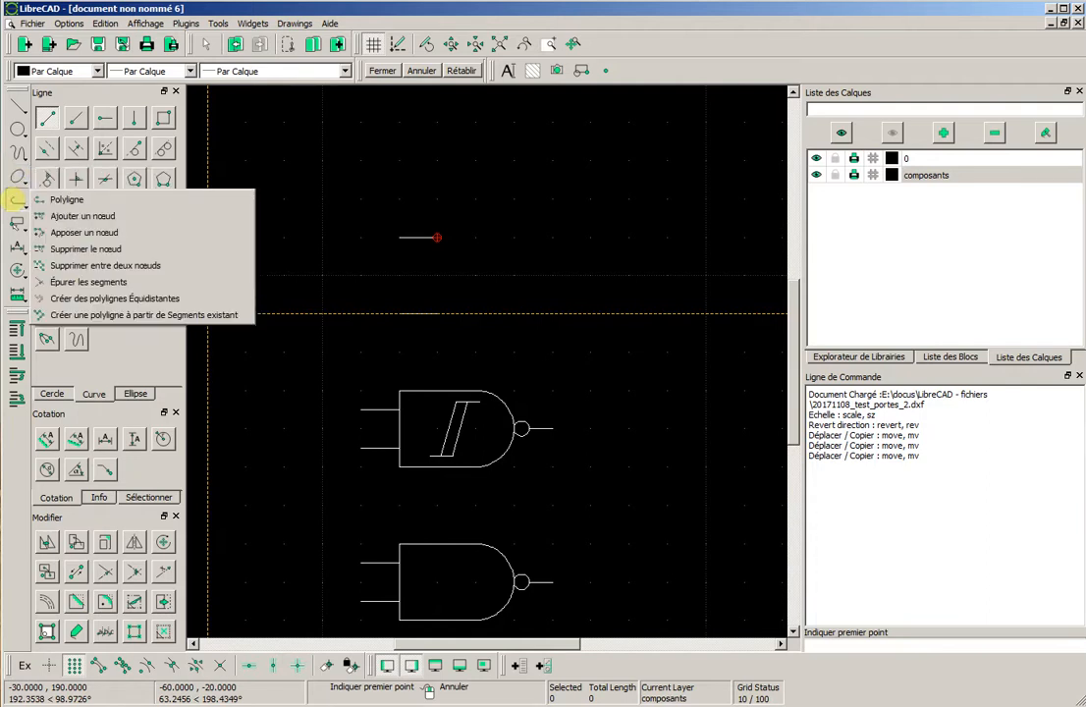
Try a three-point arc in the empty area beside the two new lines, and undo it
left_click(17, 150)
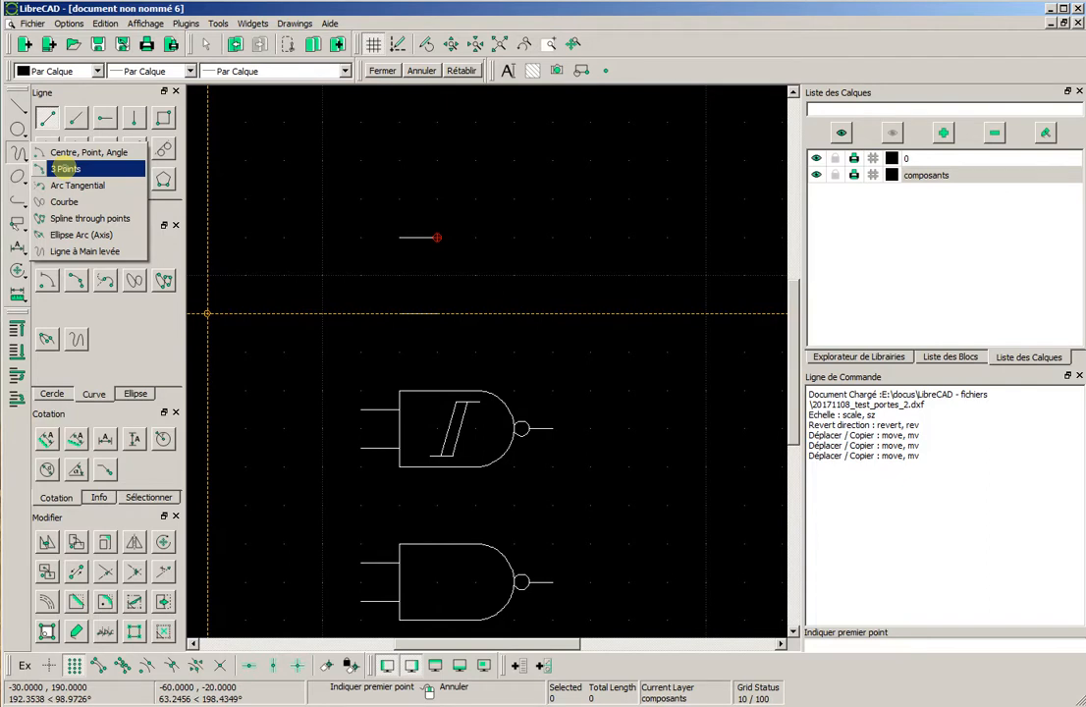
left_click(64, 169)
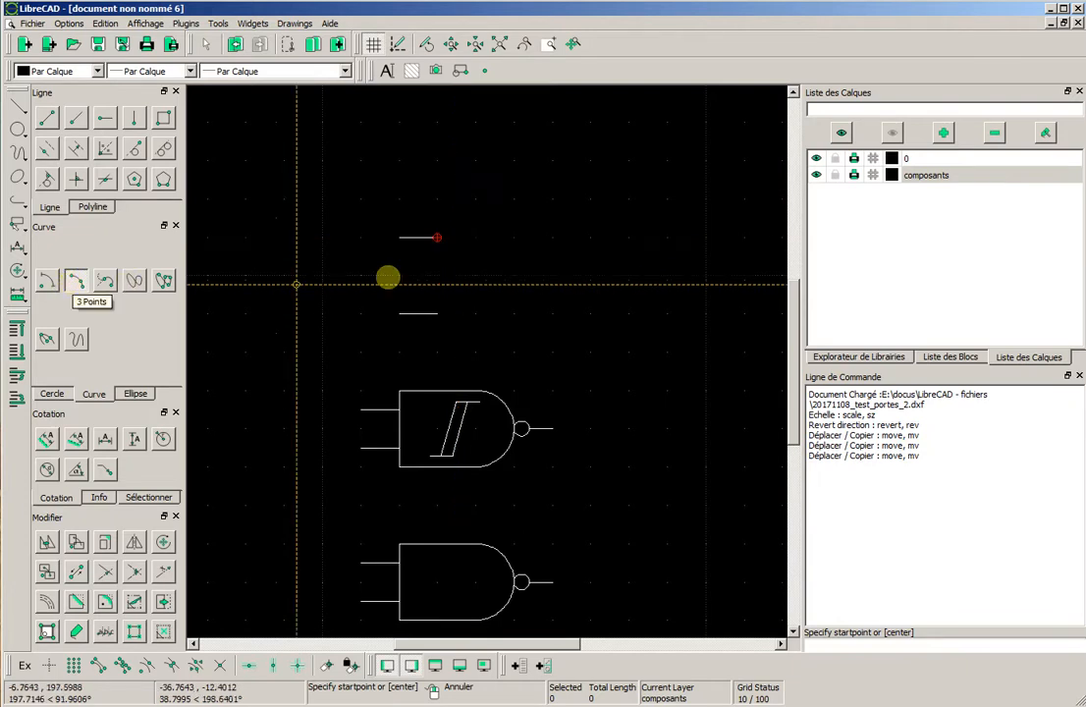
left_click(565, 256)
left_click(642, 226)
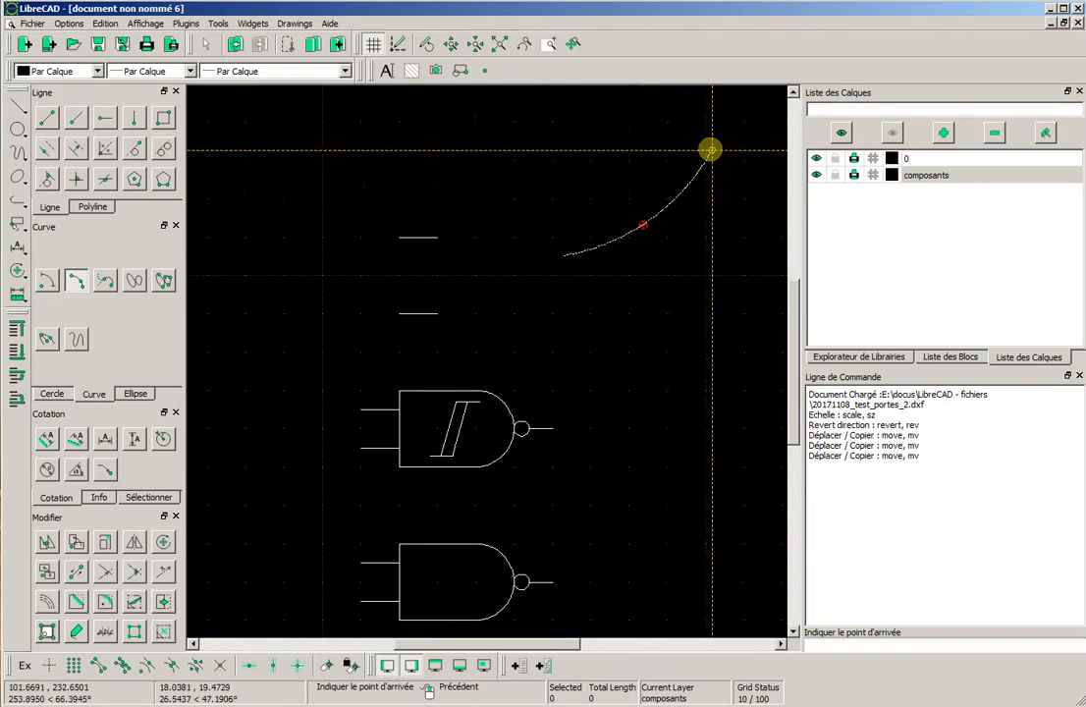
left_click(707, 165)
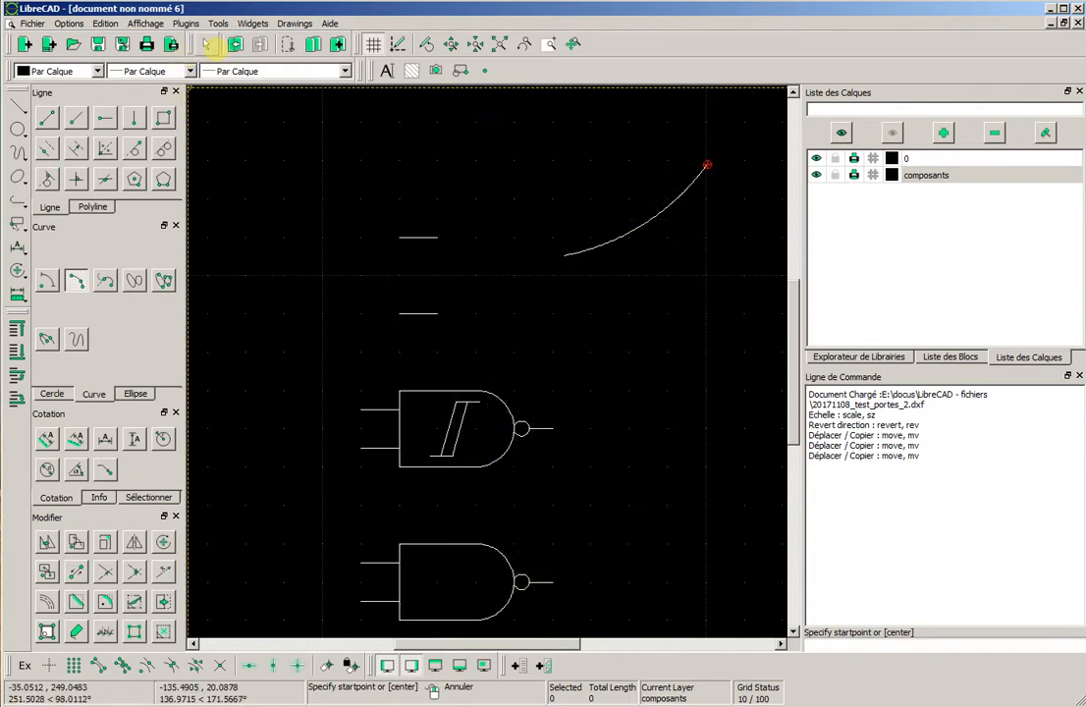
left_click(235, 44)
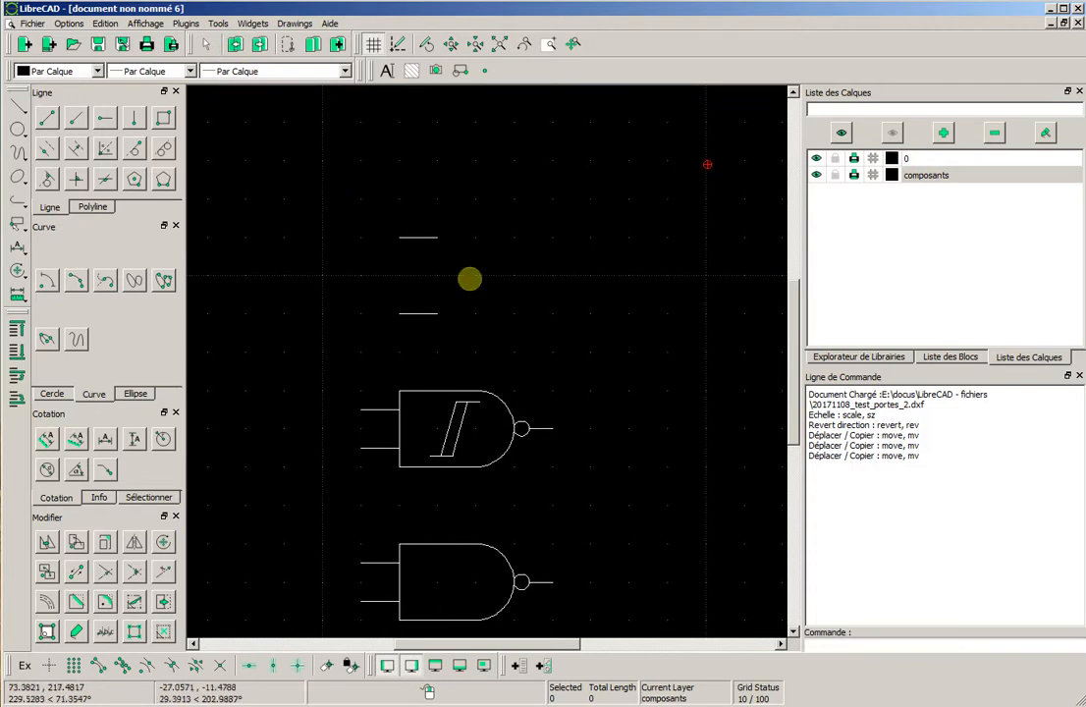
Draw a three-point arc from the lower line's end (30,190) through about (41.5,192.7) to the tip at (50,200)
scroll(439, 299, "up", 2)
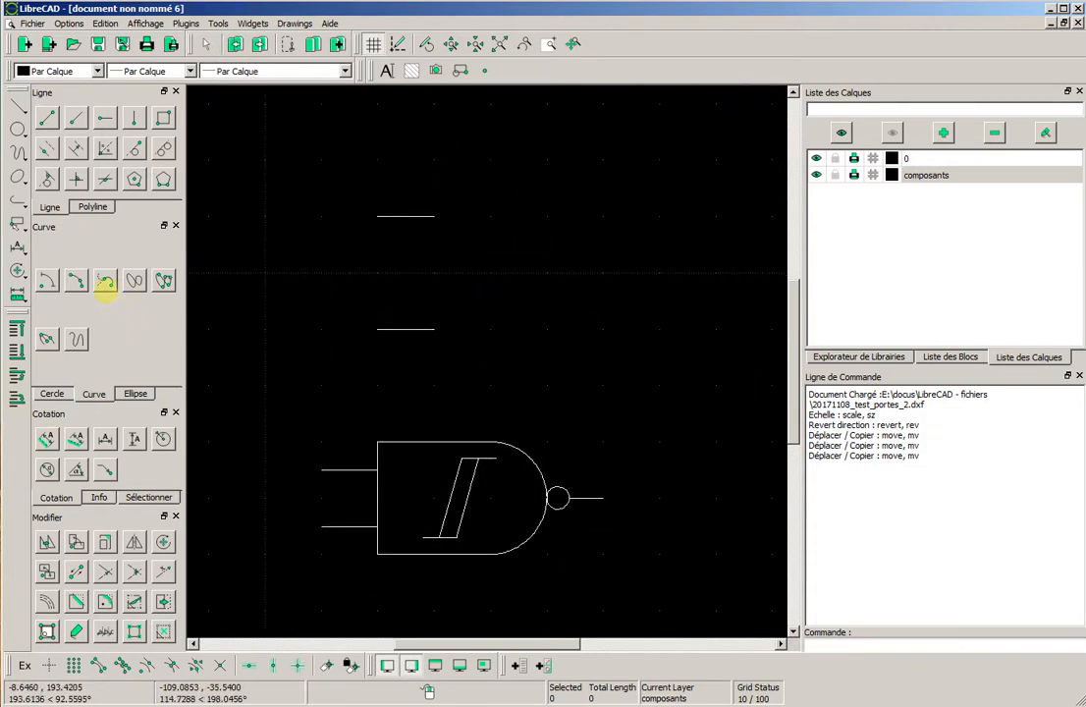
left_click(76, 281)
scroll(629, 346, "down", 3)
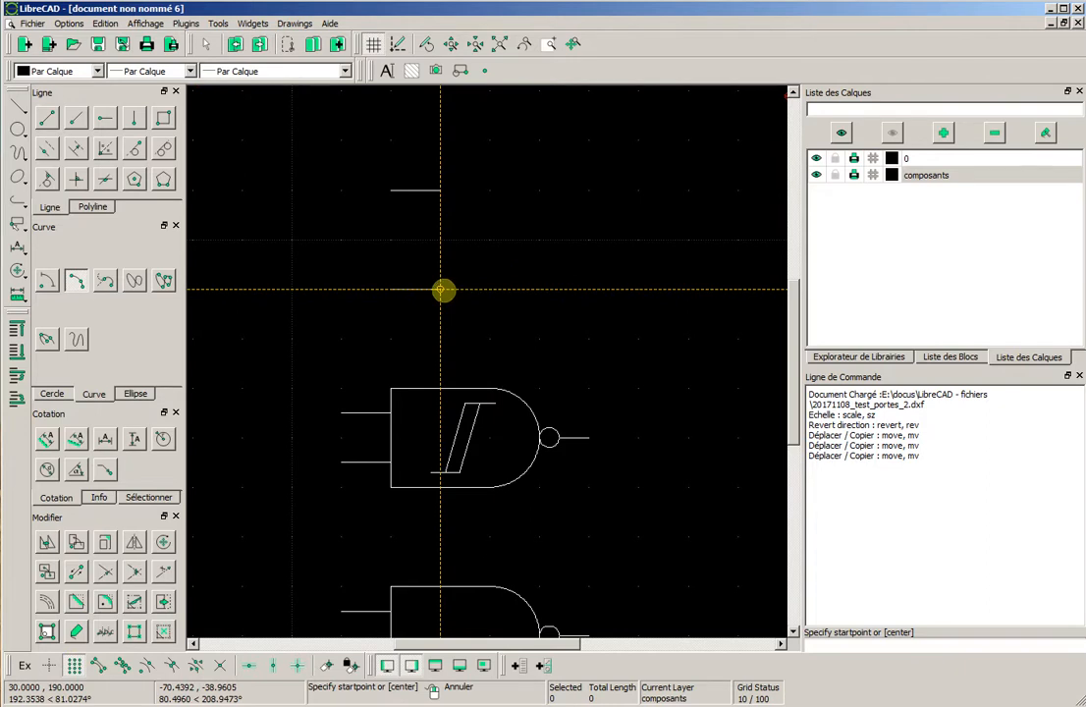
left_click(441, 289)
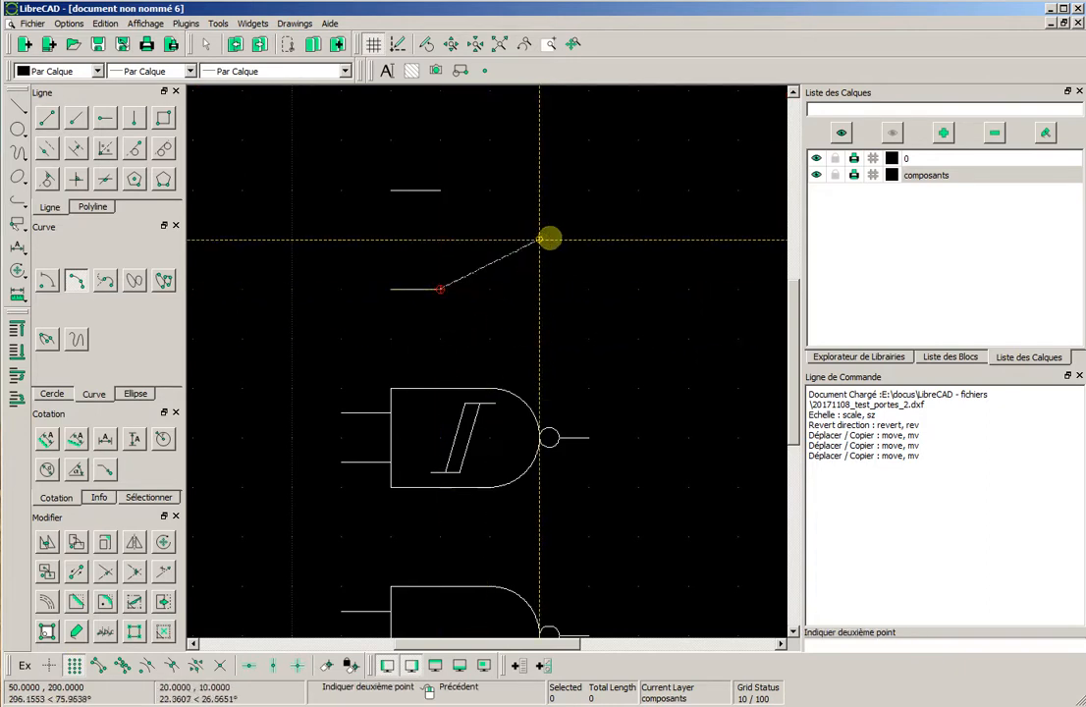
left_click(498, 275)
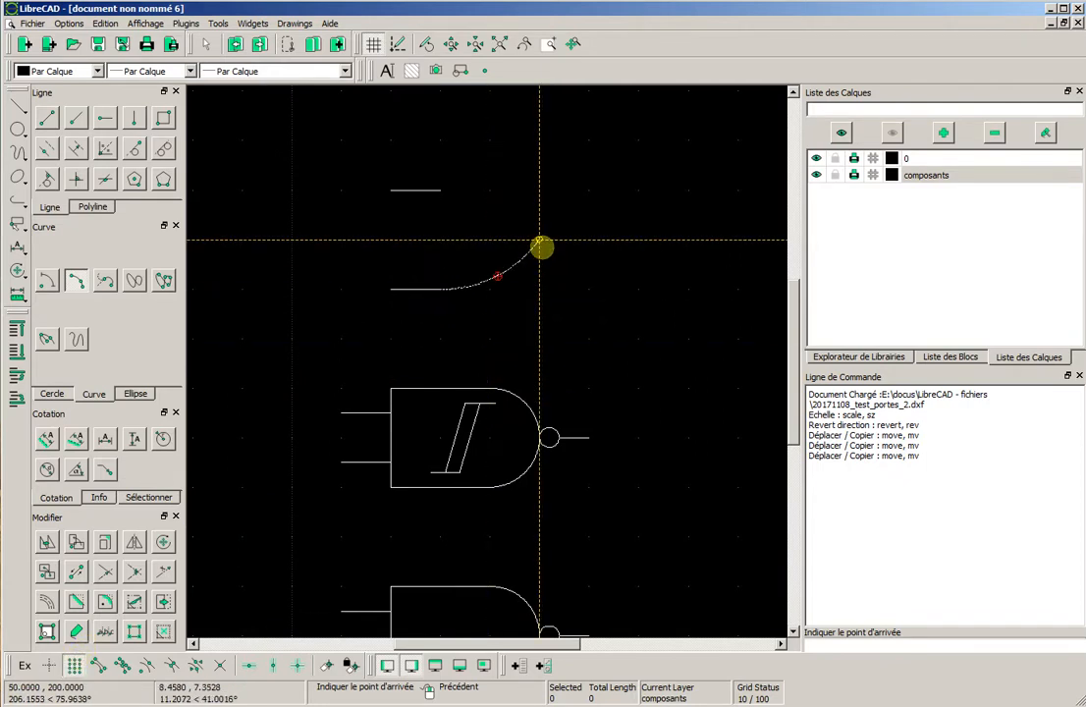
left_click(540, 241)
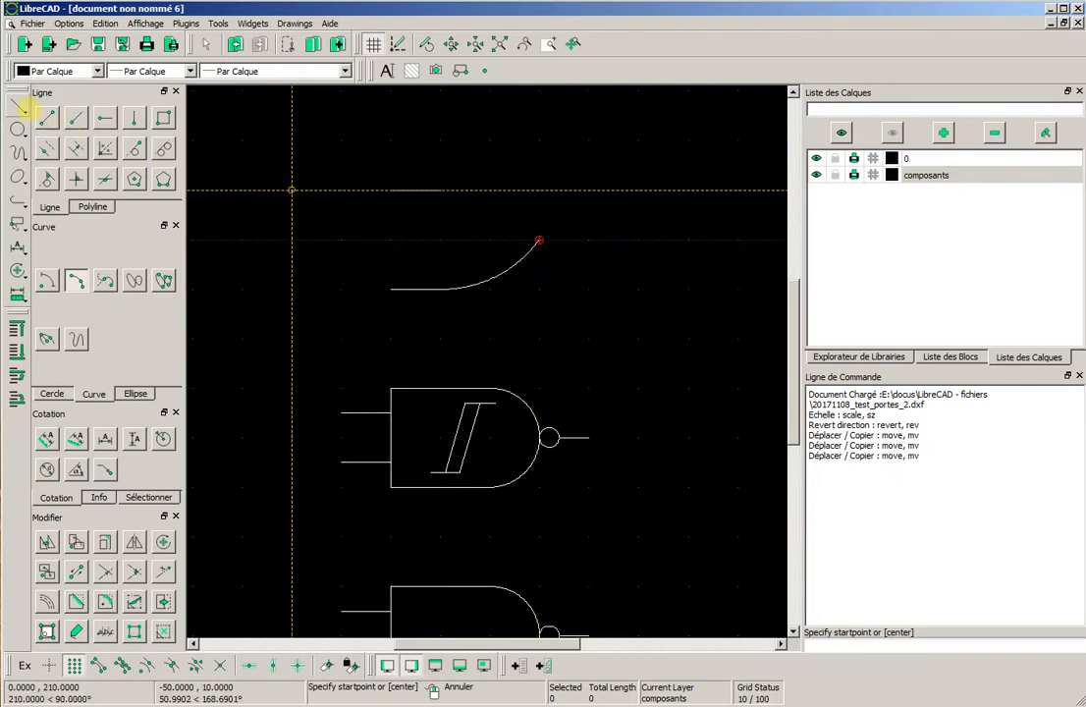
Mirror the arc about the horizontal axis from (20,200) to (70,200), keeping the original
left_click(207, 46)
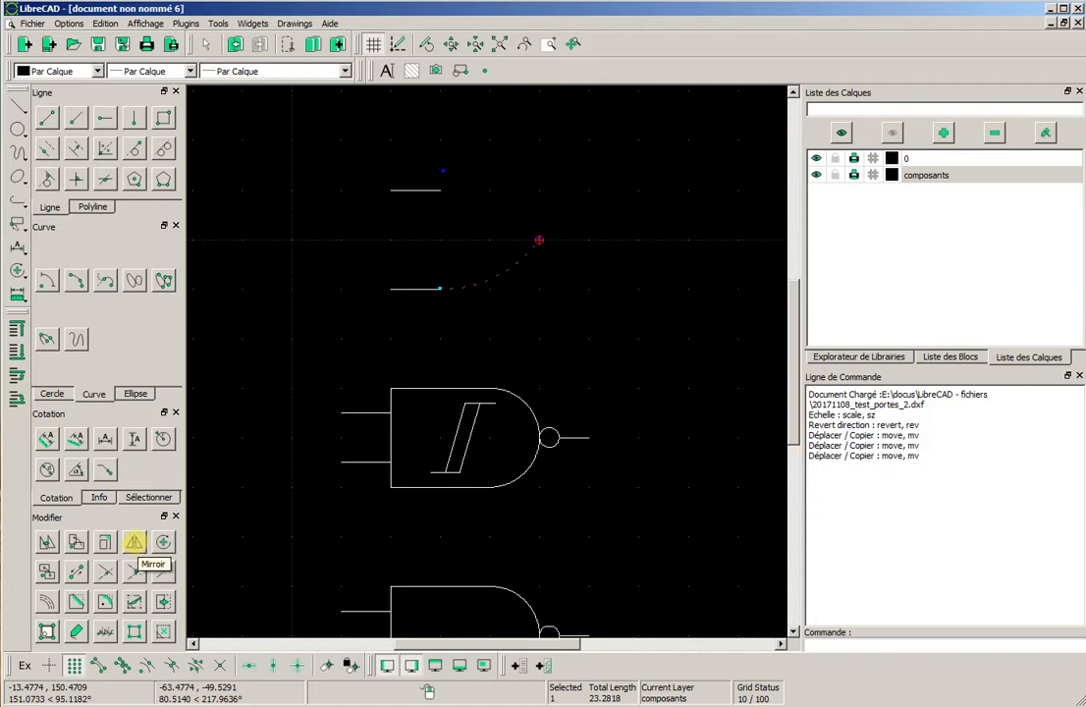
left_click(134, 543)
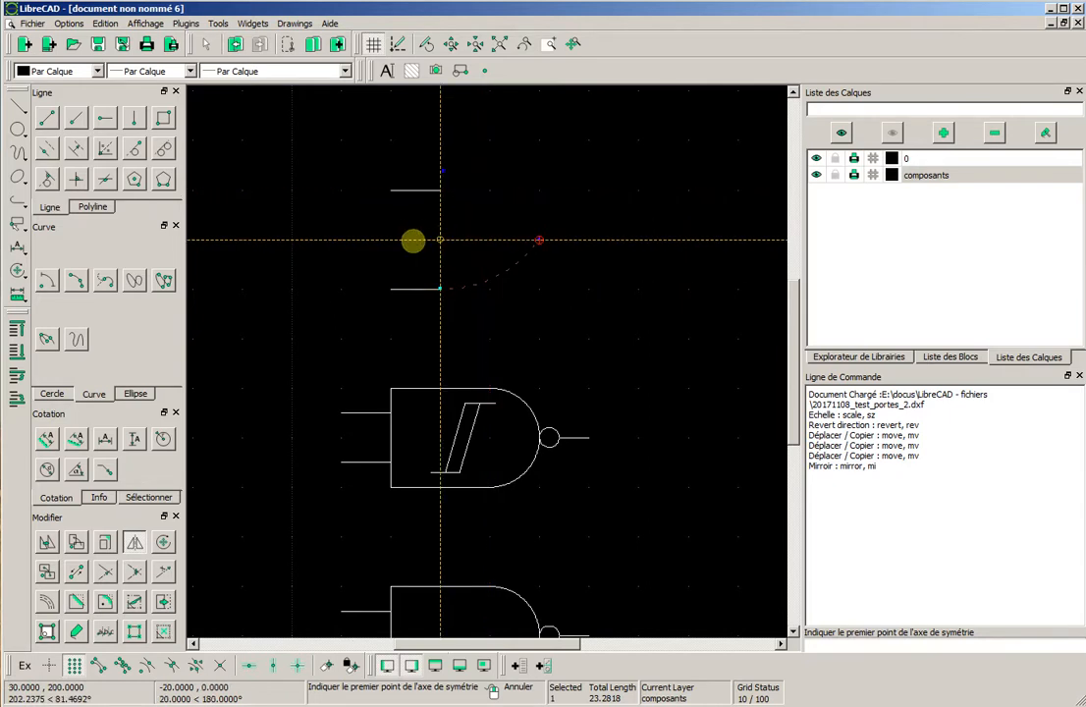
left_click(391, 240)
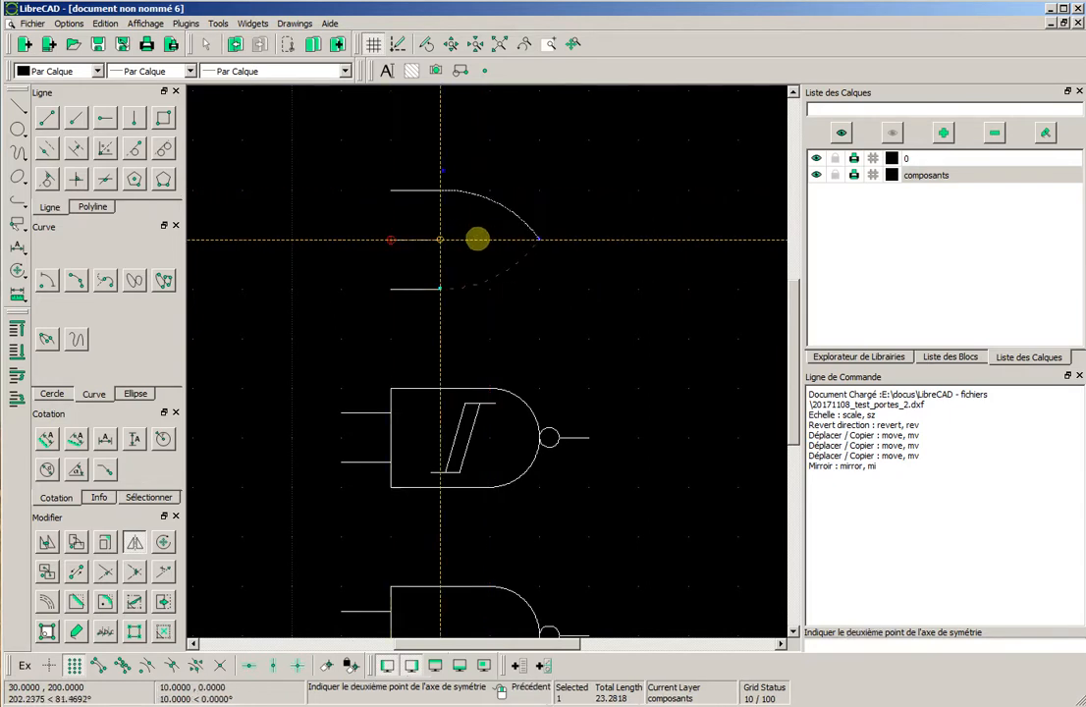
left_click(638, 240)
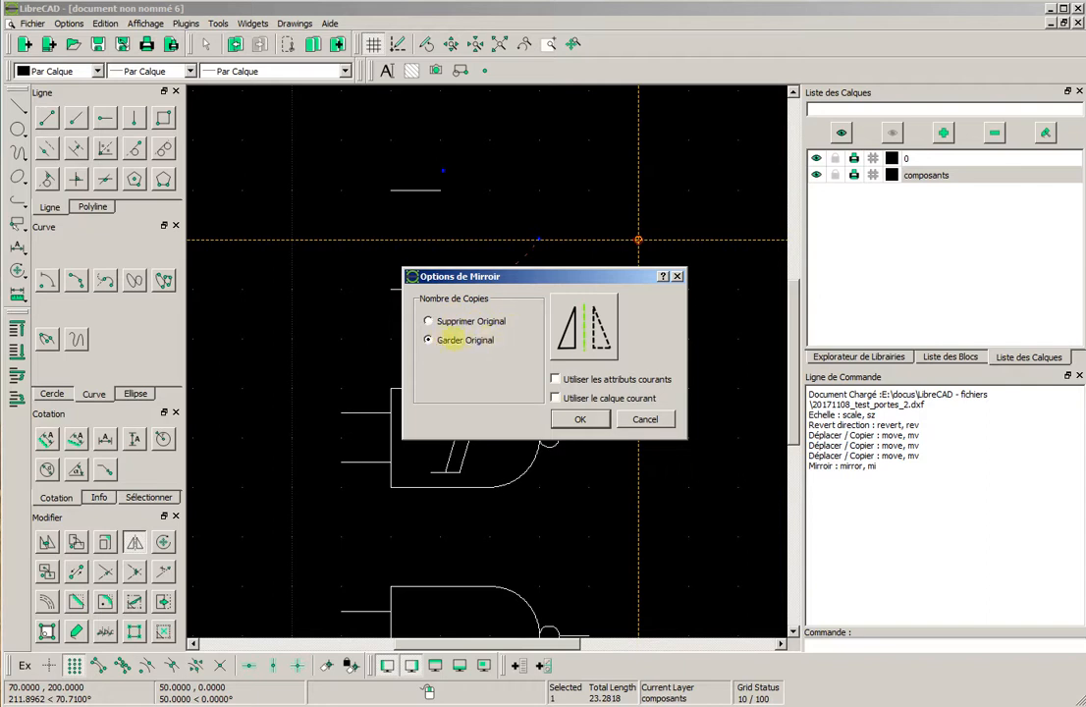
left_click(581, 419)
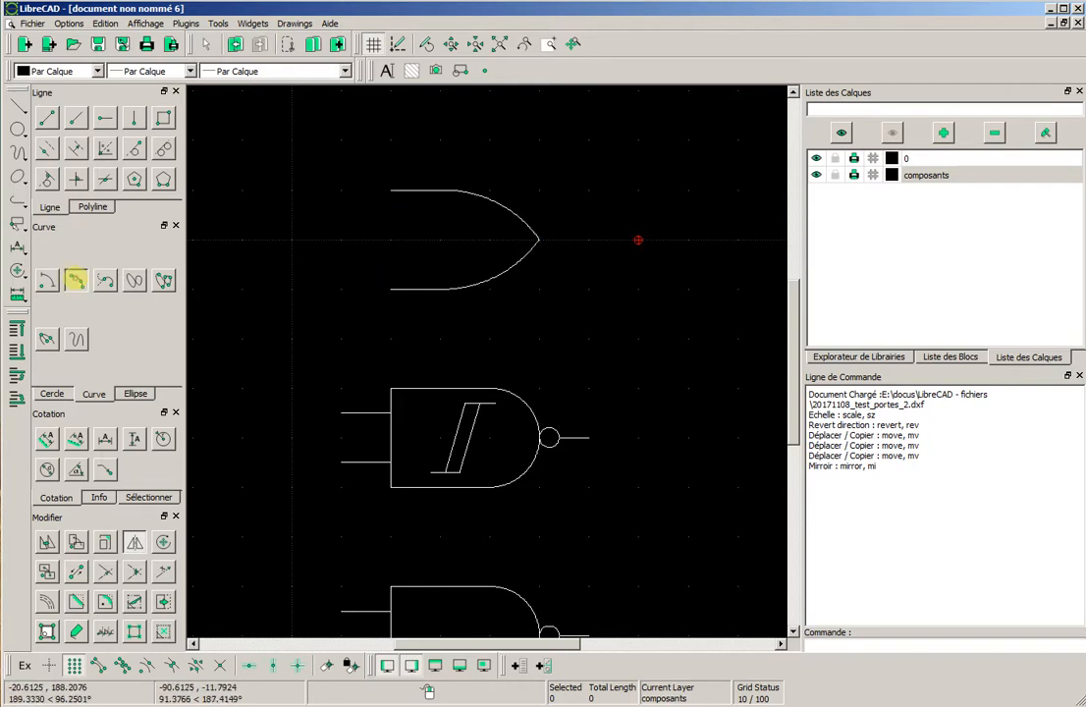
Close the back of the new gate with a three-point arc from (20,210) through (24,200) to (20,190)
left_click(75, 279)
scroll(408, 264, "up", 1)
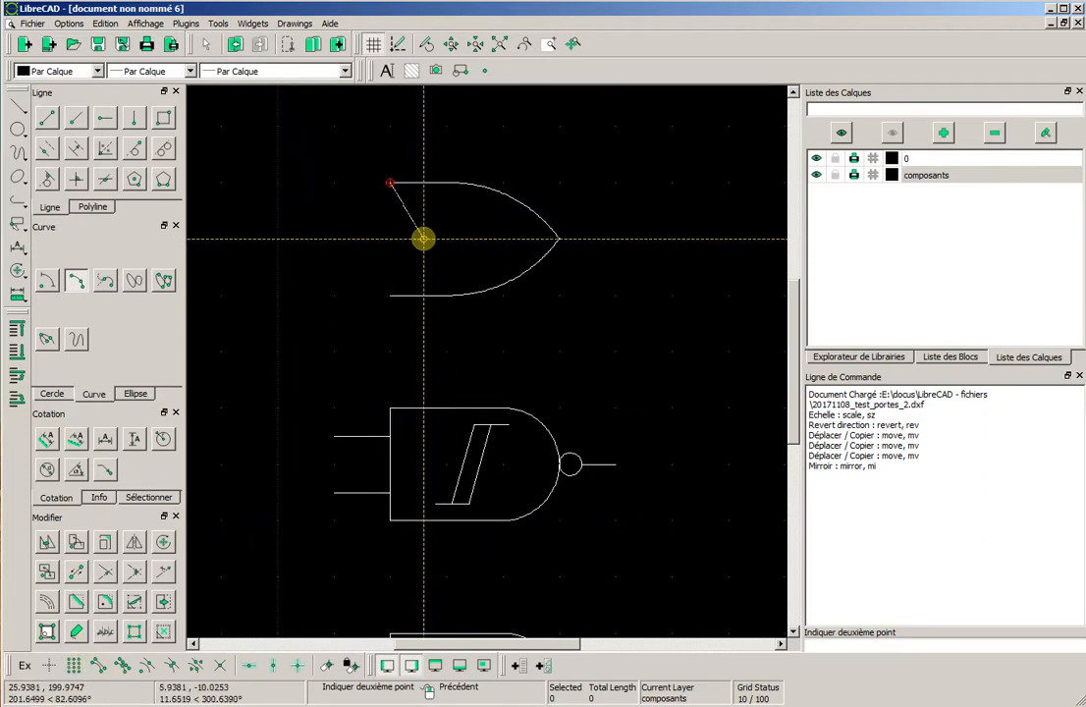
scroll(433, 244, "up", 2)
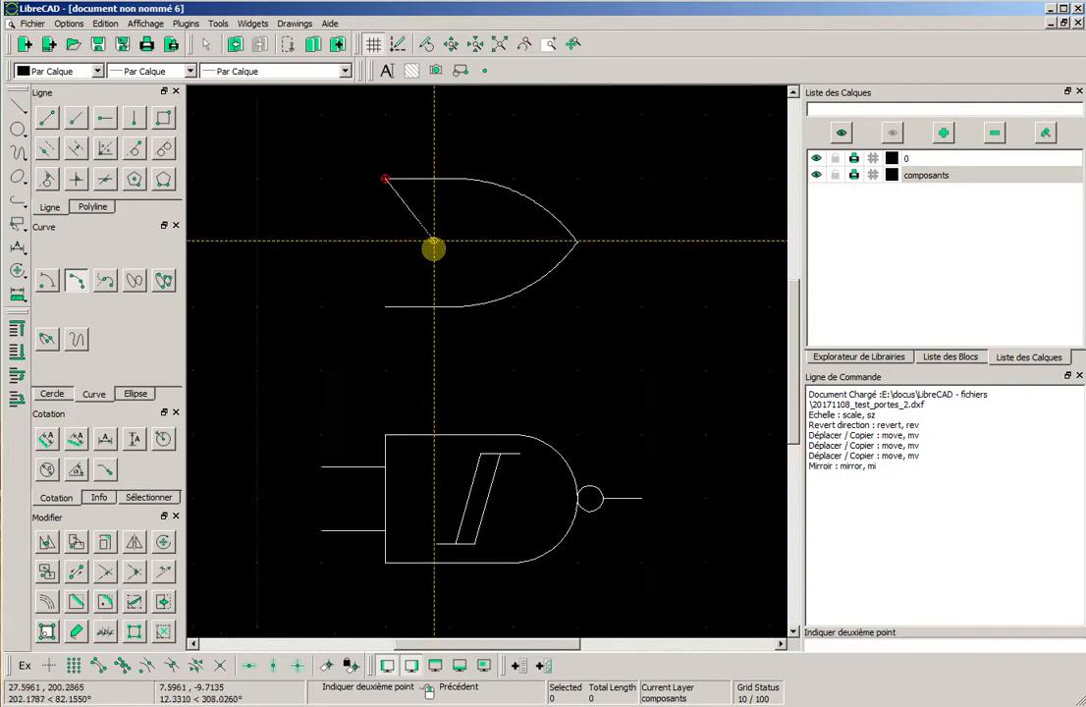
scroll(409, 248, "up", 2)
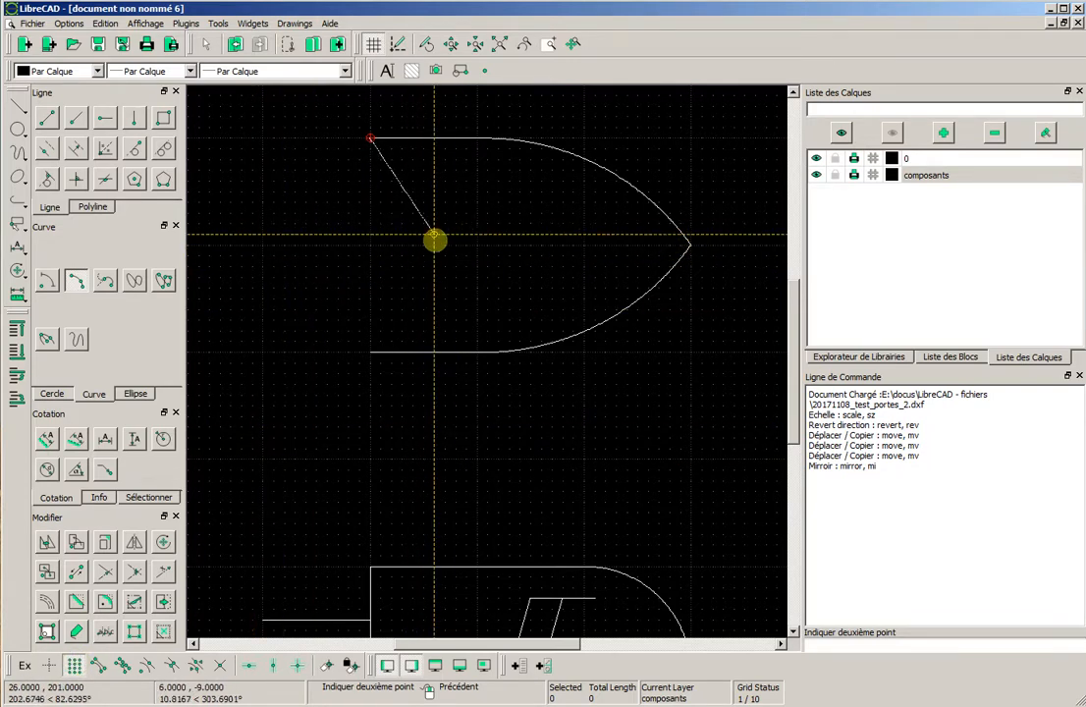
left_click(413, 245)
left_click(371, 351)
scroll(633, 306, "down", 7)
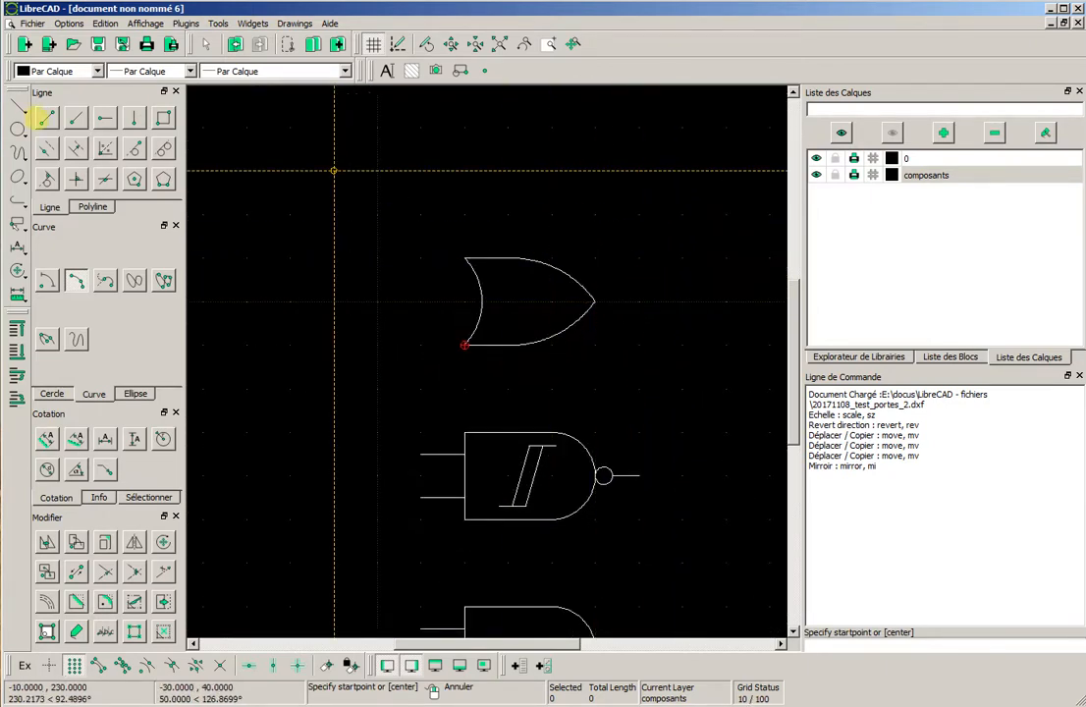
Draw the output line of the new gate from its tip at (50,200) to (60,200)
left_click(45, 118)
scroll(522, 269, "up", 5)
scroll(484, 218, "up", 1)
left_click(484, 236)
left_click(541, 236)
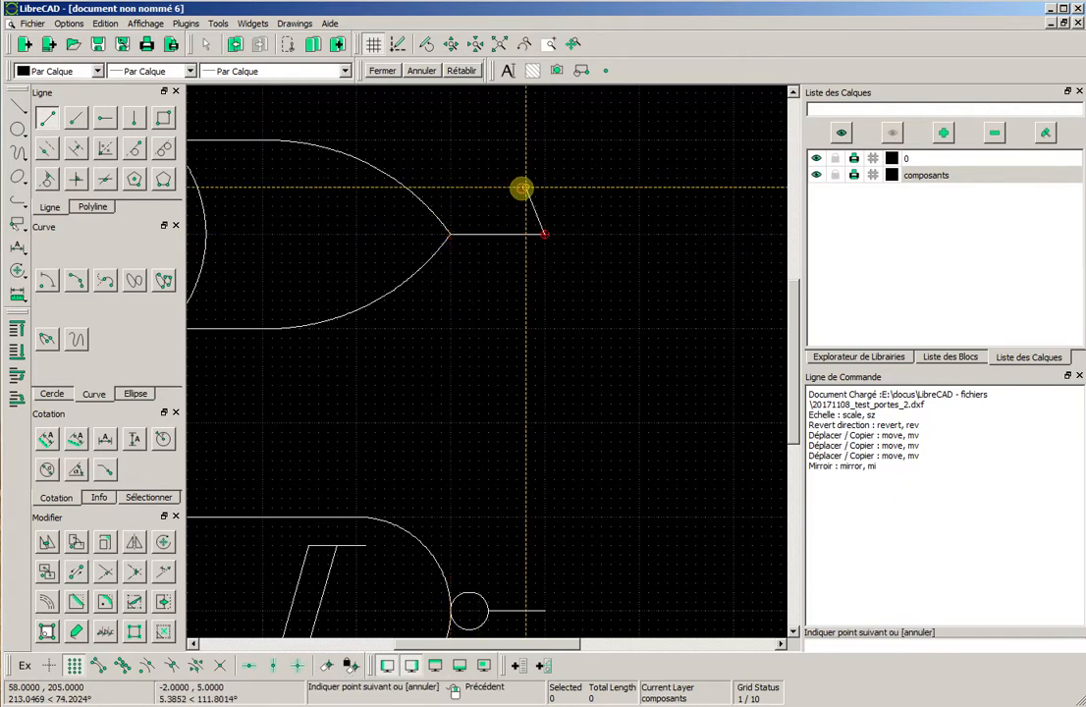
right_click(521, 188)
Draw the gate's two horizontal input lines from (10,205) to (24,205) and from (10,195) to (24,195)
middle_click_drag(439, 276, 666, 322)
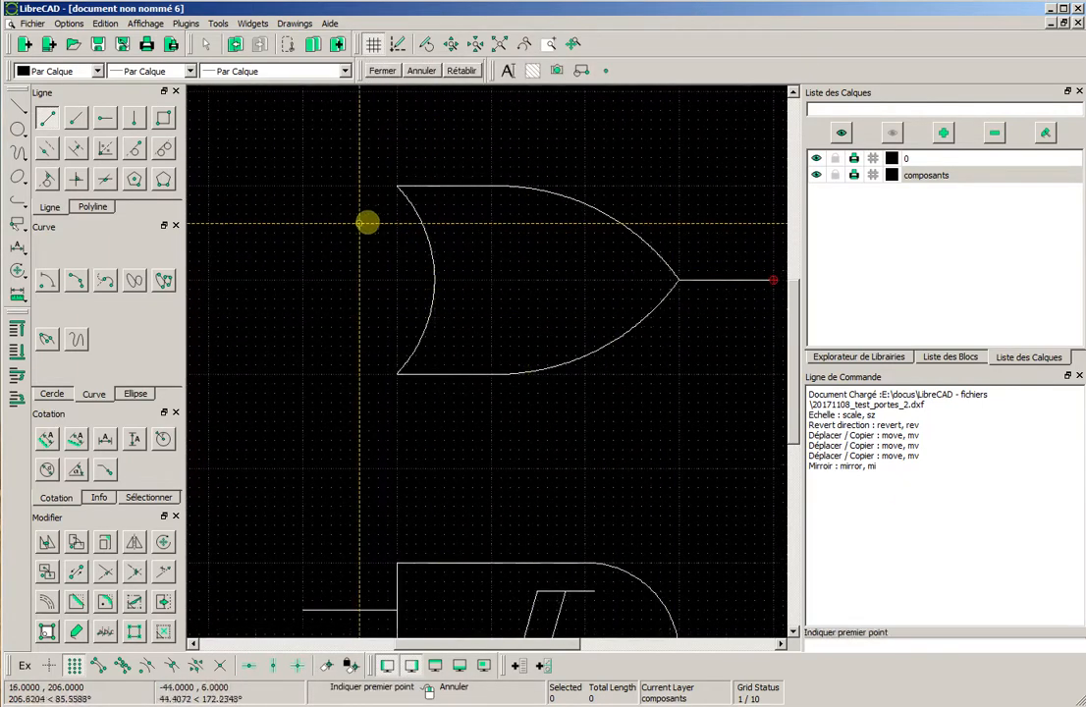
scroll(420, 222, "up", 3)
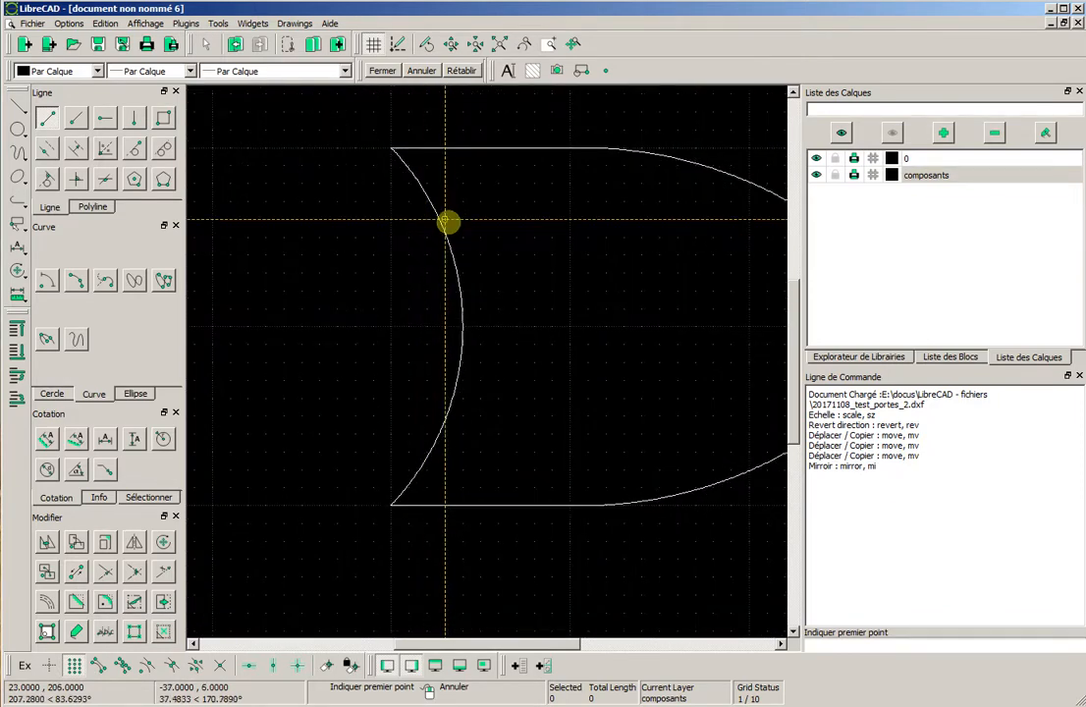
scroll(393, 268, "down", 1)
scroll(393, 269, "down", 4)
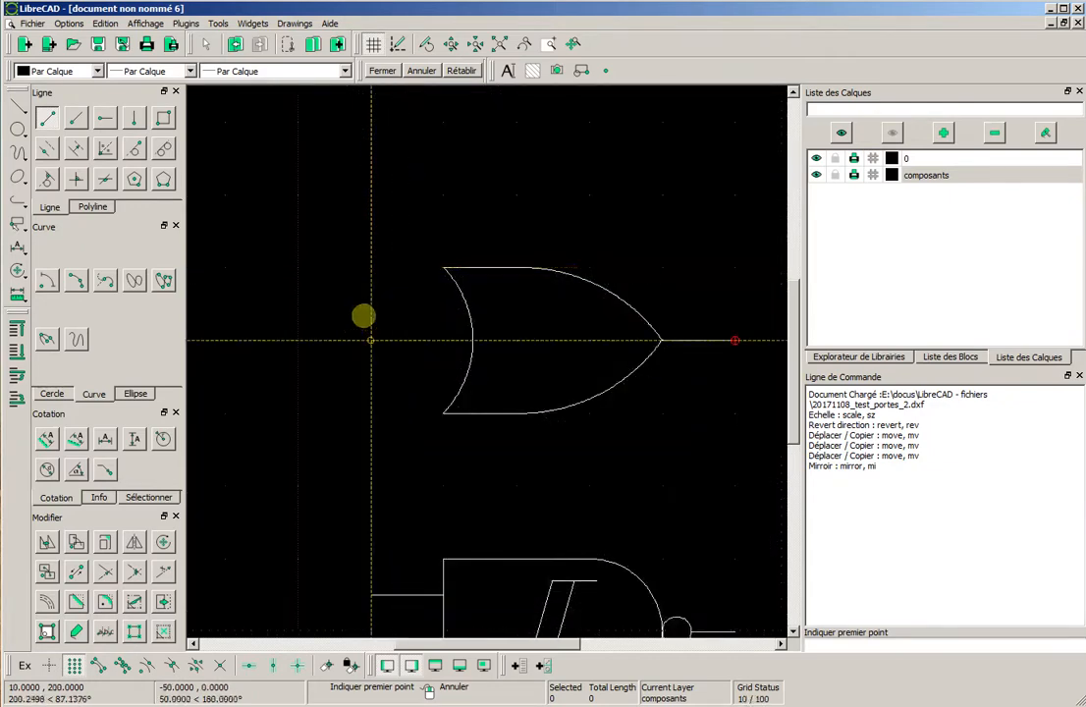
middle_click_drag(523, 399, 478, 451)
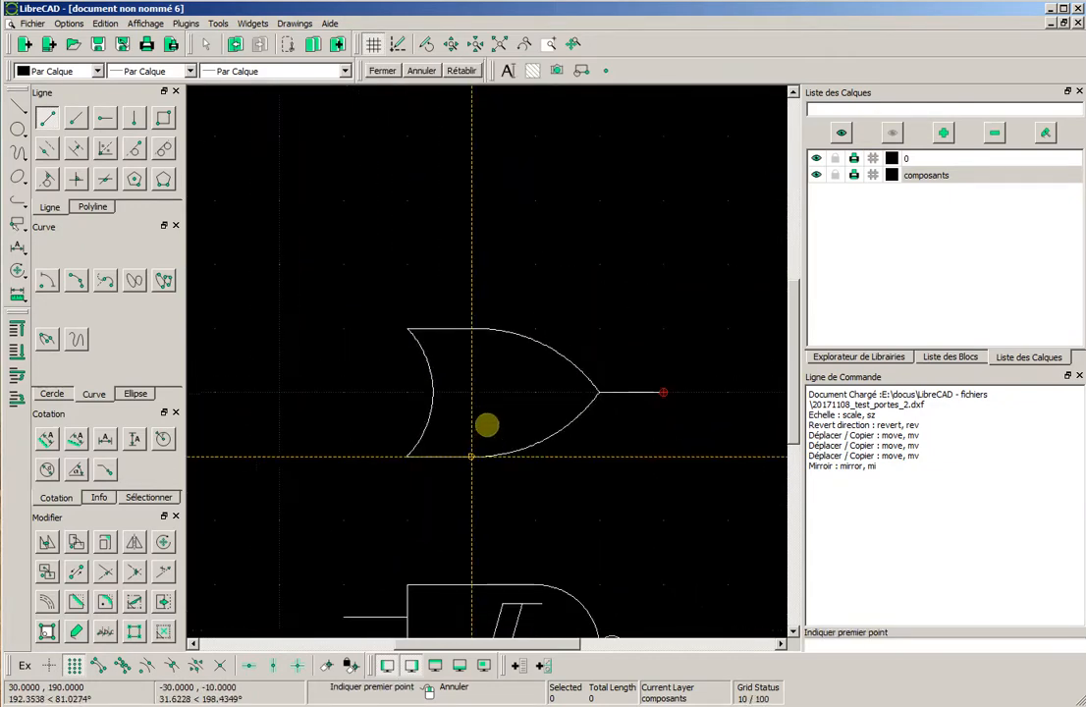
scroll(461, 407, "up", 3)
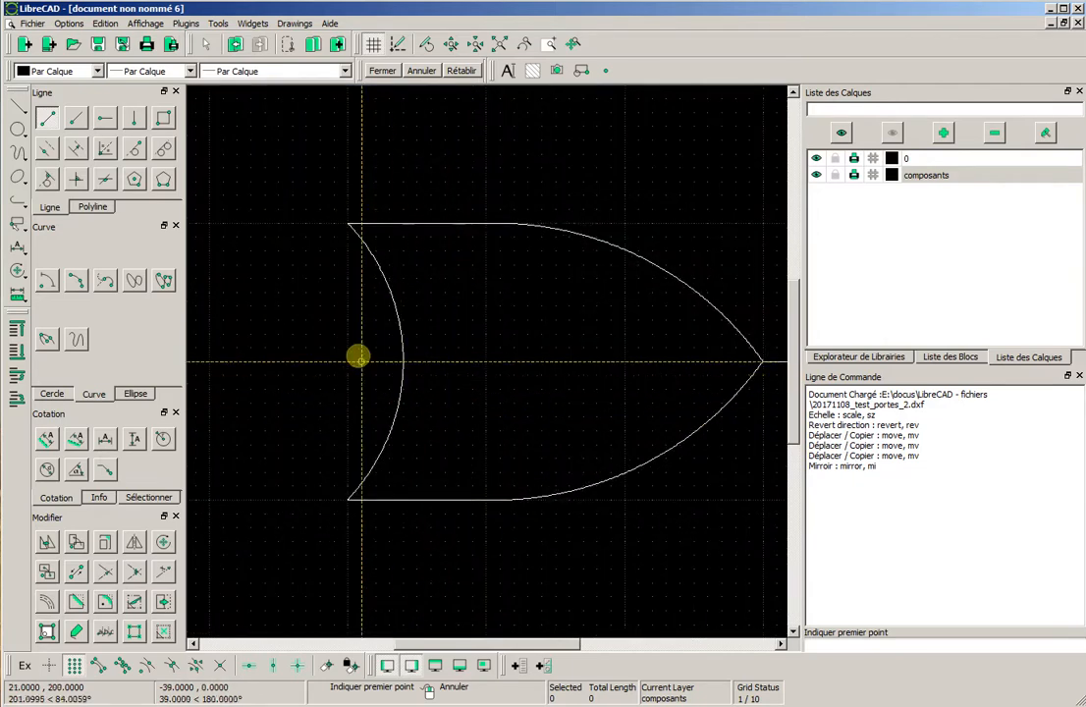
scroll(443, 363, "up", 2)
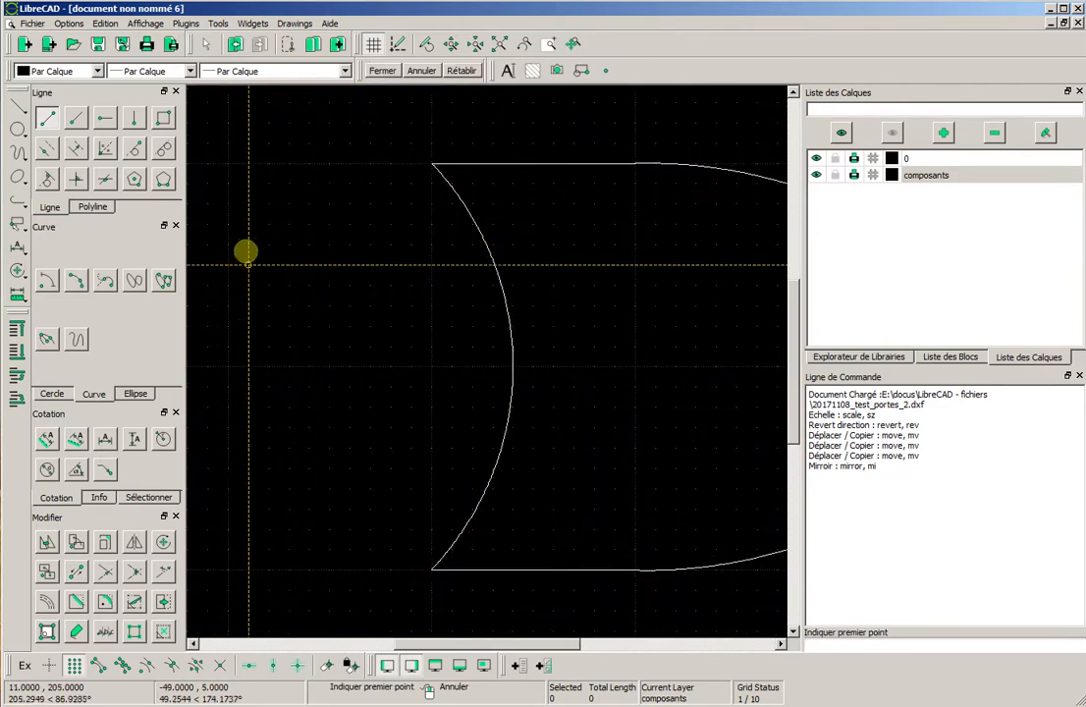
scroll(251, 279, "up", 1)
scroll(252, 279, "down", 2)
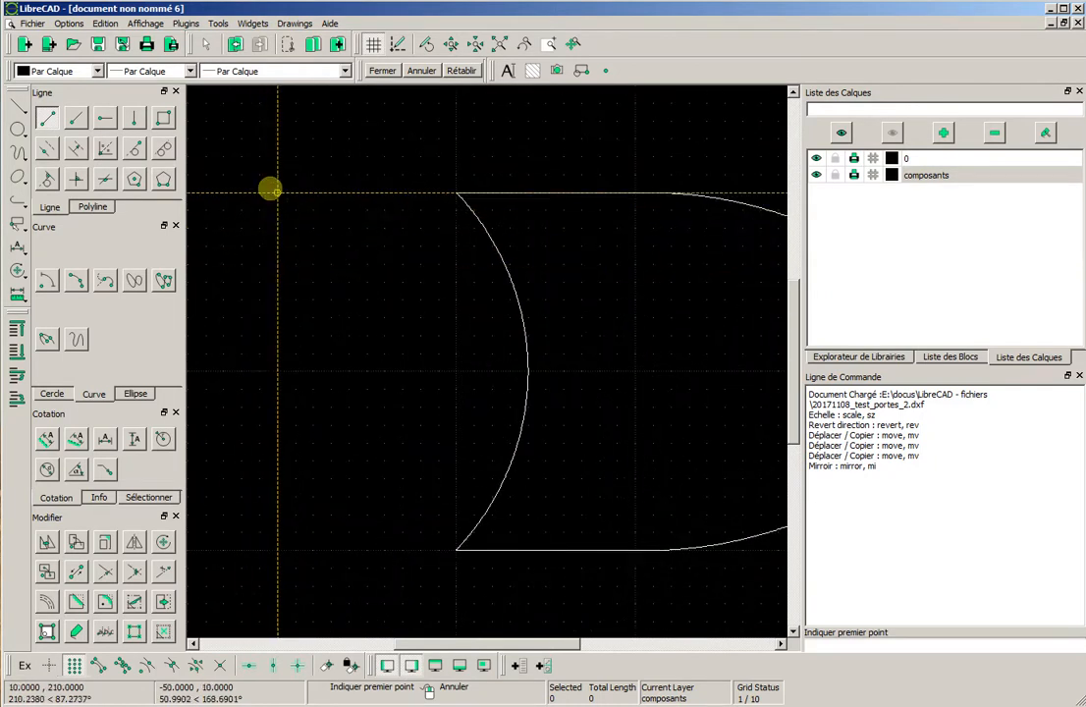
left_click(277, 283)
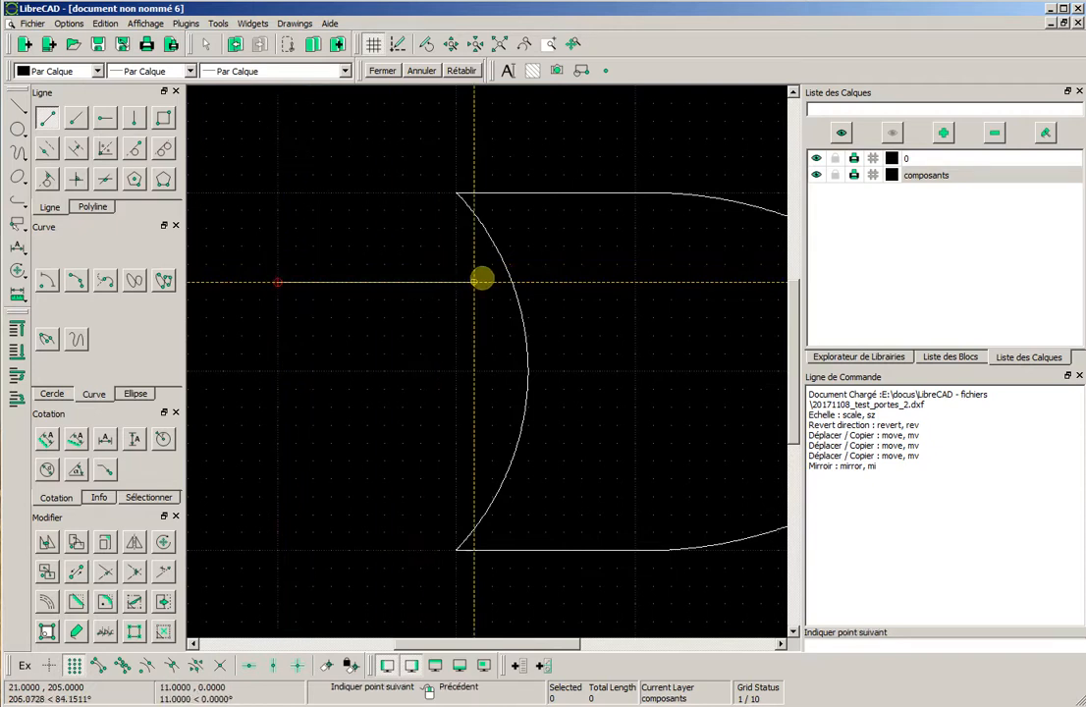
left_click(527, 282)
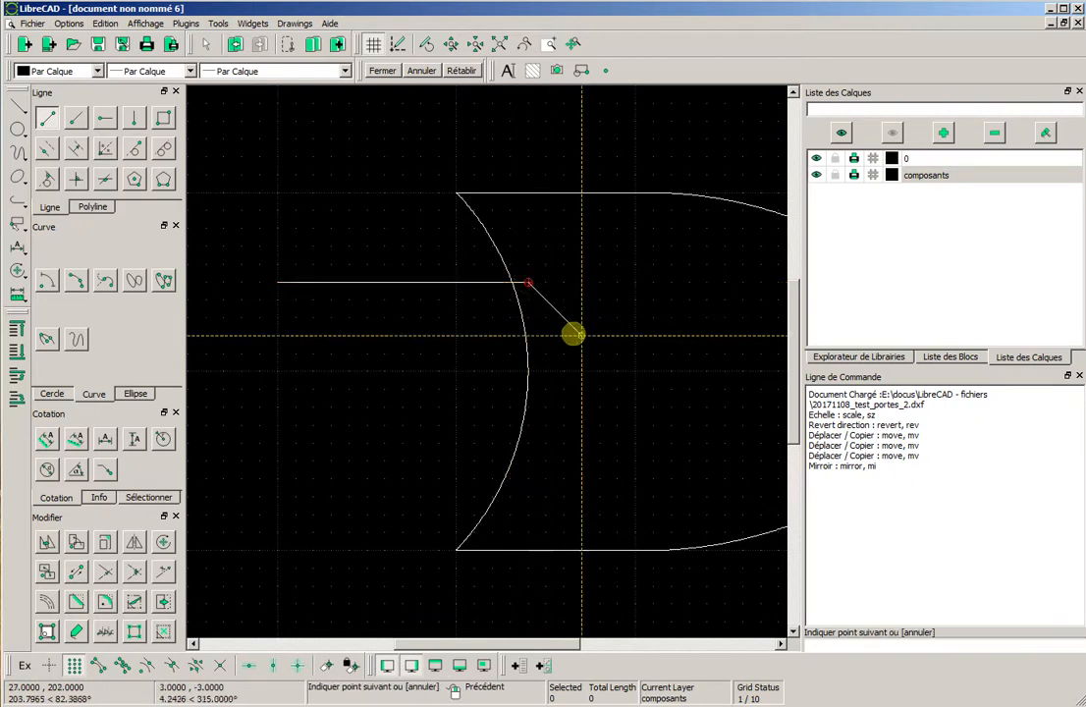
right_click(541, 369)
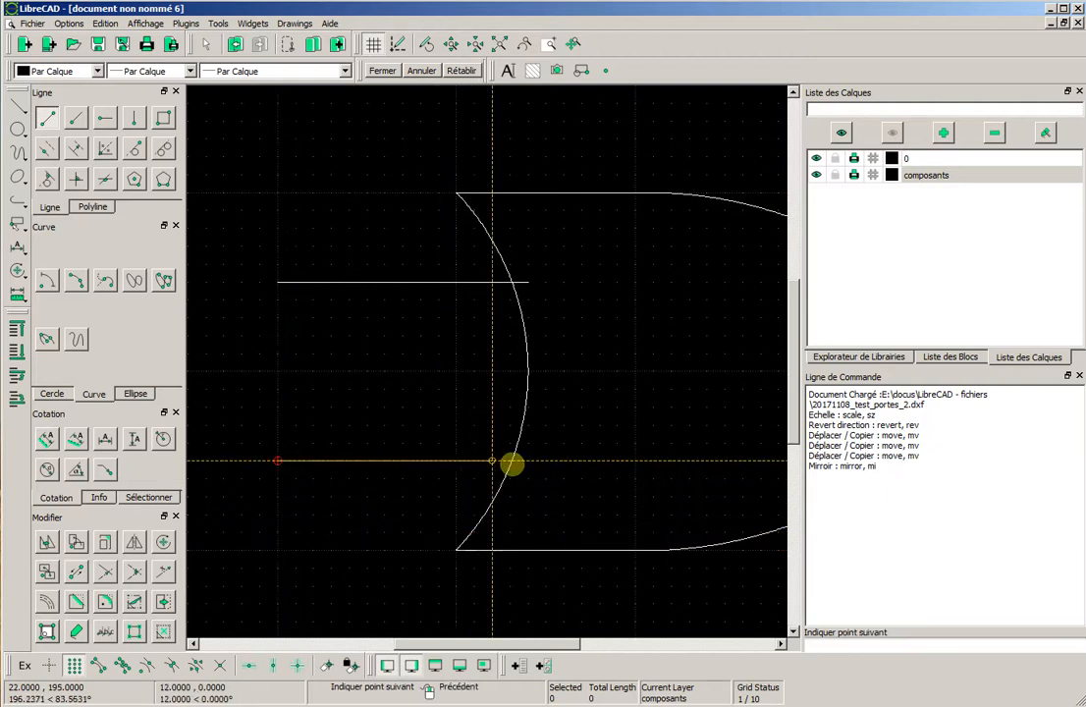
left_click(528, 461)
right_click(444, 495)
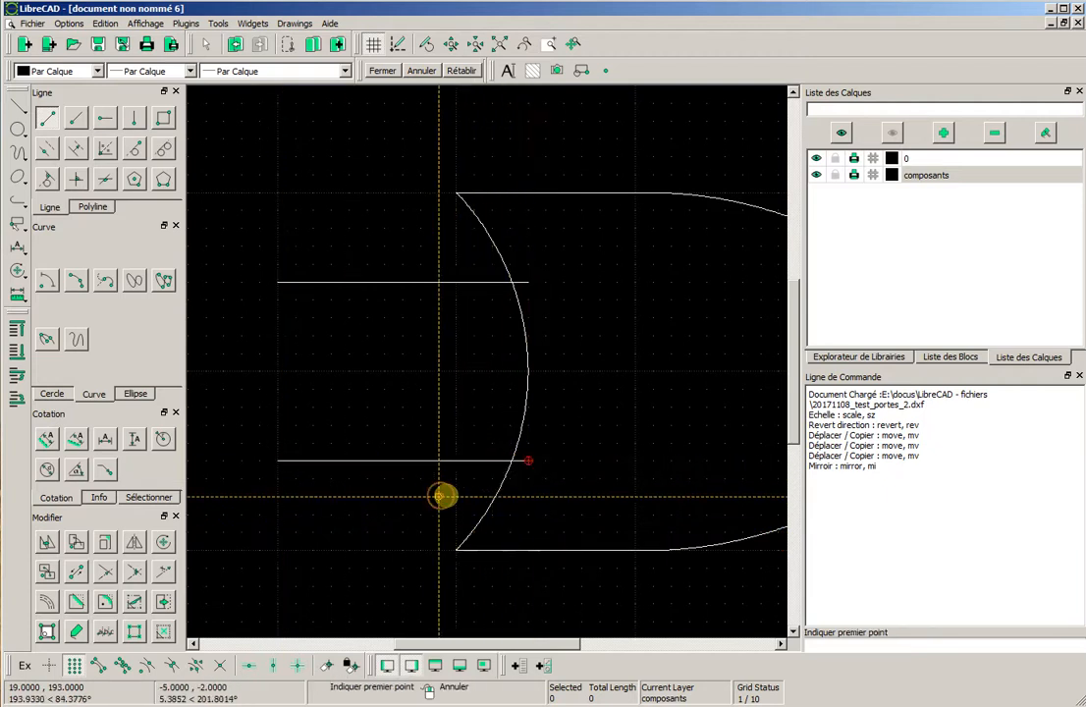
Try Trim Two on the upper input line and the gate's back arc, keeping the line's outer part and the arc's lower part
scroll(685, 306, "up", 3)
scroll(585, 300, "up", 3)
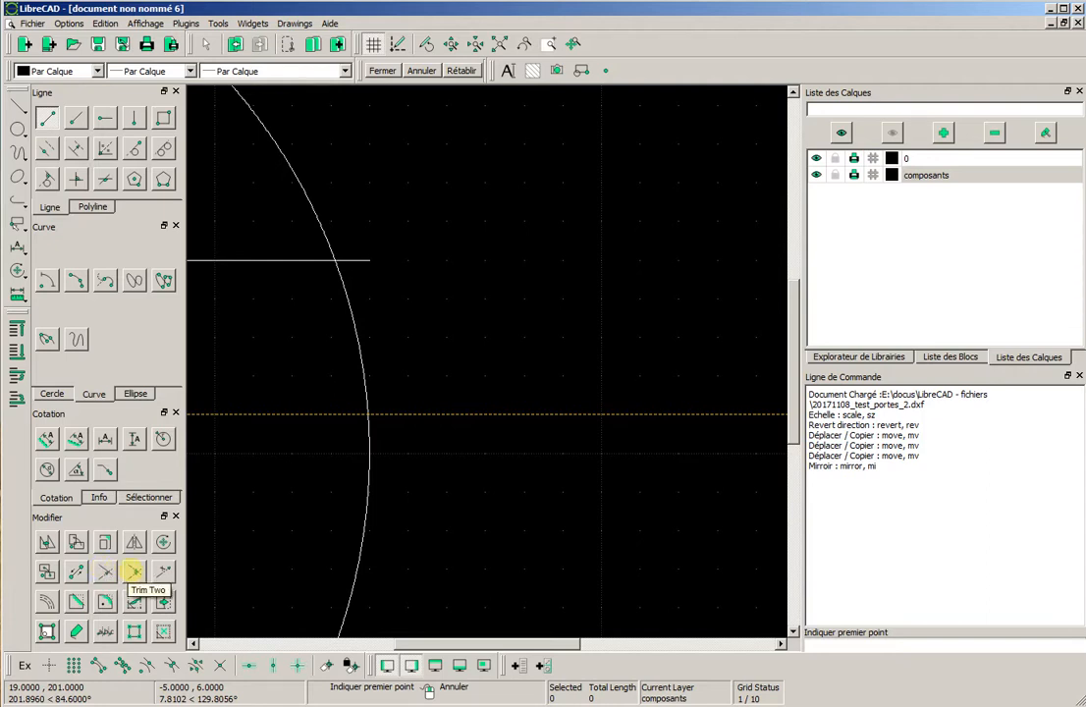
left_click(134, 572)
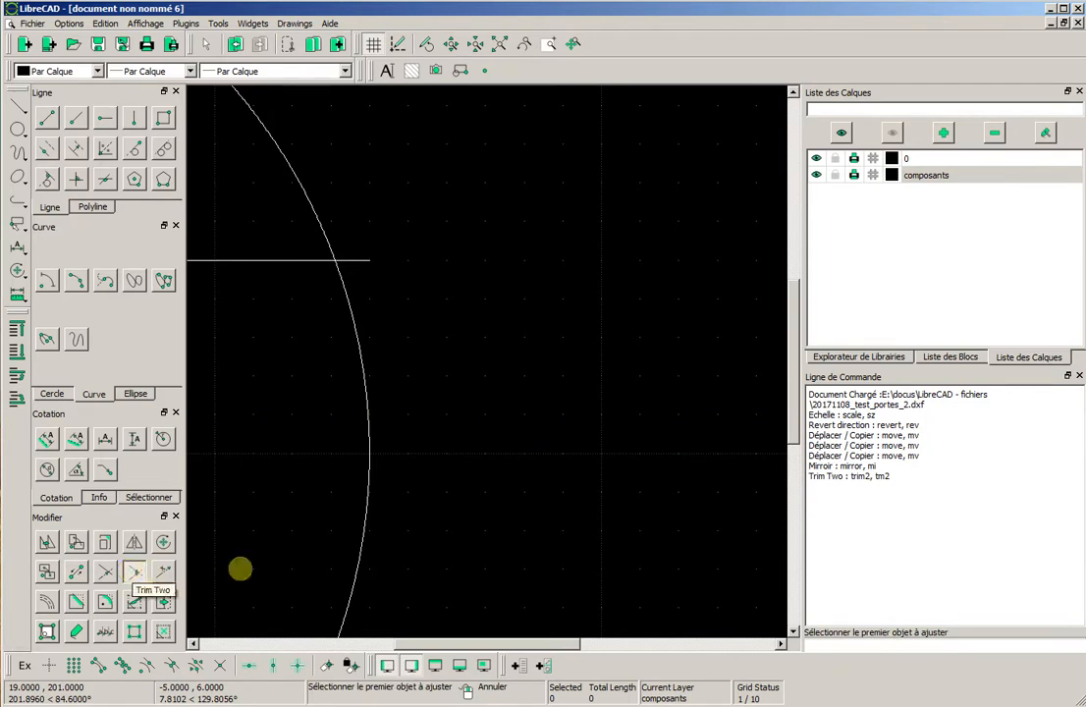
left_click(307, 262)
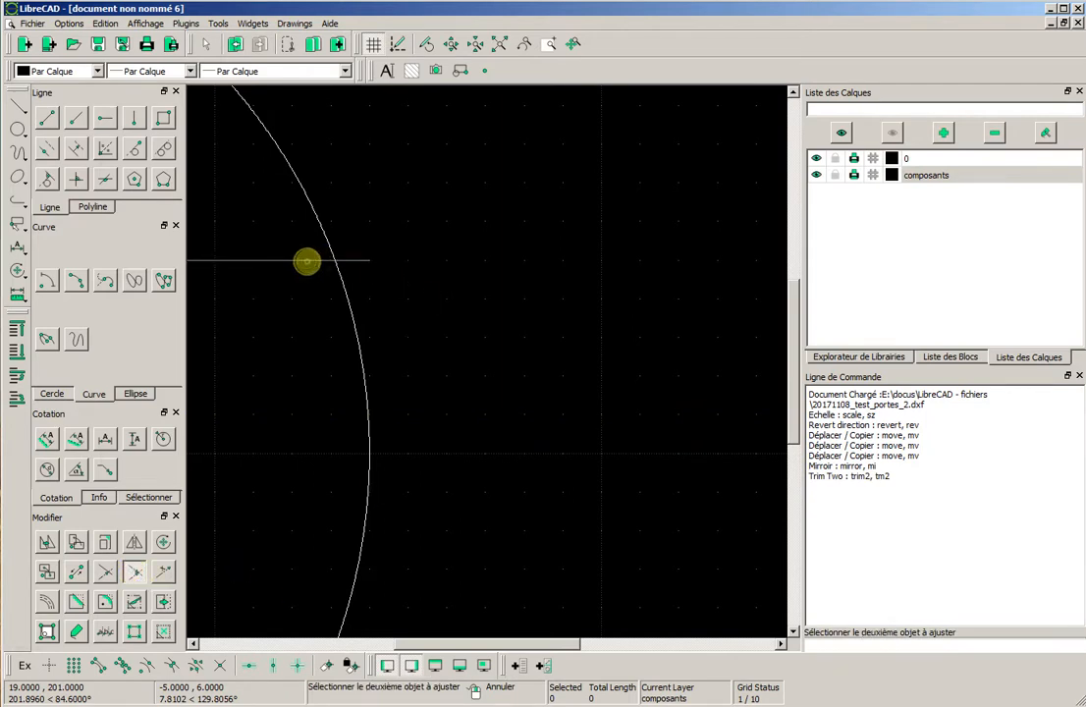
left_click(348, 290)
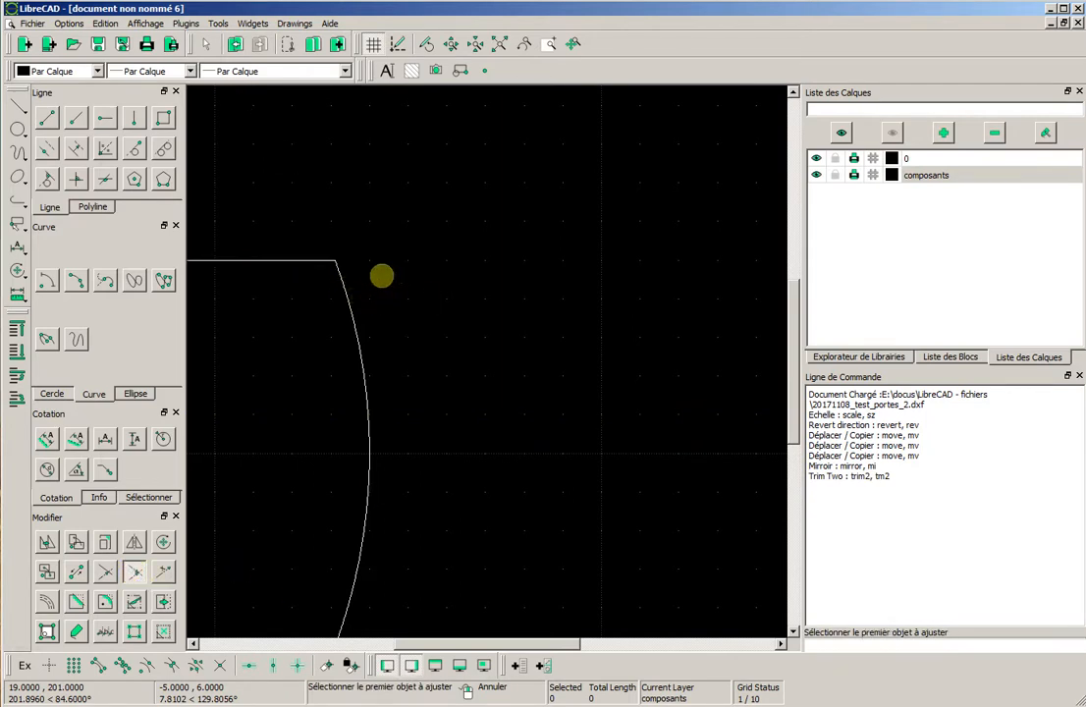
scroll(551, 394, "down", 2)
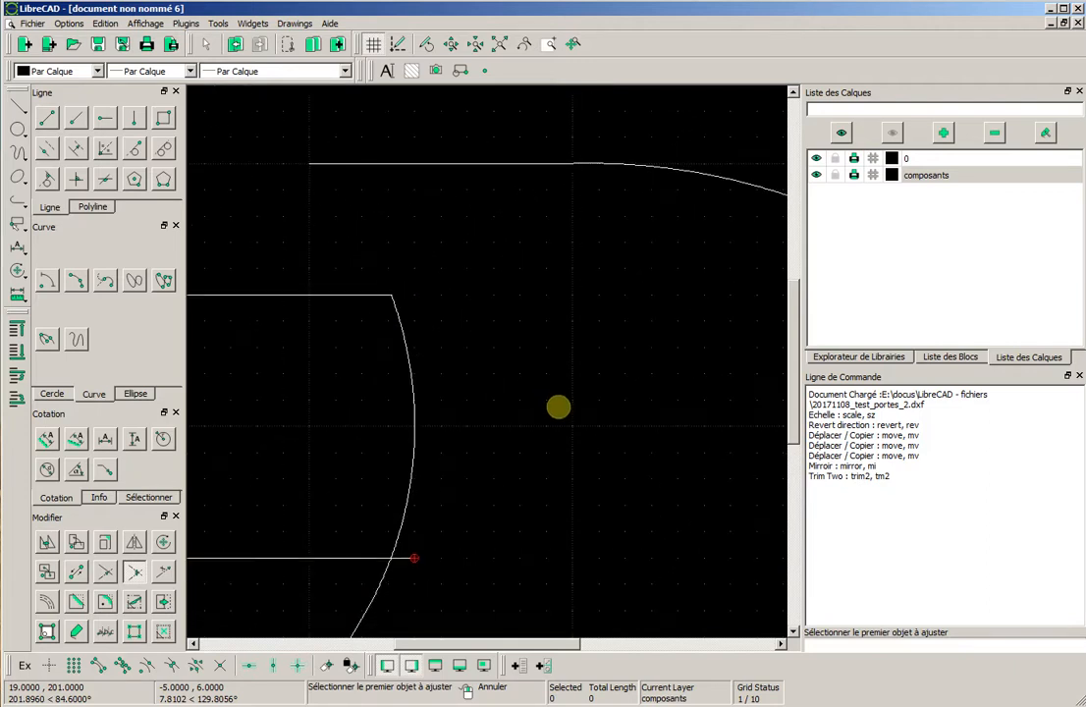
key("ctrl+z")
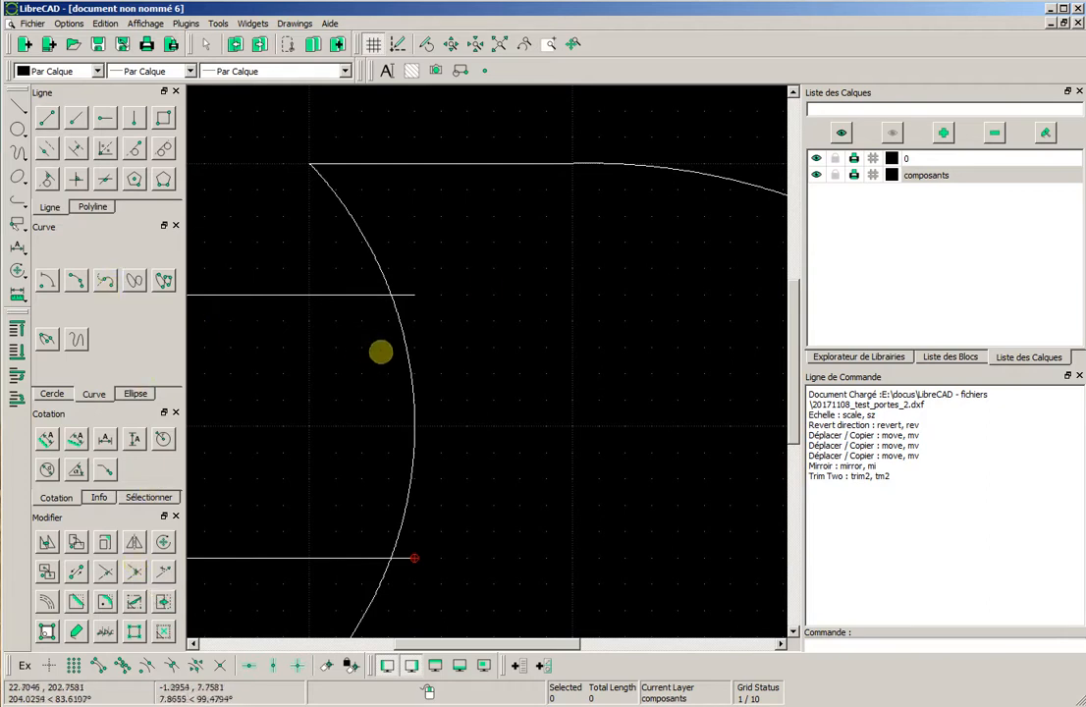
Try Trim Two again on the upper input line, picked right beside its crossing, and the back arc below it, and undo the trim
scroll(403, 351, "up", 3)
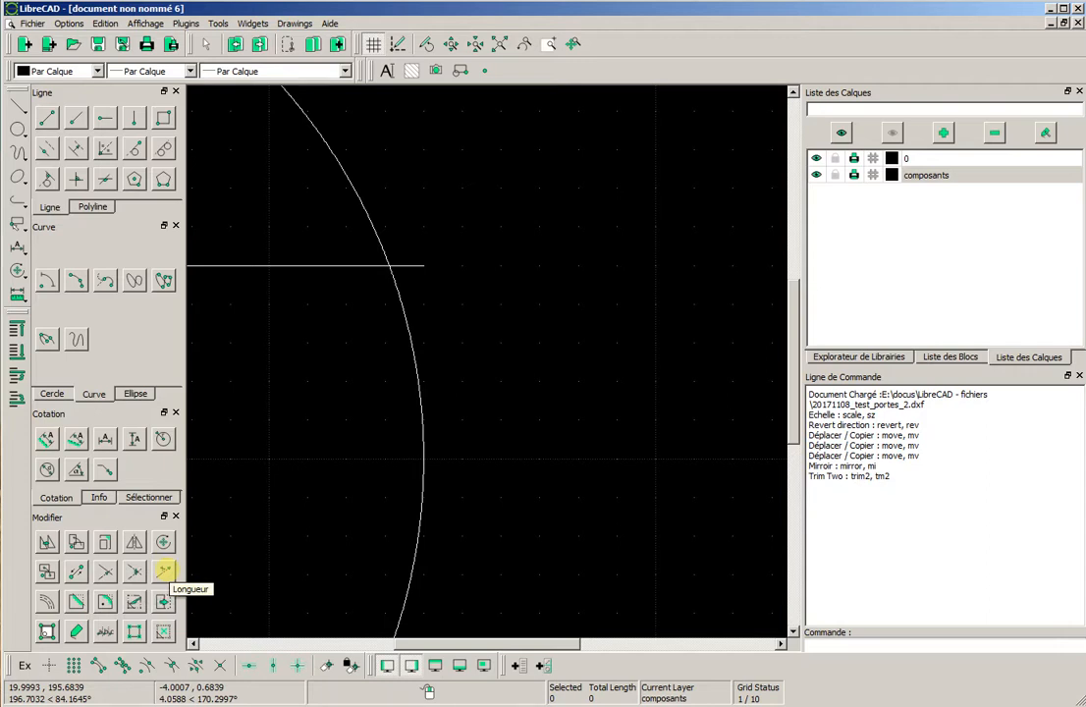
left_click(137, 573)
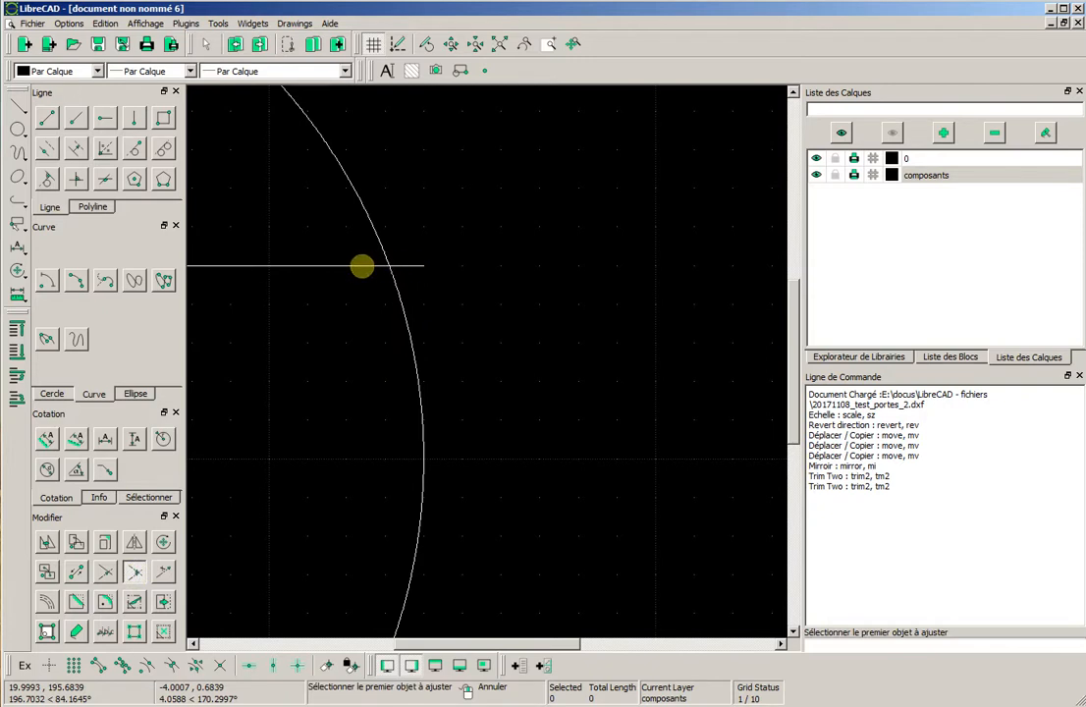
left_click(387, 266)
left_click(406, 291)
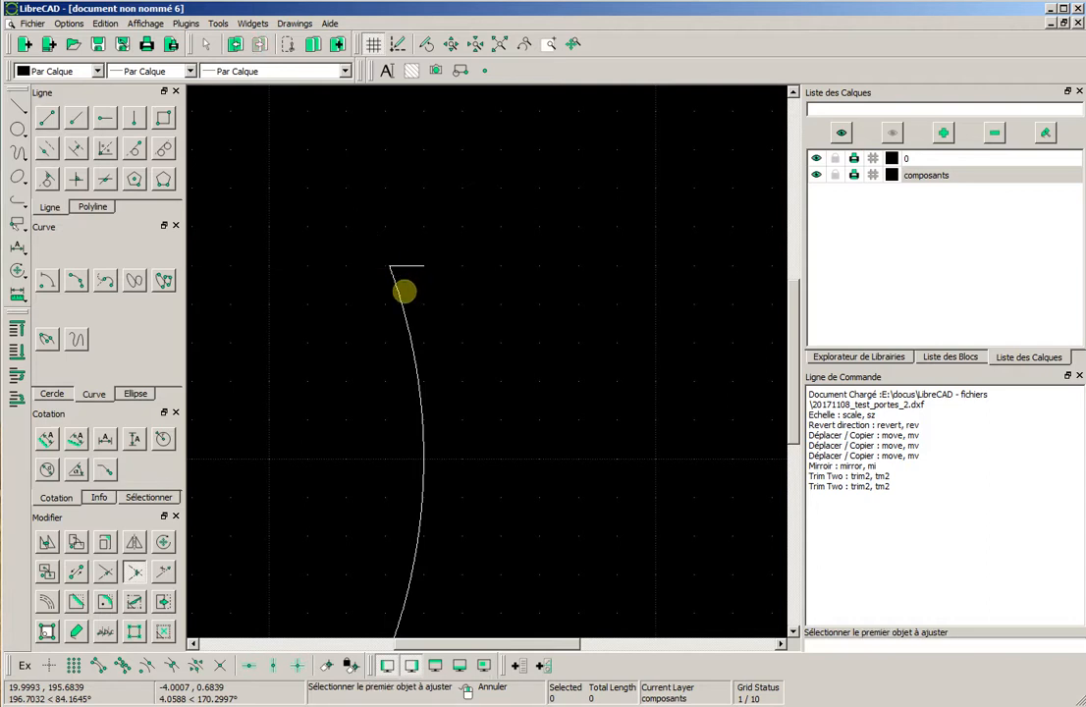
key("ctrl+z")
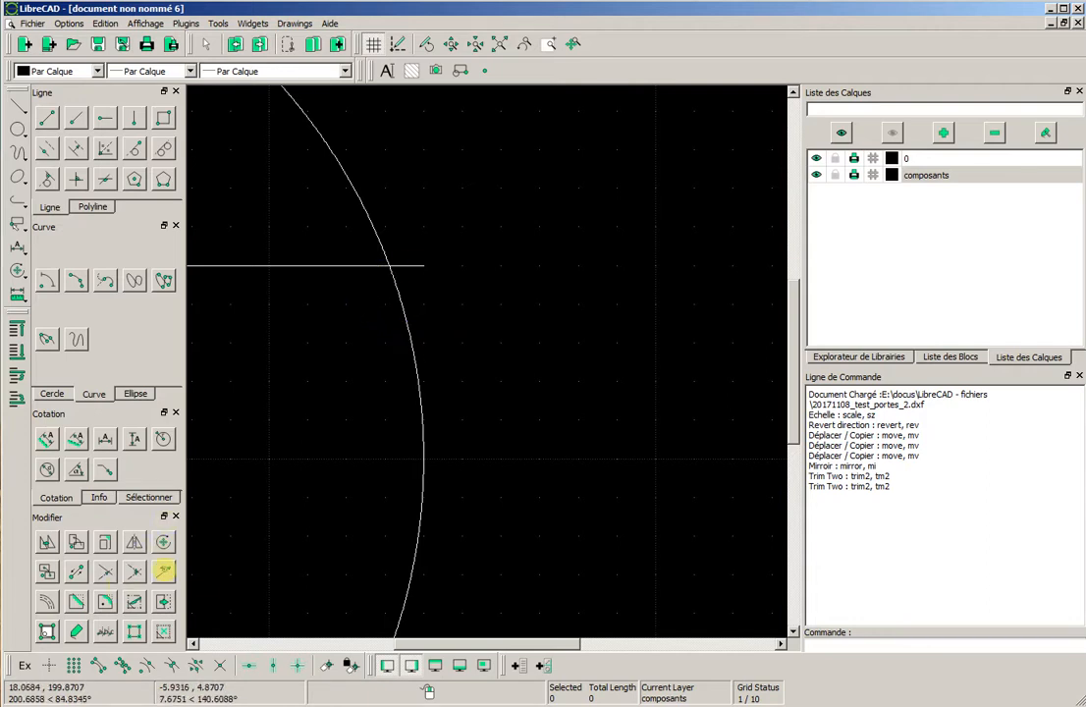
Try to lengthen the upper input line at its inner end with the Lengthen command, using a length of 1.0 twice
left_click(163, 572)
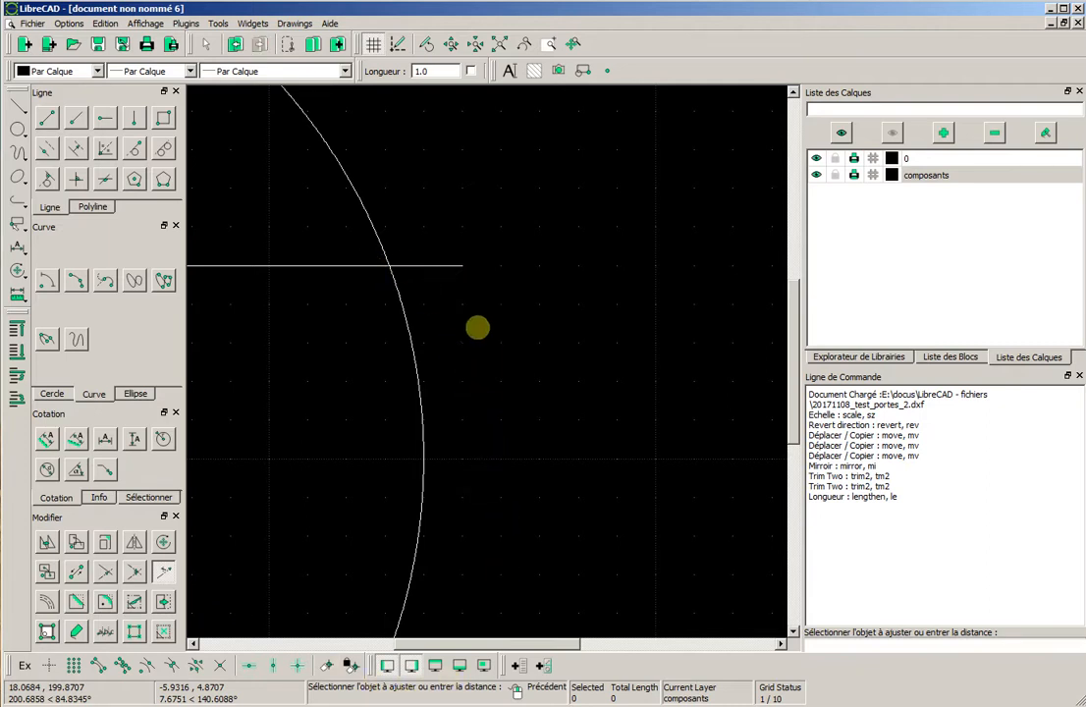
scroll(384, 508, "down", 1)
scroll(392, 518, "down", 3)
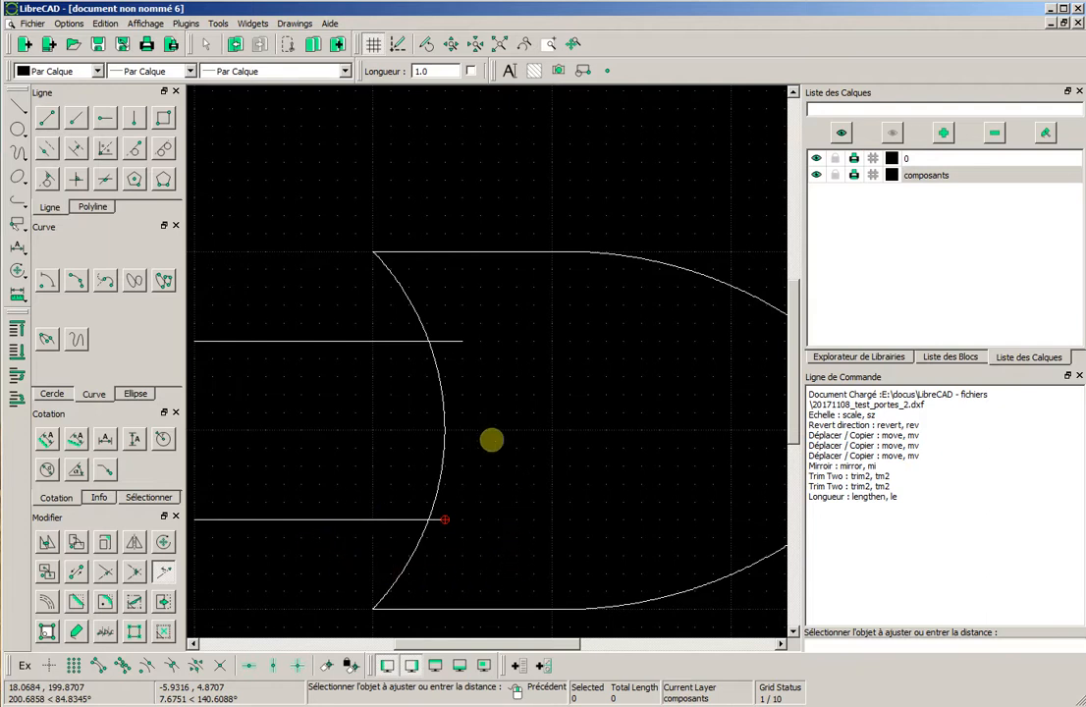
left_click(458, 341)
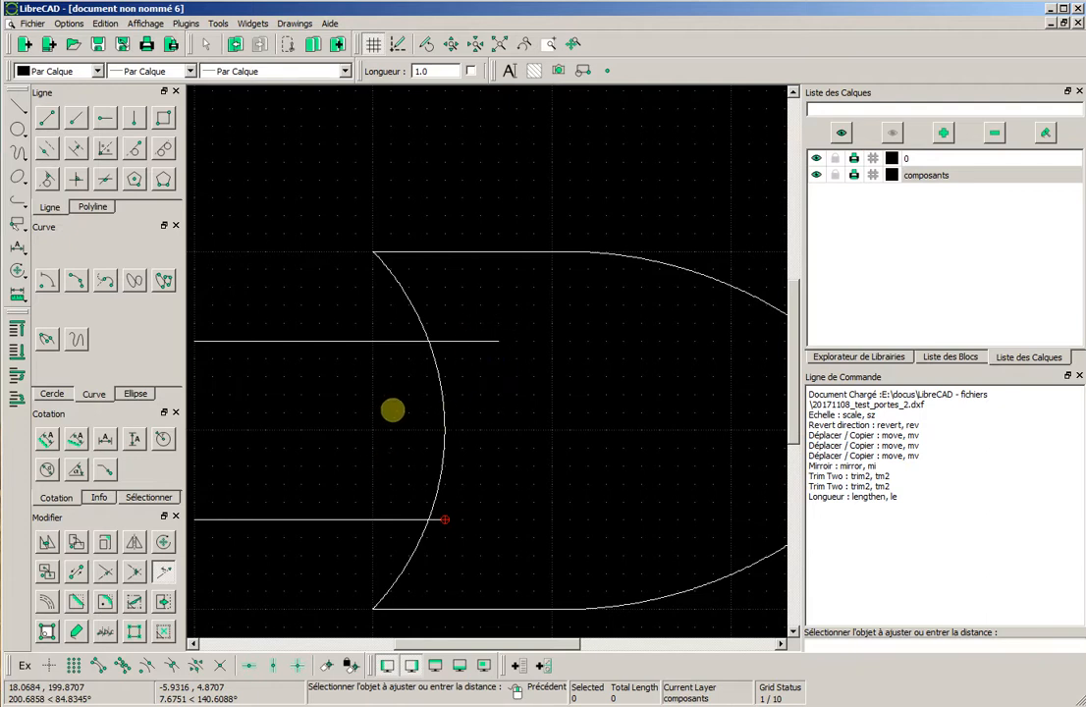
Undo the lengthening of the upper input line and keep the lower input line by redoing its removal step
key("ctrl+z")
key("ctrl+z")
key("ctrl+z")
key("ctrl+z")
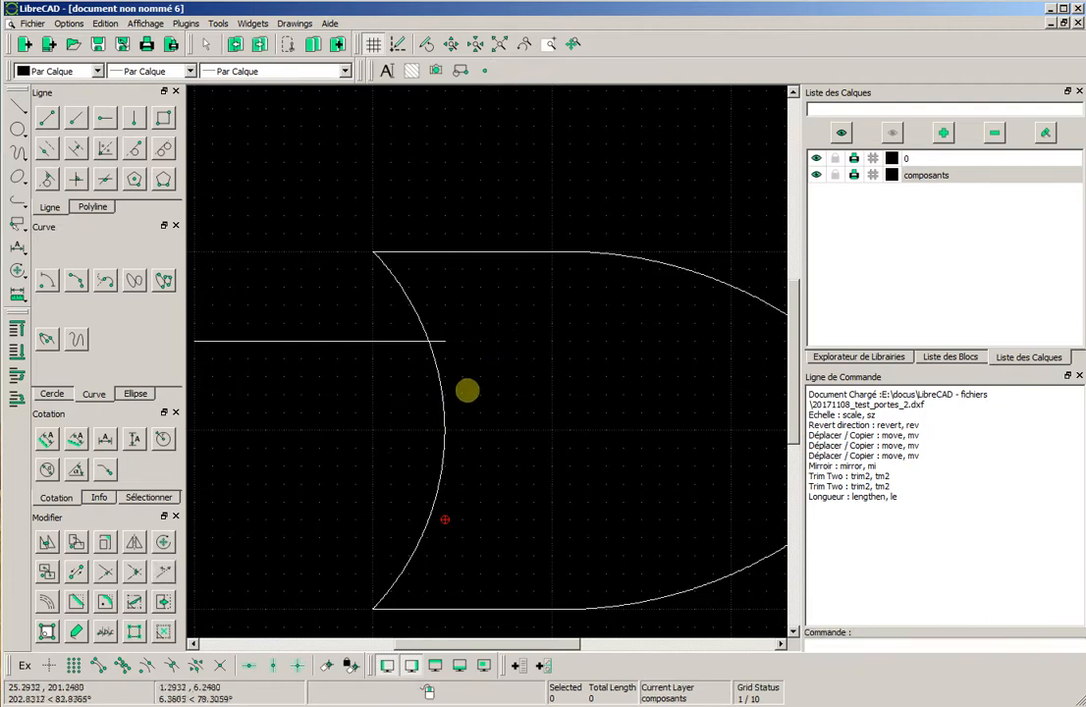
left_click(259, 43)
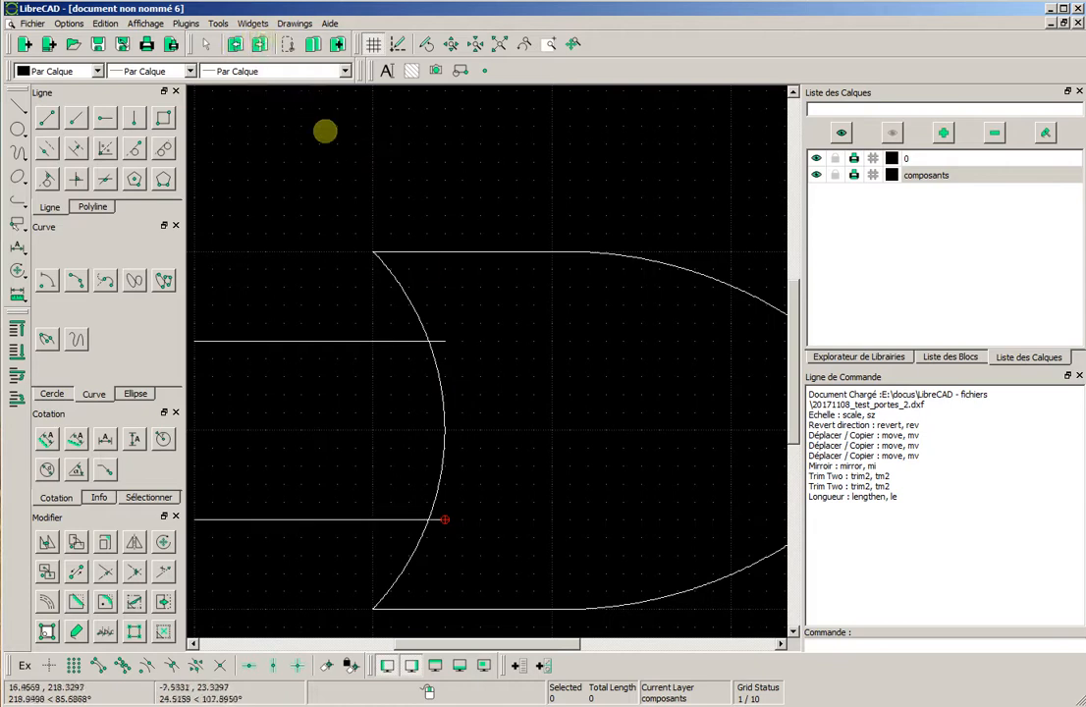
Start Trim Two for the crossing of the upper input line and the gate's back arc
scroll(424, 358, "up", 3)
scroll(425, 358, "up", 4)
scroll(462, 339, "up", 3)
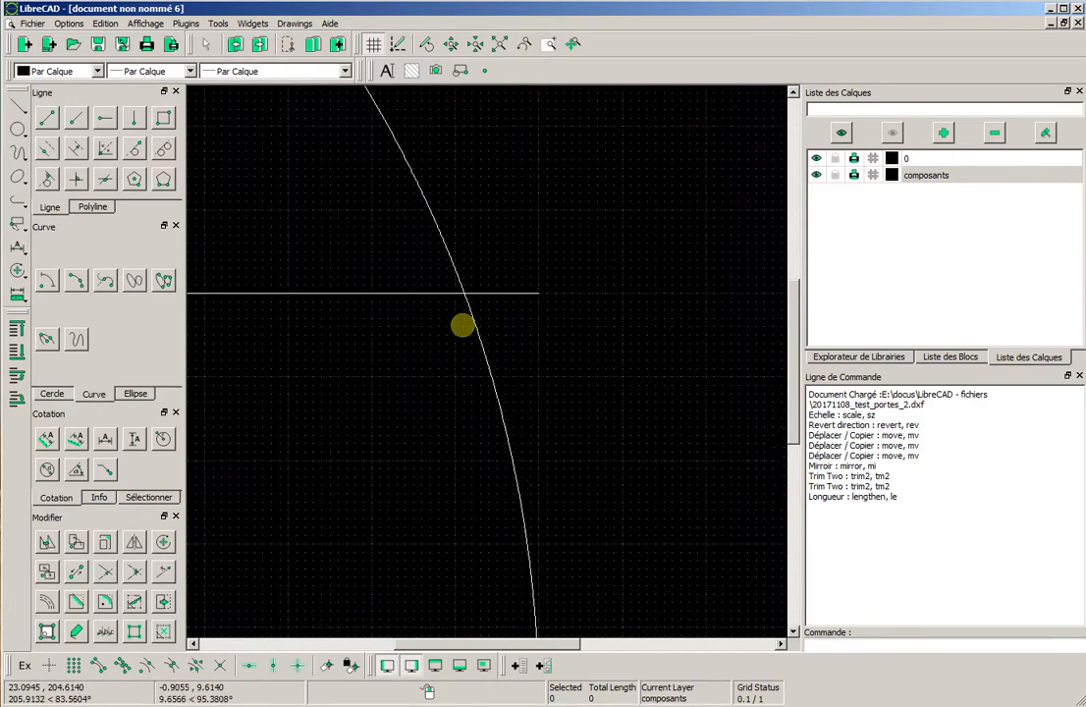
scroll(463, 328, "up", 3)
scroll(463, 329, "up", 1)
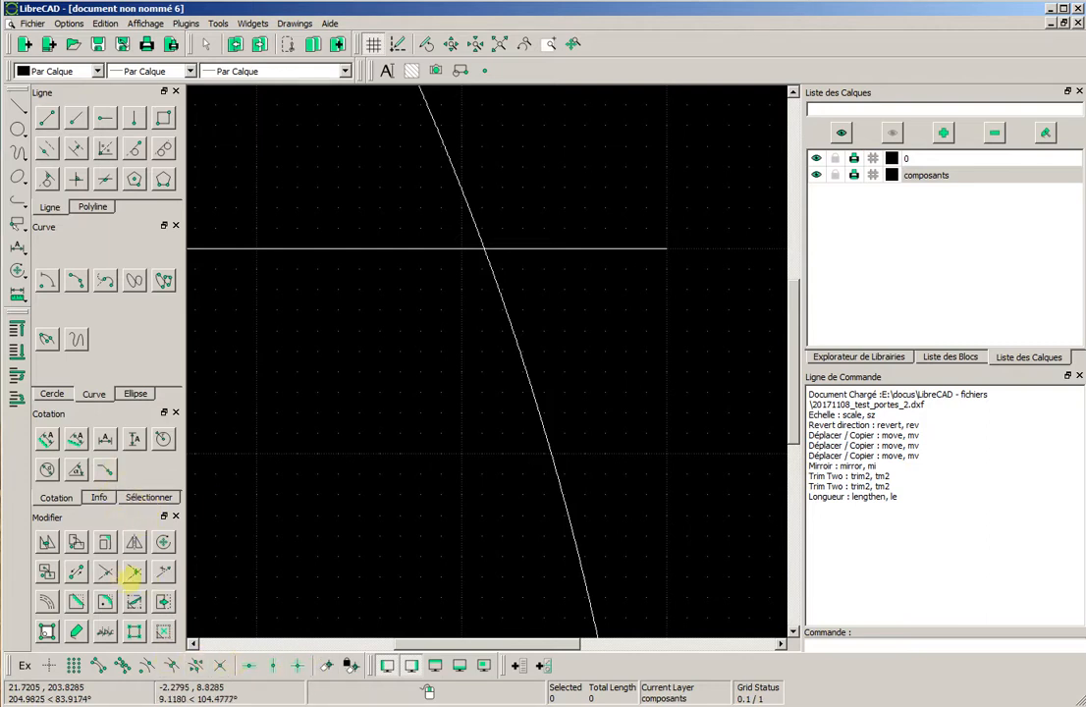
left_click(134, 572)
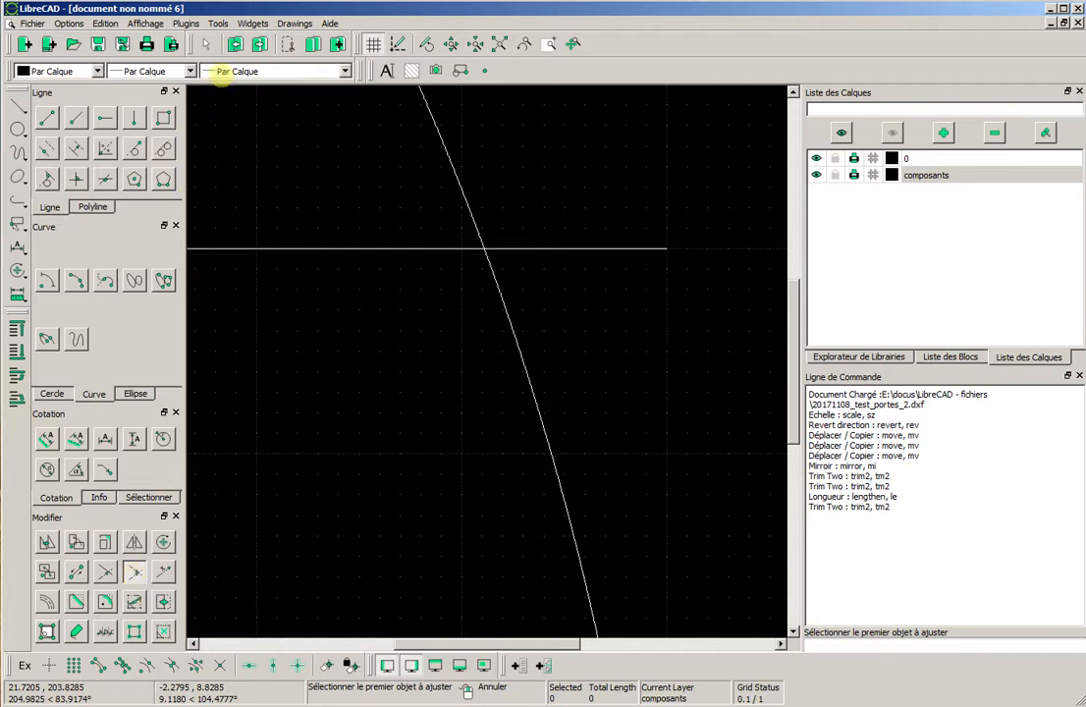
left_click(217, 24)
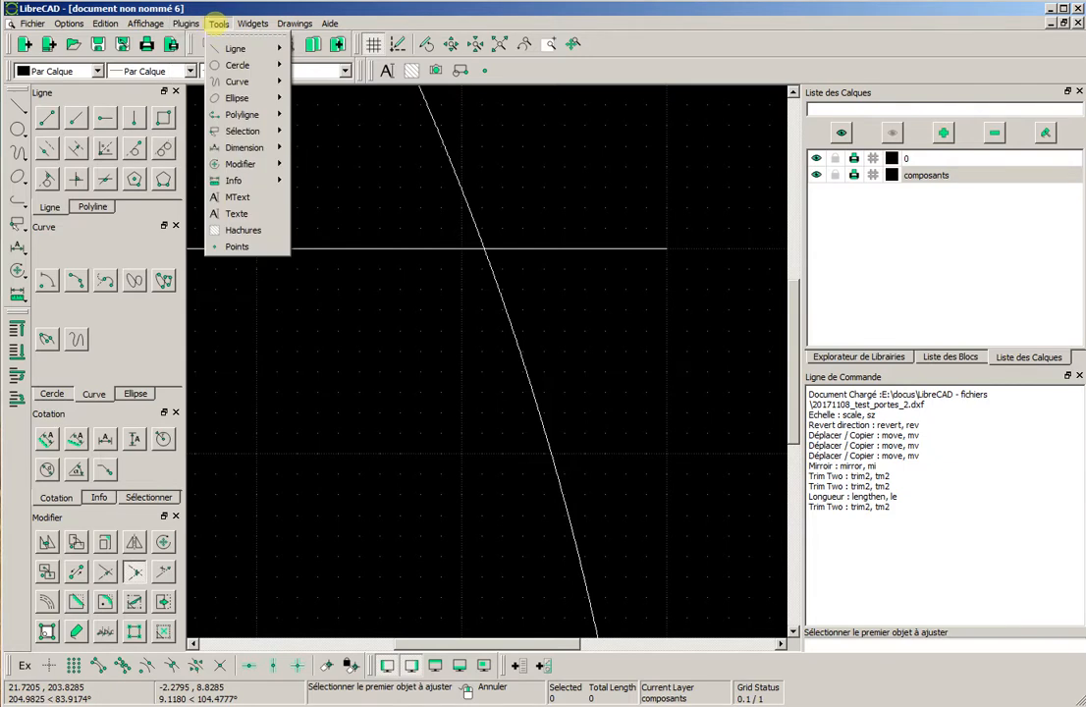
mouse_move(294, 23)
mouse_move(186, 24)
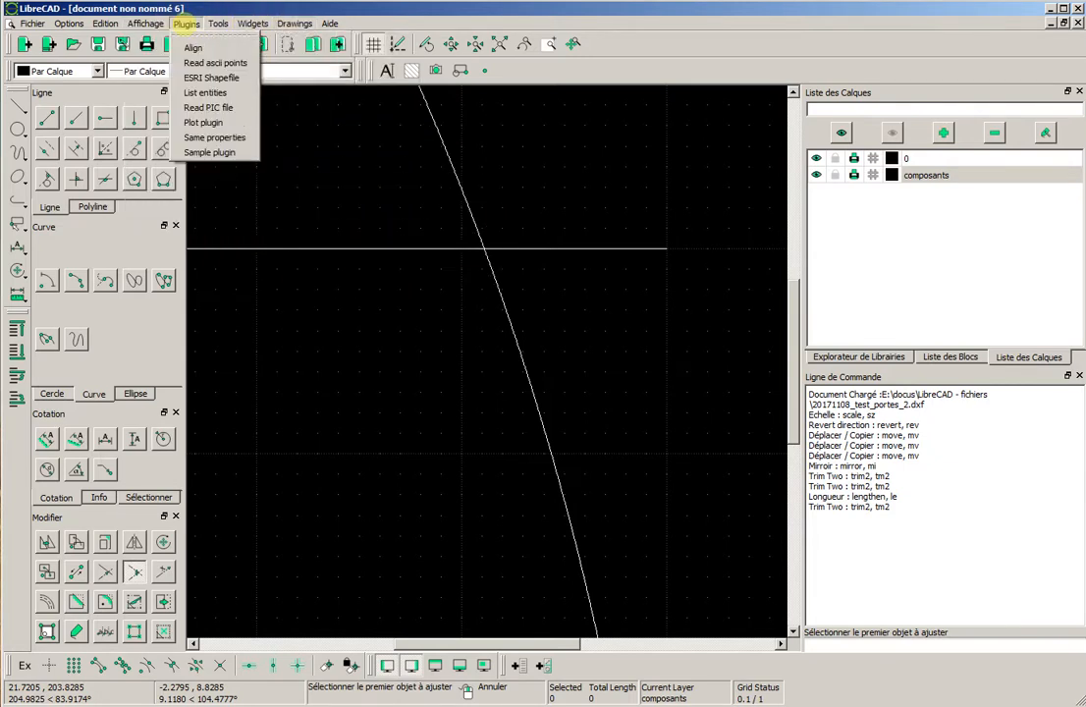
mouse_move(145, 23)
mouse_move(106, 23)
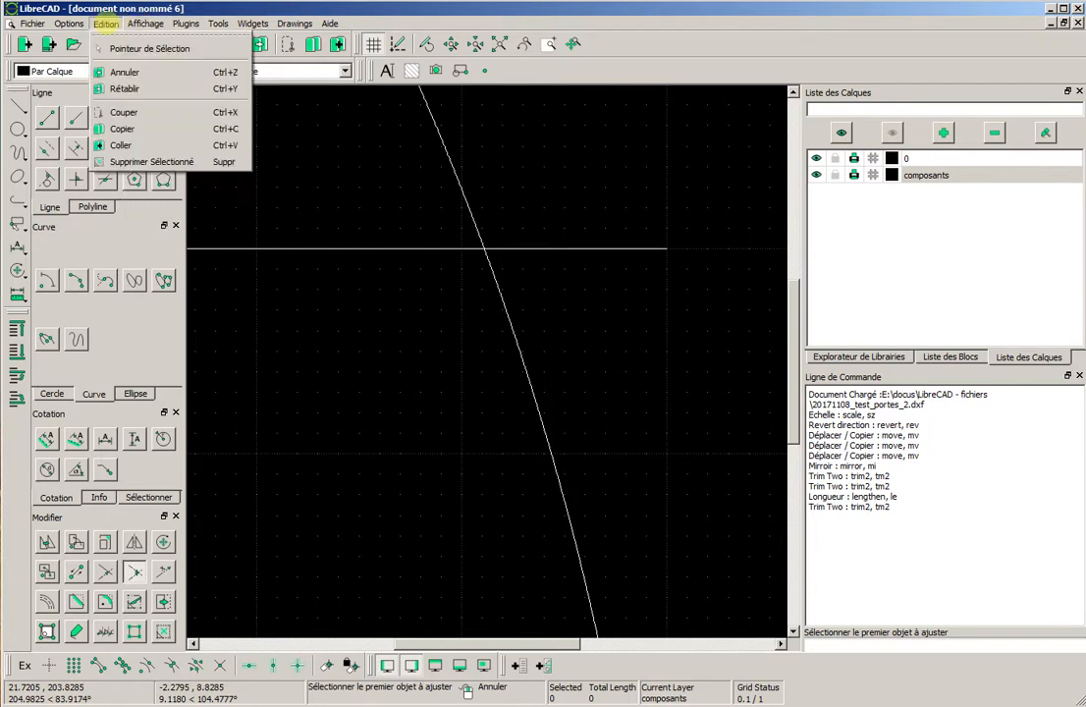
mouse_move(69, 23)
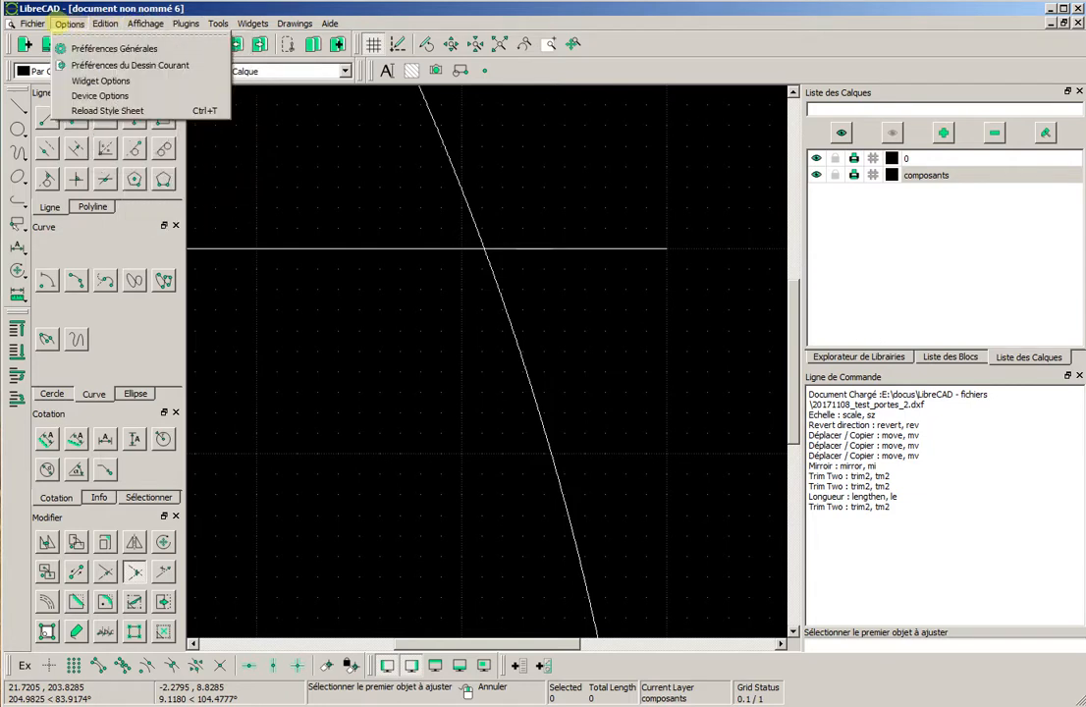
mouse_move(33, 24)
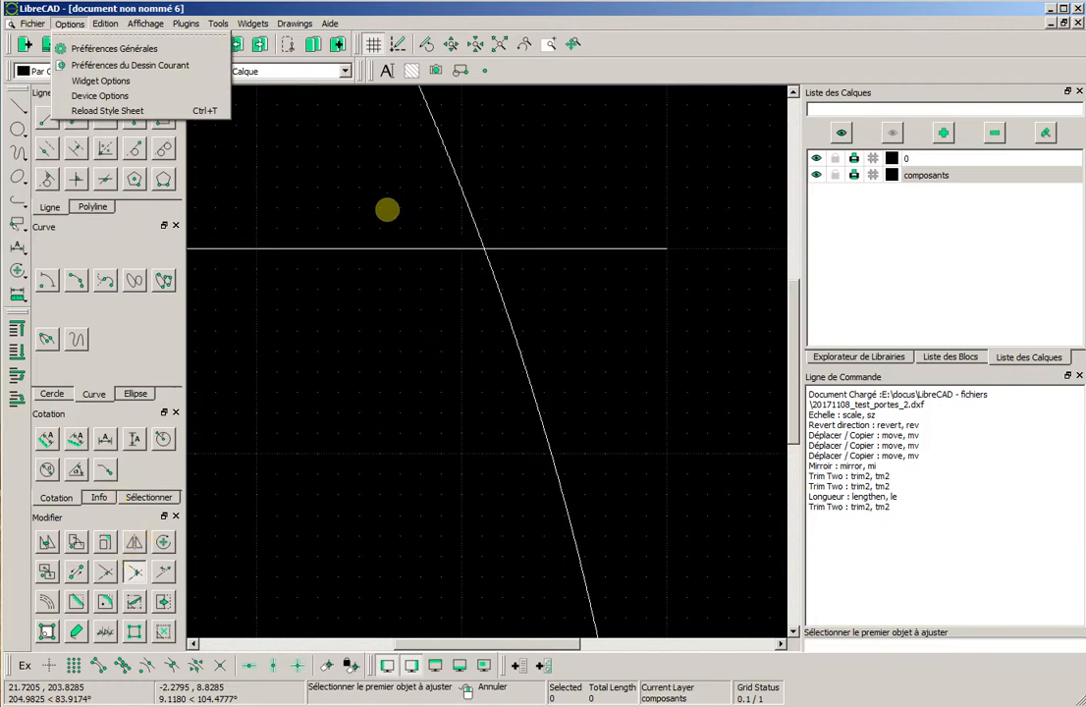
left_click(611, 8)
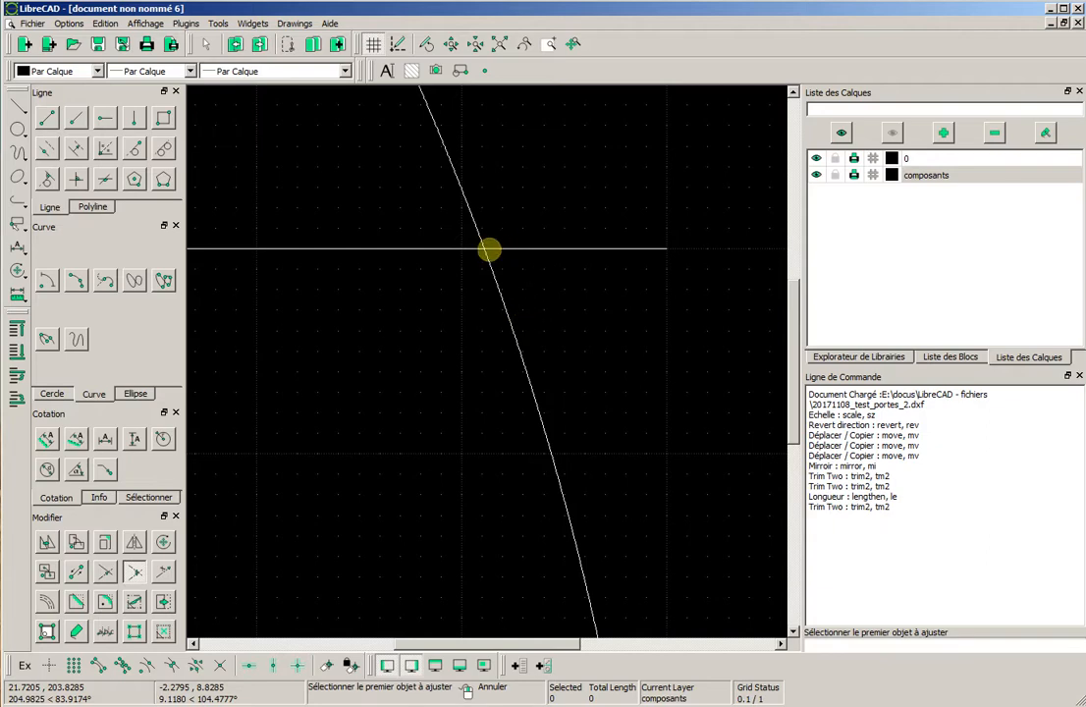
Try Trim Two with the inner end of the upper input line and the gate's back arc, and undo the trims
scroll(558, 333, "down", 1)
scroll(561, 341, "down", 4)
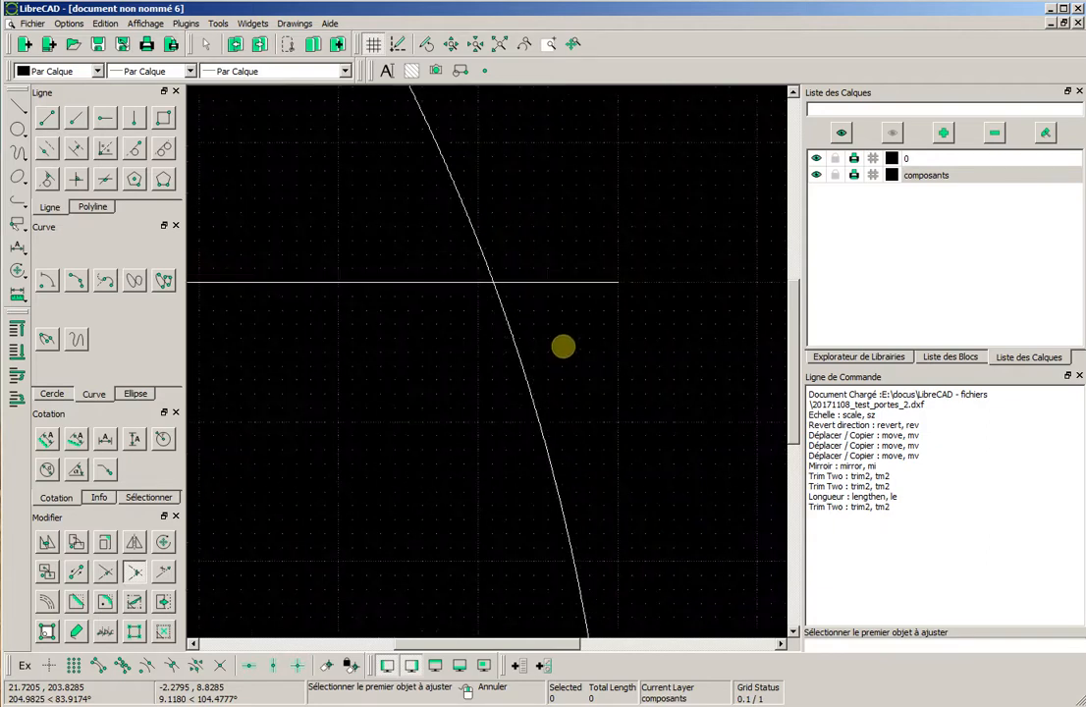
scroll(562, 344, "down", 1)
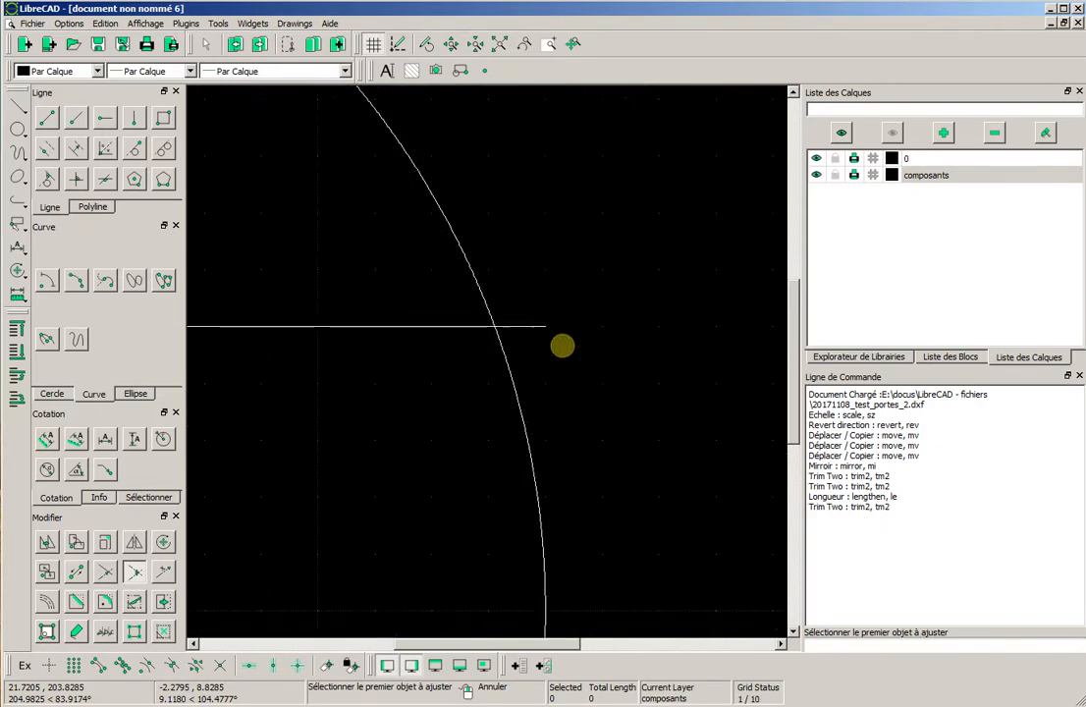
scroll(495, 336, "down", 2)
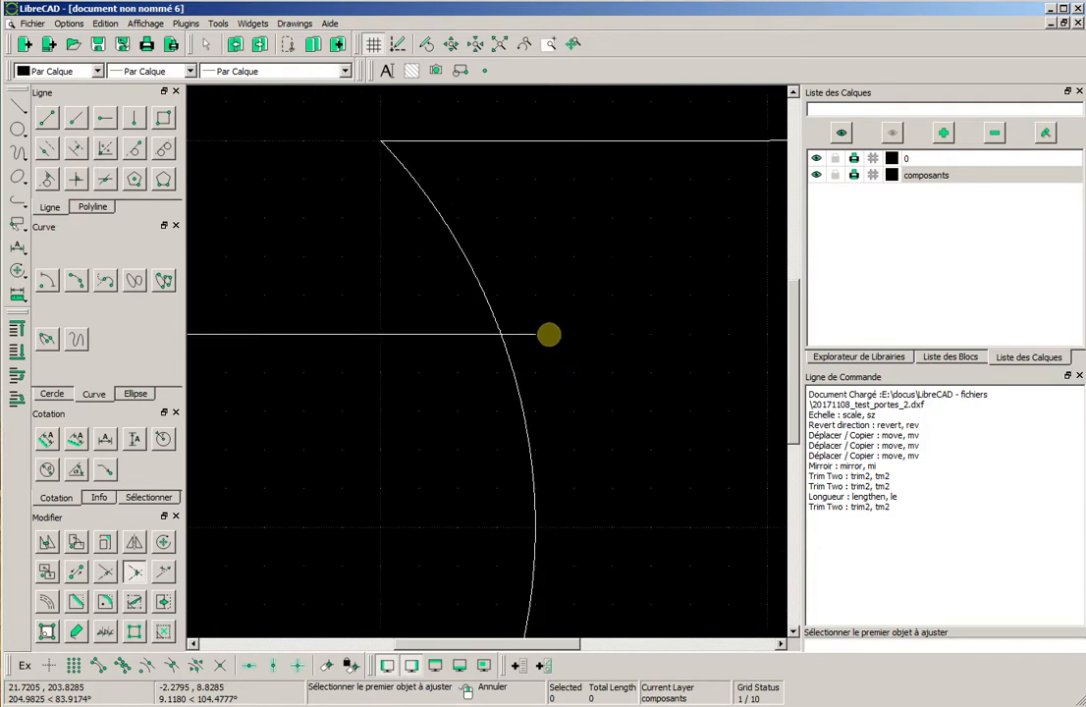
left_click(523, 334)
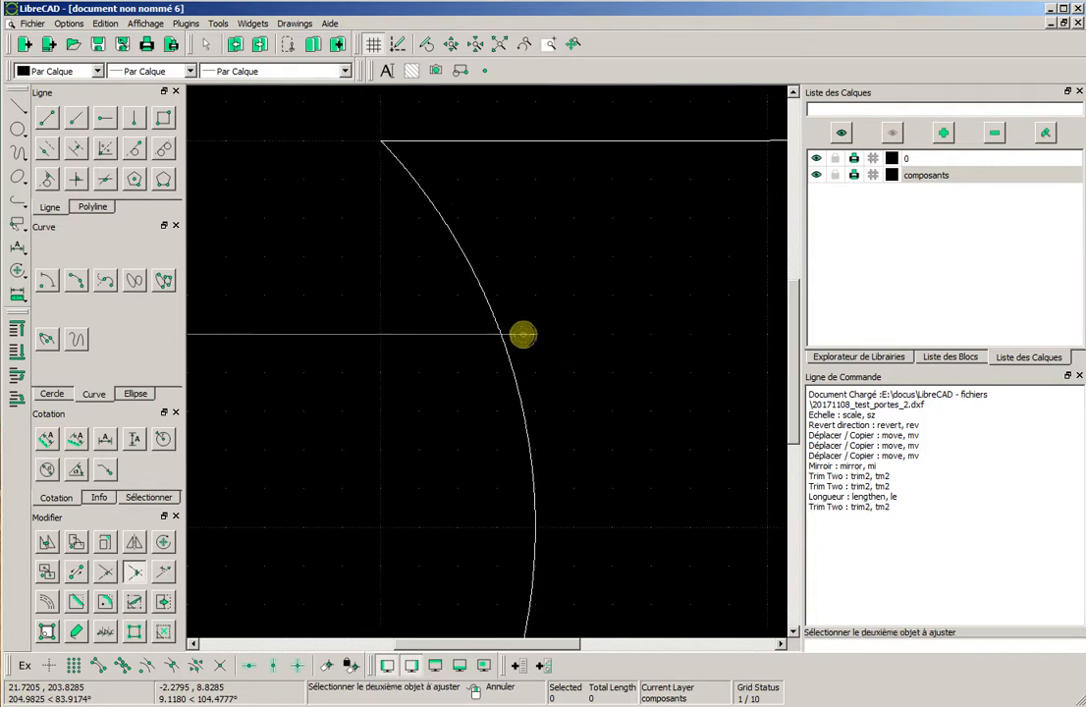
left_click(514, 360)
left_click(527, 335)
left_click(490, 300)
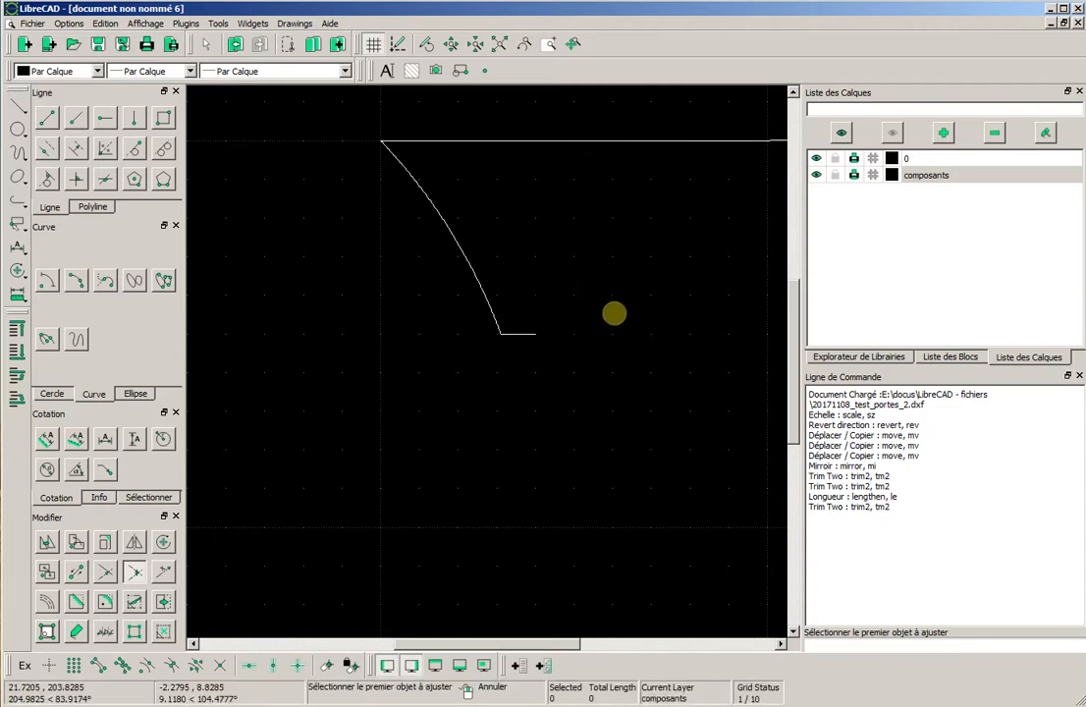
key("ctrl+z")
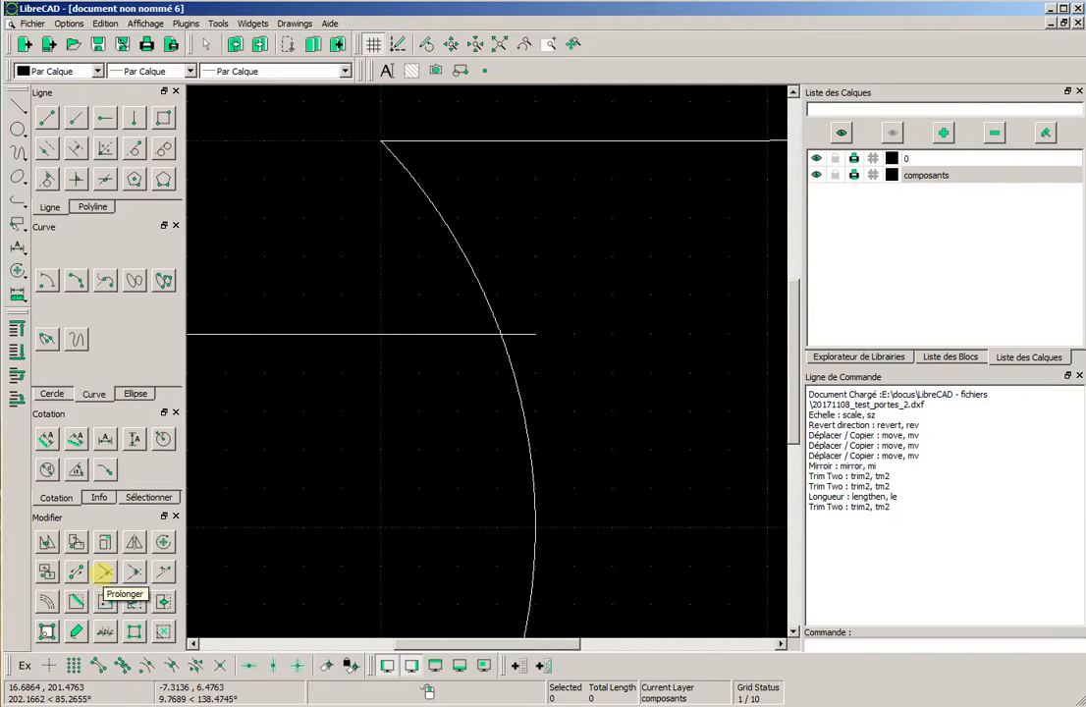
Trim the upper input line to the gate's back arc, using the arc as the limiting object
left_click(103, 573)
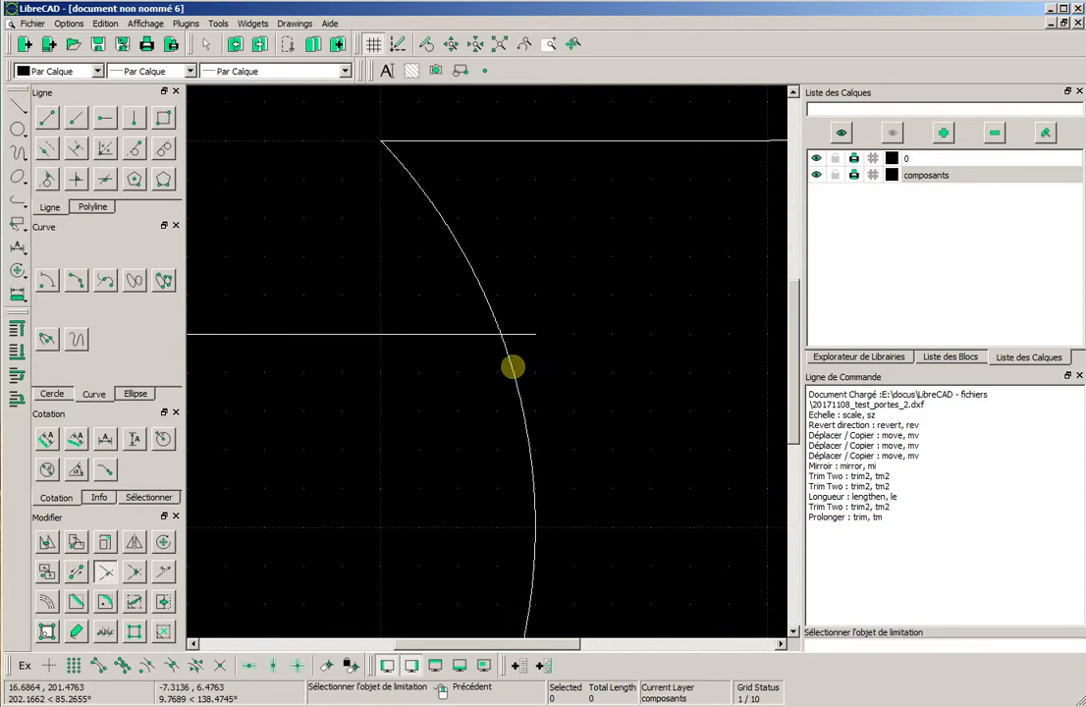
left_click(513, 368)
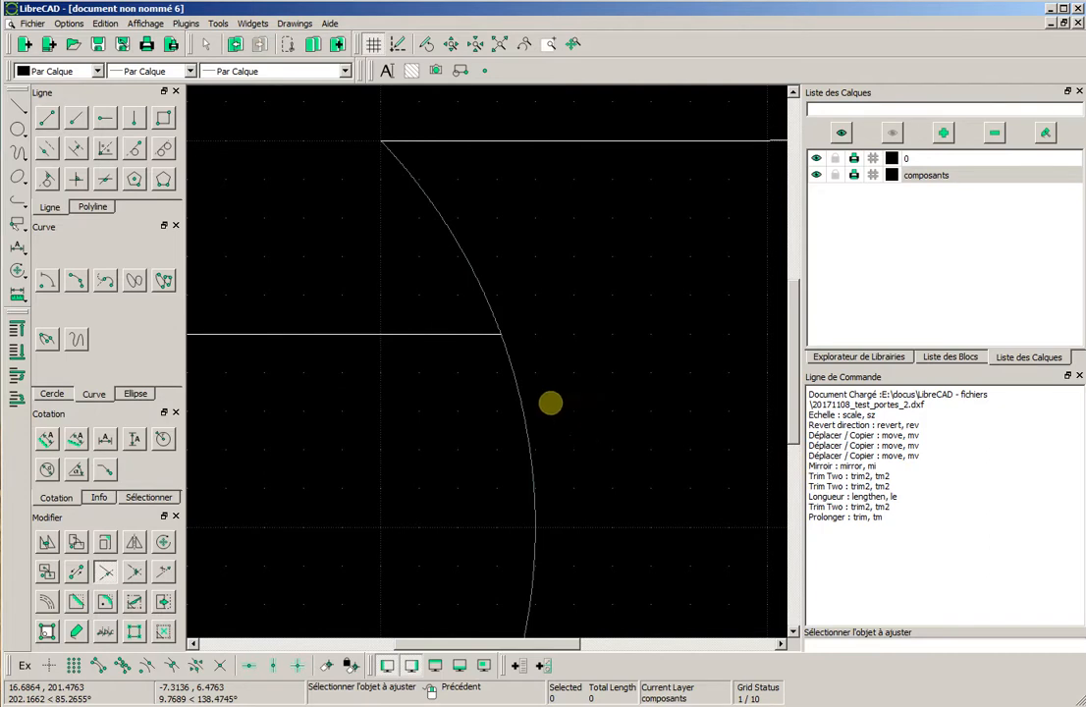
scroll(514, 465, "down", 3)
scroll(508, 551, "up", 1)
middle_click_drag(508, 552, 539, 402)
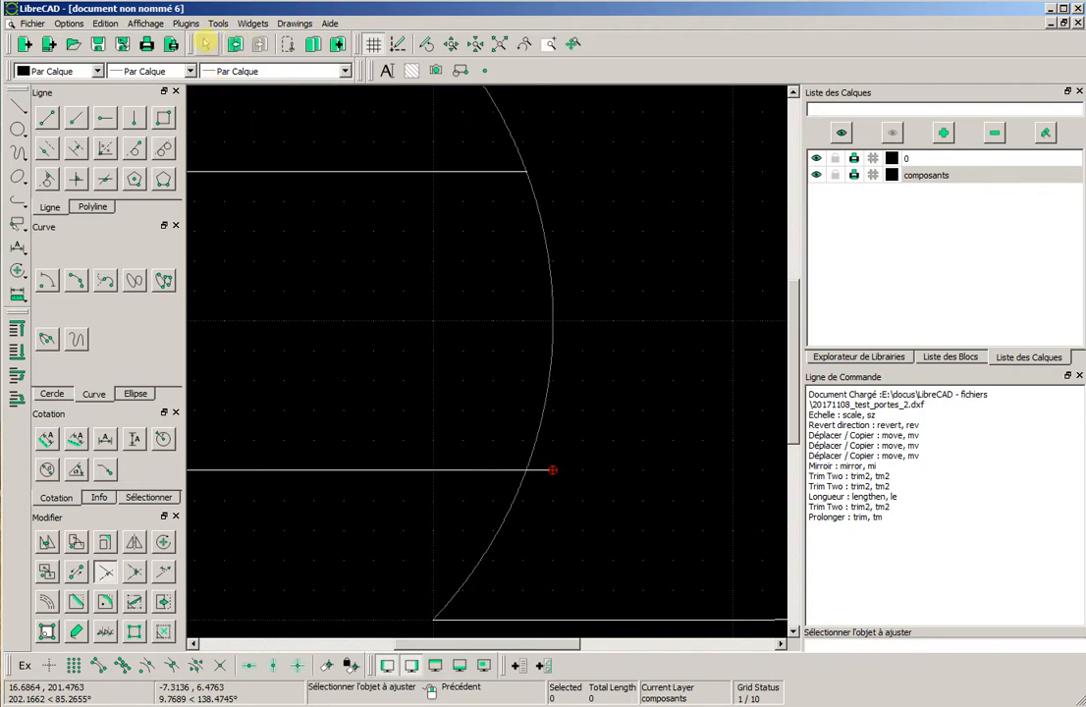
left_click(205, 43)
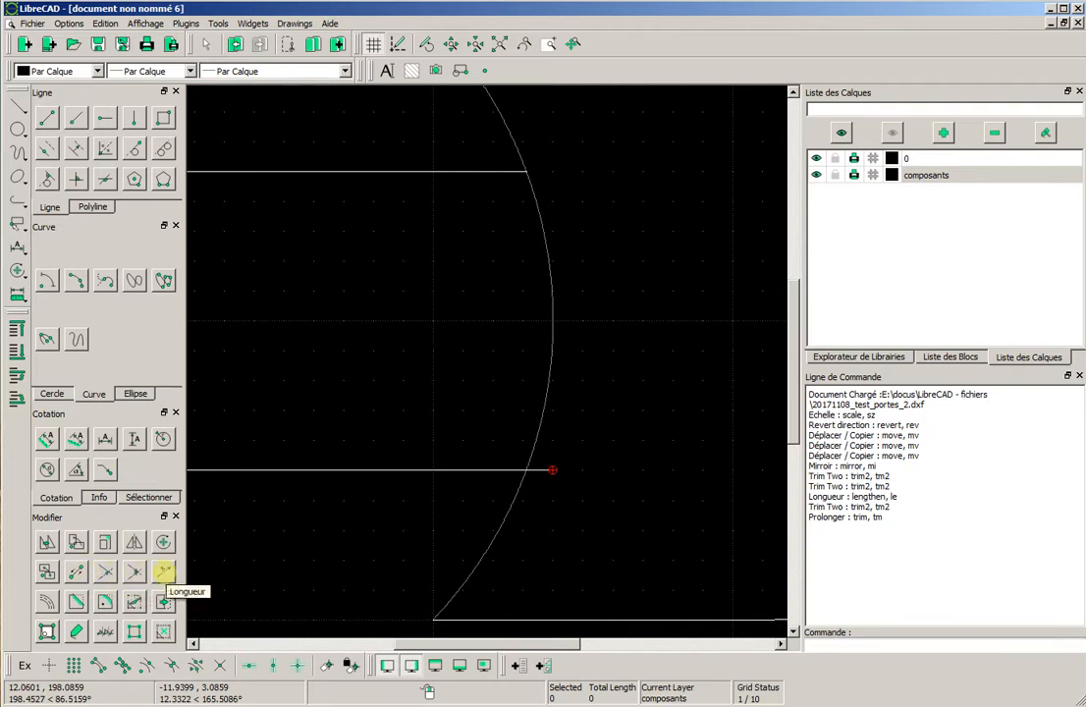
Try lengthening the lower input line by 1.0 at its inner end, and undo it
left_click(163, 570)
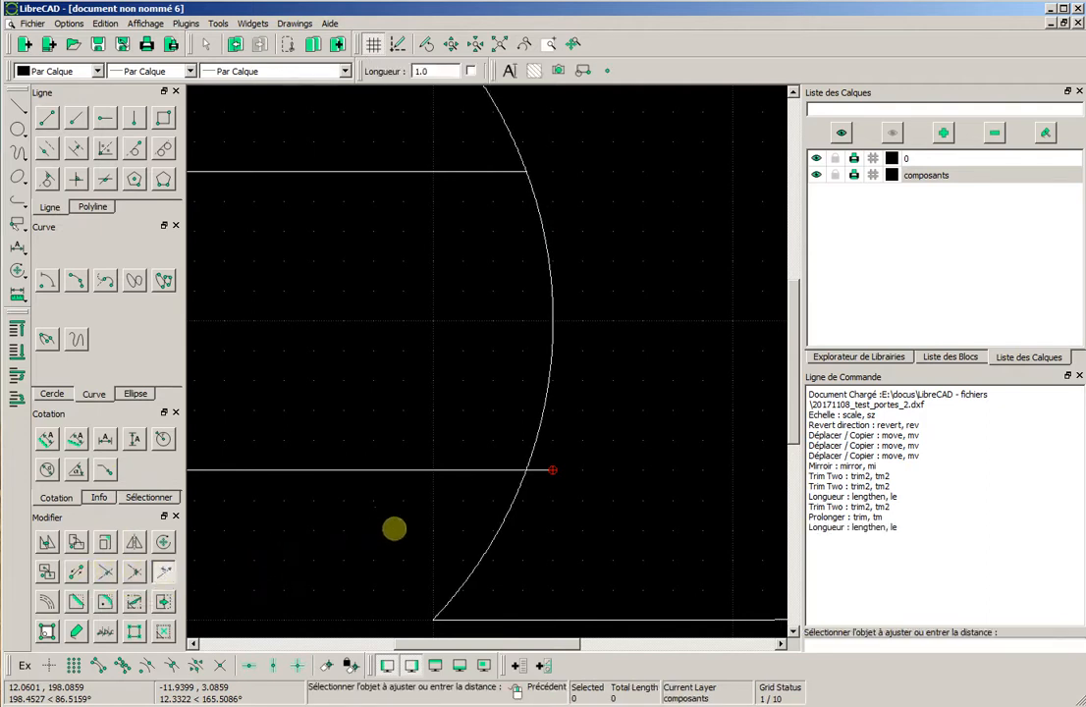
left_click(413, 474)
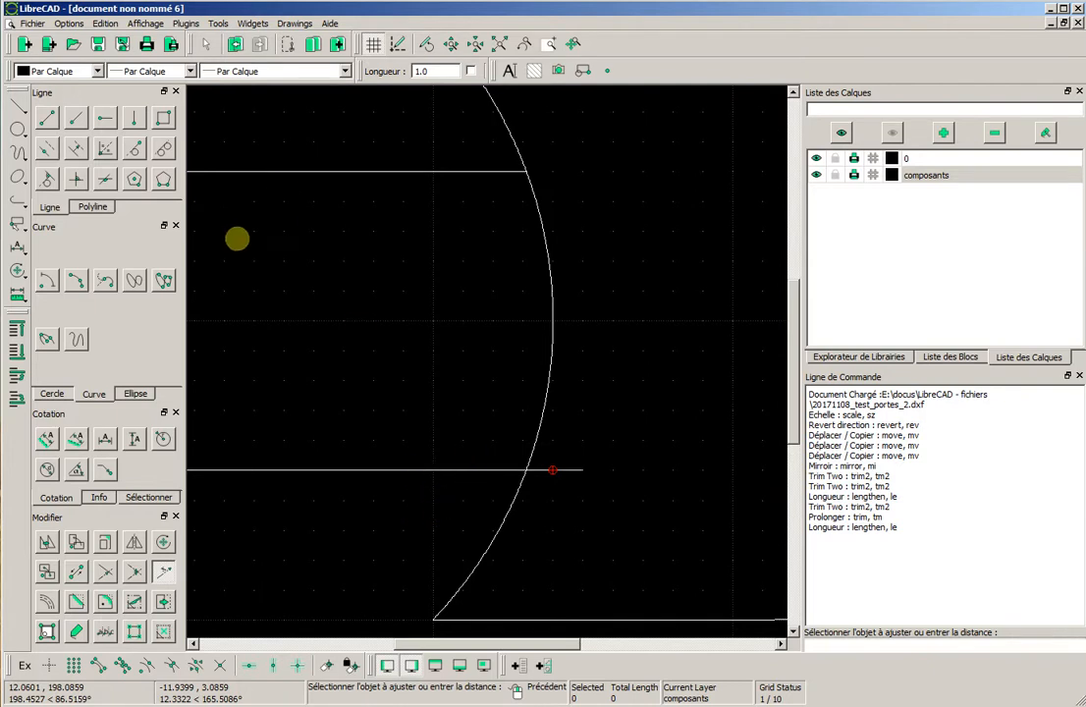
left_click(235, 44)
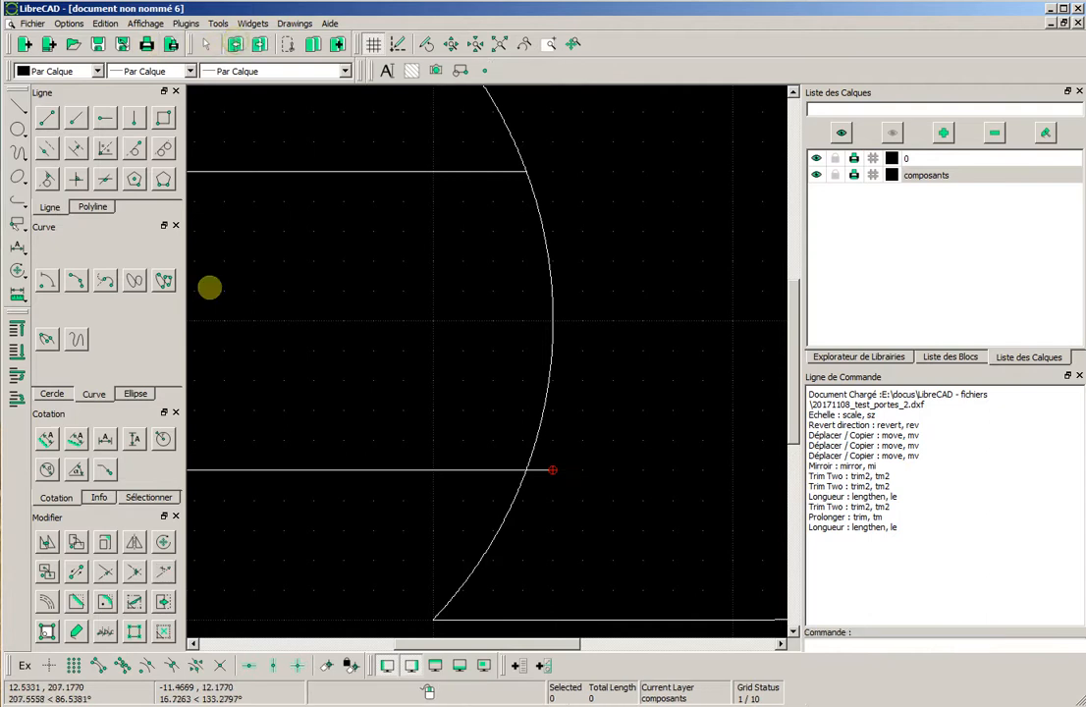
Trim the lower input line to the gate's back arc, using the arc as the limiting object
left_click(105, 572)
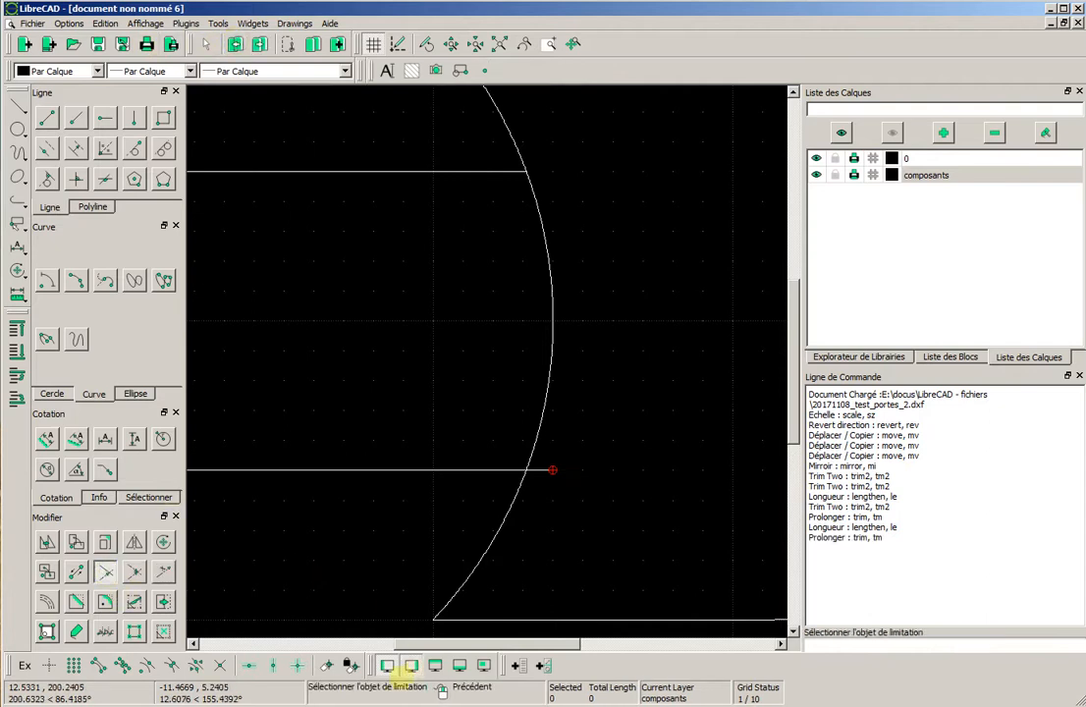
left_click(512, 514)
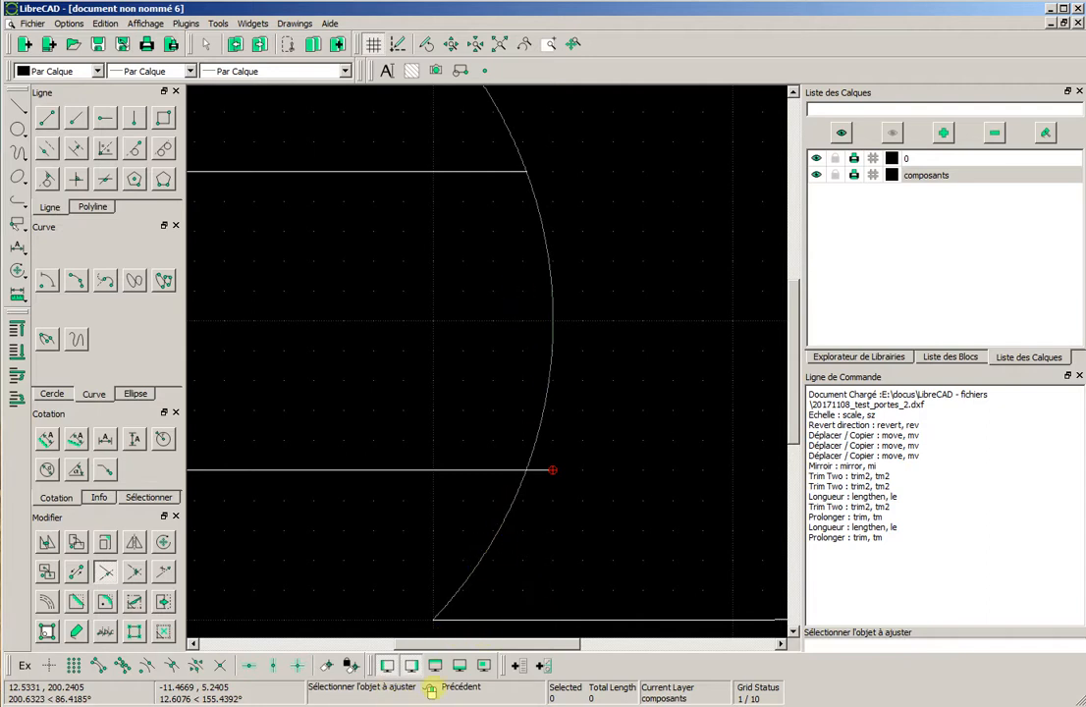
left_click(399, 471)
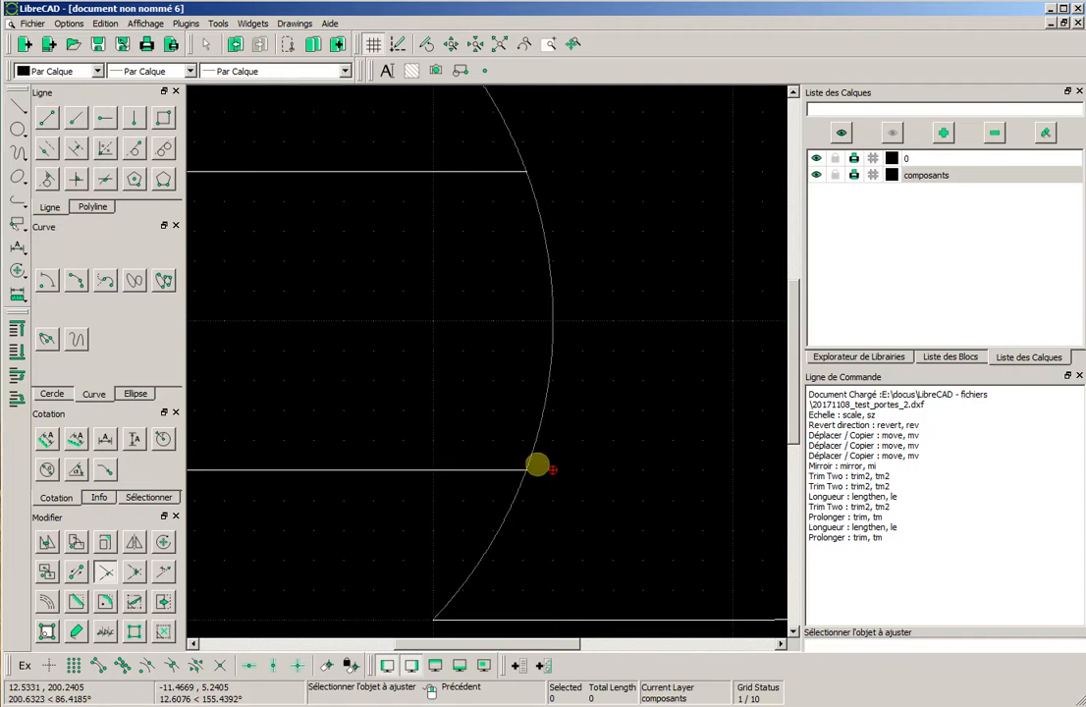
left_click(206, 43)
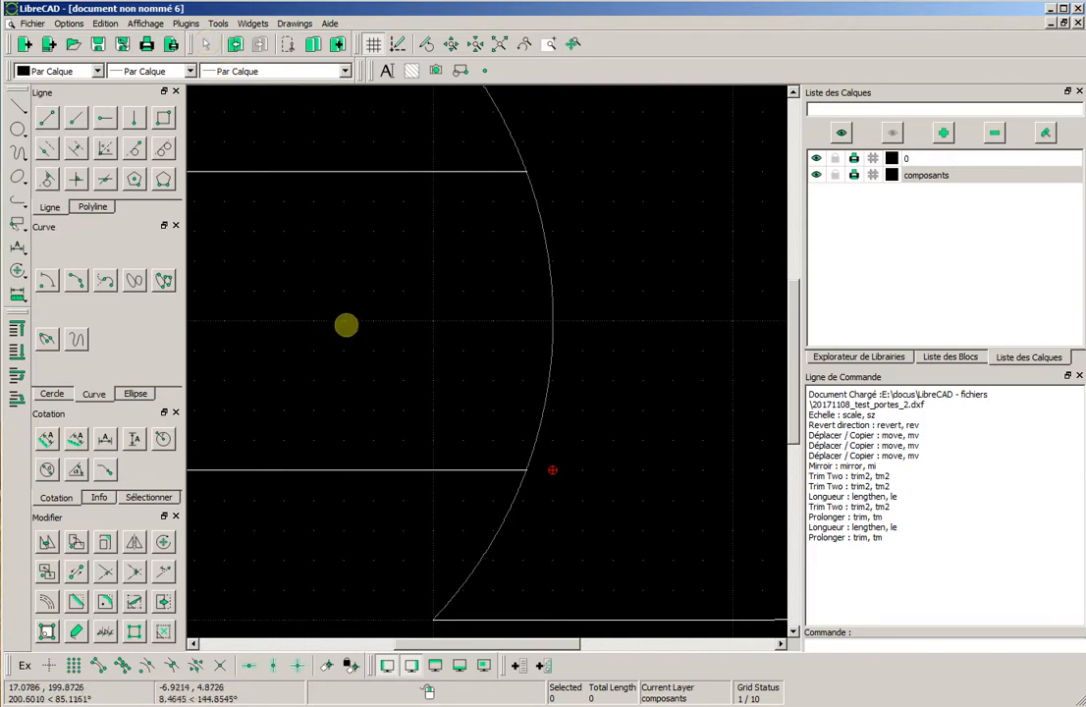
Save the drawing as 20171108_tuto_electronique.dxf in the LibreCAD - fichiers folder
scroll(424, 403, "down", 4)
scroll(569, 383, "down", 5)
scroll(563, 347, "down", 4)
scroll(550, 324, "down", 4)
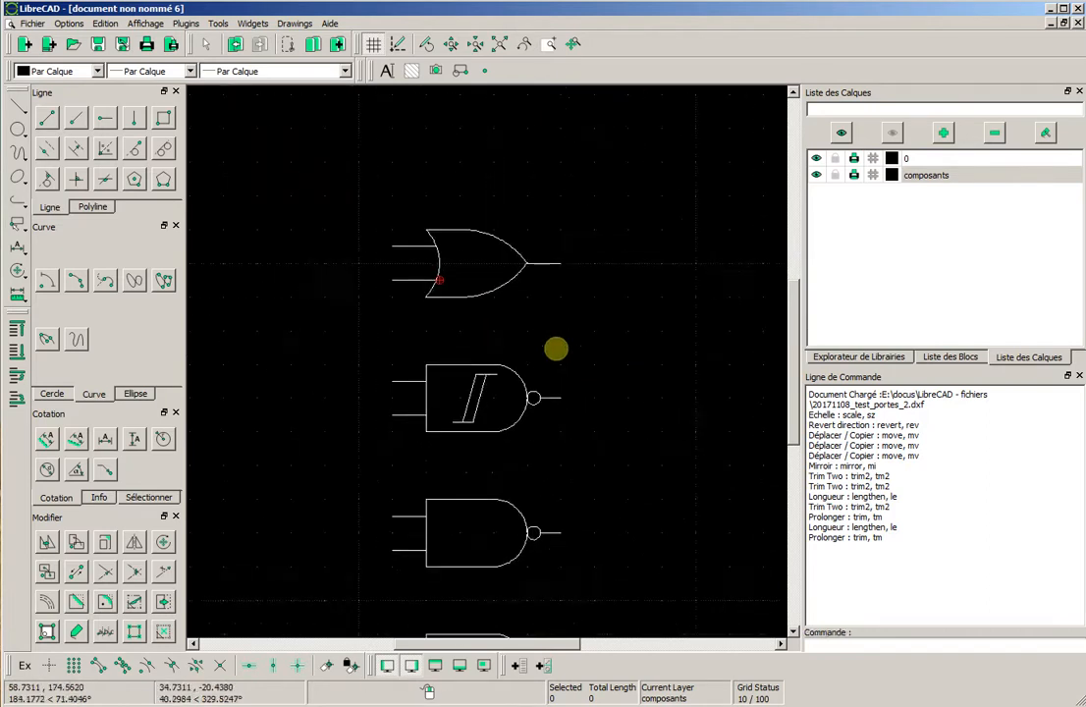
middle_click_drag(601, 393, 540, 282)
scroll(541, 282, "down", 1)
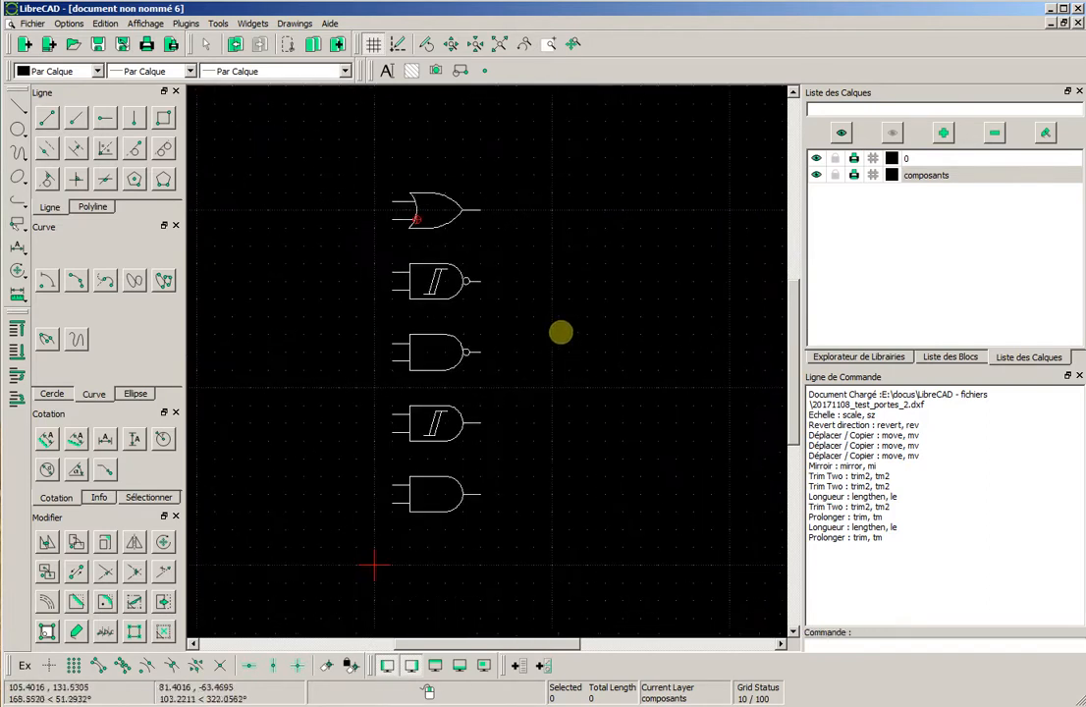
left_click(98, 43)
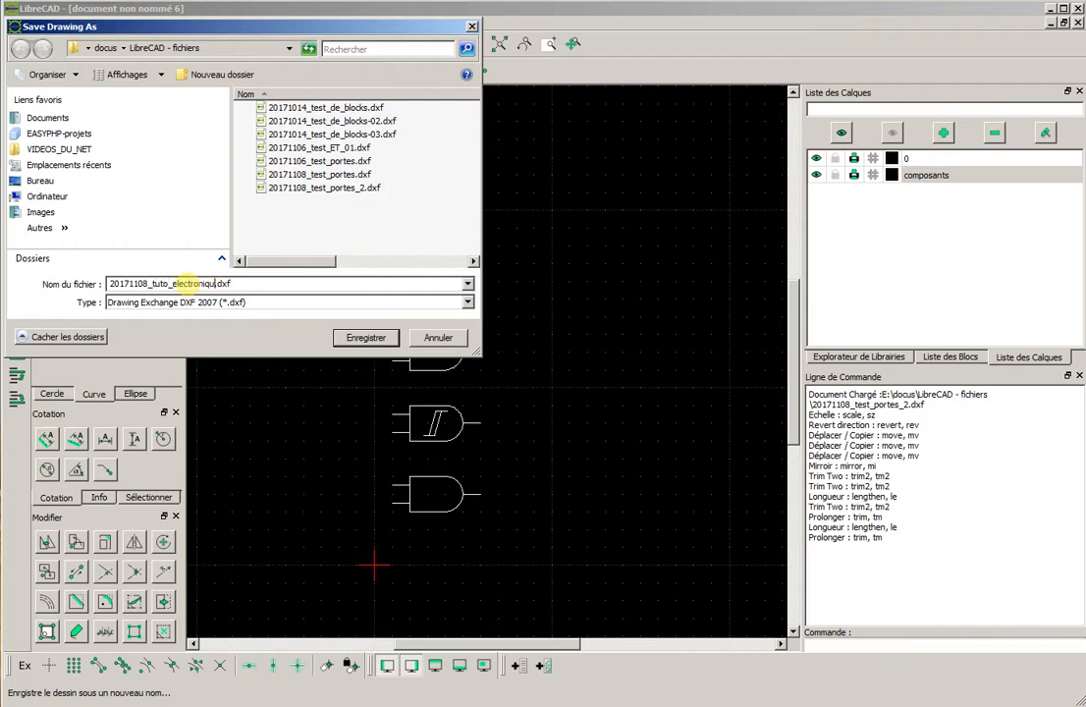
left_click(357, 337)
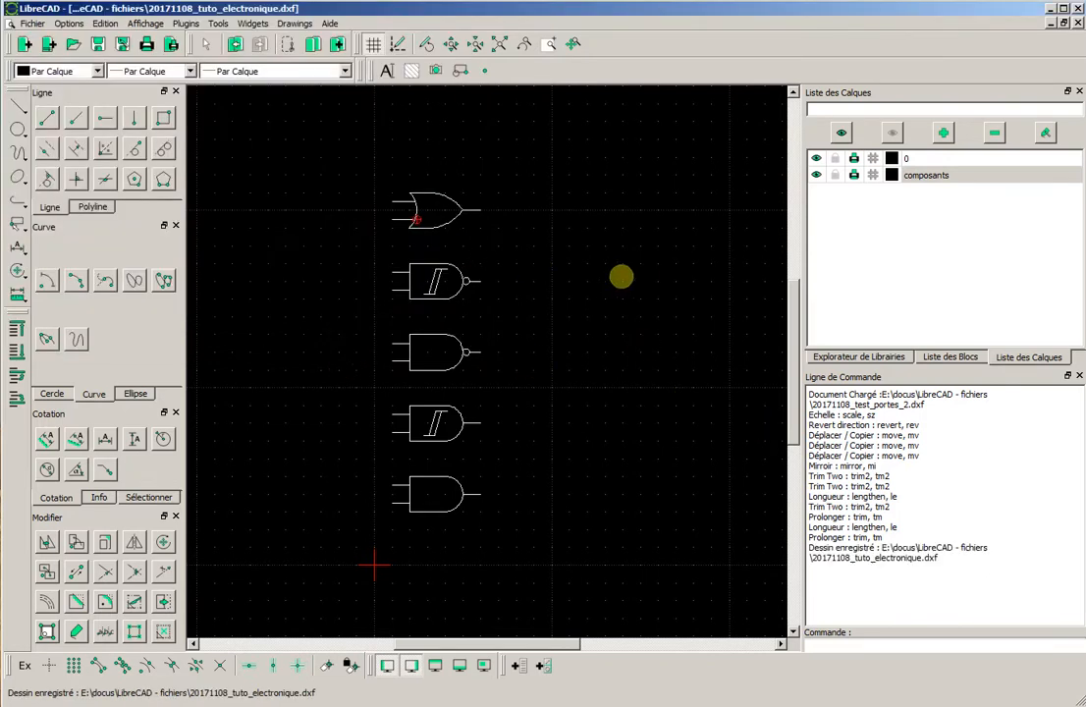
Copy the whole curved-back gate 40 units straight up from its output end, keeping the original
scroll(503, 280, "down", 1)
middle_click_drag(497, 258, 508, 331)
scroll(508, 331, "down", 1)
scroll(507, 327, "up", 3)
scroll(471, 294, "up", 2)
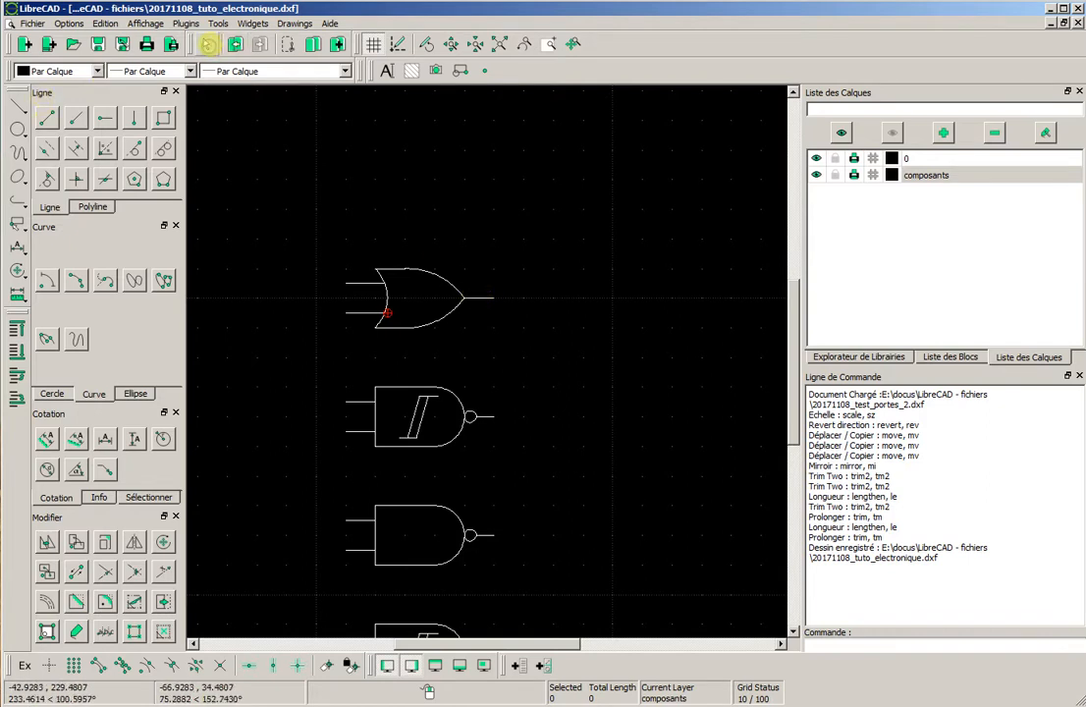
left_click_drag(316, 223, 542, 349)
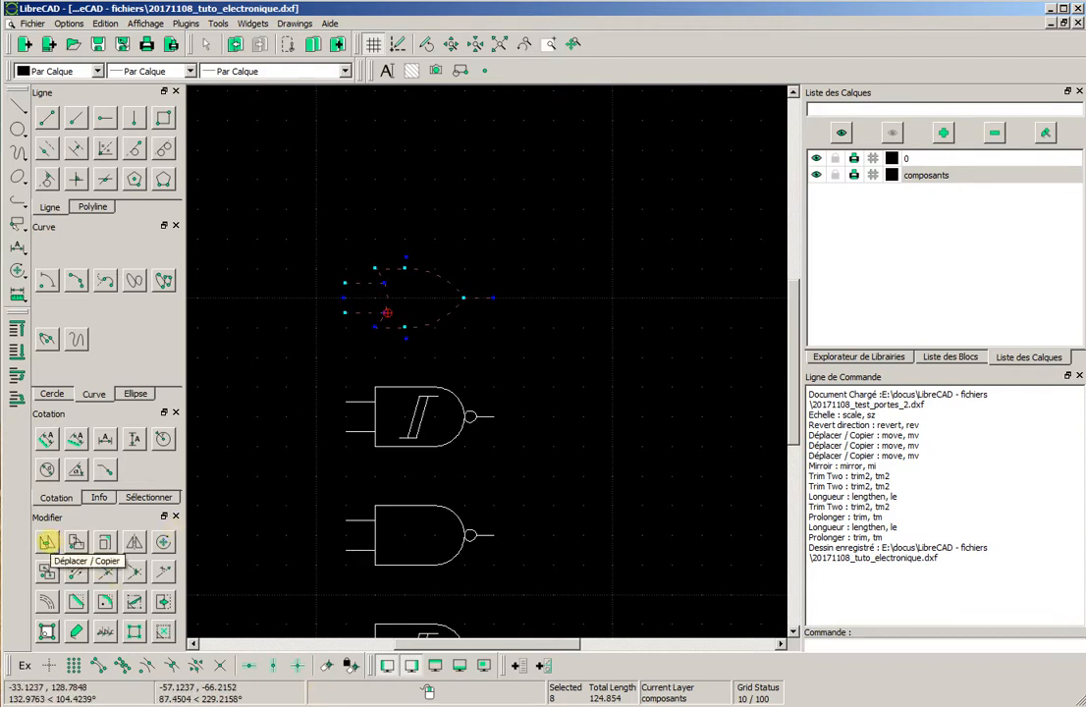
left_click(46, 541)
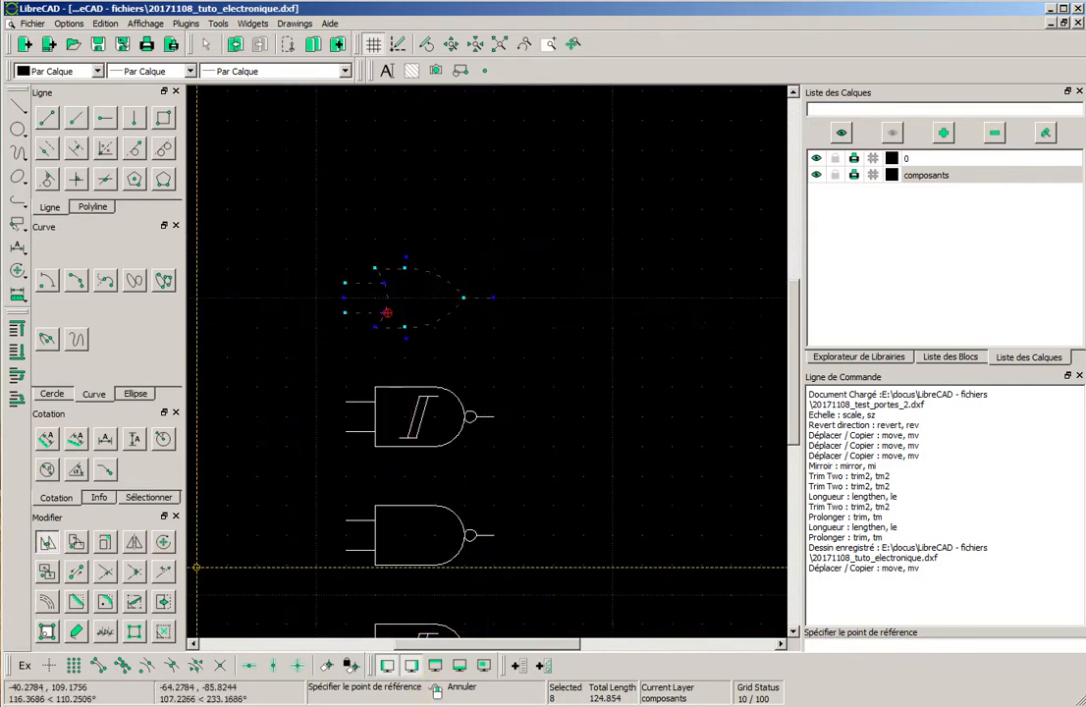
left_click(494, 297)
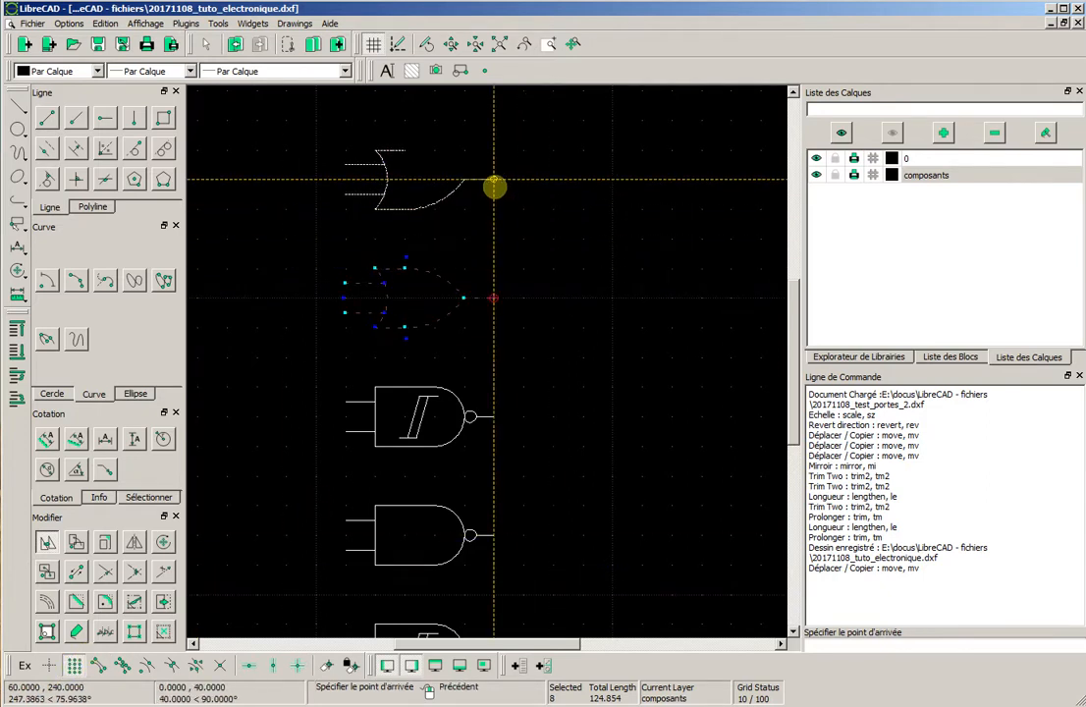
left_click(494, 186)
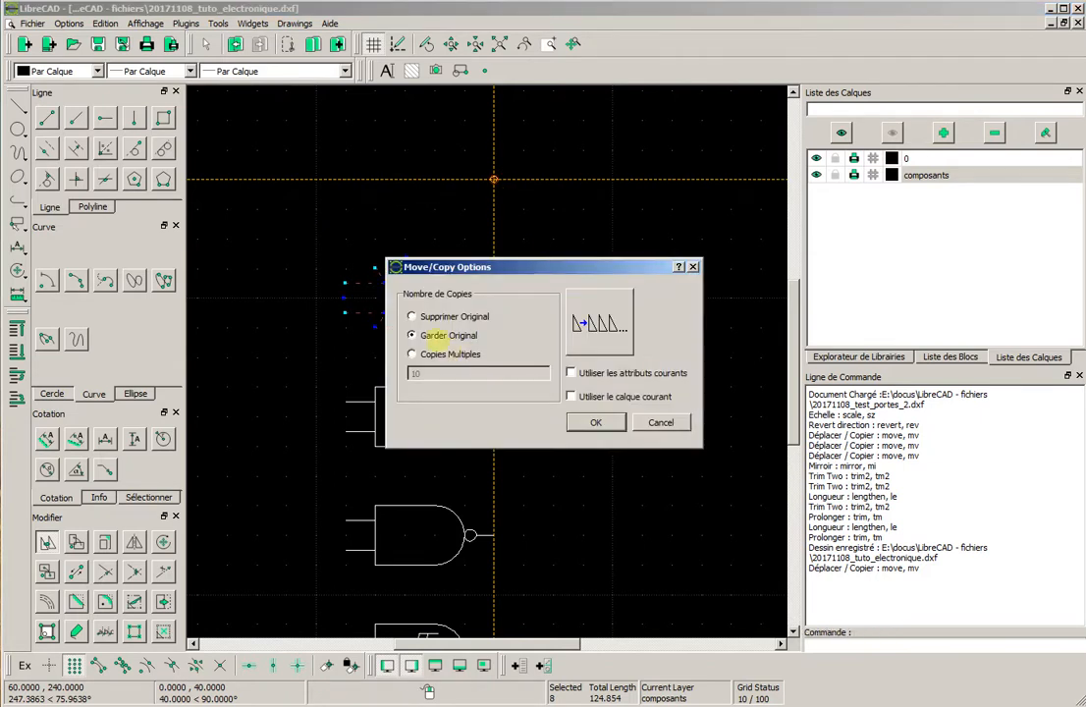
left_click(595, 422)
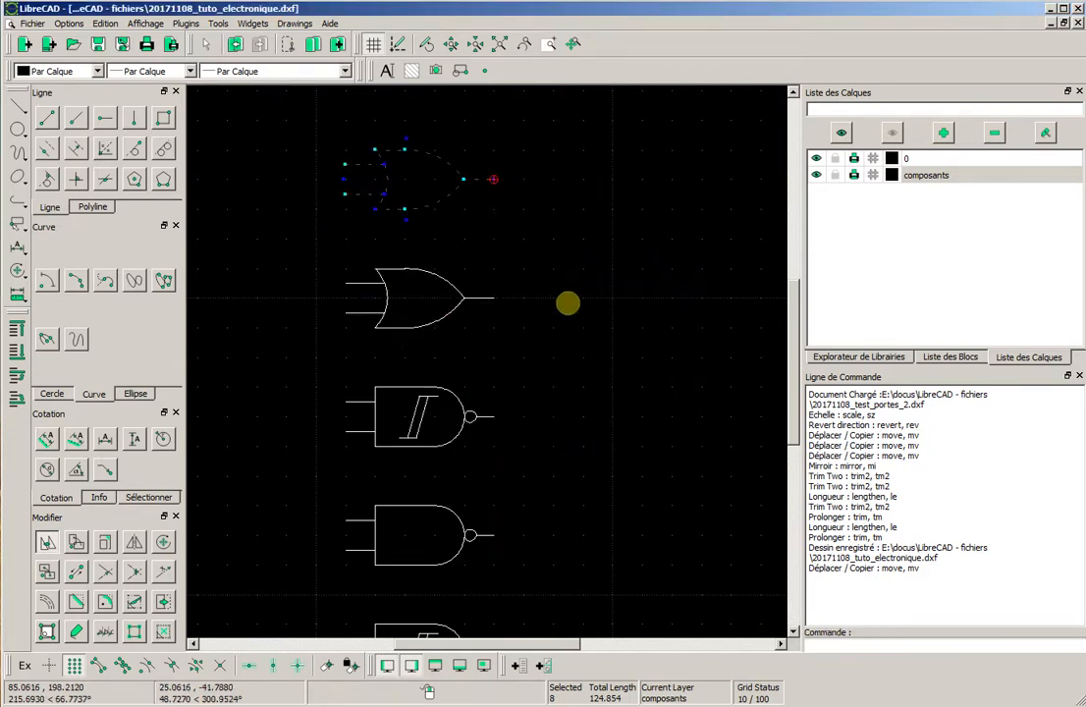
Delete the output line of the copied curved-back gate and clear the selection
scroll(550, 201, "up", 1)
middle_click_drag(550, 210, 570, 357)
scroll(573, 353, "up", 2)
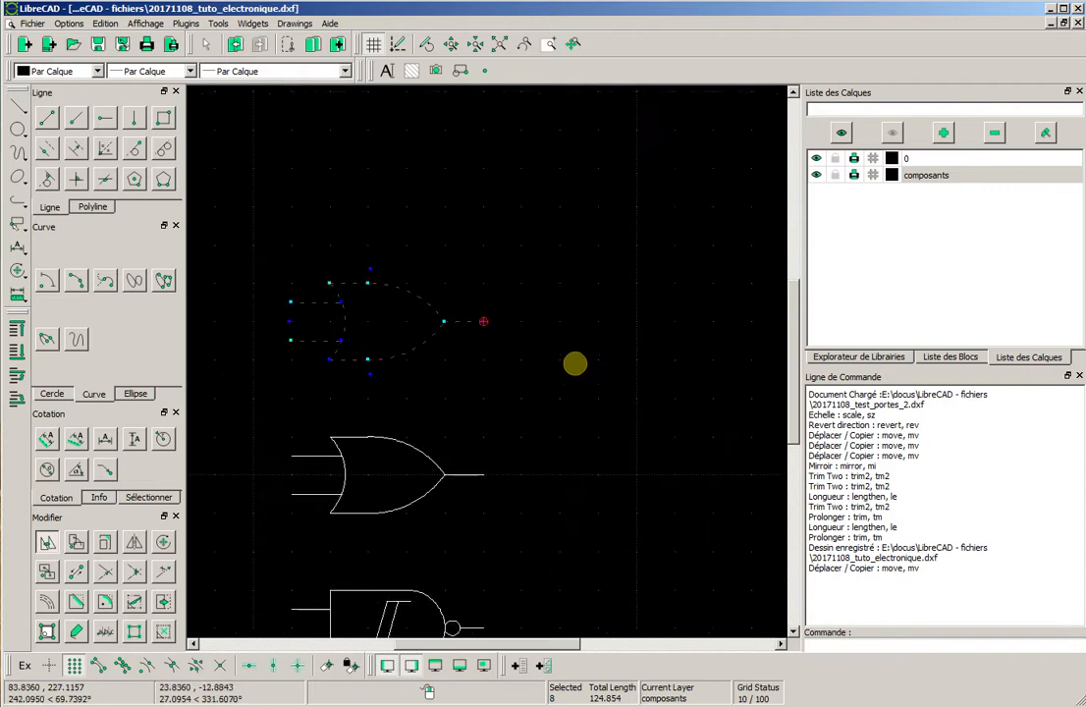
scroll(565, 344, "up", 1)
scroll(546, 337, "up", 3)
middle_click_drag(364, 337, 563, 330)
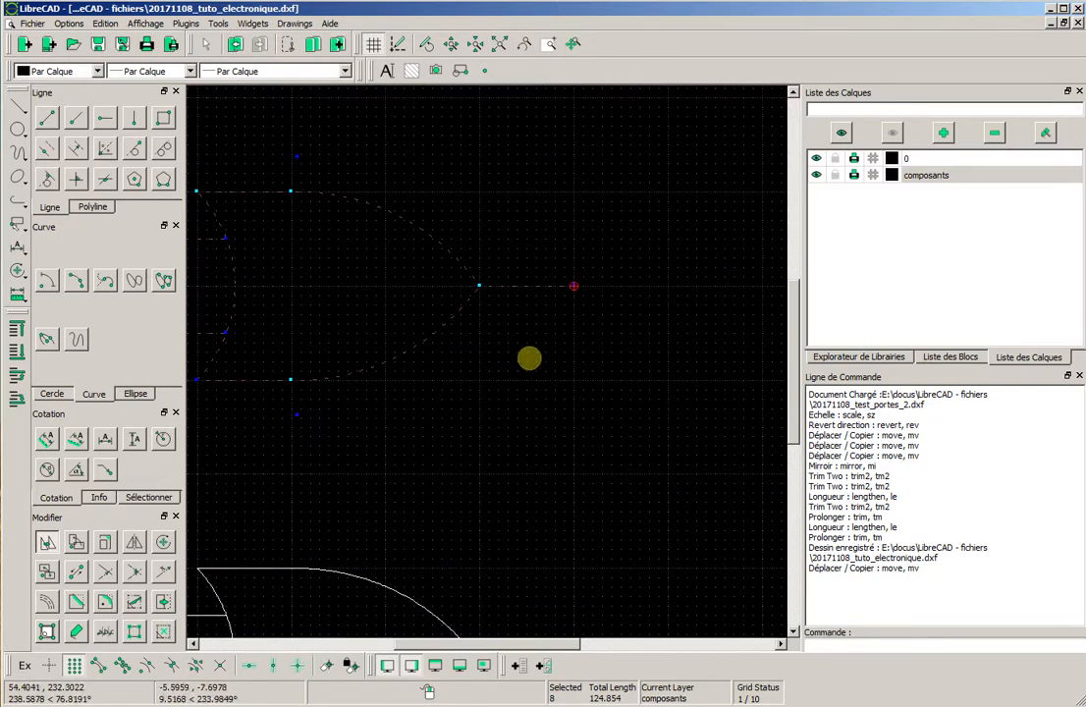
scroll(539, 341, "up", 1)
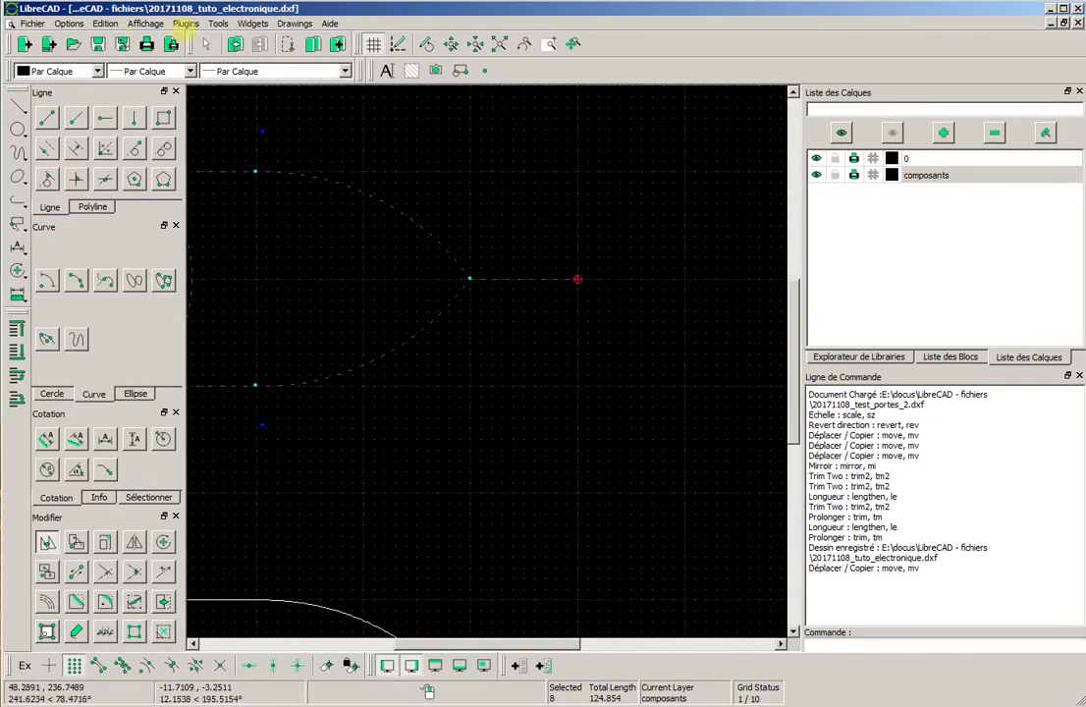
left_click(206, 44)
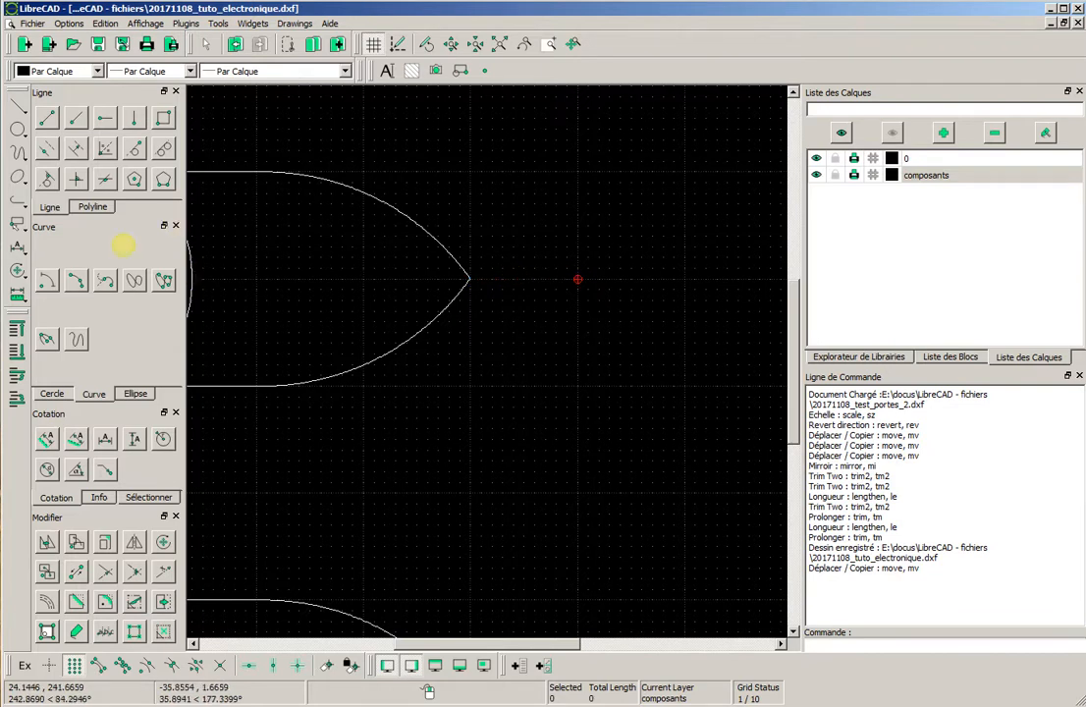
Draw an inversion circle of radius 2 centred at 52, 240, touching the copied gate's tip
left_click(17, 129)
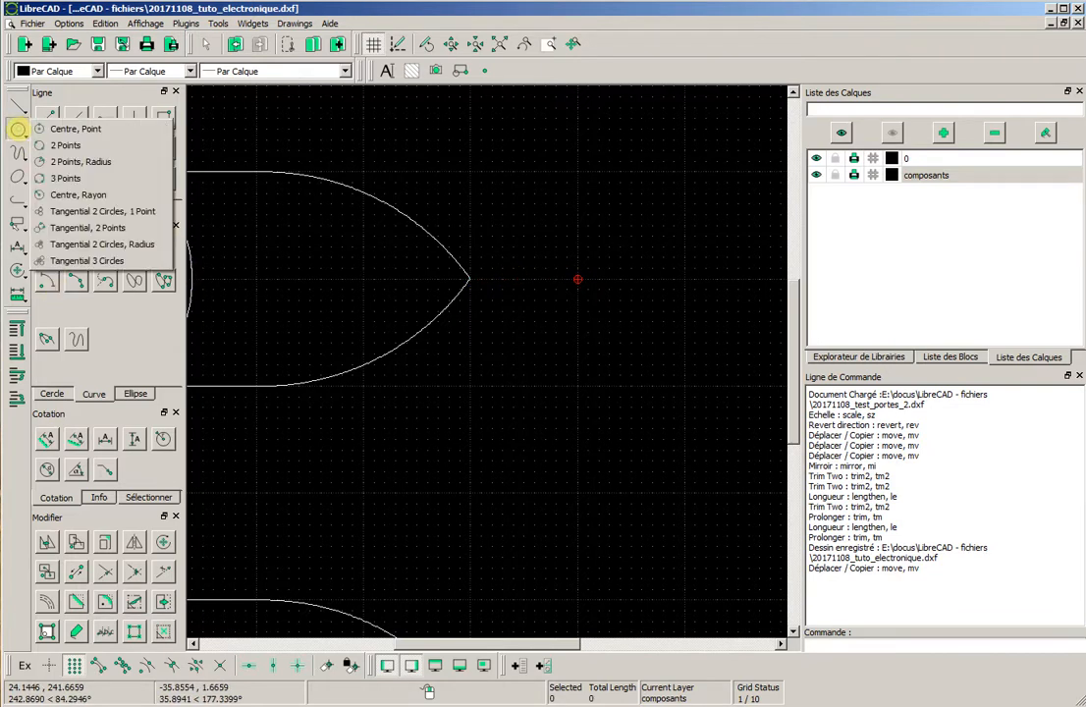
left_click(50, 112)
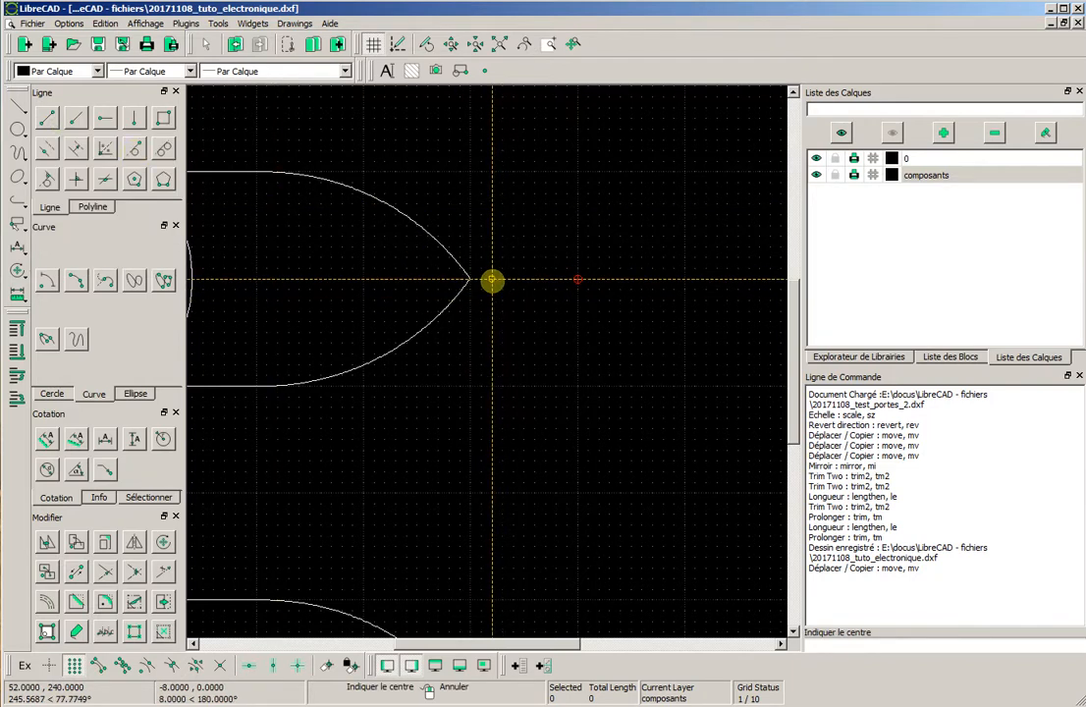
left_click(492, 280)
left_click(495, 302)
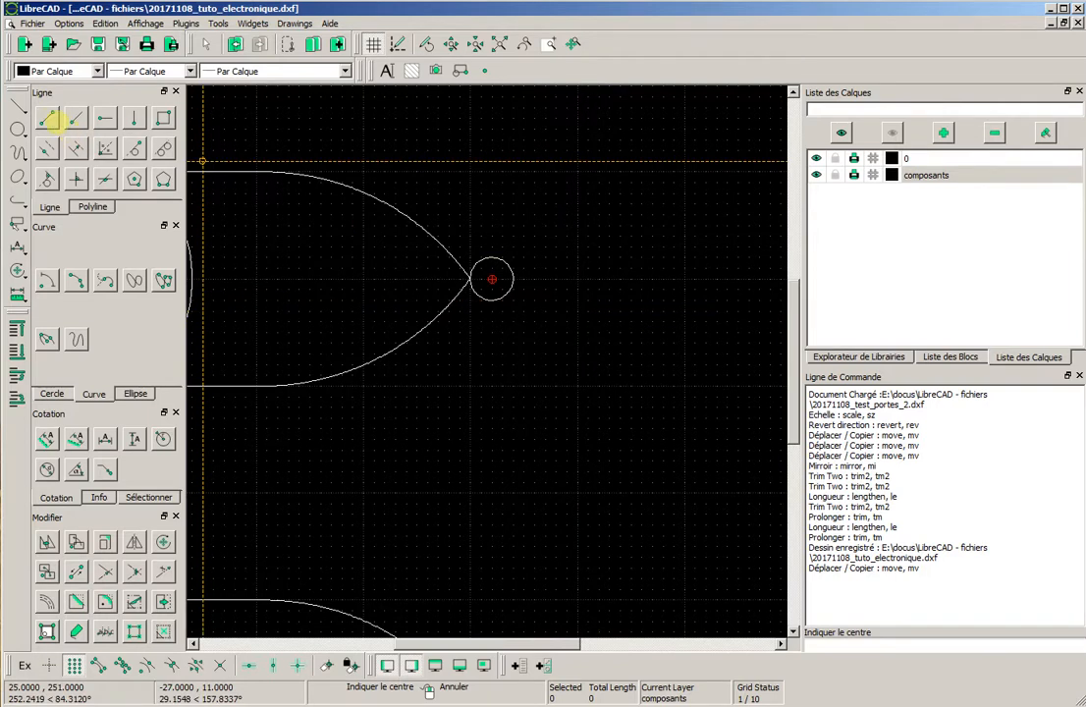
Draw a horizontal output line from the inversion circle's edge at 54, 240 to 60, 240 and save the drawing
left_click(47, 117)
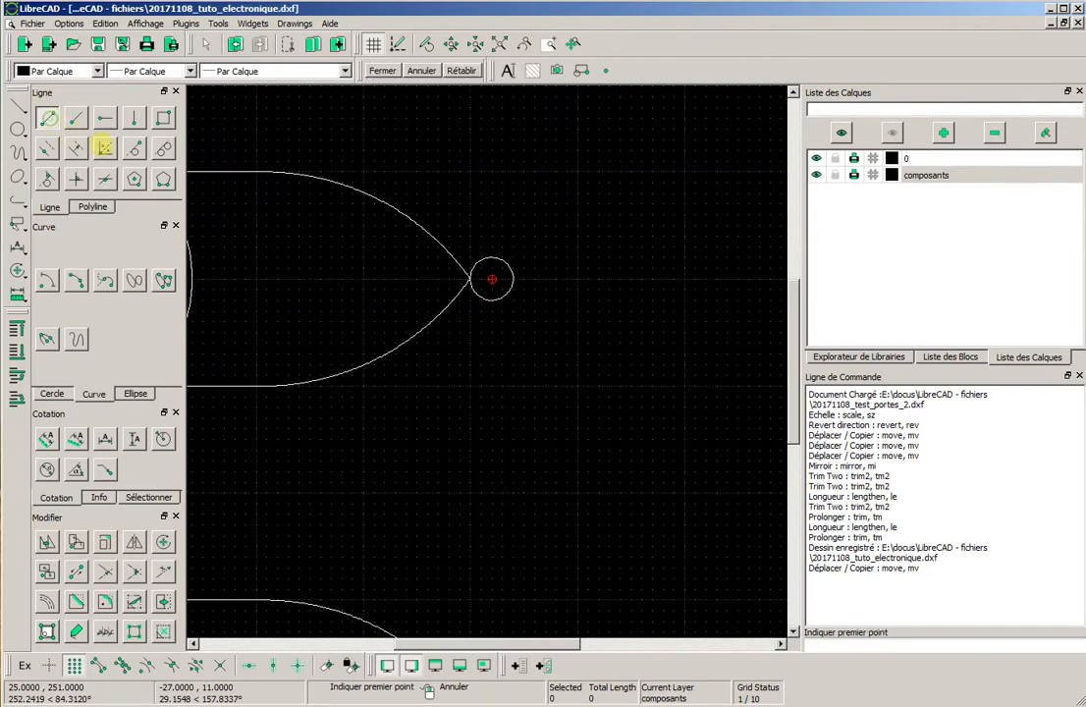
left_click(511, 280)
left_click(577, 280)
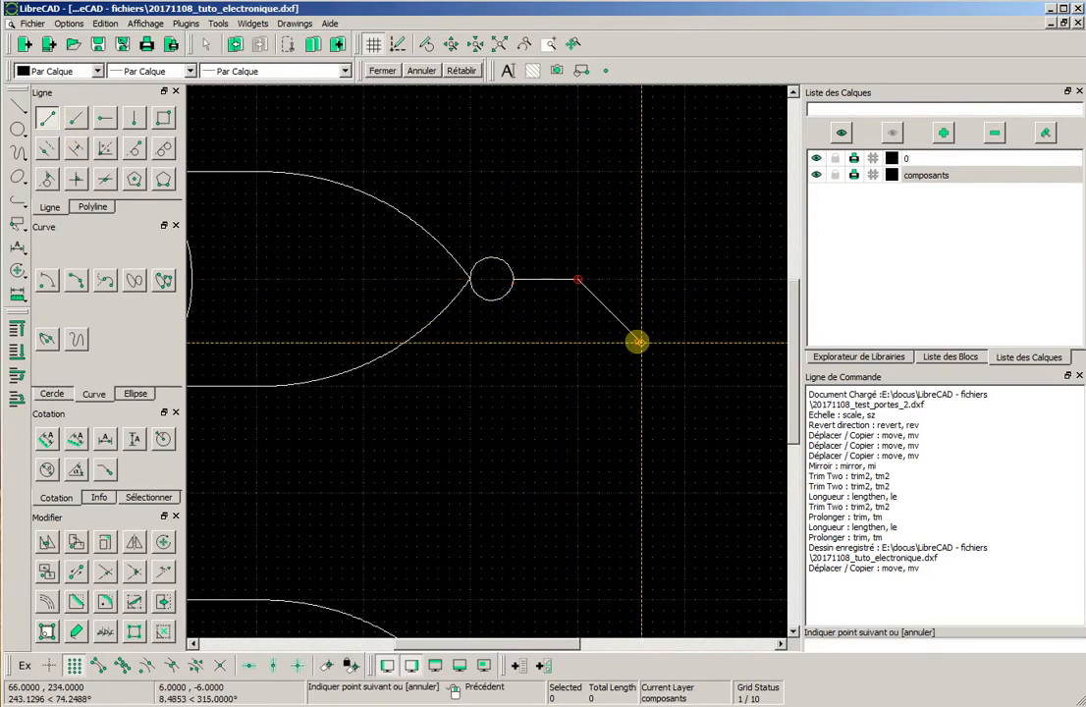
right_click(637, 340)
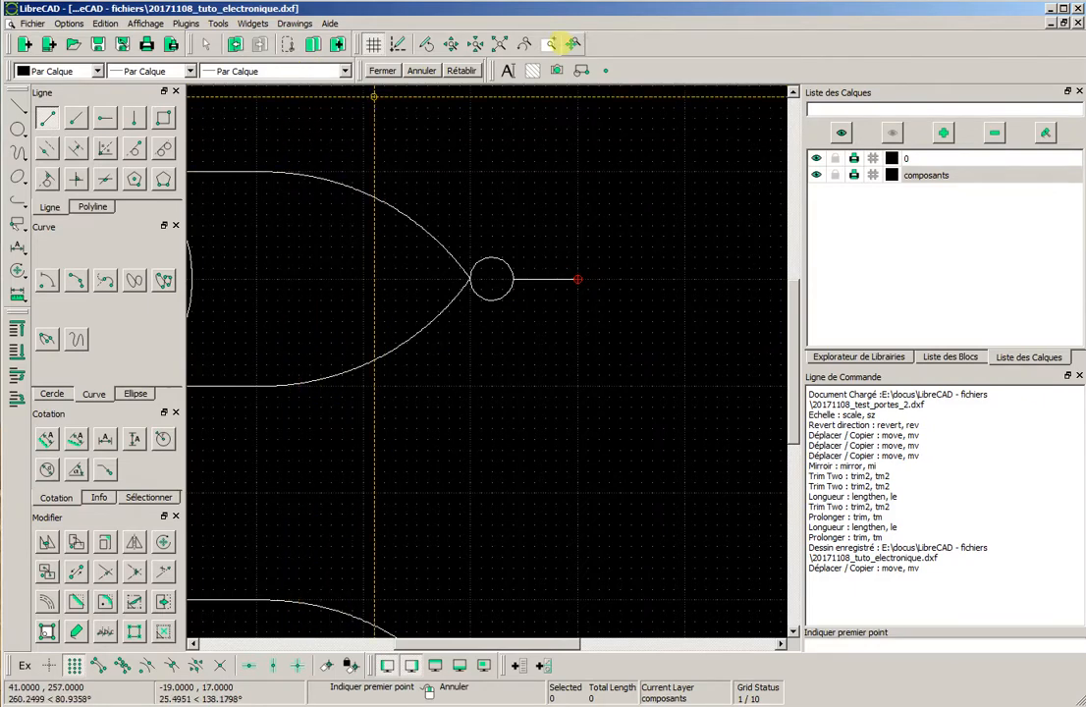
scroll(579, 255, "down", 8)
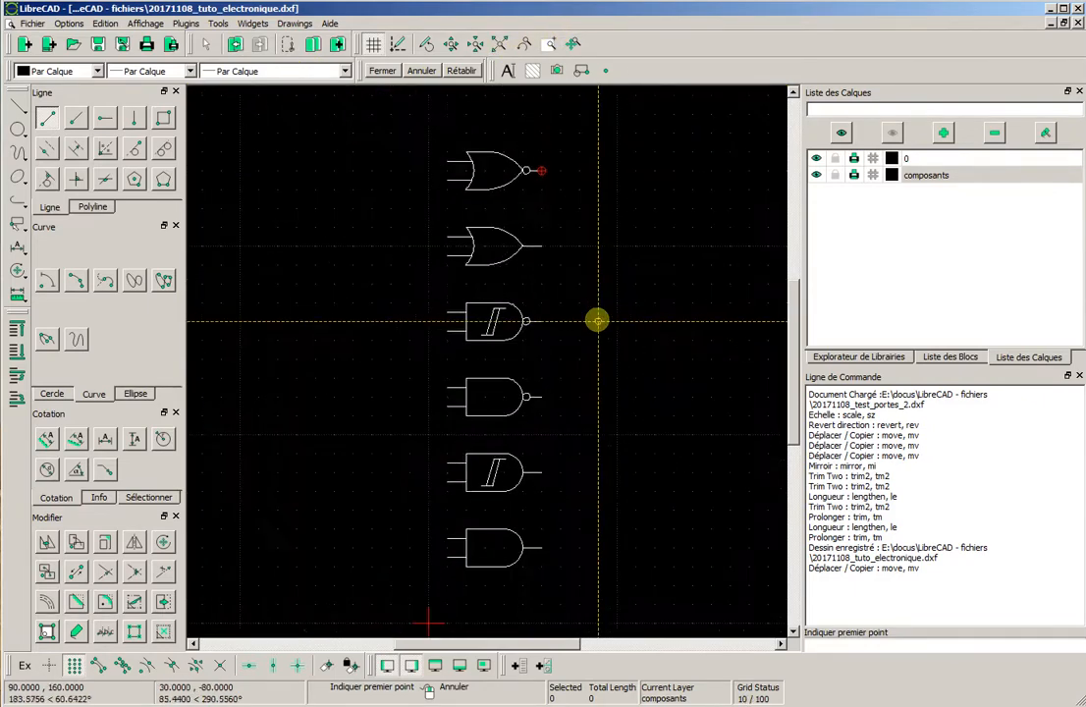
mouse_move(669, 327)
middle_mouse_down()
mouse_move(615, 310)
mouse_move(650, 315)
middle_mouse_up()
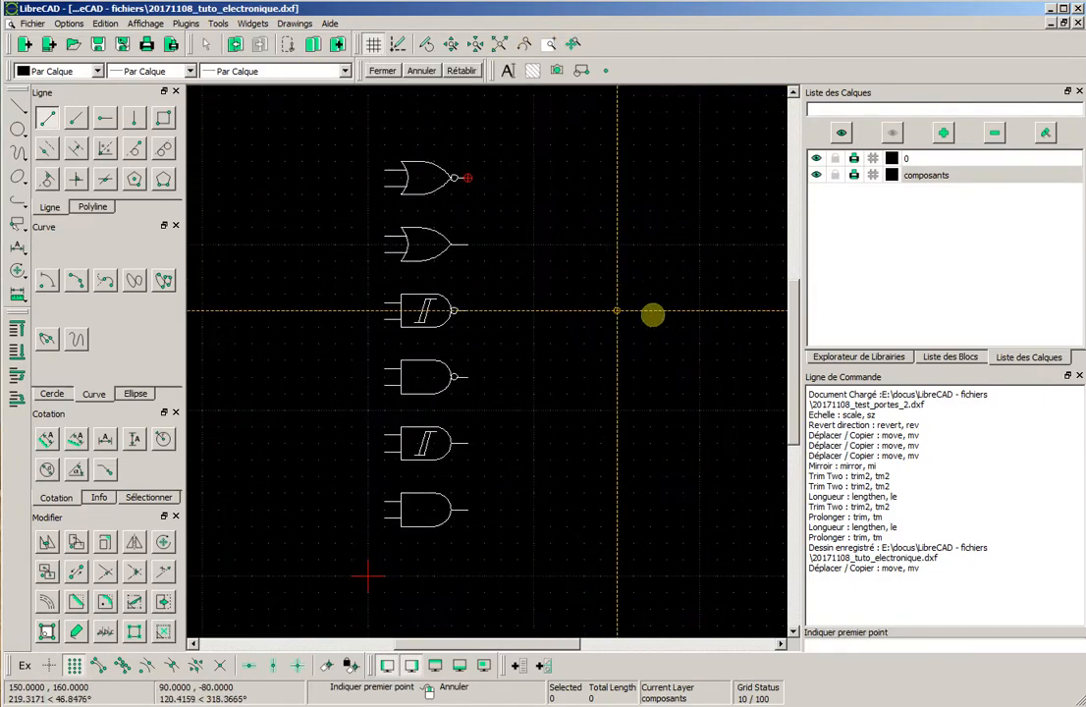
left_click(97, 43)
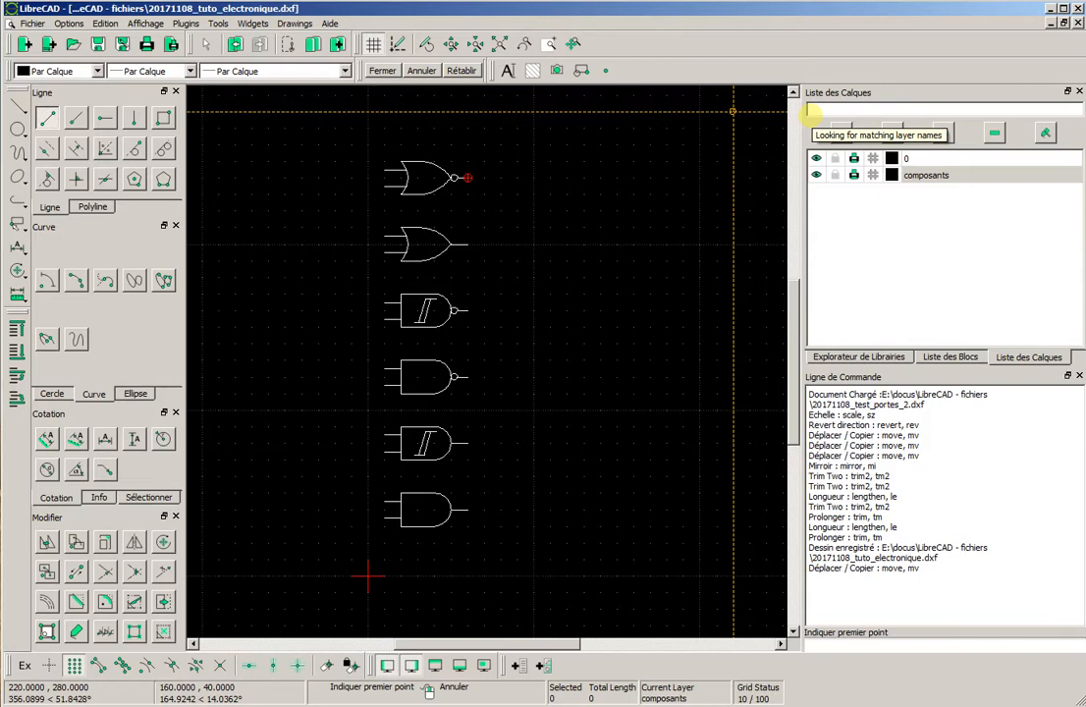
Draw a horizontal line from -60, 230 to -50, 230 in the empty area beside the gate column
middle_click_drag(531, 274, 630, 272)
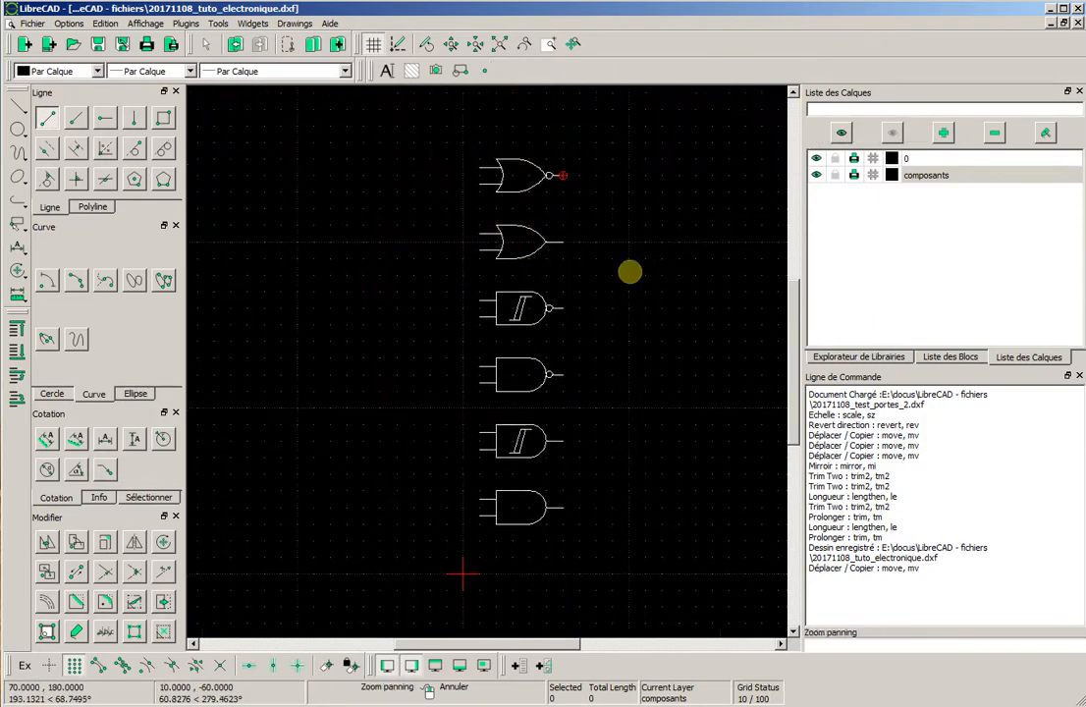
scroll(473, 265, "up", 2)
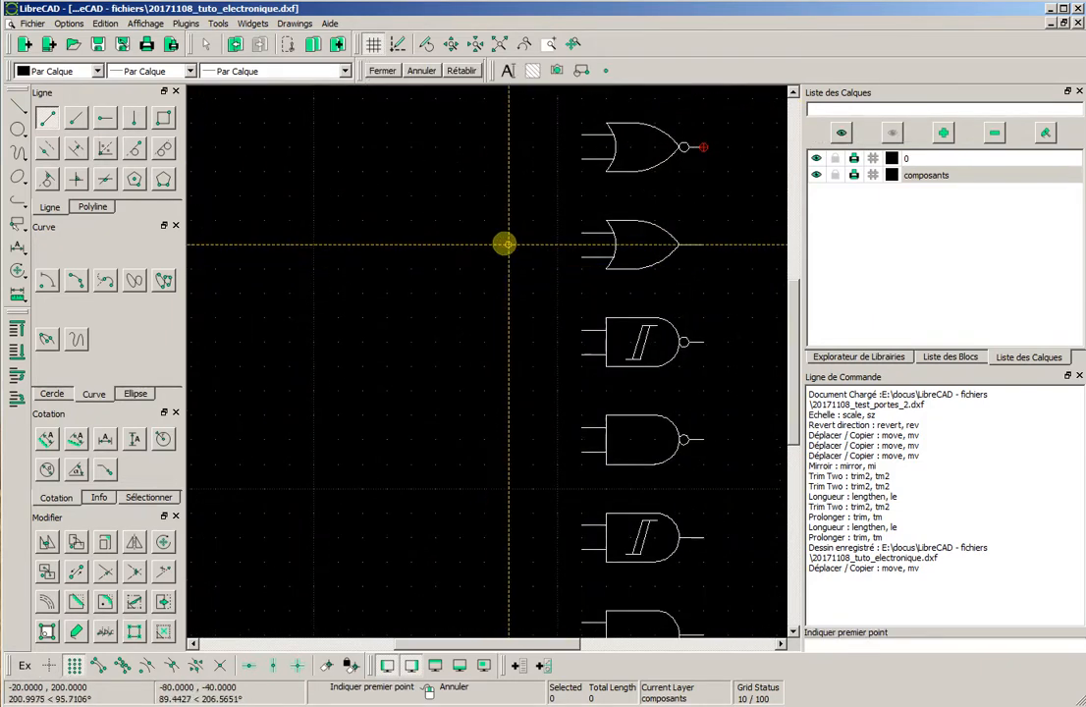
middle_click_drag(504, 243, 461, 289)
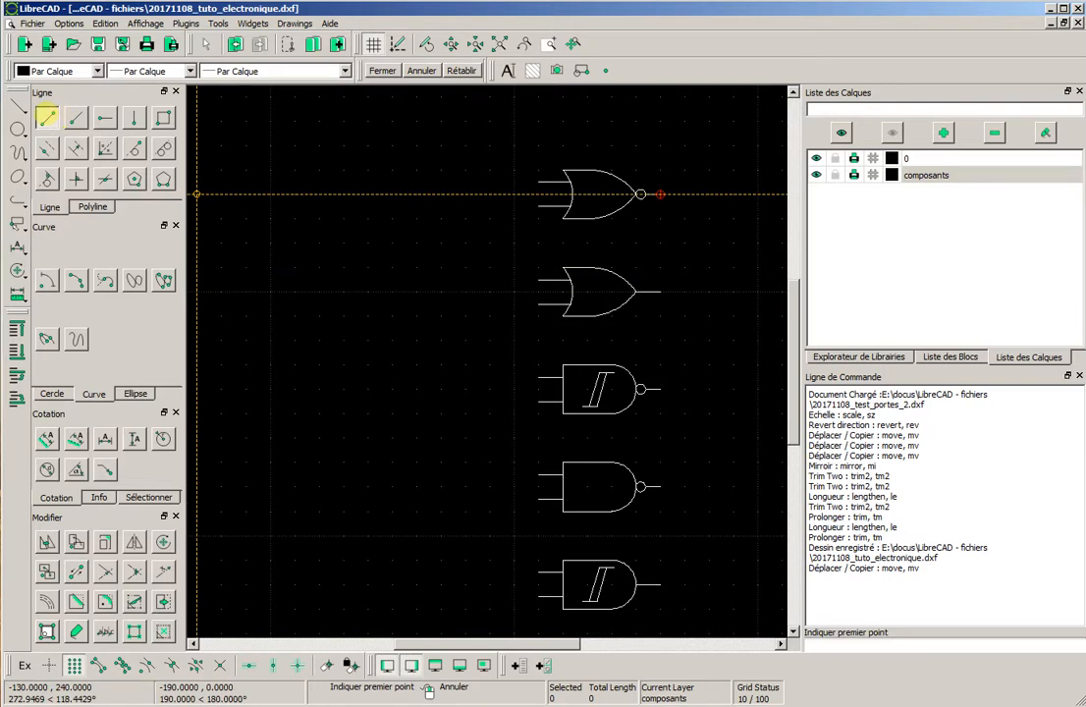
scroll(331, 340, "up", 3)
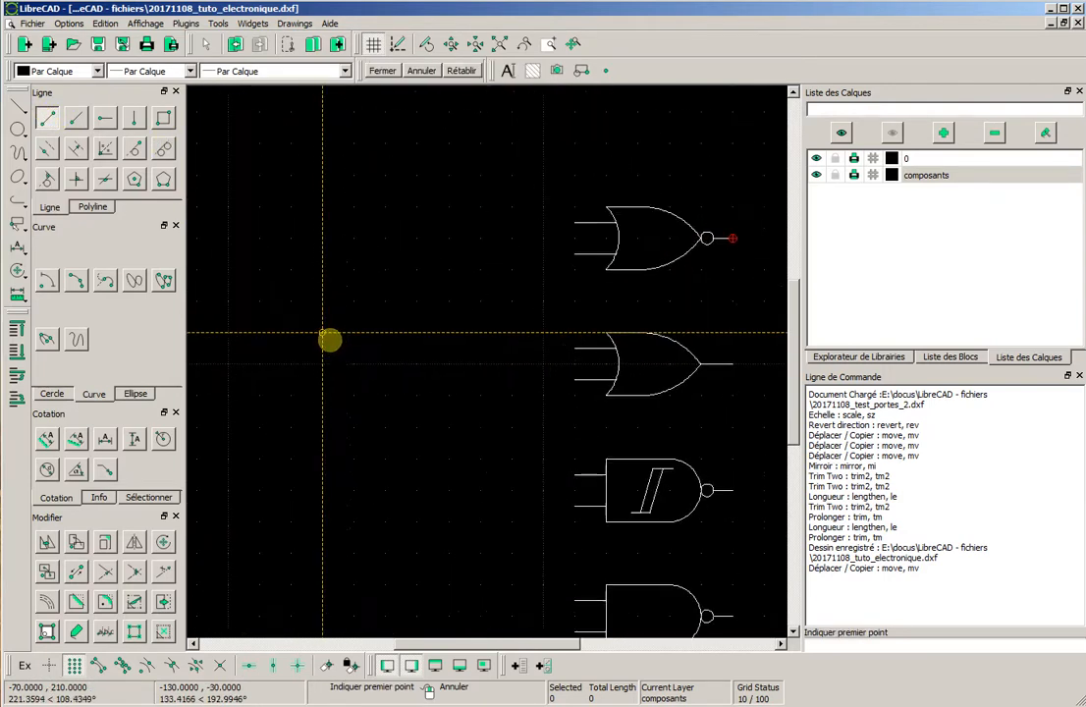
scroll(332, 339, "up", 1)
scroll(442, 319, "up", 1)
middle_click_drag(460, 291, 394, 349)
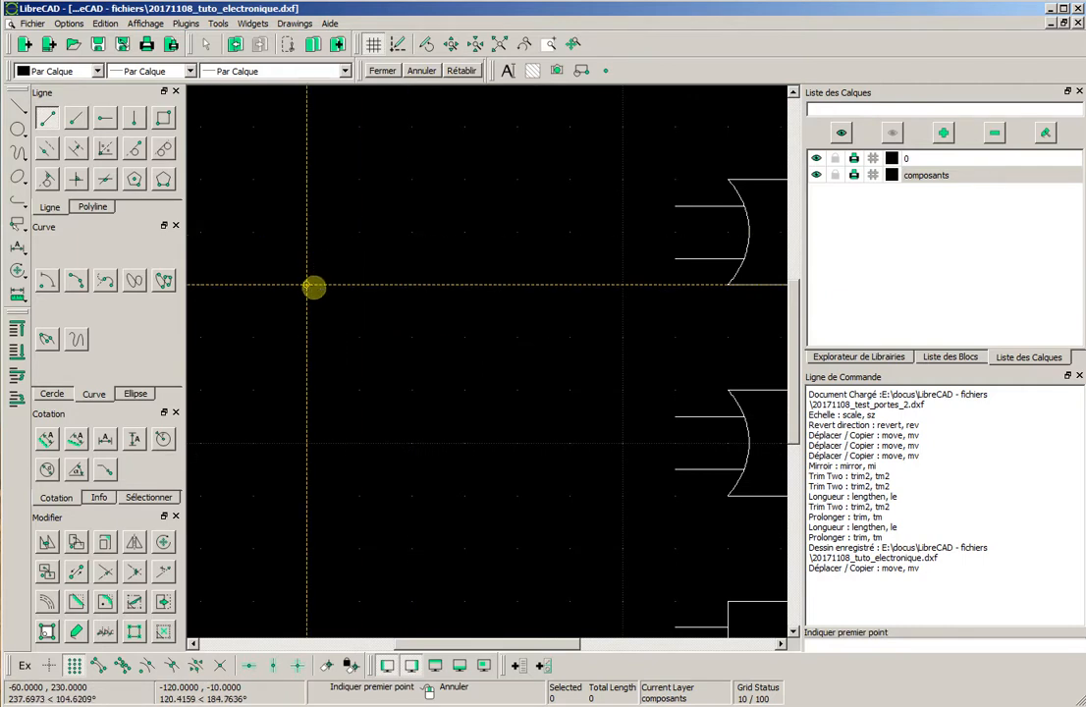
left_click(308, 286)
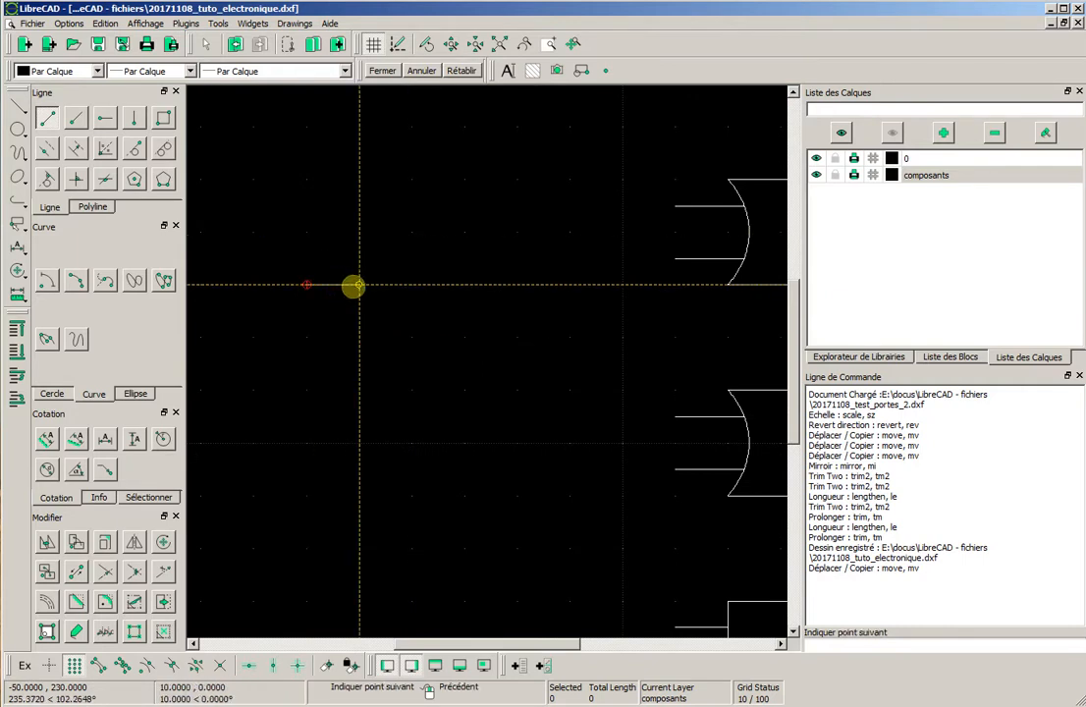
left_click(358, 285)
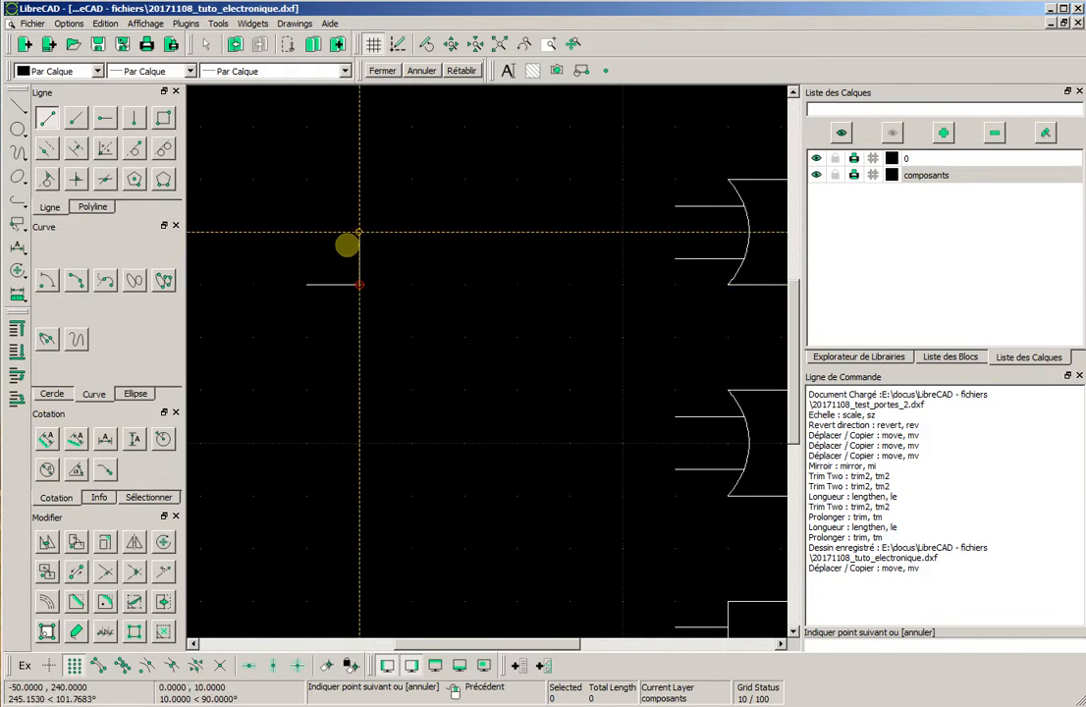
scroll(339, 305, "up", 2)
right_click(355, 310)
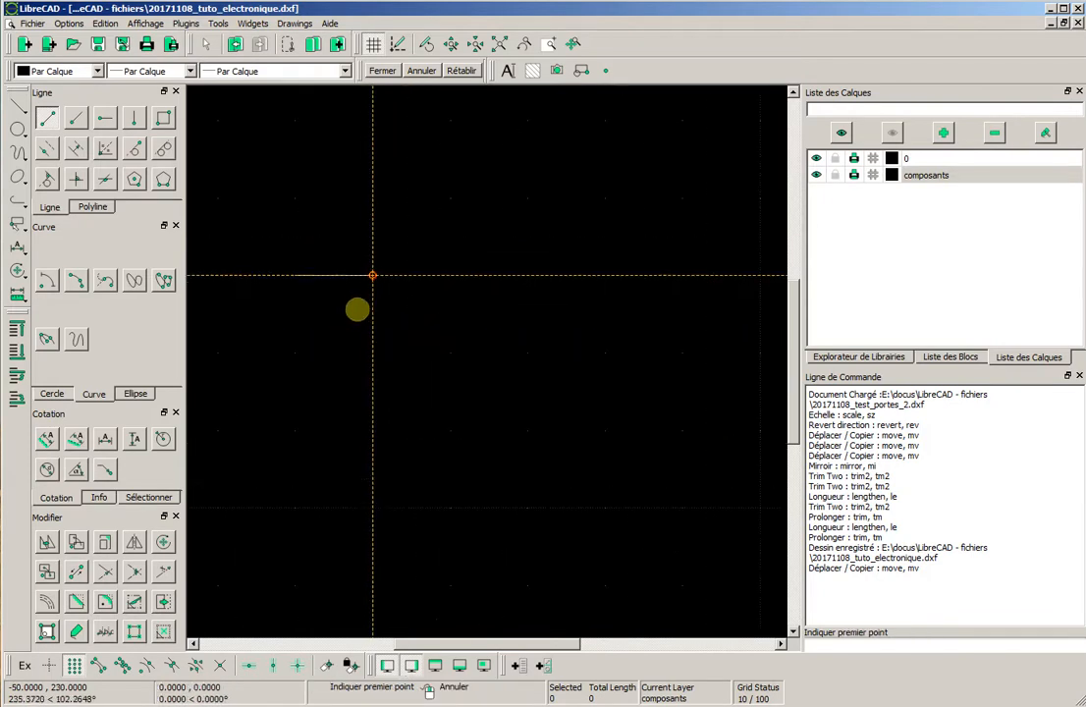
Draw two contact circles of radius 1, centred at -49, 230 at the line's end and at -30, 230
scroll(439, 319, "up", 4)
scroll(442, 319, "up", 1)
left_click(17, 130)
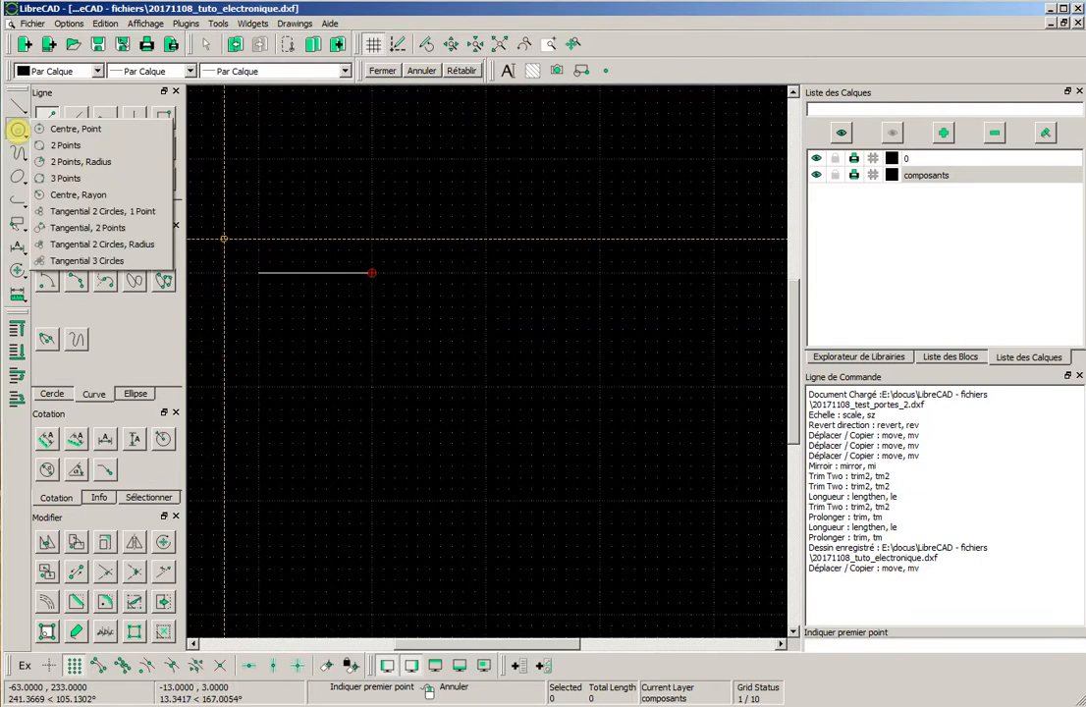
left_click(74, 129)
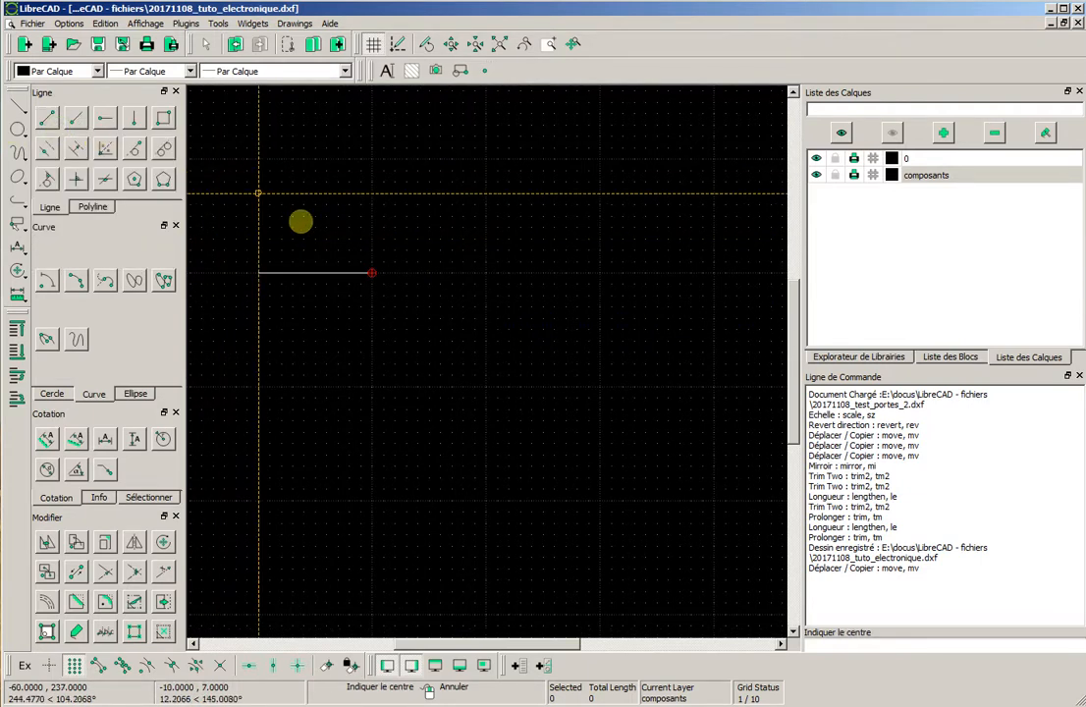
left_click(383, 272)
left_click(394, 273)
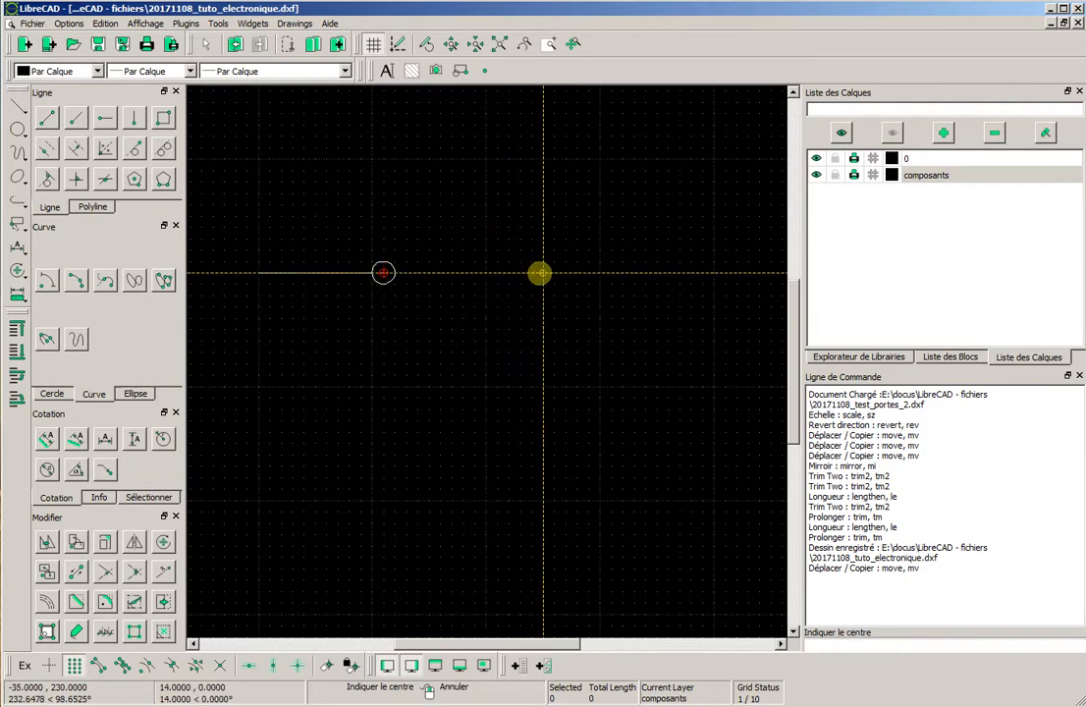
left_click(599, 272)
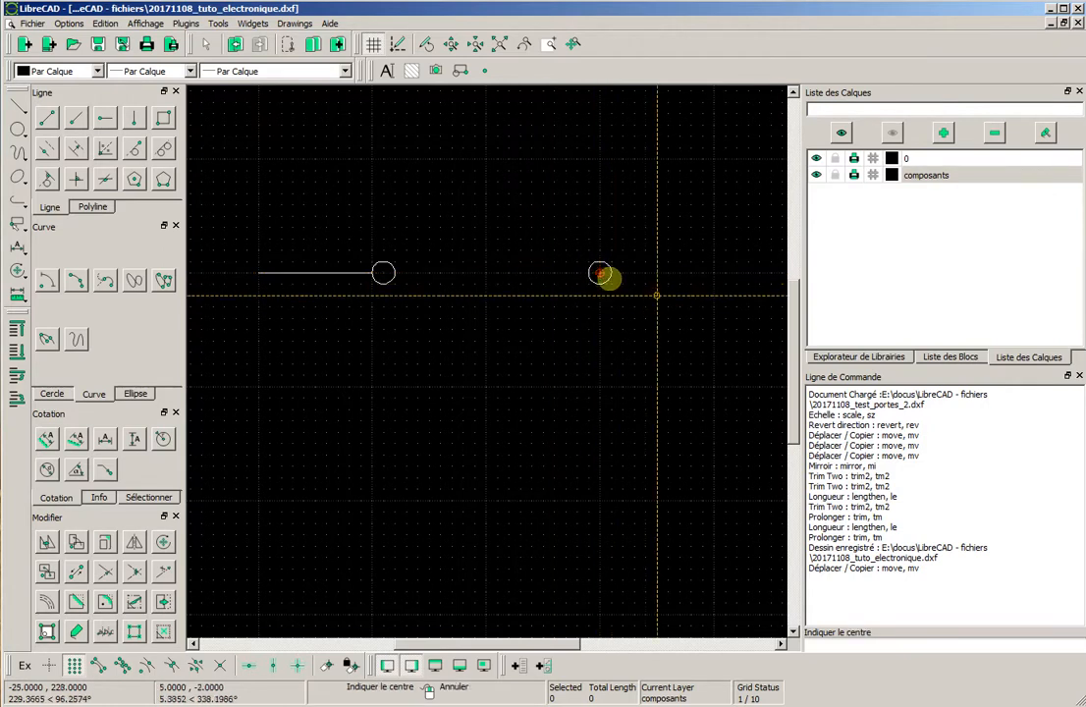
Draw a horizontal line from the second circle's outer edge at -29, 230 to -20, 230
left_click(46, 117)
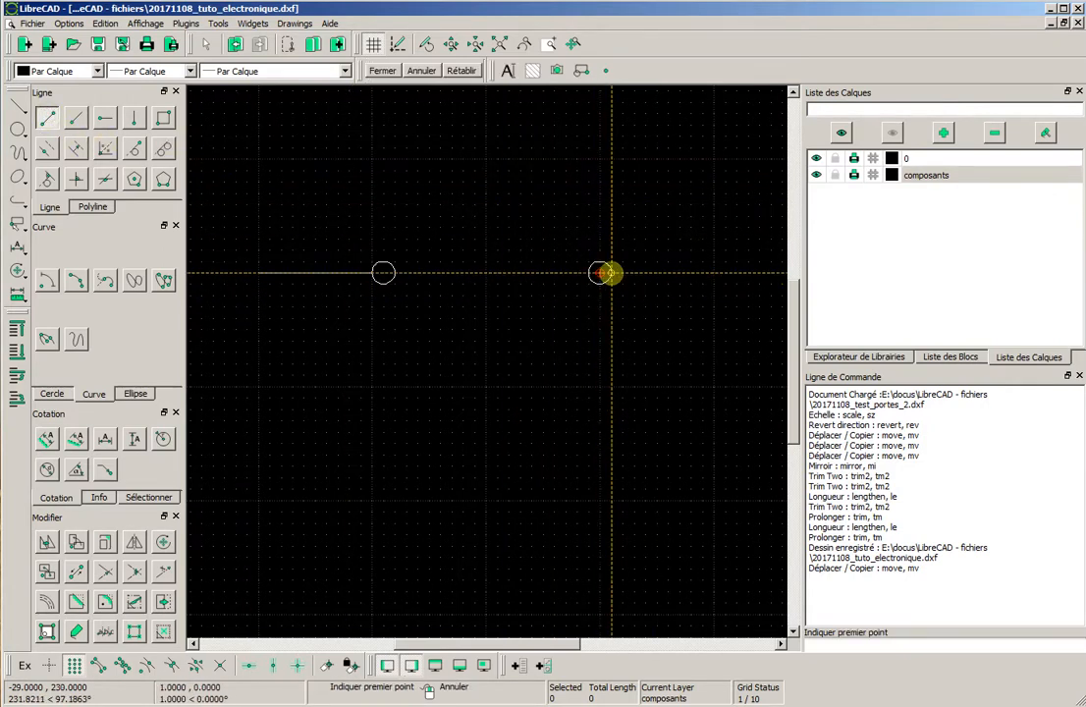
left_click(714, 272)
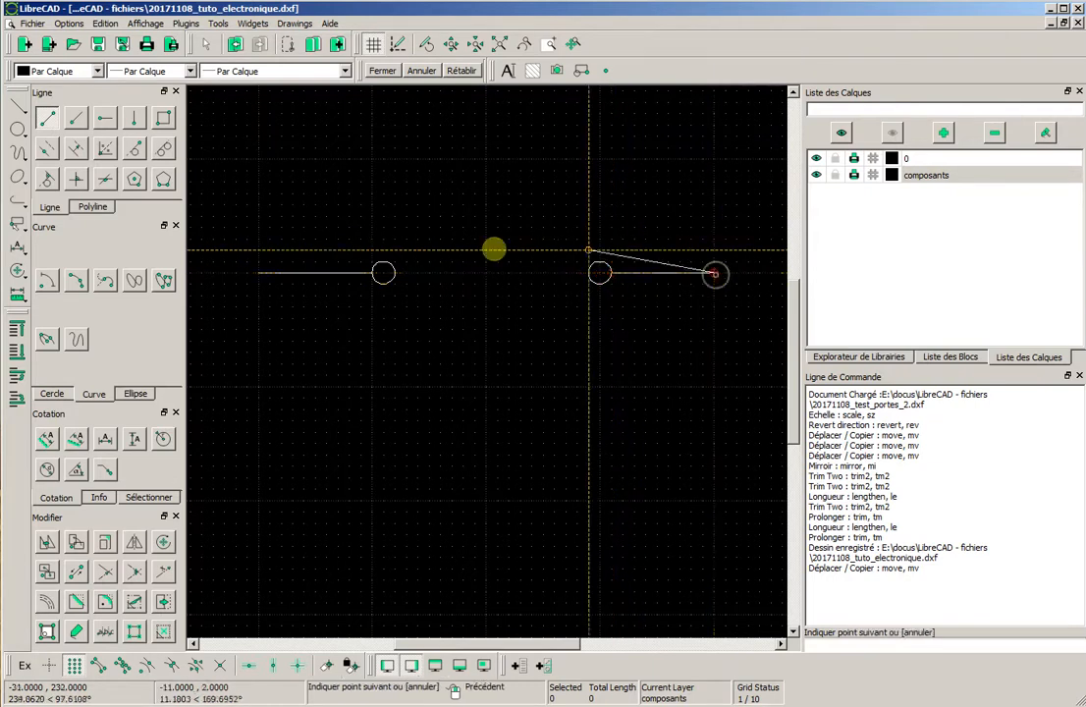
left_click(604, 241)
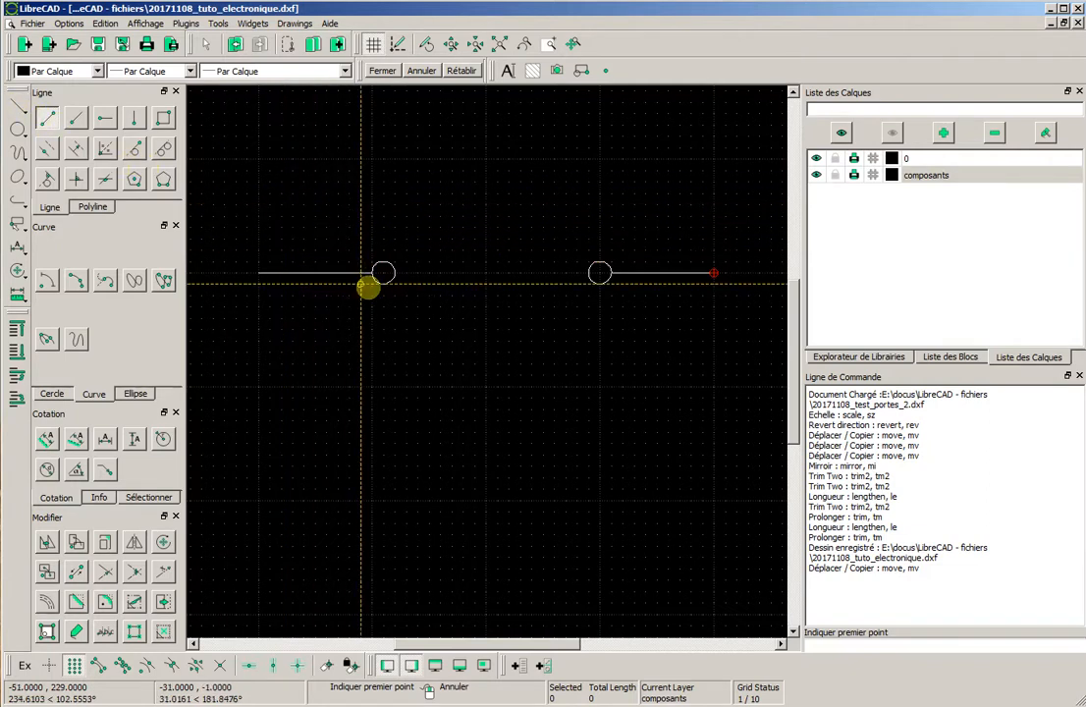
Draw the slanted switch lever from the first circle's centre at -49, 230 to -34, 238
scroll(386, 274, "up", 1)
left_click(387, 274)
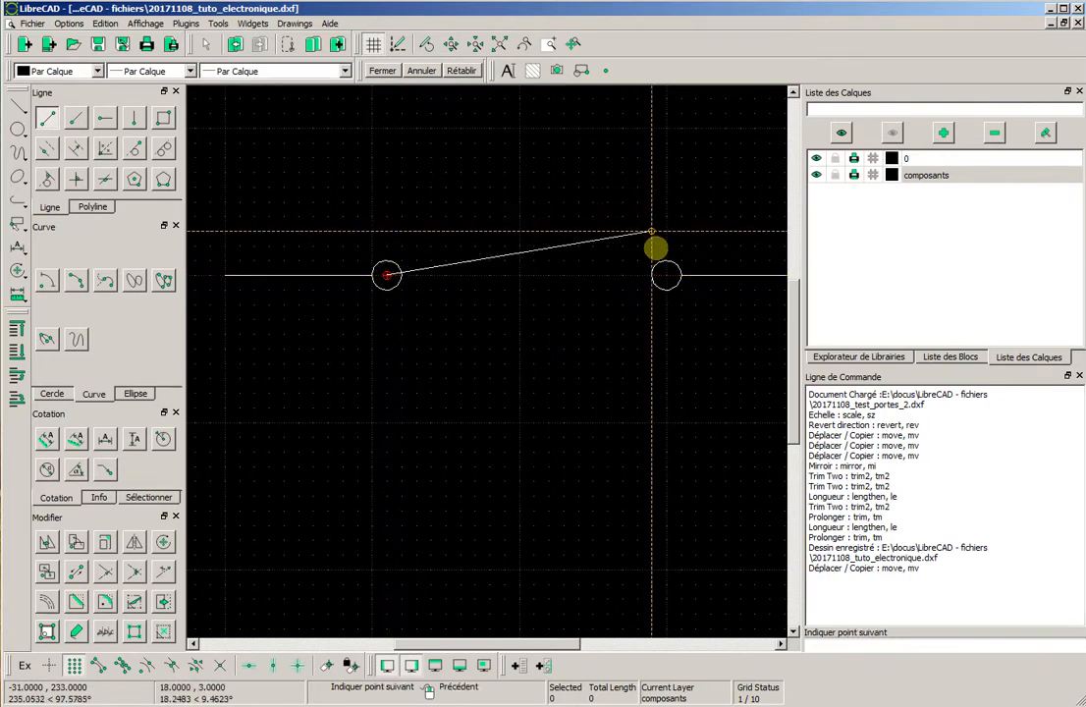
left_click(608, 155)
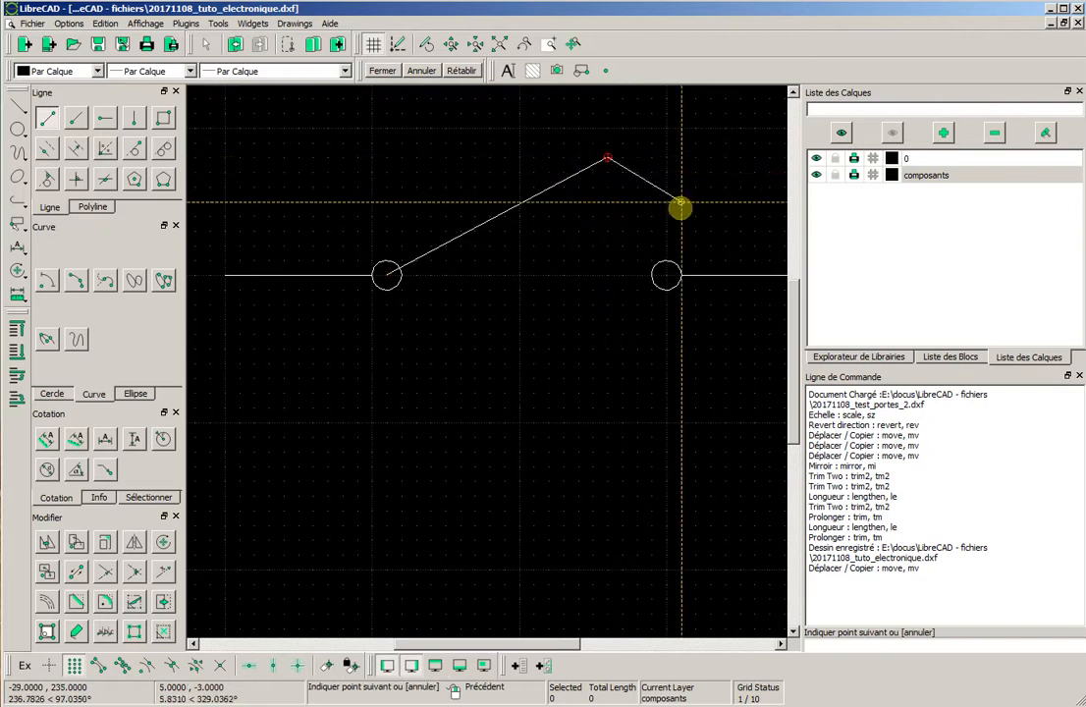
right_click(486, 289)
Trim the slanted lever back to the first contact circle, using the circle as the limiting object
scroll(367, 284, "up", 1)
scroll(368, 285, "up", 1)
scroll(368, 285, "down", 1)
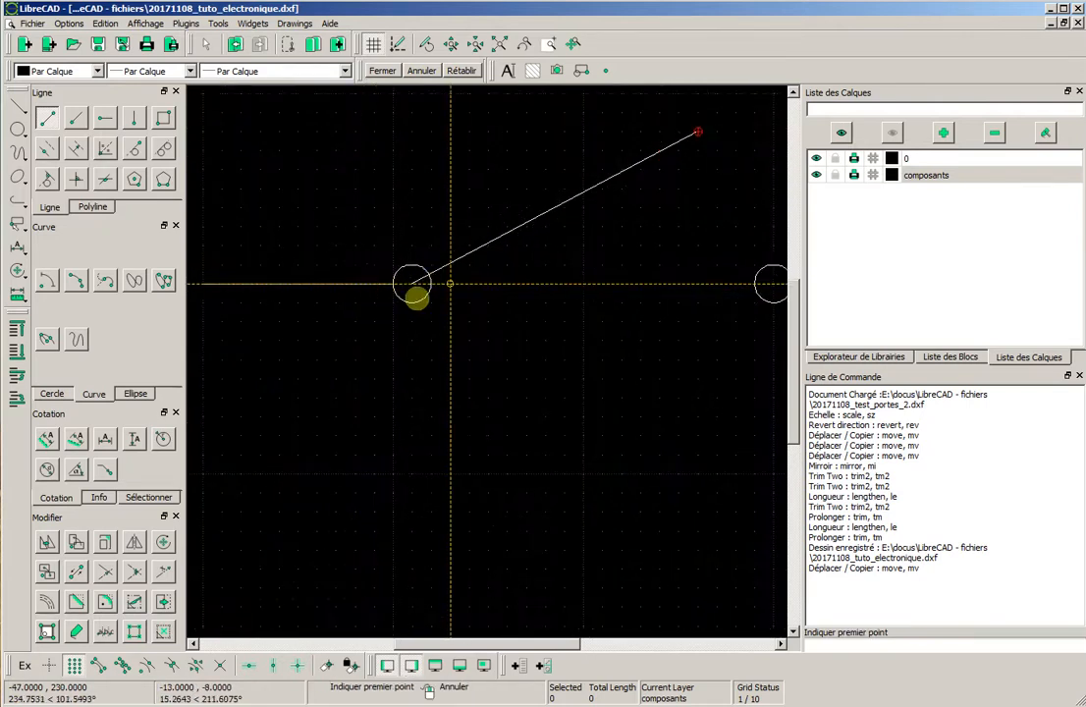
scroll(429, 287, "up", 2)
scroll(438, 291, "down", 1)
scroll(447, 289, "up", 1)
scroll(447, 288, "down", 1)
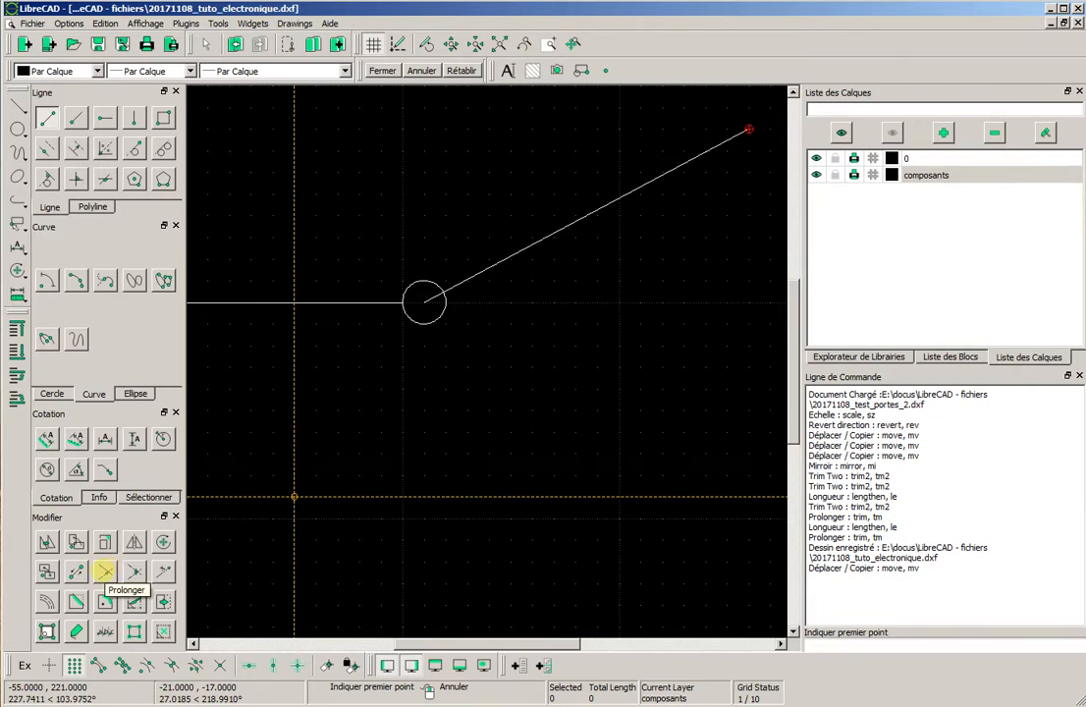
left_click(105, 571)
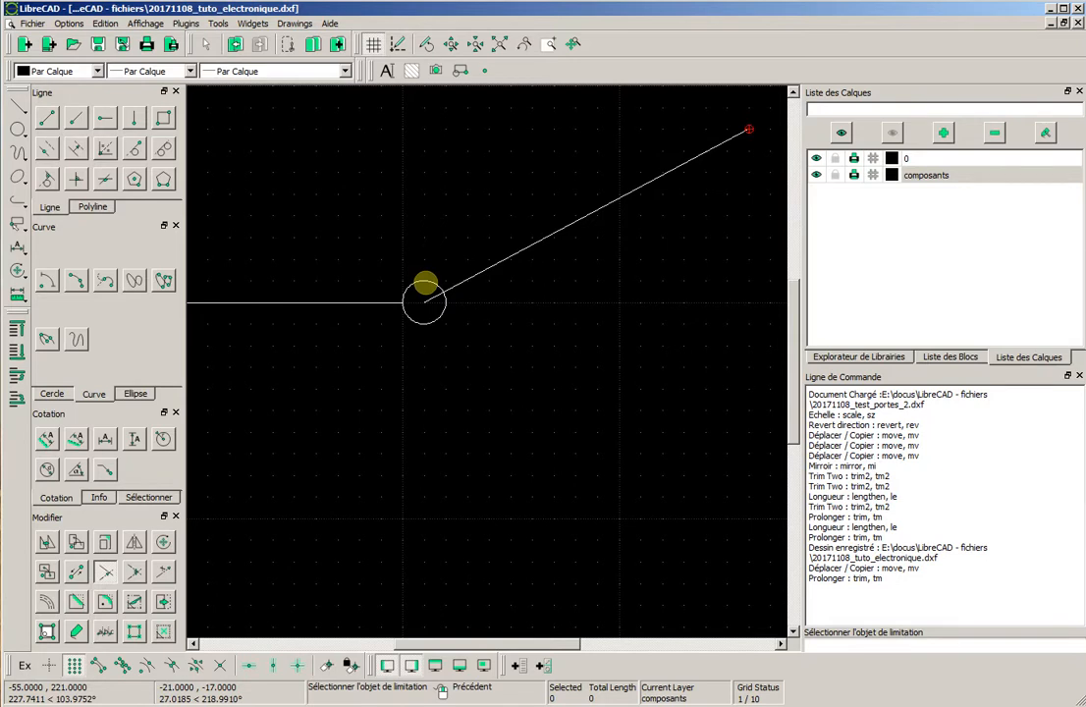
left_click(424, 284)
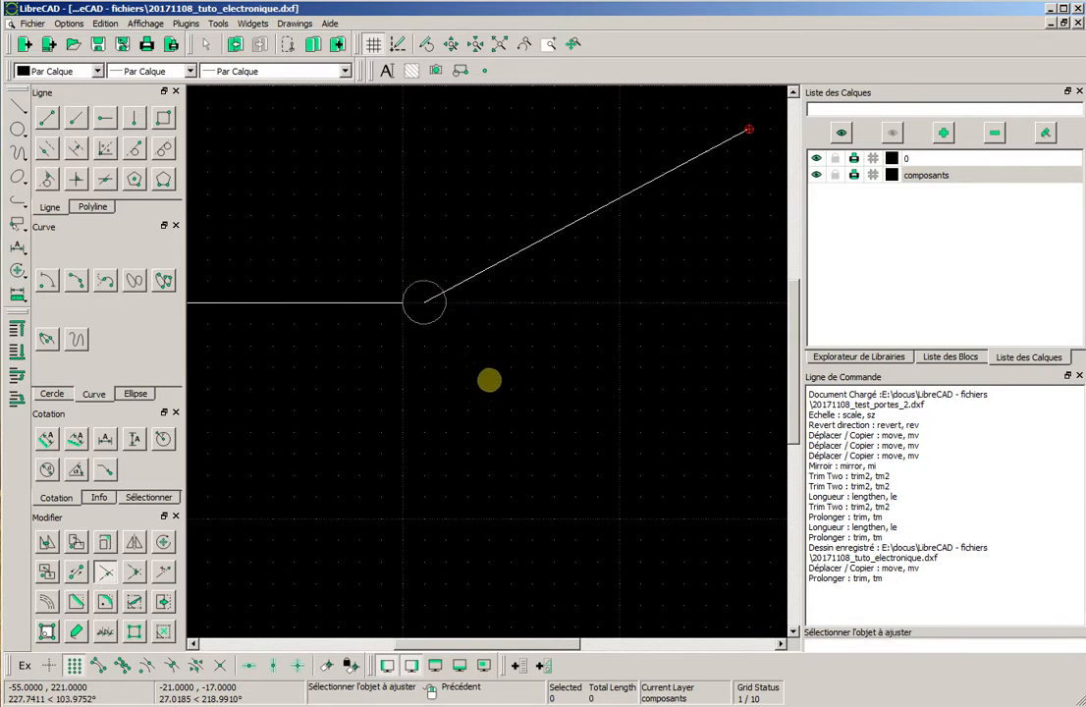
Trim the switch's slanted line back to the edge of its left contact circle and end the trimming
left_click(483, 273)
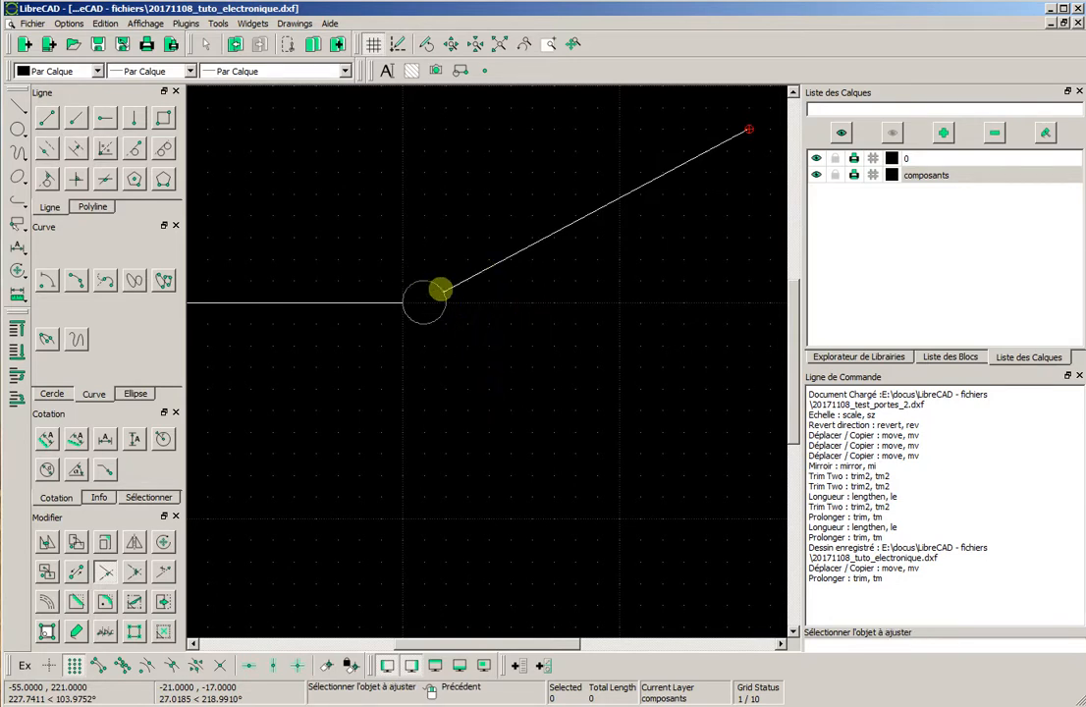
left_click(206, 45)
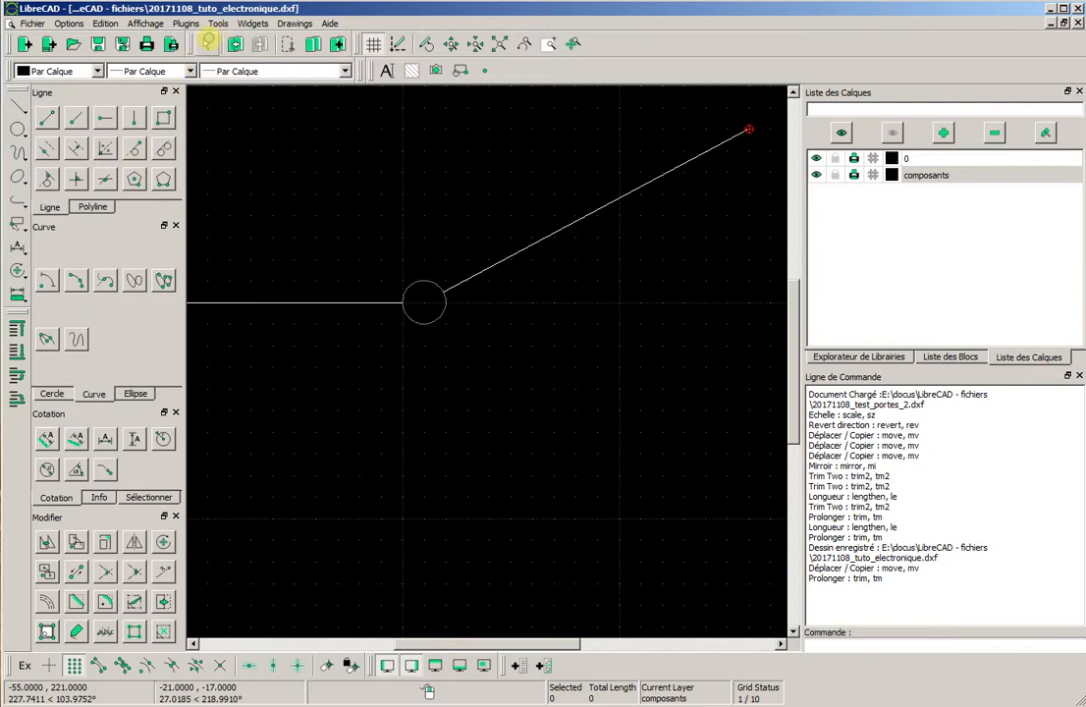
scroll(305, 290, "down", 3)
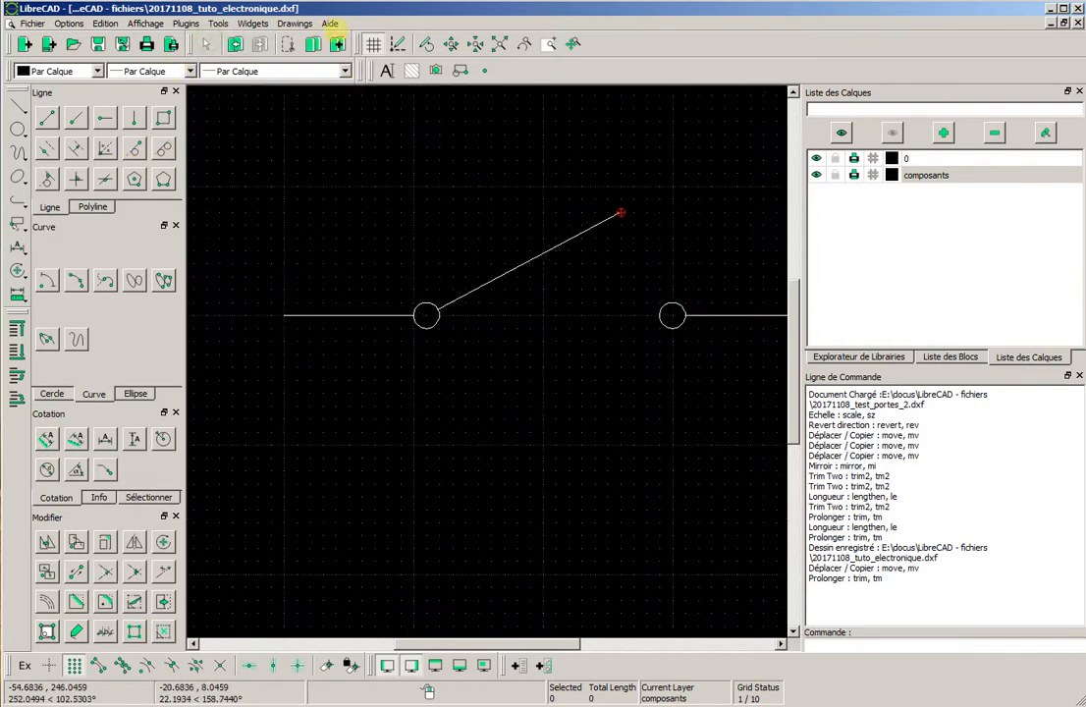
left_click(499, 44)
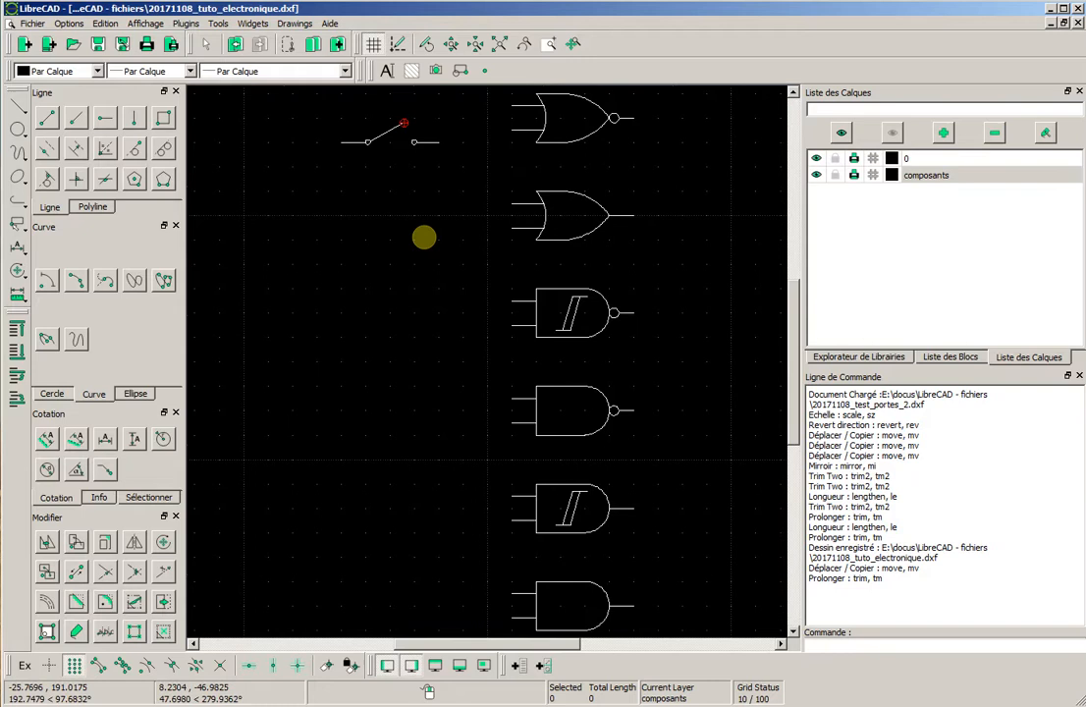
scroll(424, 237, "down", 1)
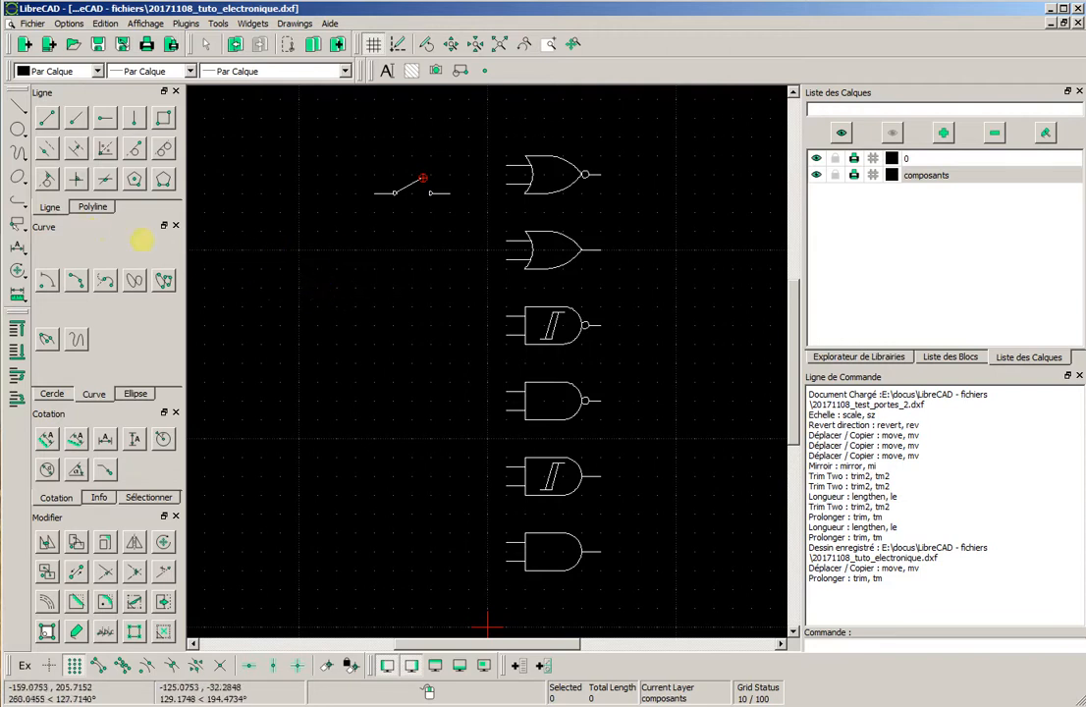
Draw a vertical line 10 units long below the switch symbol, from (-40, 200) to (-40, 190)
left_click(48, 117)
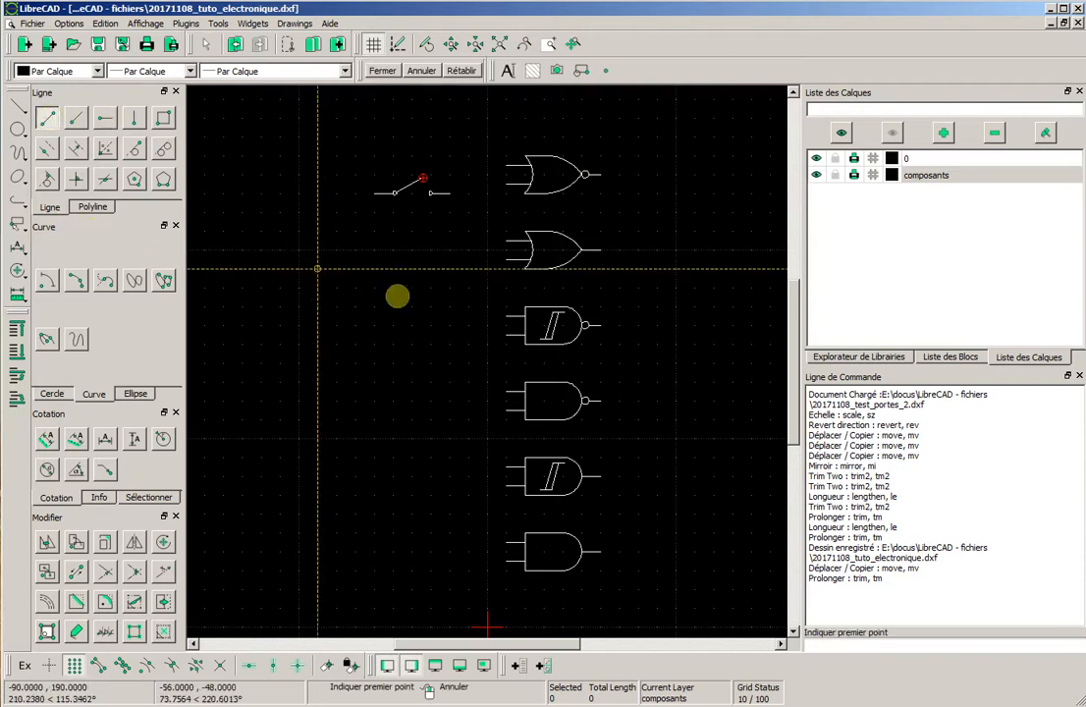
scroll(401, 296, "up", 3)
middle_click_drag(495, 252, 429, 309)
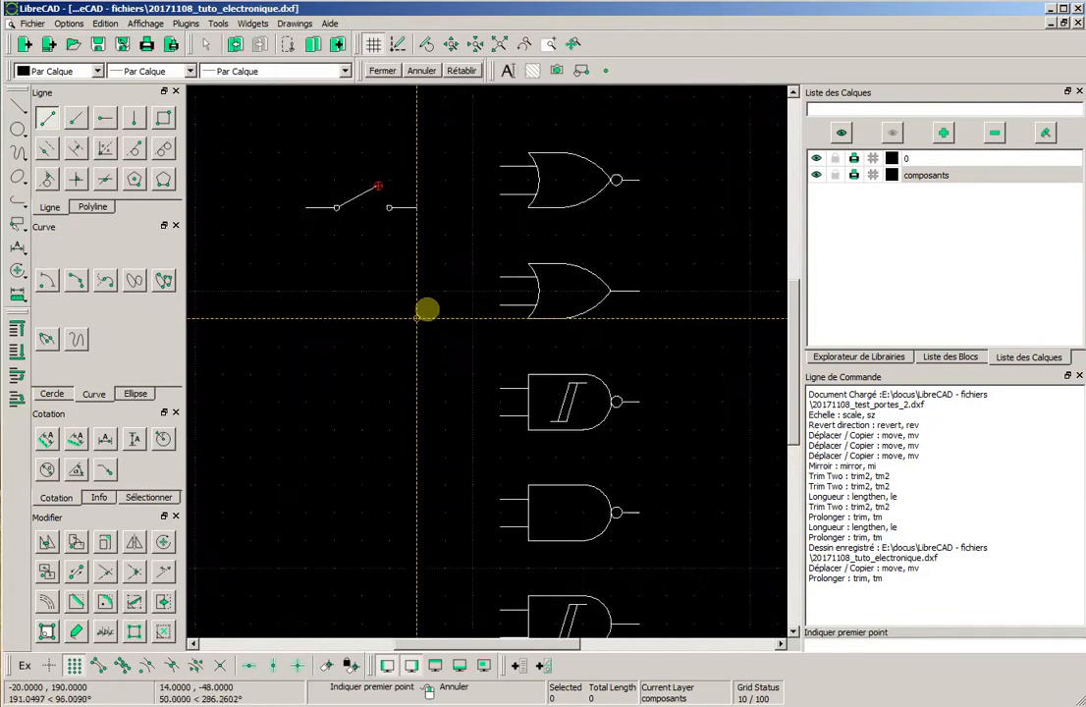
scroll(428, 301, "up", 2)
scroll(287, 203, "up", 2)
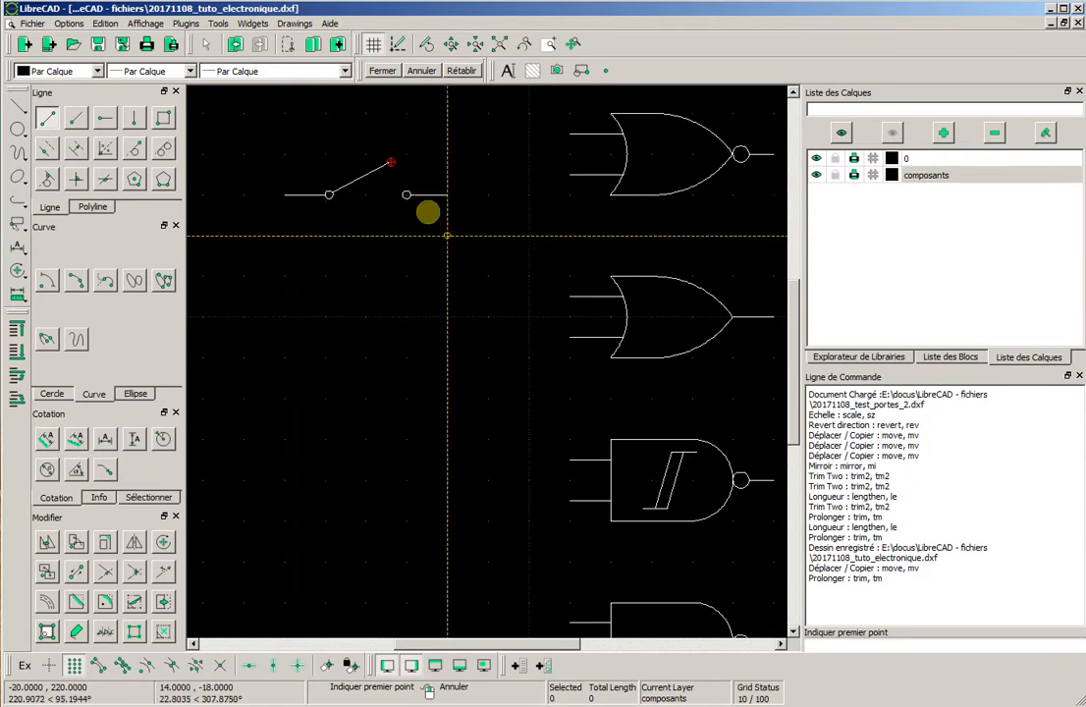
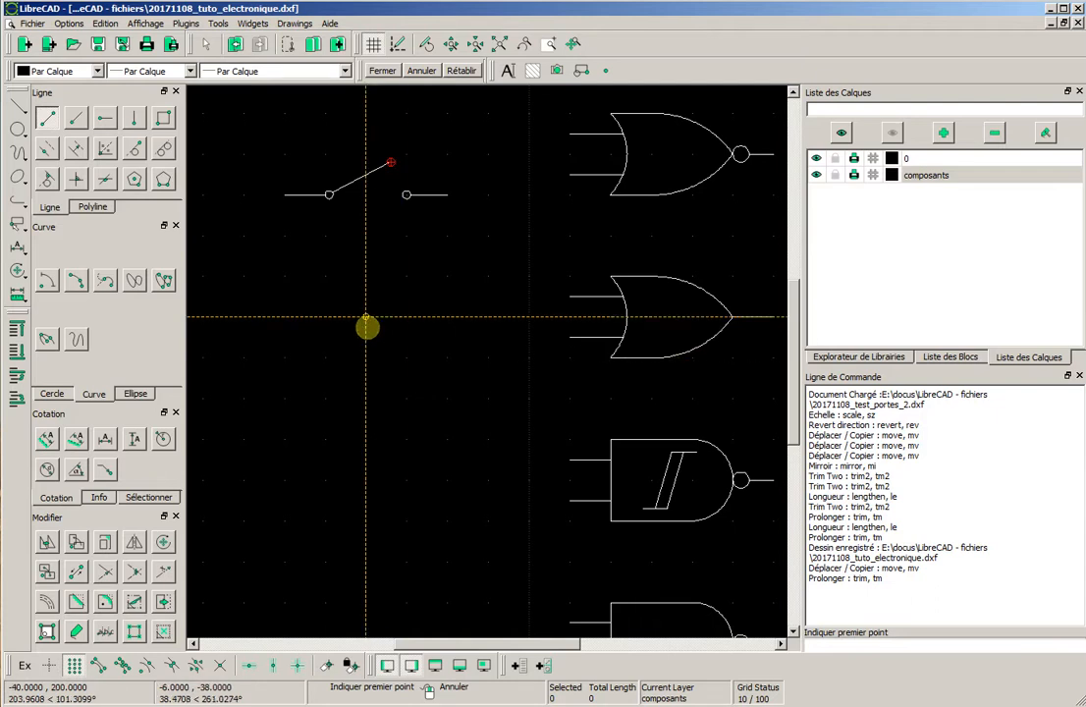
left_click(367, 325)
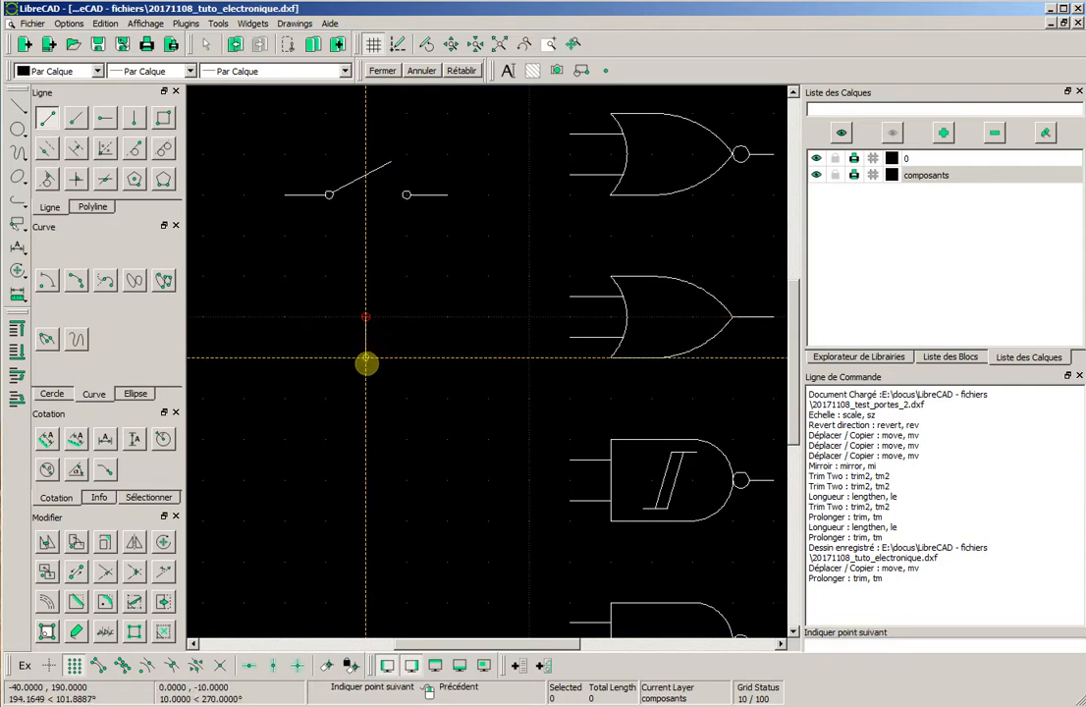
left_click(366, 360)
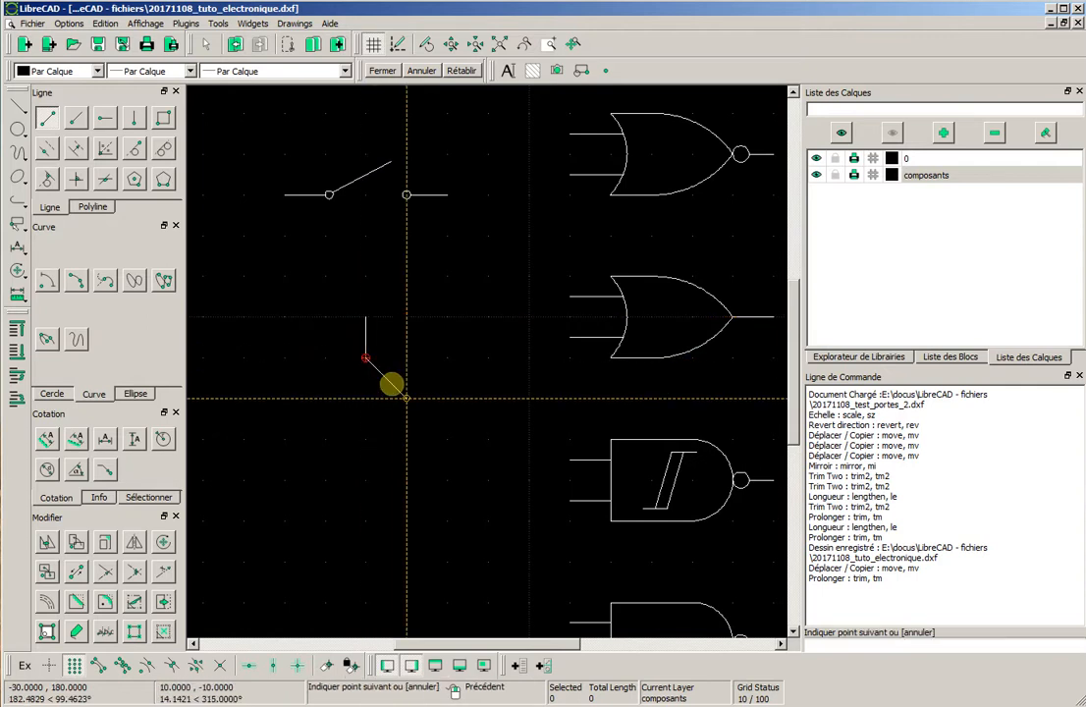
right_click(395, 383)
Draw a closed rectangle 20 units wide and 3 units high, its upper edge centred on the vertical line's lower end
scroll(383, 378, "up", 3)
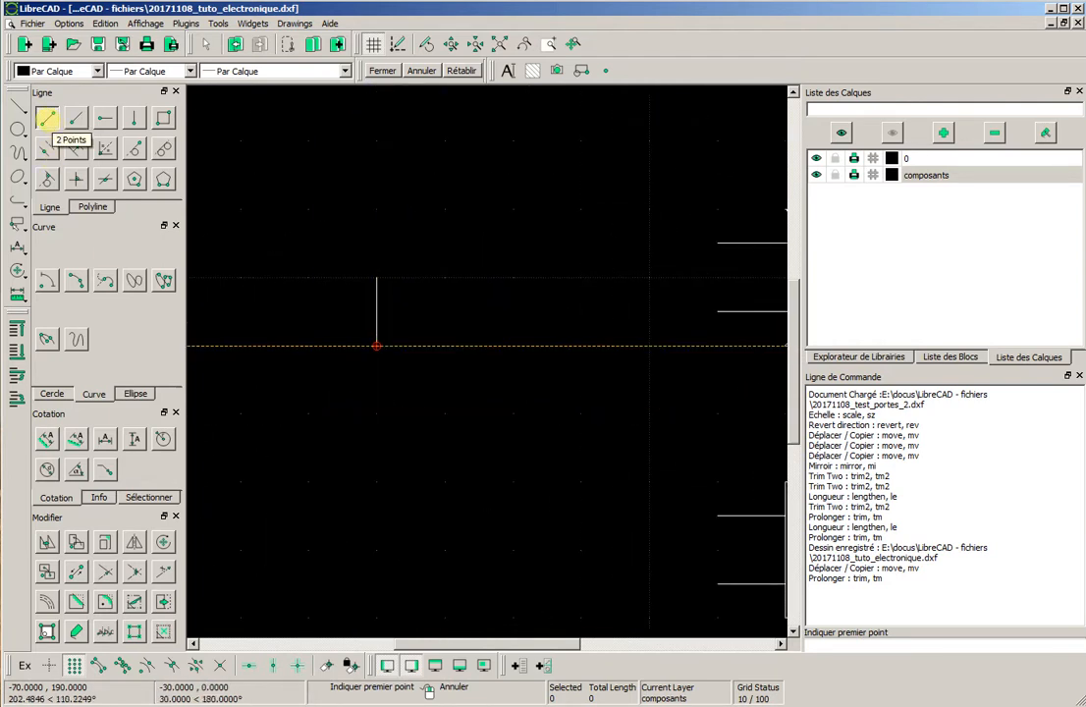
scroll(366, 360, "up", 1)
scroll(367, 360, "down", 2)
left_click(315, 340)
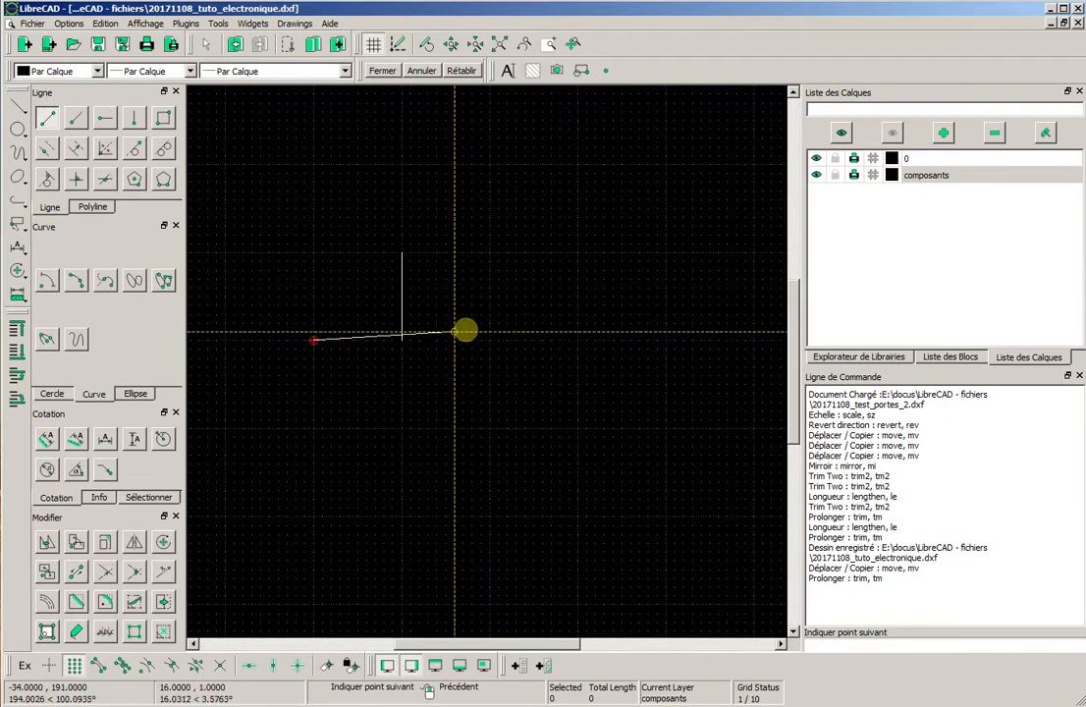
left_click(489, 341)
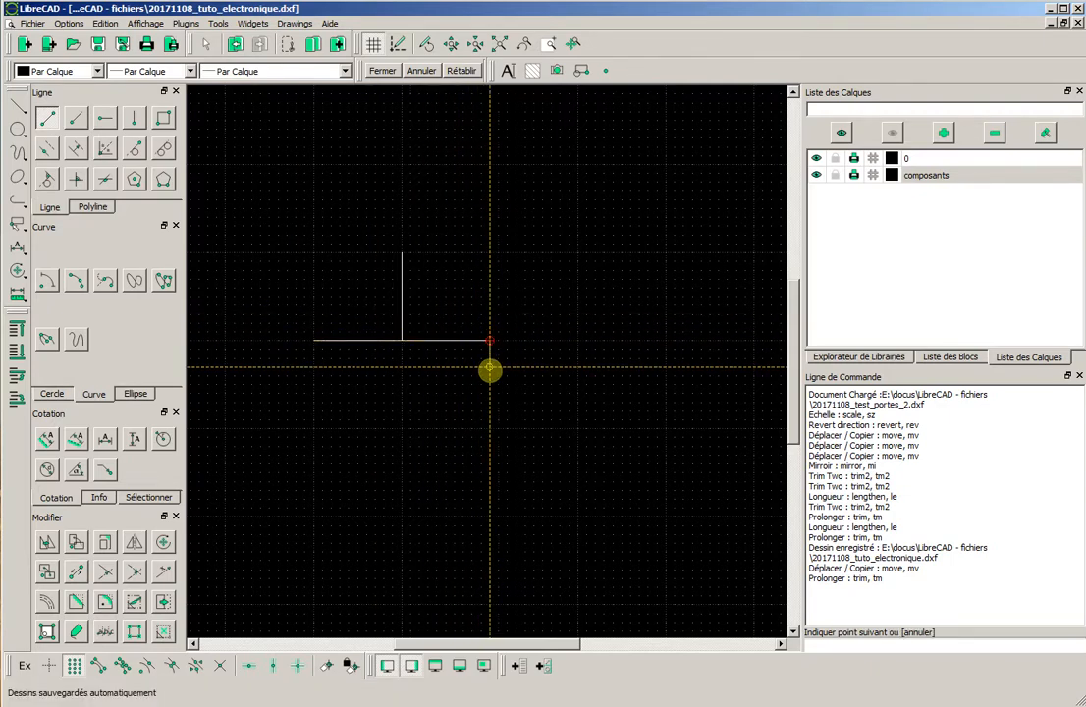
left_click(489, 366)
left_click(315, 365)
left_click(315, 343)
scroll(539, 339, "up", 1)
scroll(499, 339, "down", 1)
right_click(504, 233)
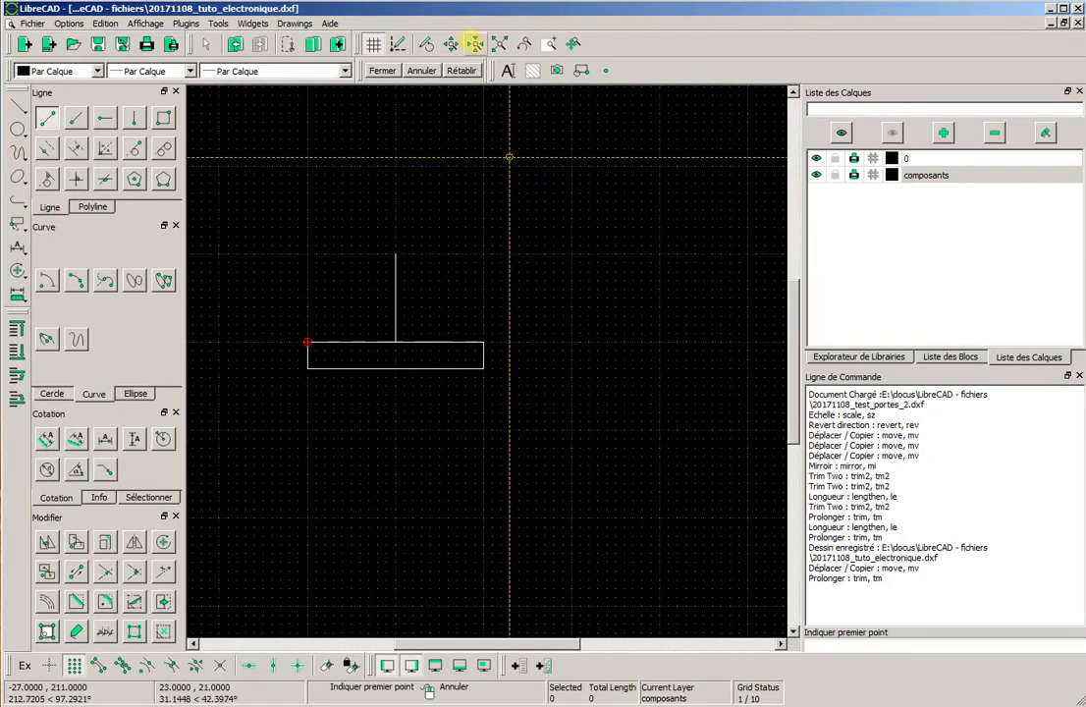
left_click(500, 43)
scroll(660, 304, "down", 1)
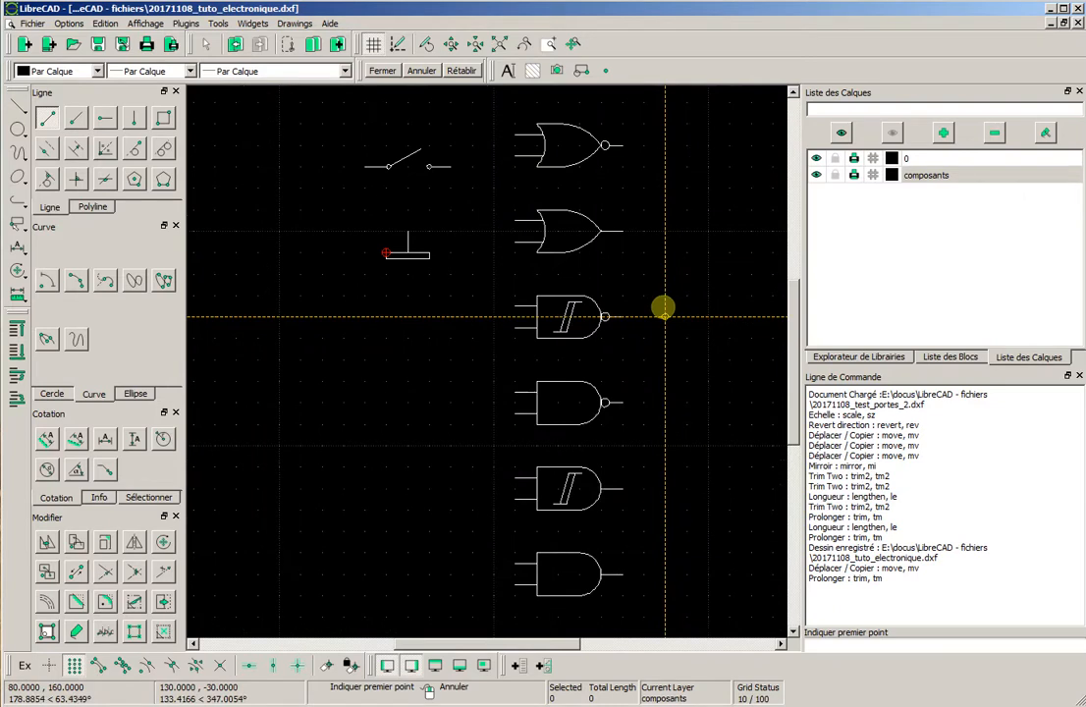
Draw a short 45° hatch line beneath the rectangle's left end, from (-50, 185) to its lower edge at (-48, 187)
scroll(504, 307, "up", 3)
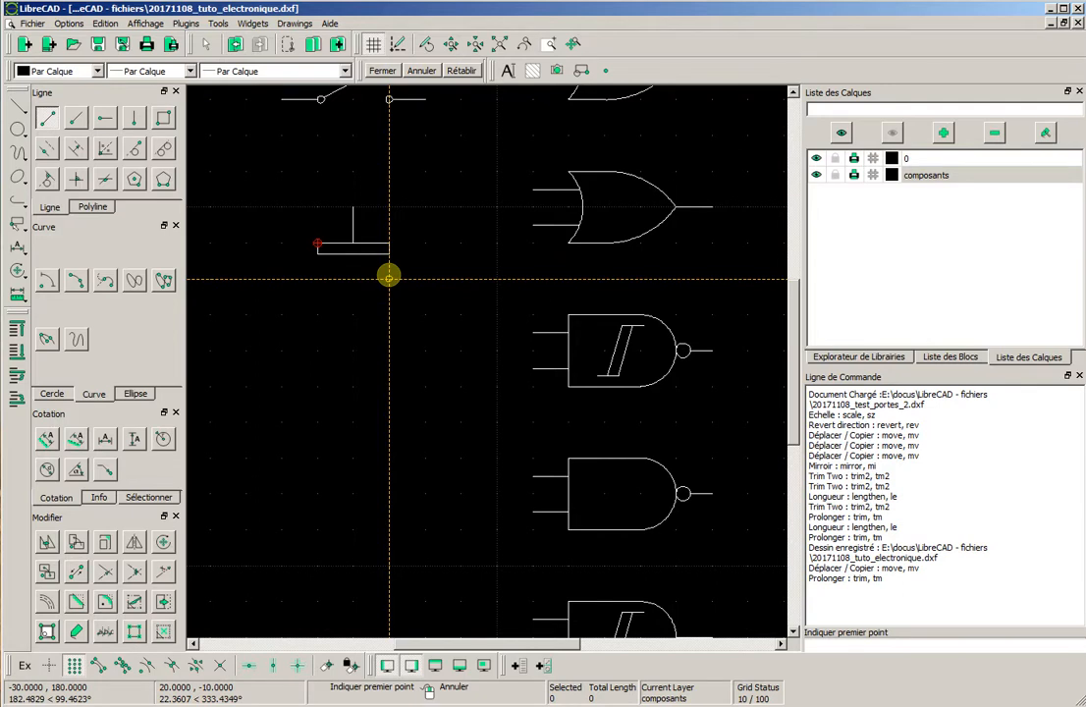
scroll(393, 263, "up", 2)
scroll(400, 315, "up", 3)
scroll(324, 315, "down", 2, "ctrl")
scroll(311, 325, "up", 3)
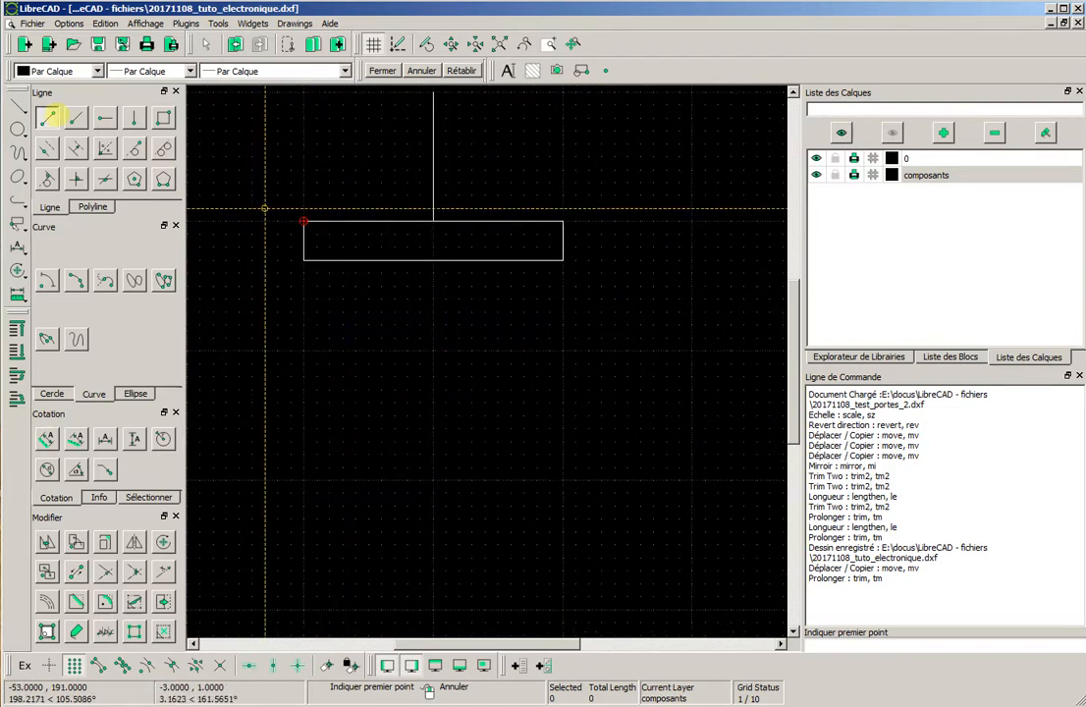
left_click(71, 117)
left_click(46, 117)
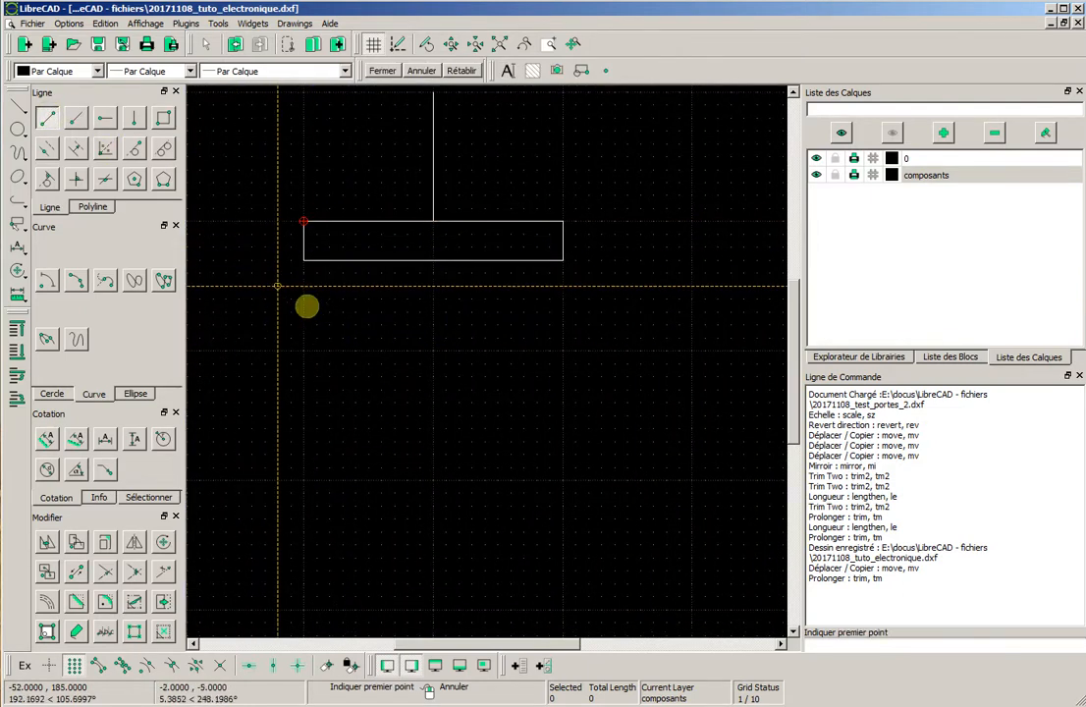
left_click(316, 287)
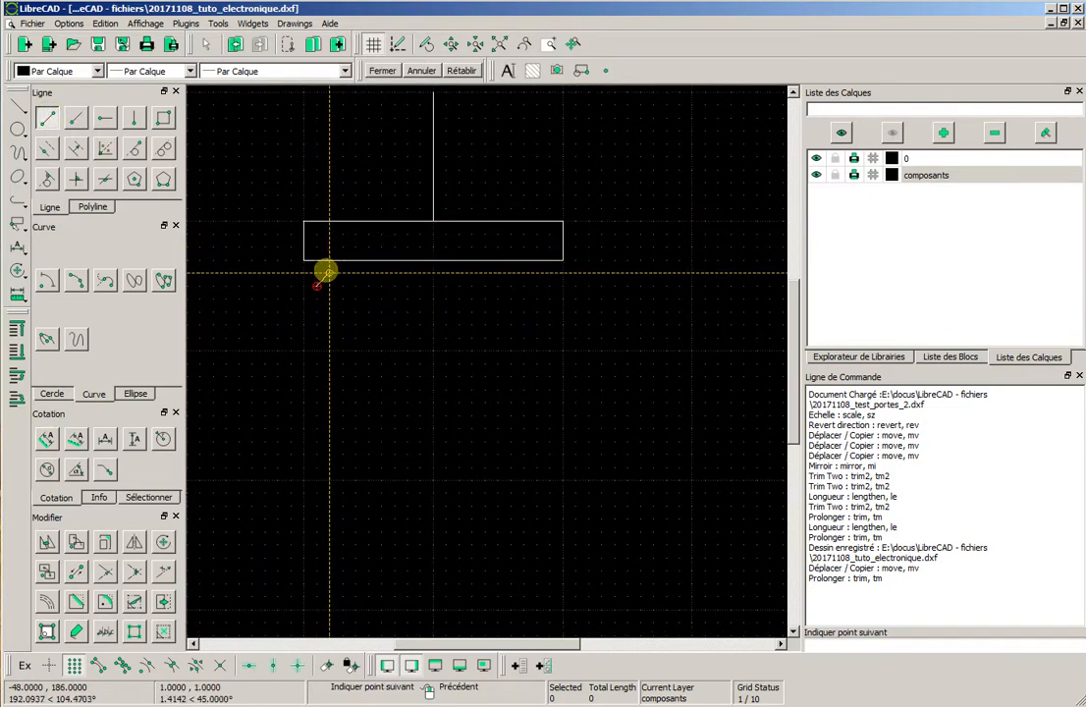
right_click(330, 276)
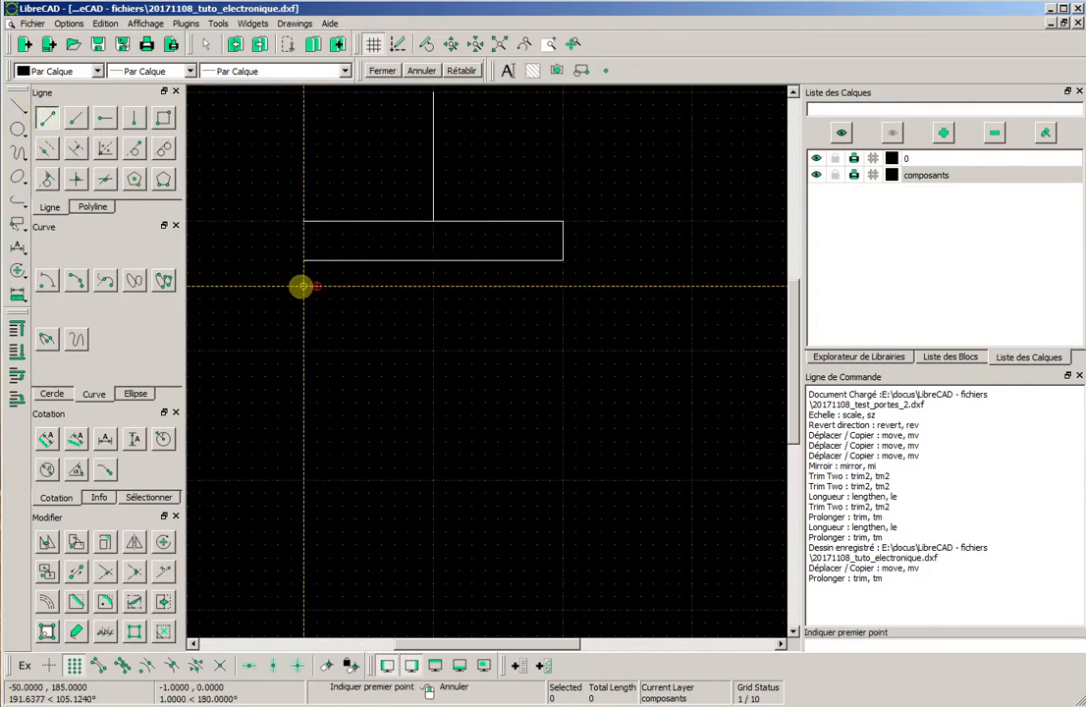
left_click(303, 286)
left_click(326, 263)
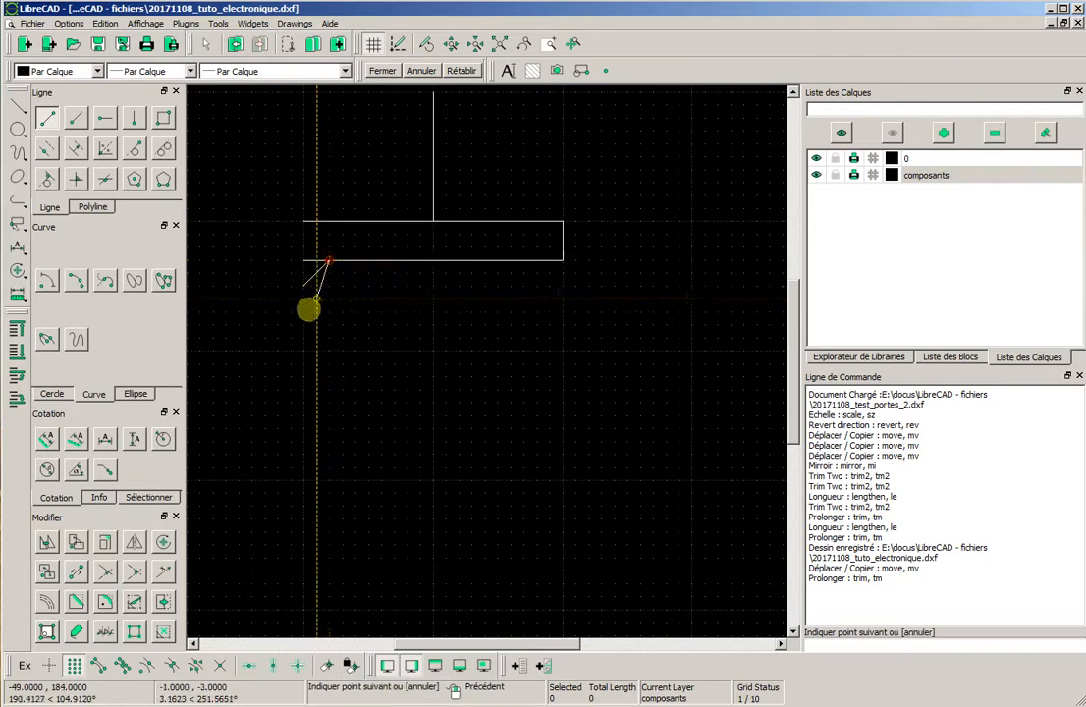
right_click(313, 304)
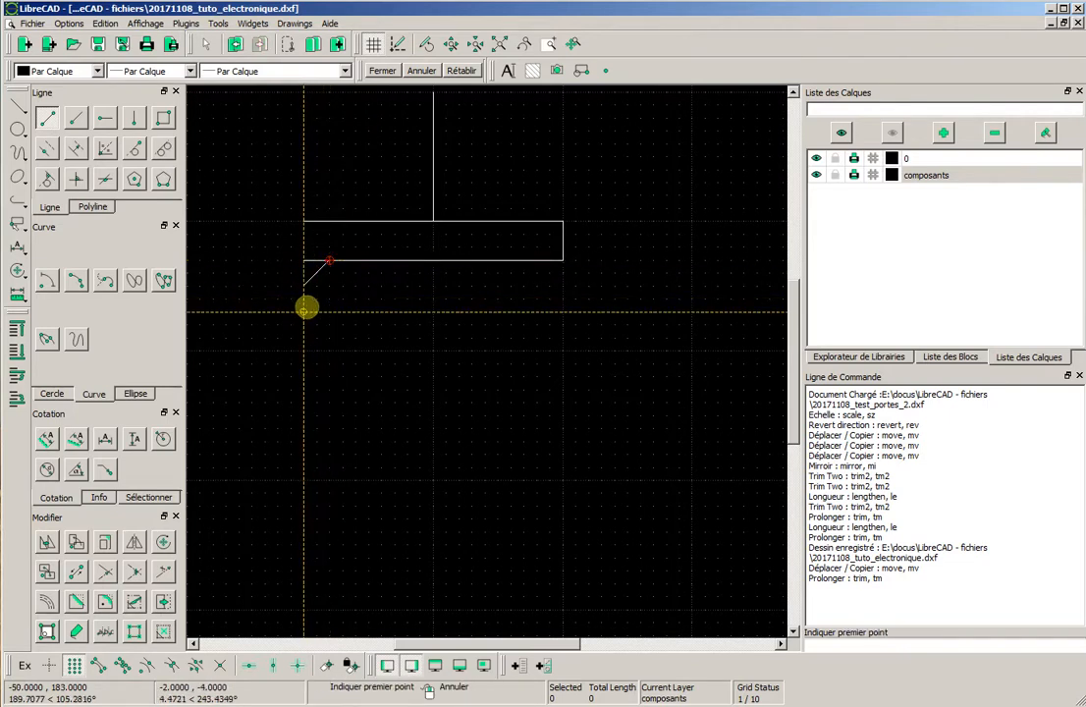
Draw four parallel 45° hatch lines, 4 units high and 2 units apart, below the rectangle's left half, starting from (-50, 183)
left_click(303, 311)
left_click(355, 262)
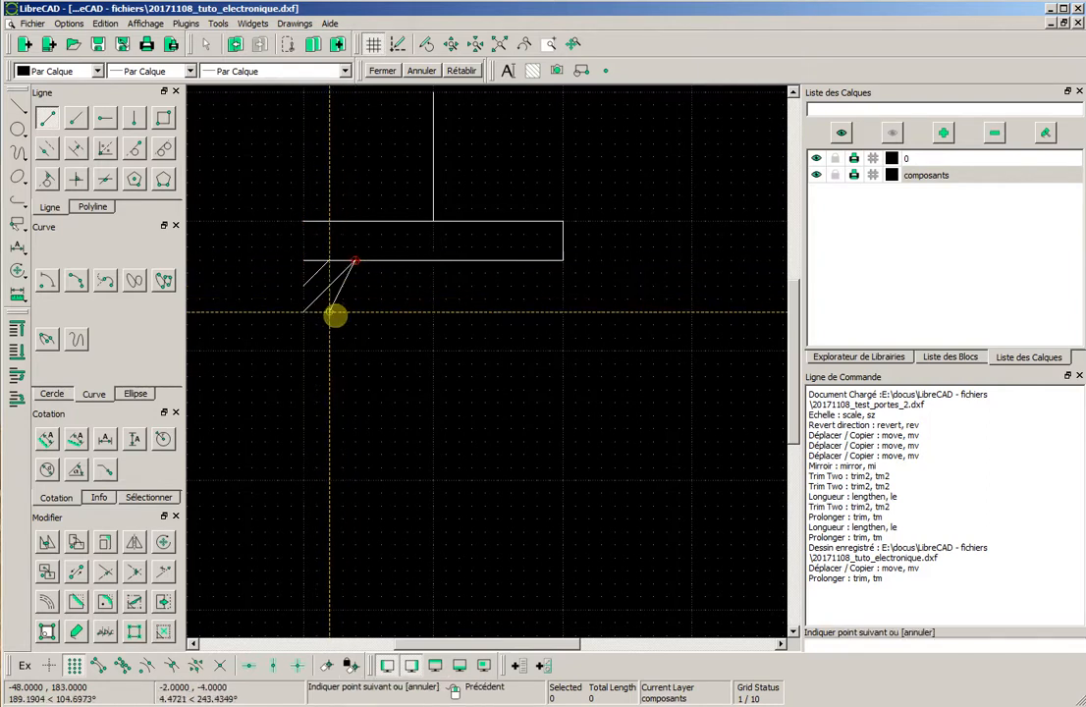
right_click(334, 310)
left_click(330, 312)
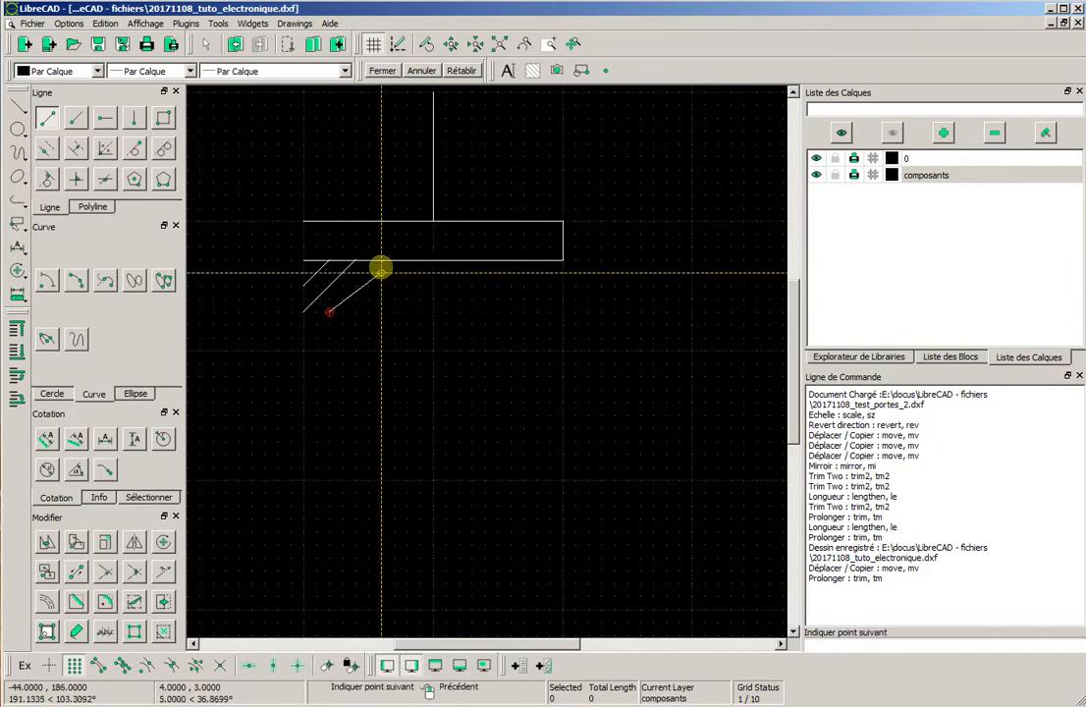
left_click(381, 262)
right_click(376, 293)
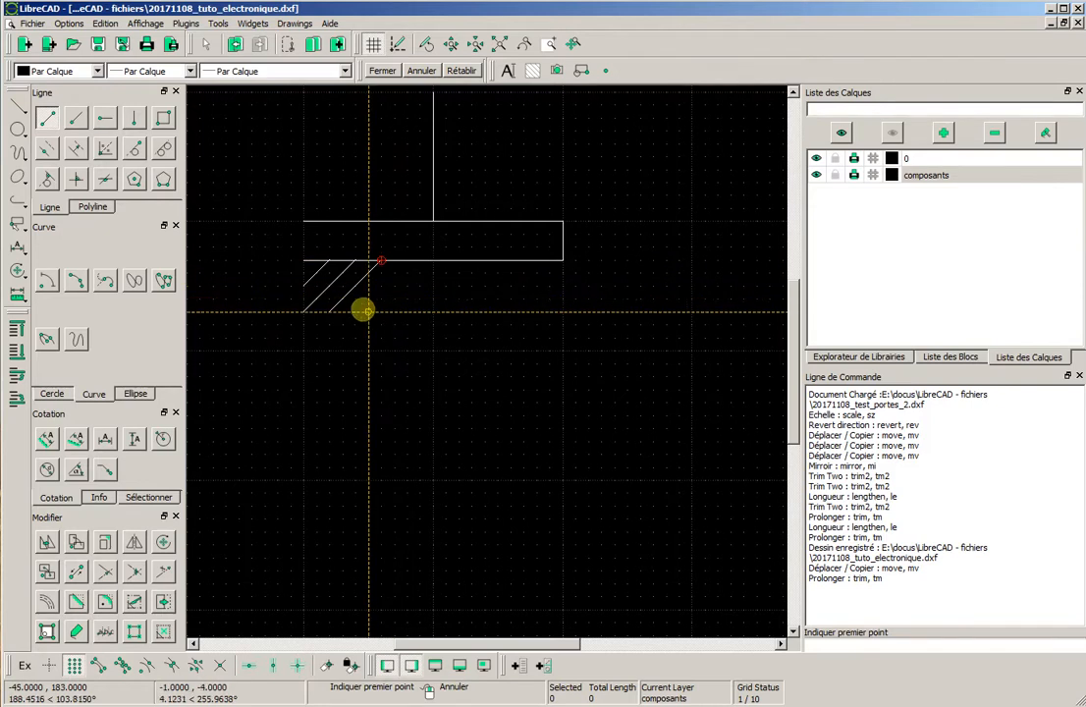
left_click(355, 312)
left_click(405, 261)
right_click(391, 285)
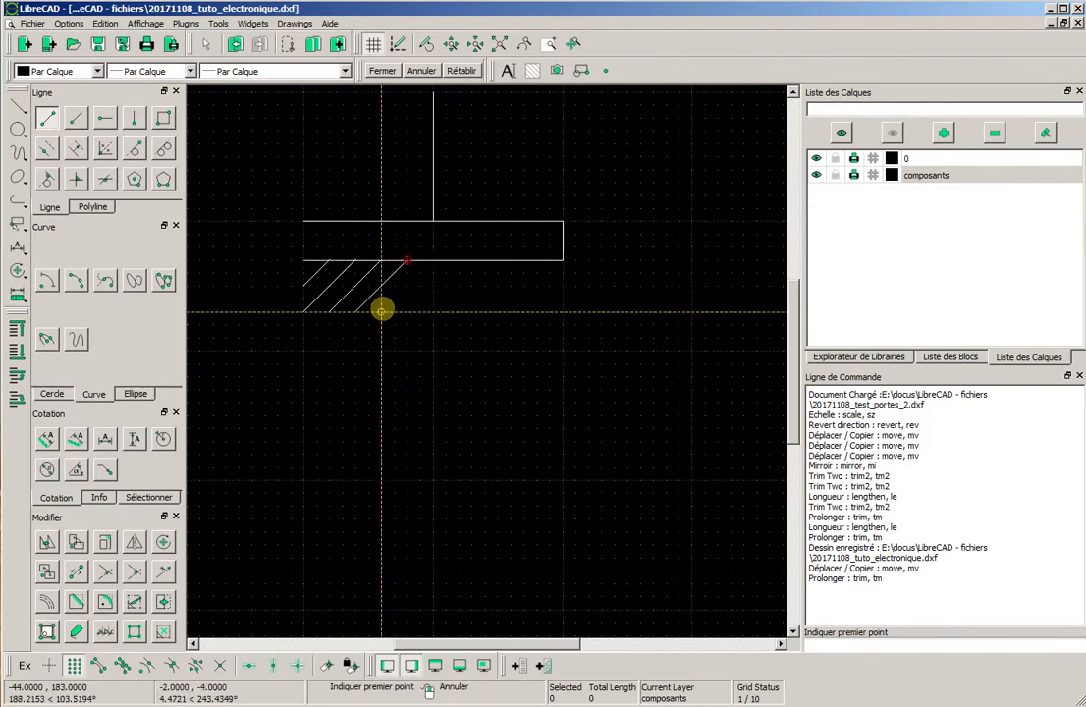
left_click(382, 311)
left_click(432, 261)
right_click(420, 307)
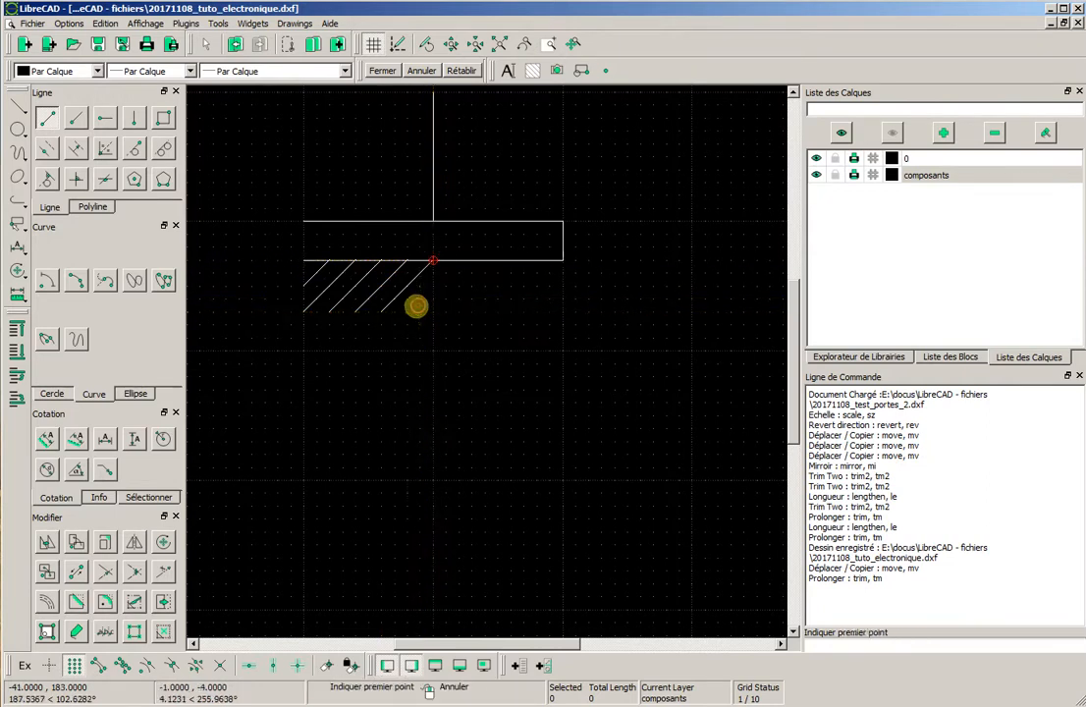
Continue the hatching to the rectangle's right end with five lines at the same spacing and a short one from (-32, 183) to (-30, 185)
left_click(407, 311)
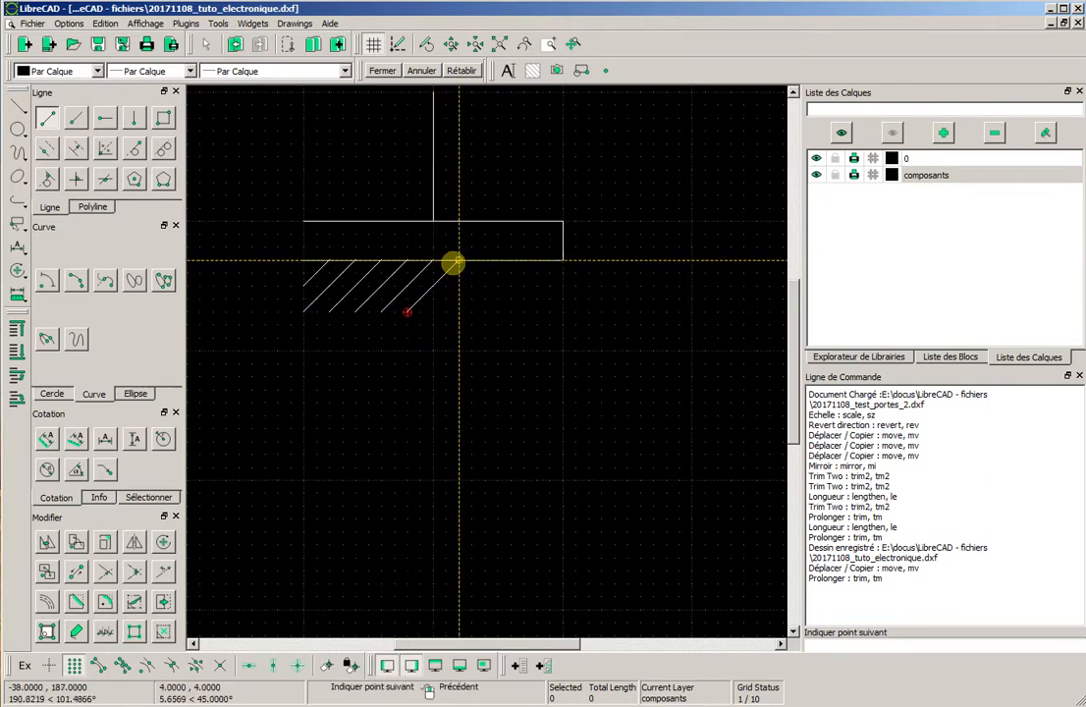
left_click(456, 261)
right_click(435, 311)
left_click(433, 312)
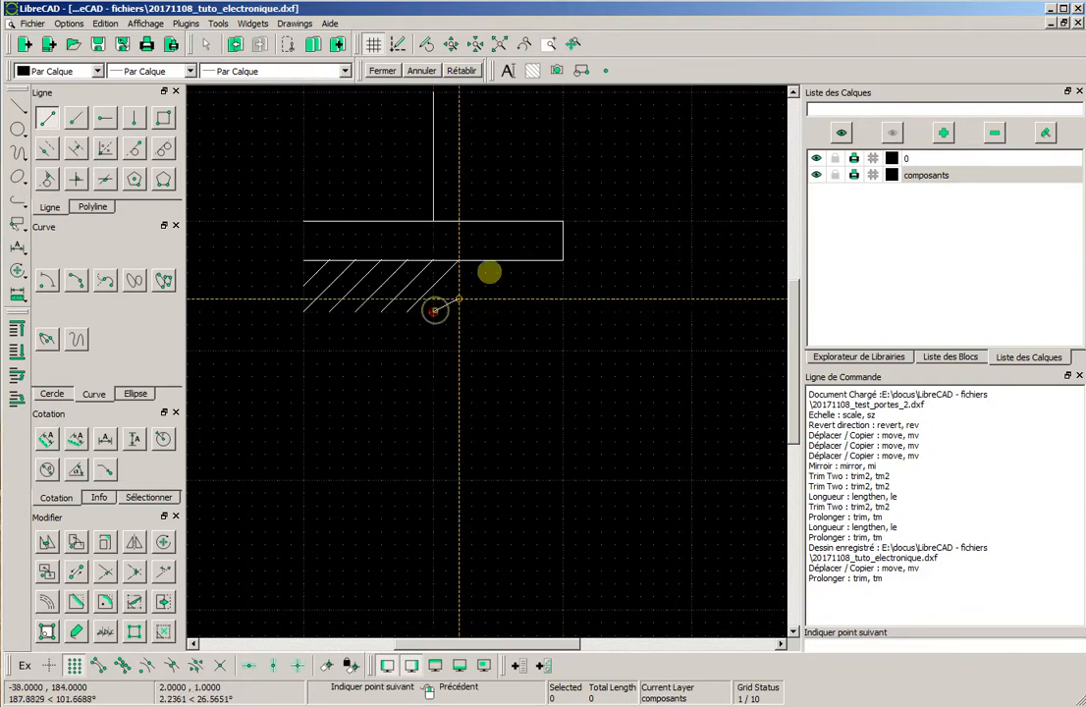
left_click(484, 261)
right_click(472, 311)
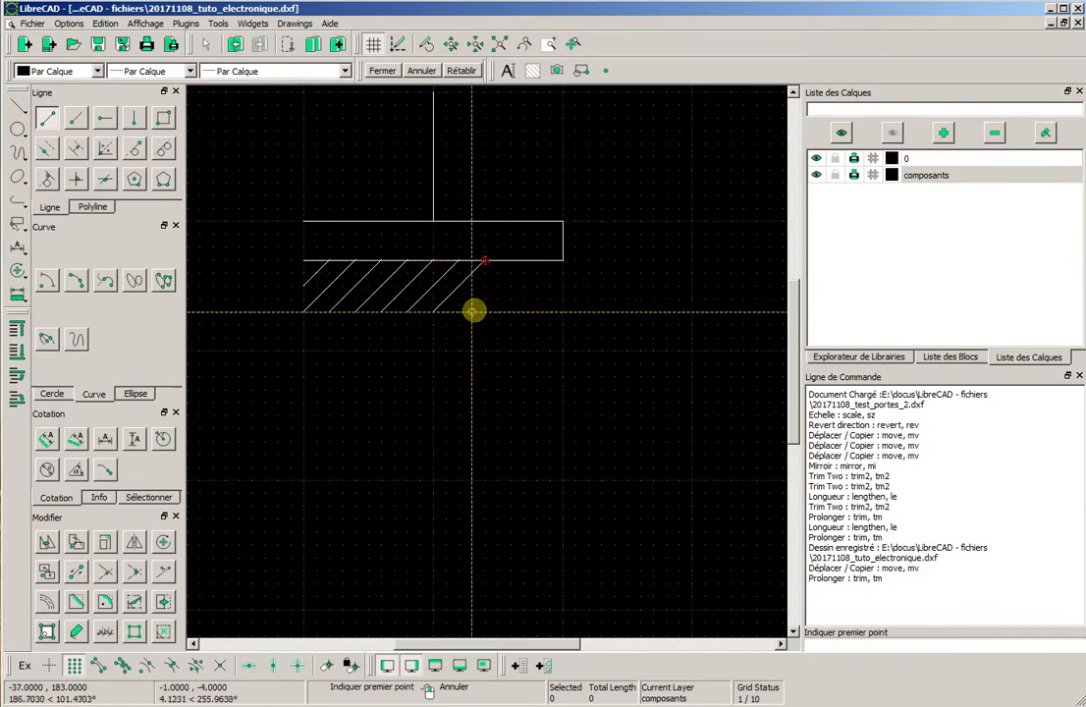
left_click(458, 311)
left_click(510, 261)
right_click(509, 263)
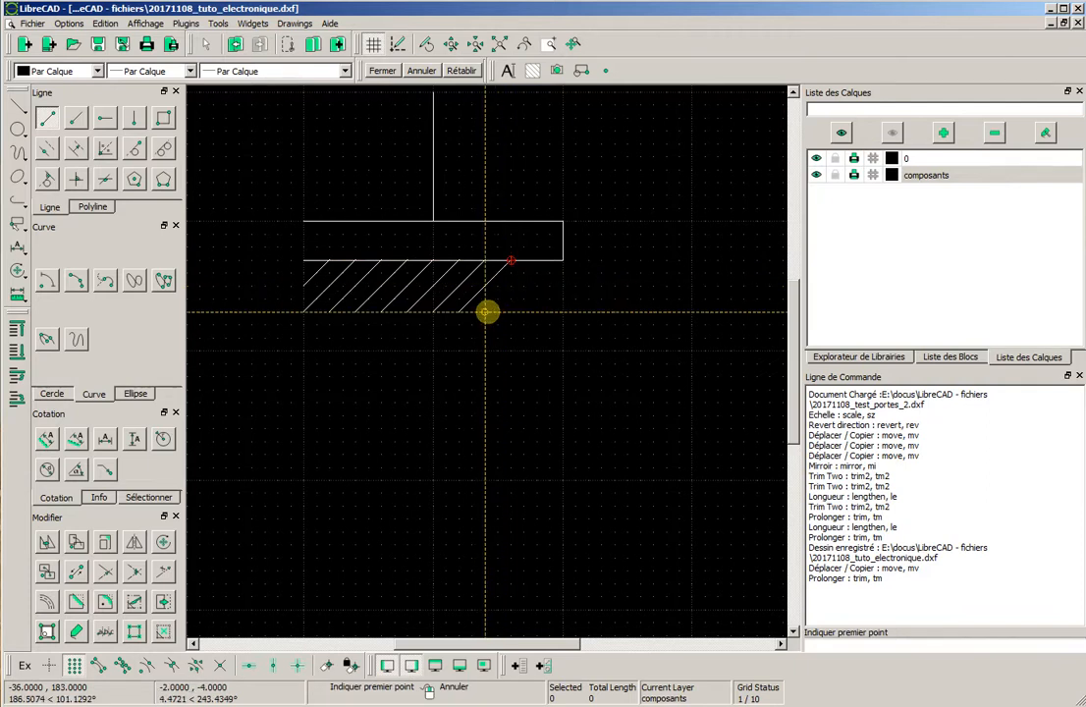
left_click(535, 261)
right_click(534, 270)
left_click(513, 311)
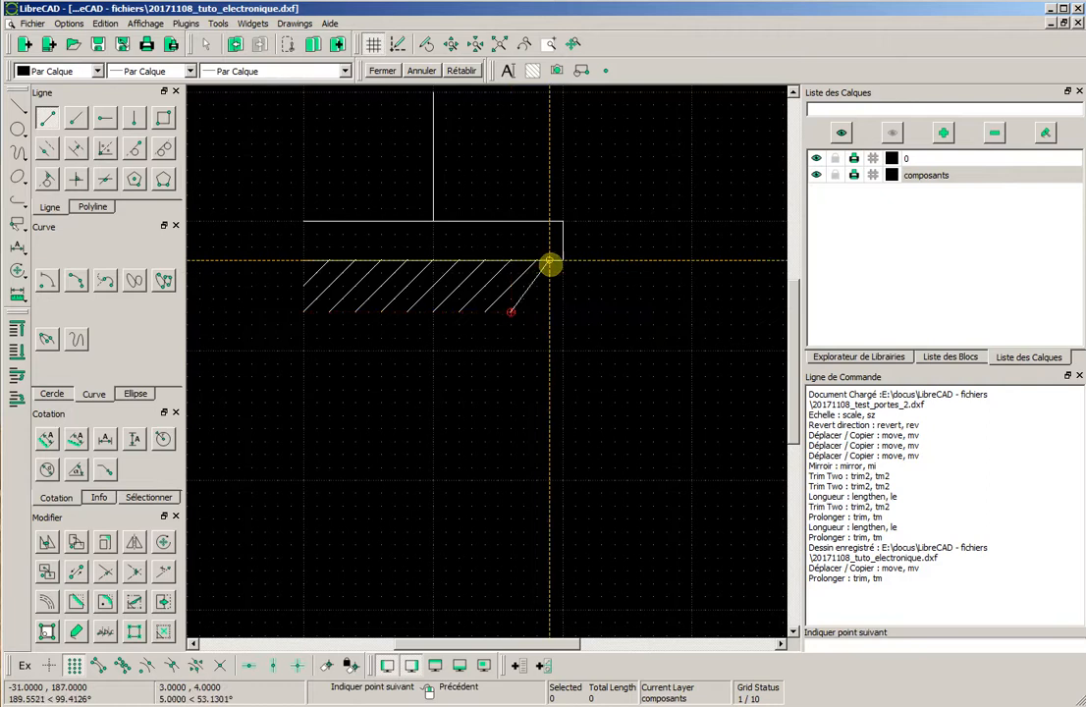
left_click(558, 263)
right_click(545, 307)
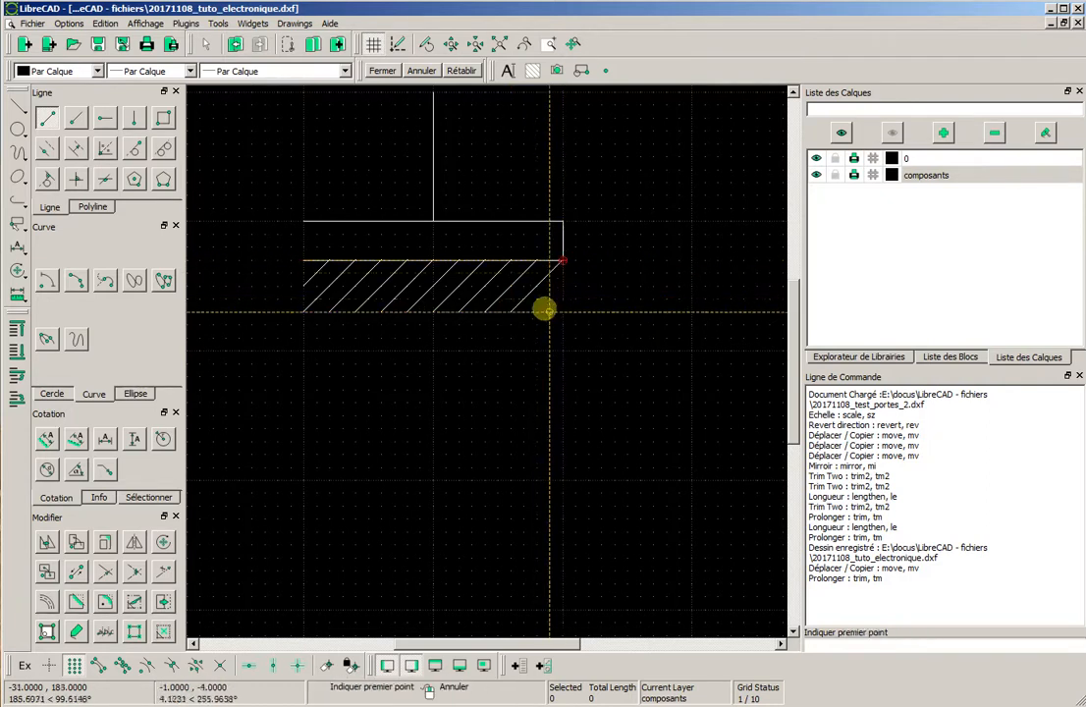
left_click(558, 285)
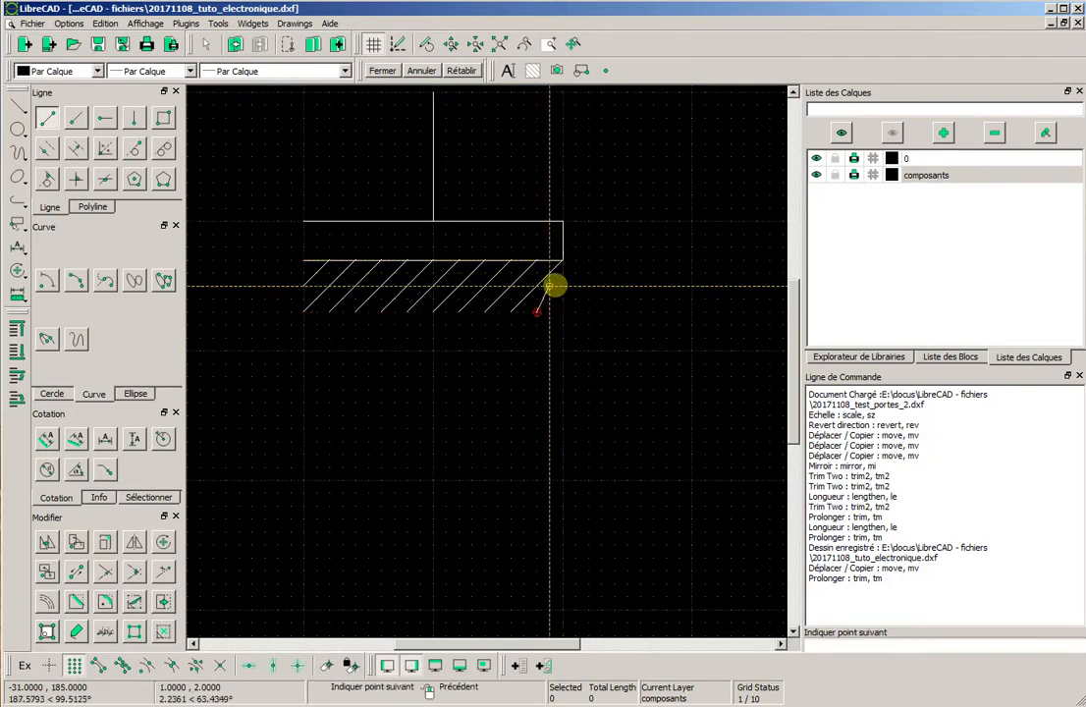
right_click(614, 271)
Draw the rectangle's missing left side as a vertical line from (-50, 187) to (-50, 190)
scroll(616, 269, "down", 3)
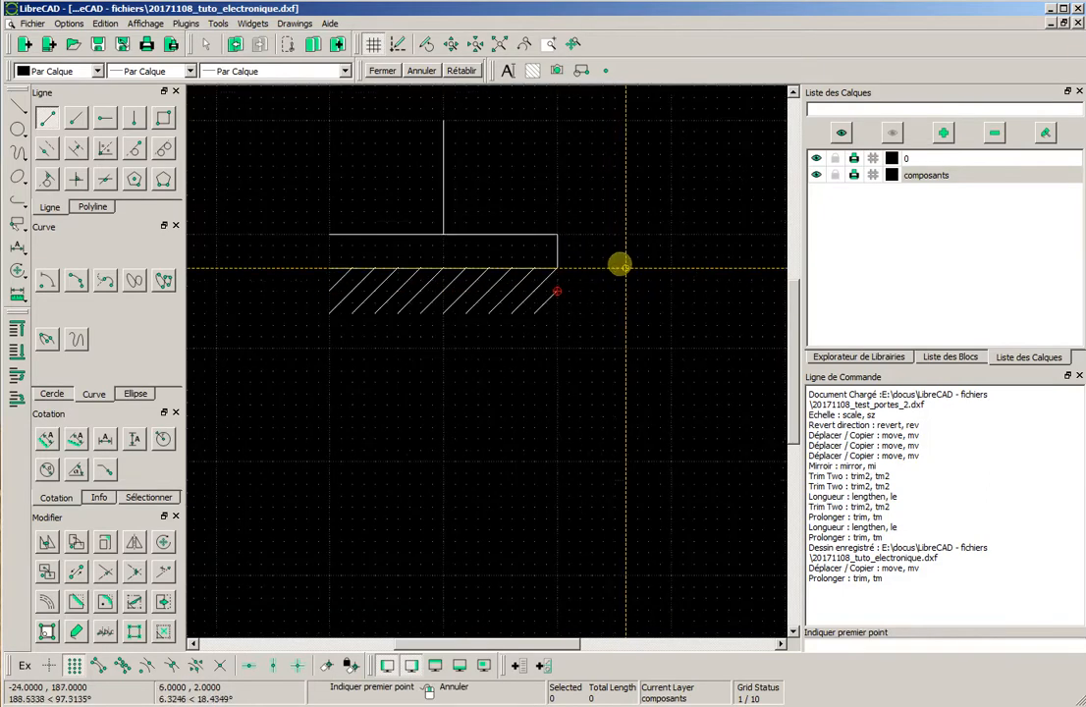
scroll(485, 239, "down", 1)
mouse_move(569, 240)
middle_mouse_down()
mouse_move(624, 320)
mouse_move(656, 272)
middle_mouse_up()
scroll(626, 252, "down", 2)
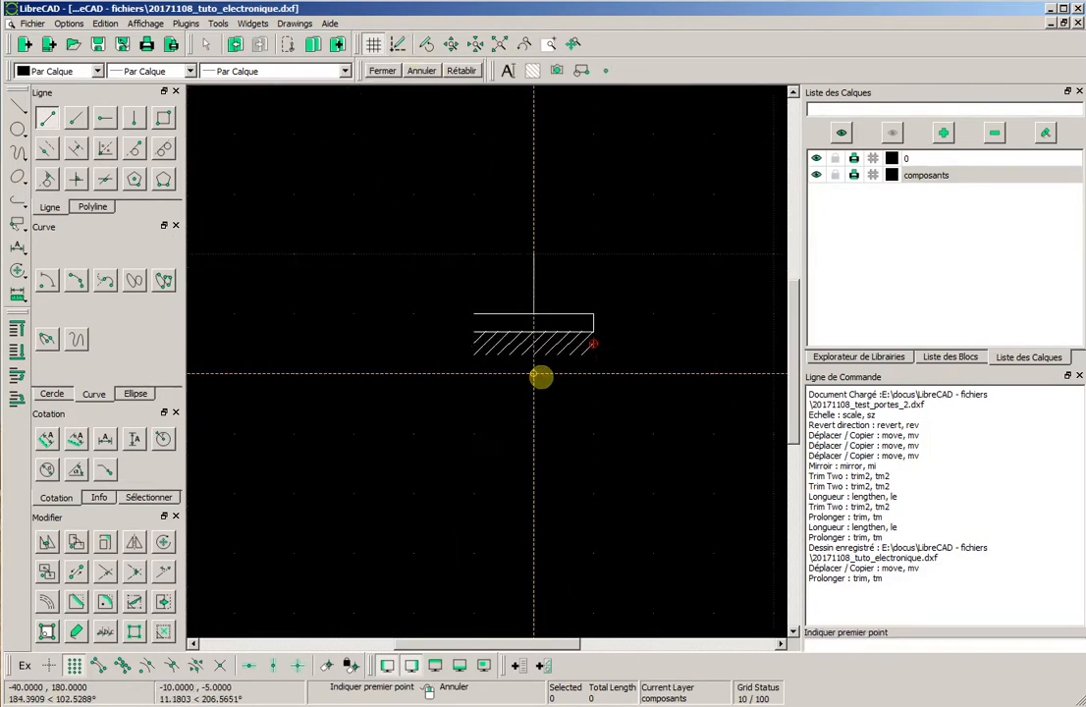
scroll(462, 329, "up", 4)
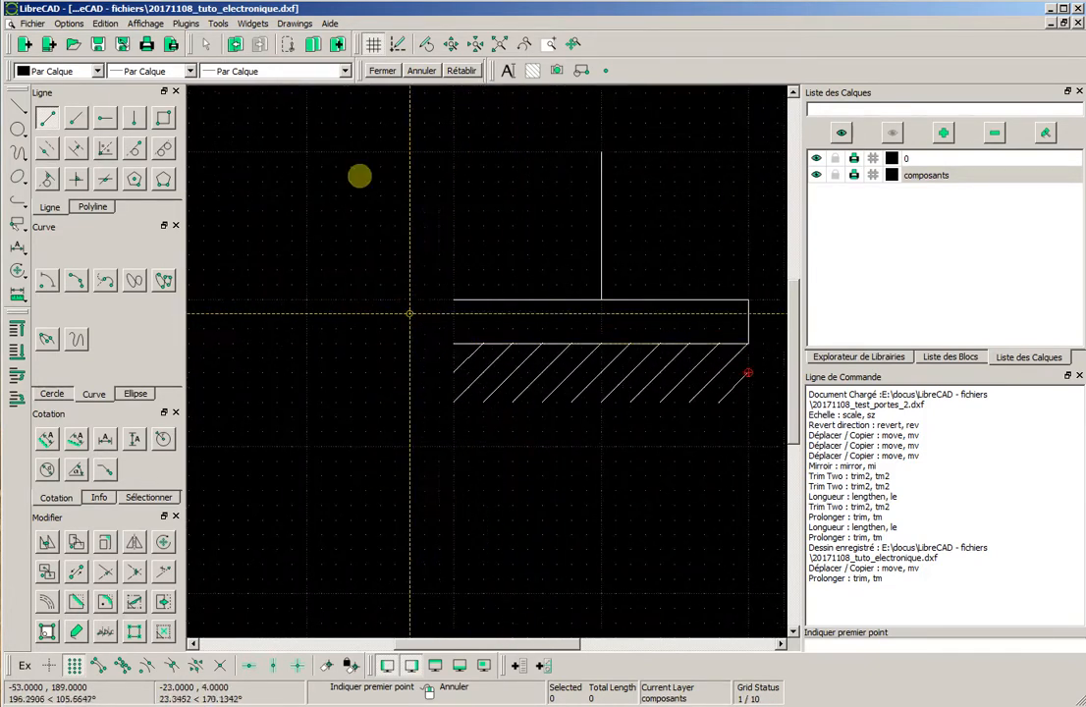
left_click(452, 300)
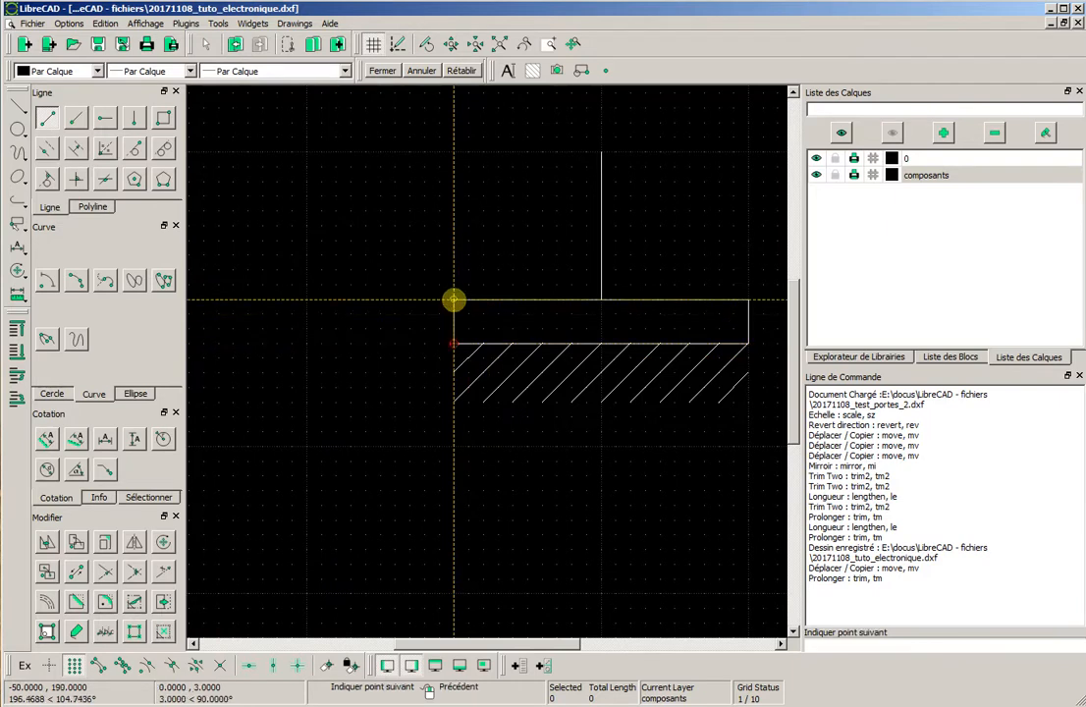
right_click(396, 236)
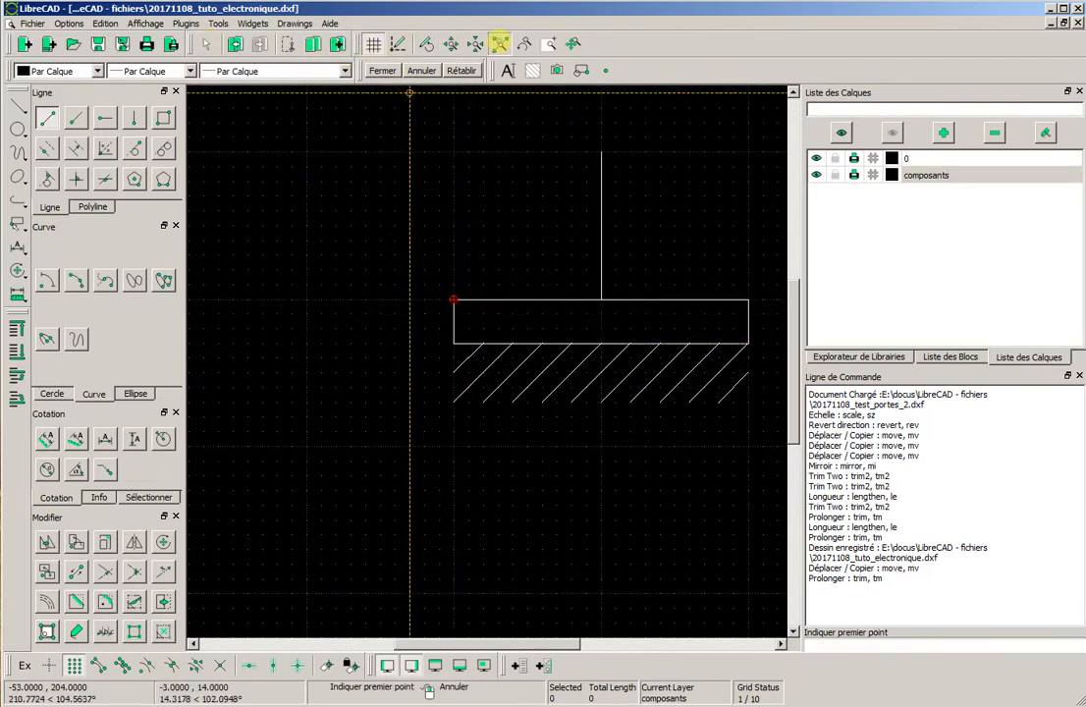
Fill the ground symbol's rectangle with a solid hatch, using its four edges as the boundary
left_click(500, 43)
scroll(640, 361, "down", 1)
scroll(642, 354, "up", 1)
scroll(538, 342, "up", 1)
middle_click_drag(301, 315, 419, 342)
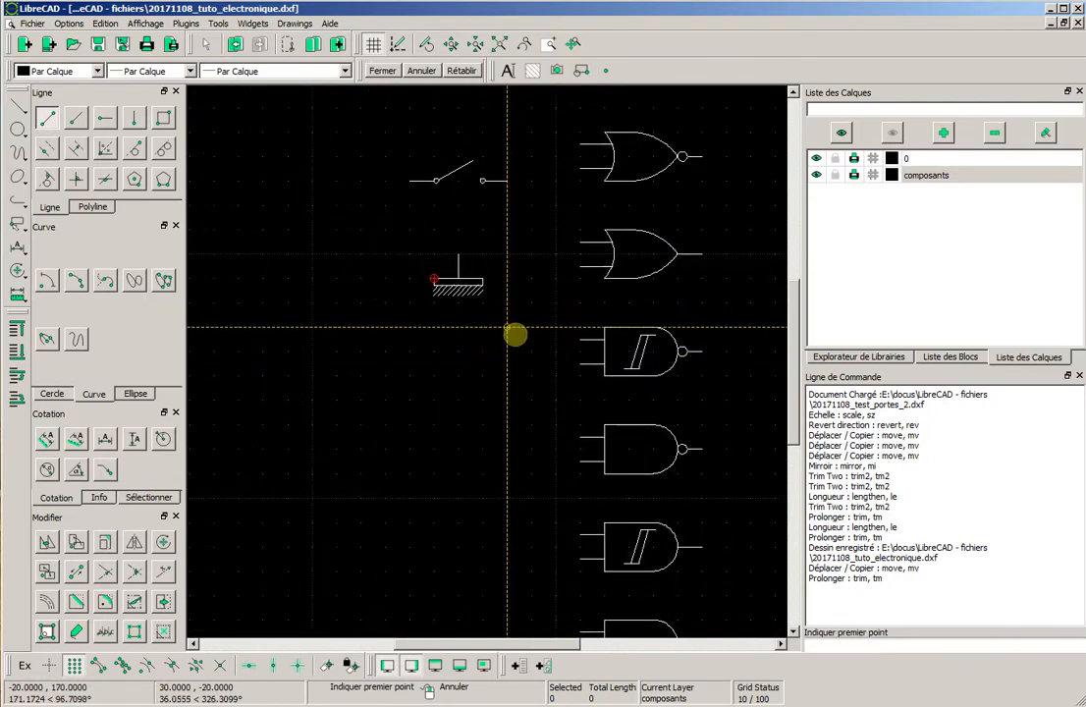
scroll(513, 332, "up", 3)
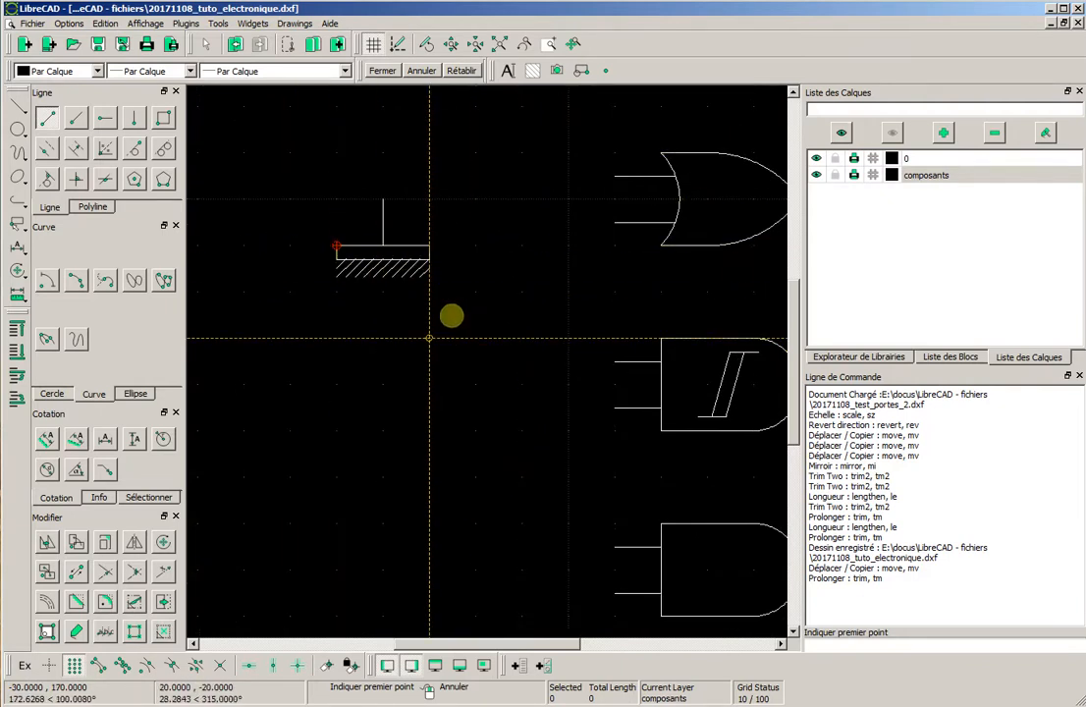
scroll(451, 316, "up", 2)
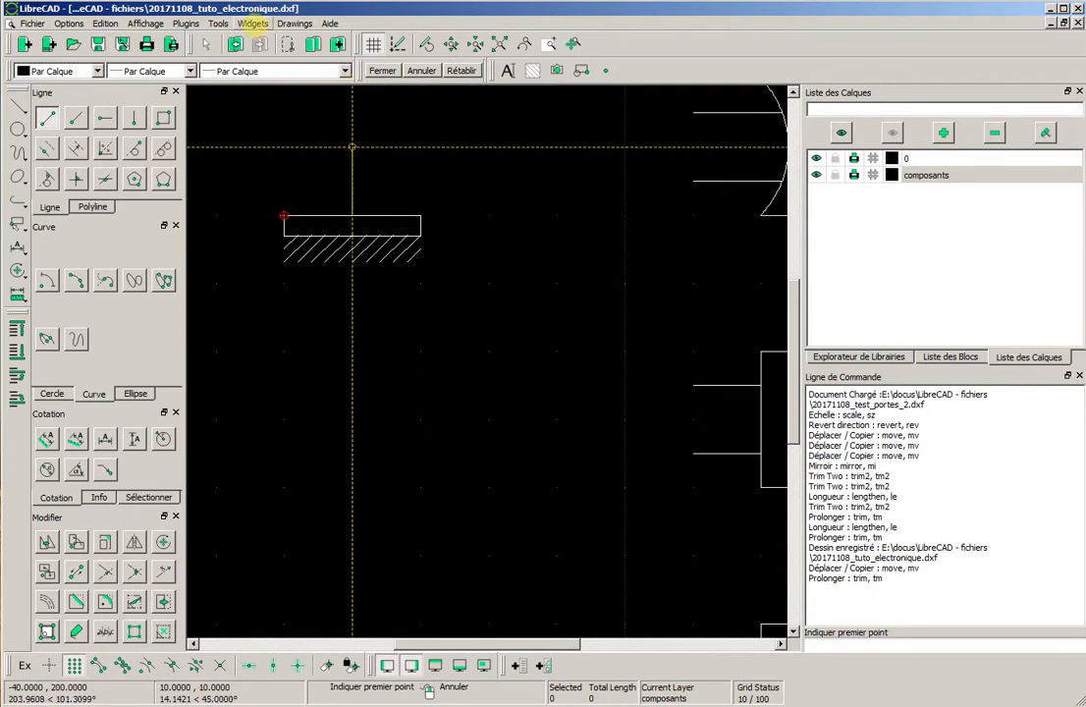
left_click(218, 23)
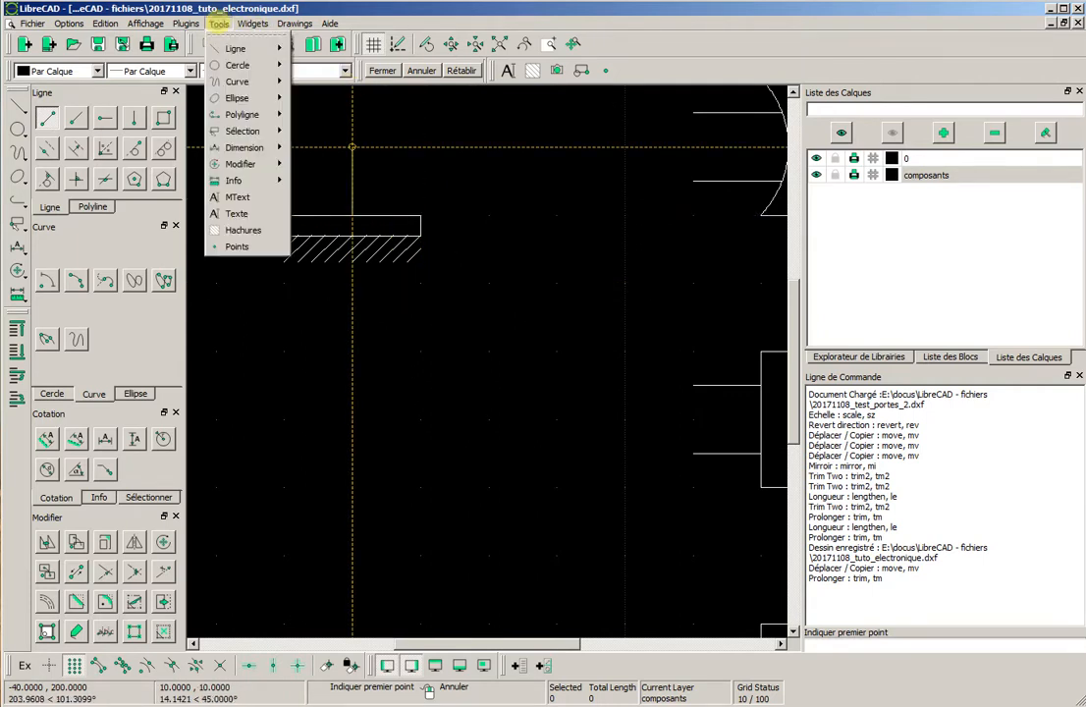
left_click(235, 230)
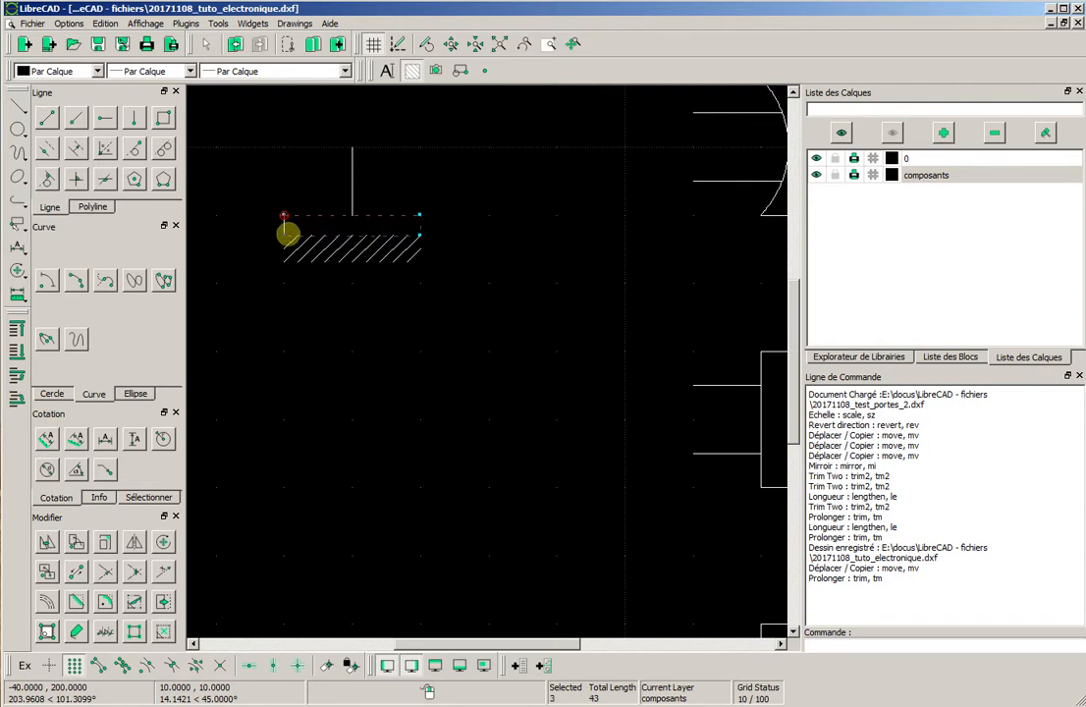
key("Return")
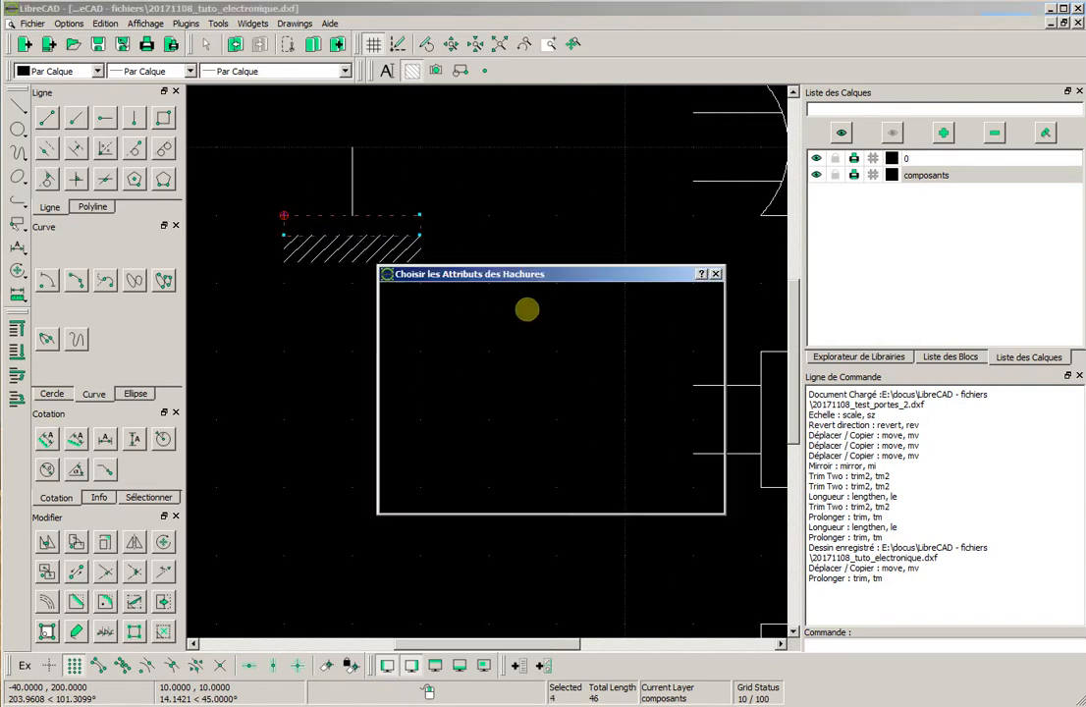
left_click(618, 494)
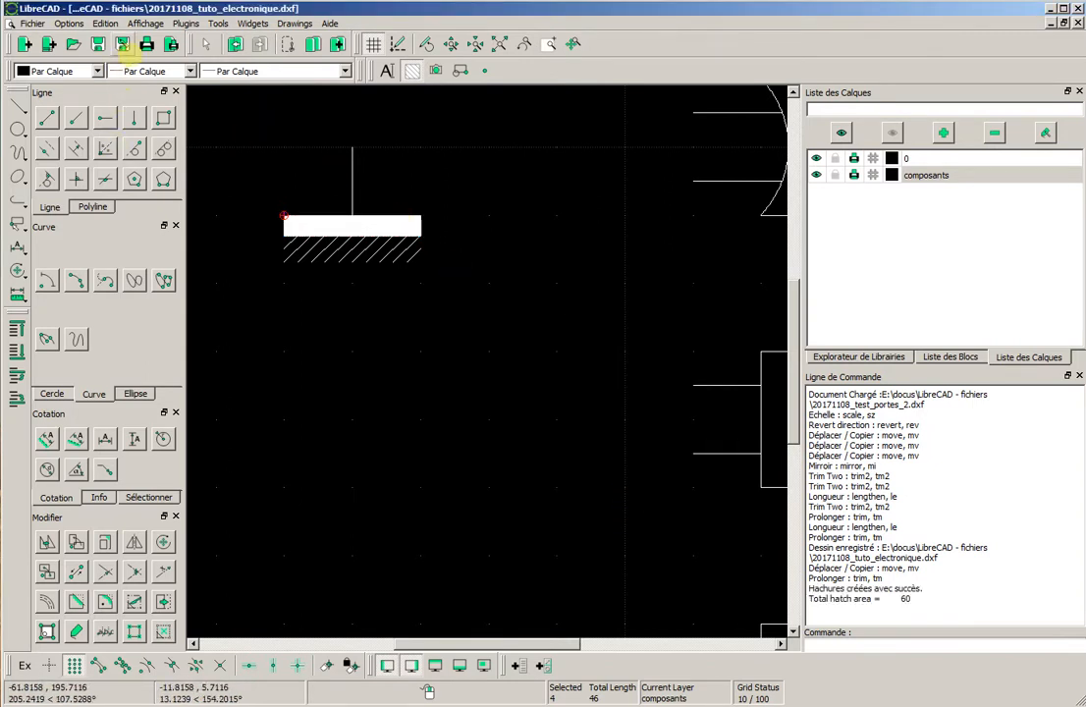
left_click(206, 44)
mouse_move(231, 172)
left_mouse_down()
mouse_move(626, 306)
mouse_move(469, 107)
mouse_move(472, 133)
left_mouse_up()
left_click(403, 45)
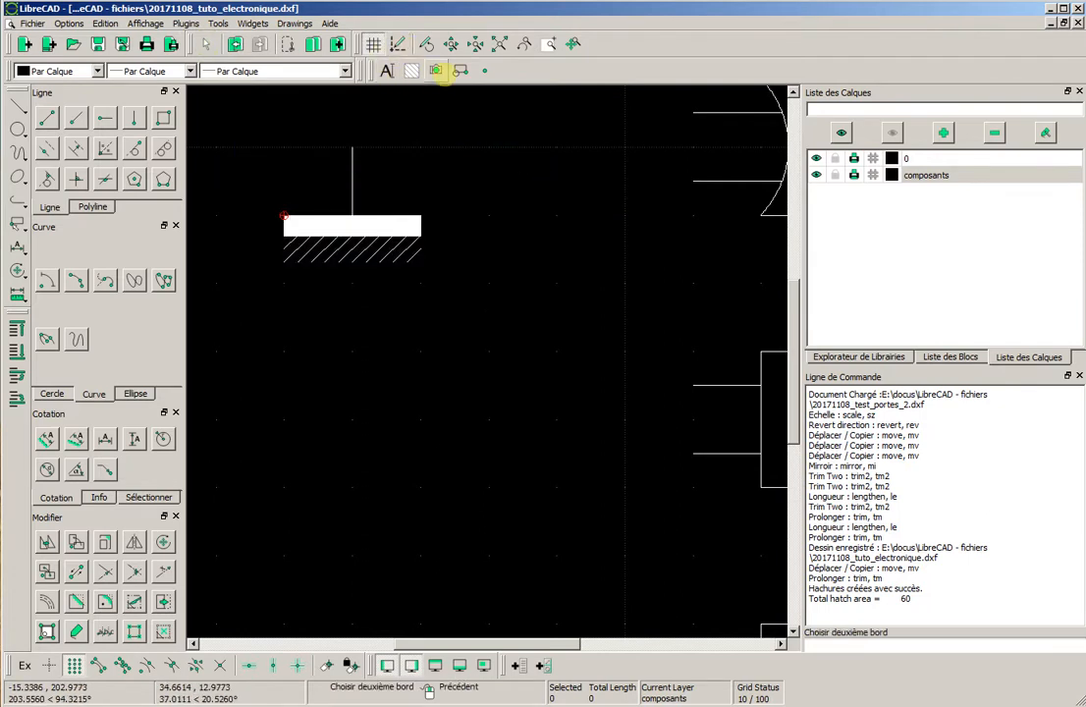
left_click(501, 45)
scroll(634, 345, "down", 2)
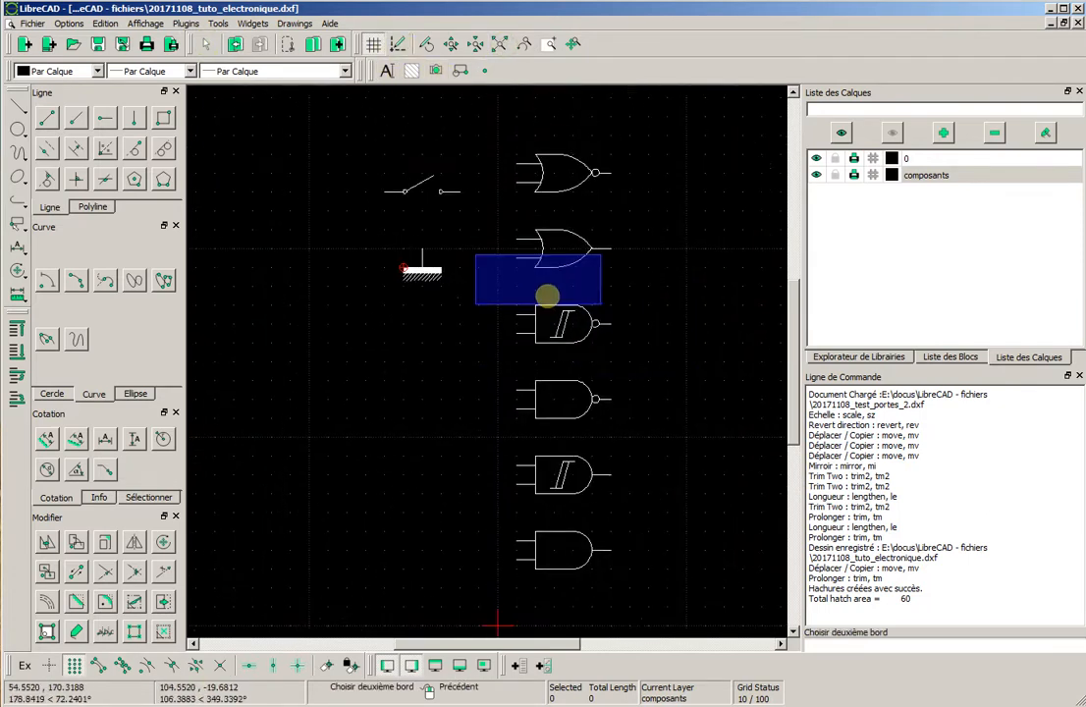
right_click(489, 310)
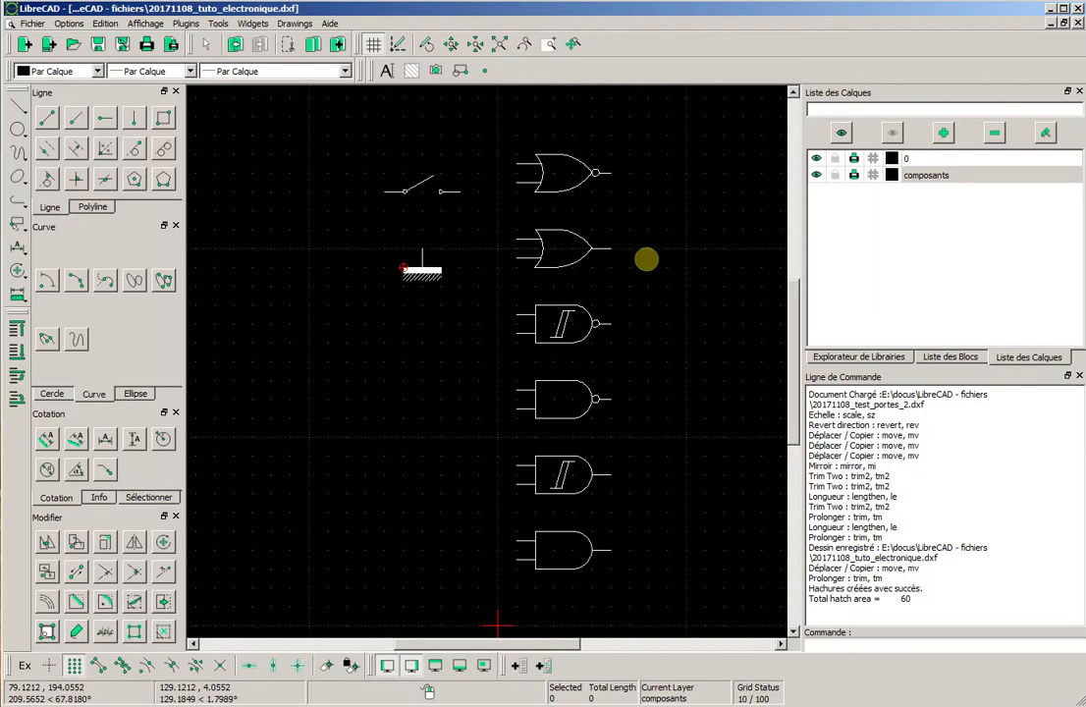
Draw a vertical line 10 units long below the ground symbol, from (-40, 140) to (-40, 150)
scroll(244, 349, "up", 2)
middle_click_drag(481, 345, 386, 366)
scroll(387, 366, "up", 1)
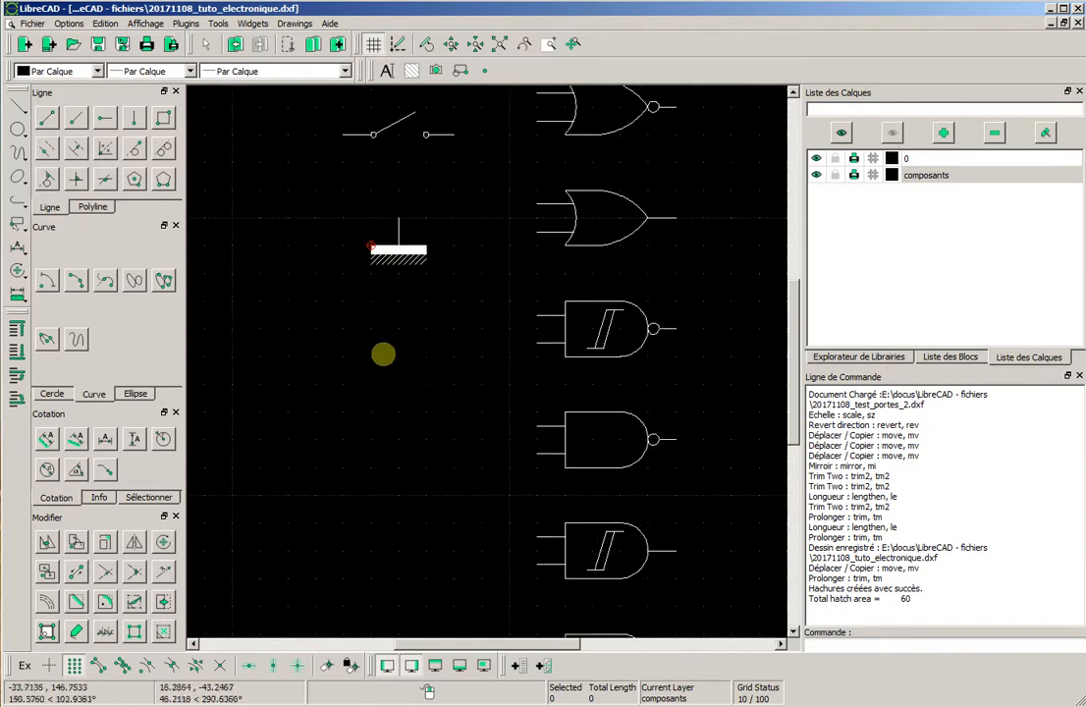
scroll(363, 348, "up", 2)
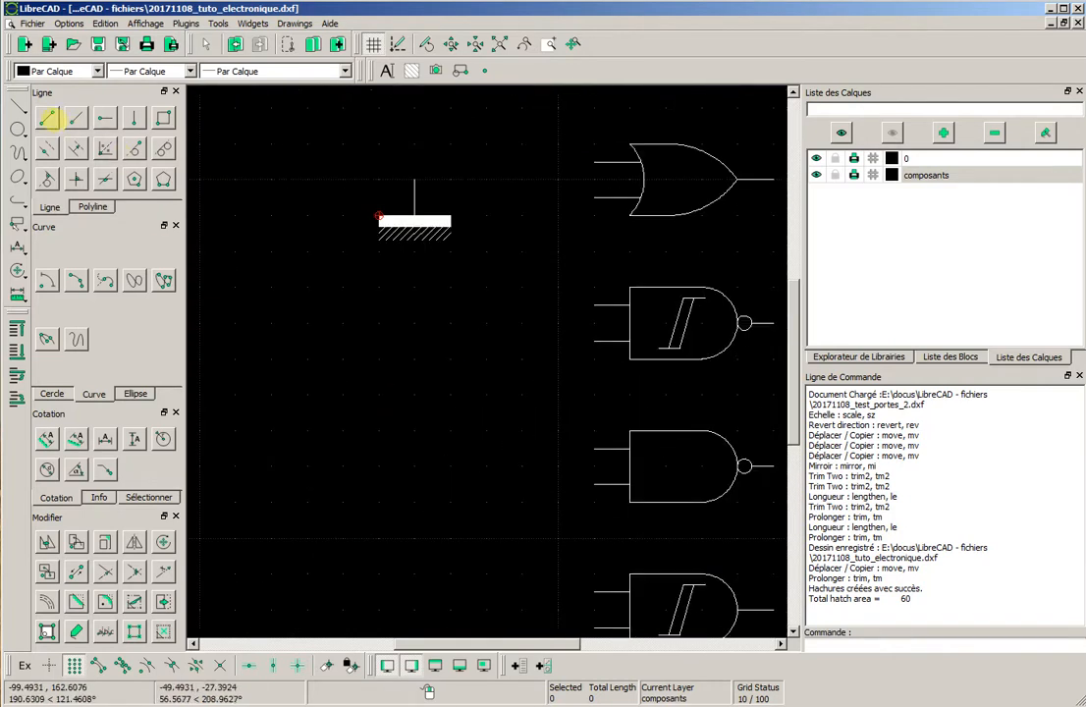
left_click(48, 118)
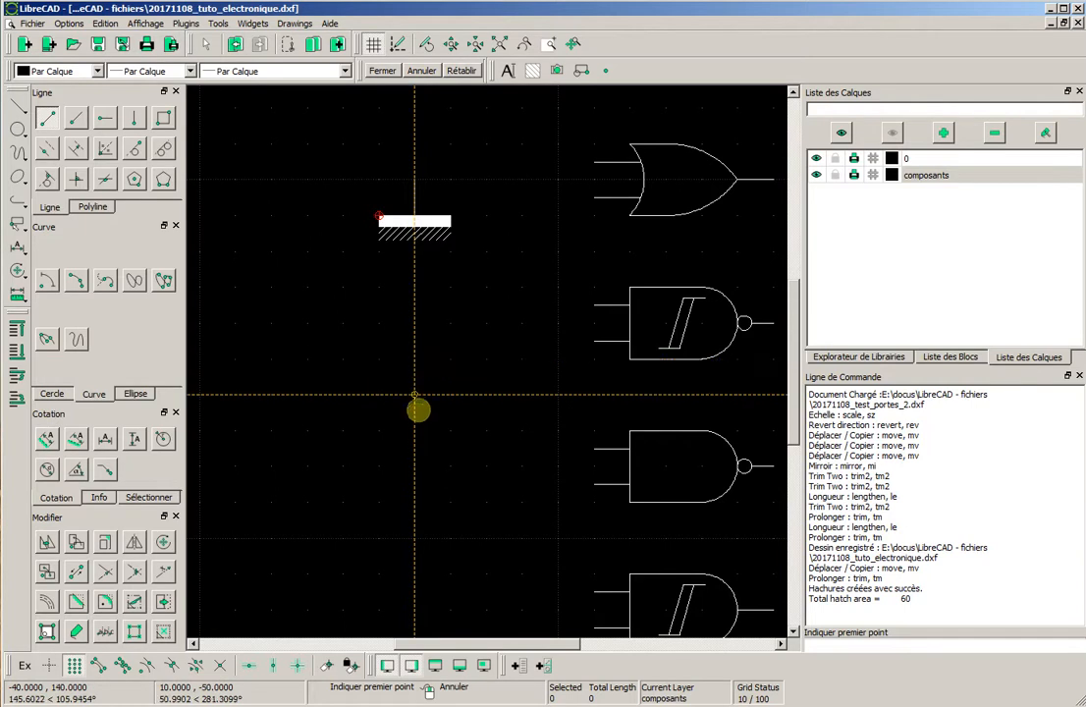
scroll(418, 411, "up", 1)
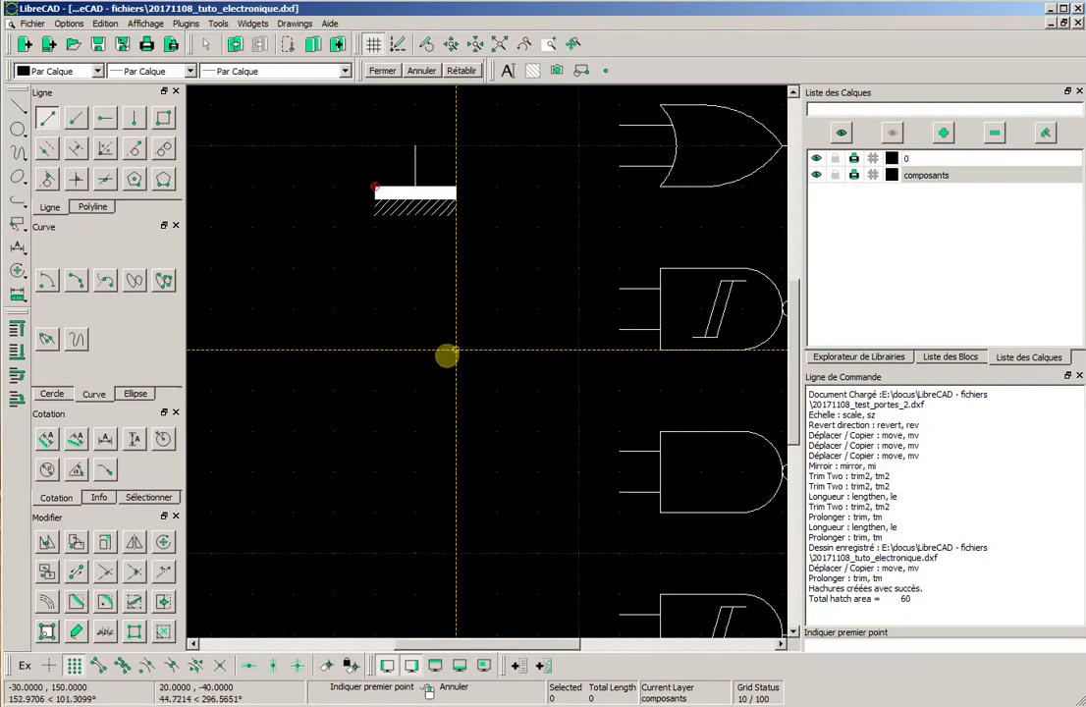
scroll(456, 349, "up", 1)
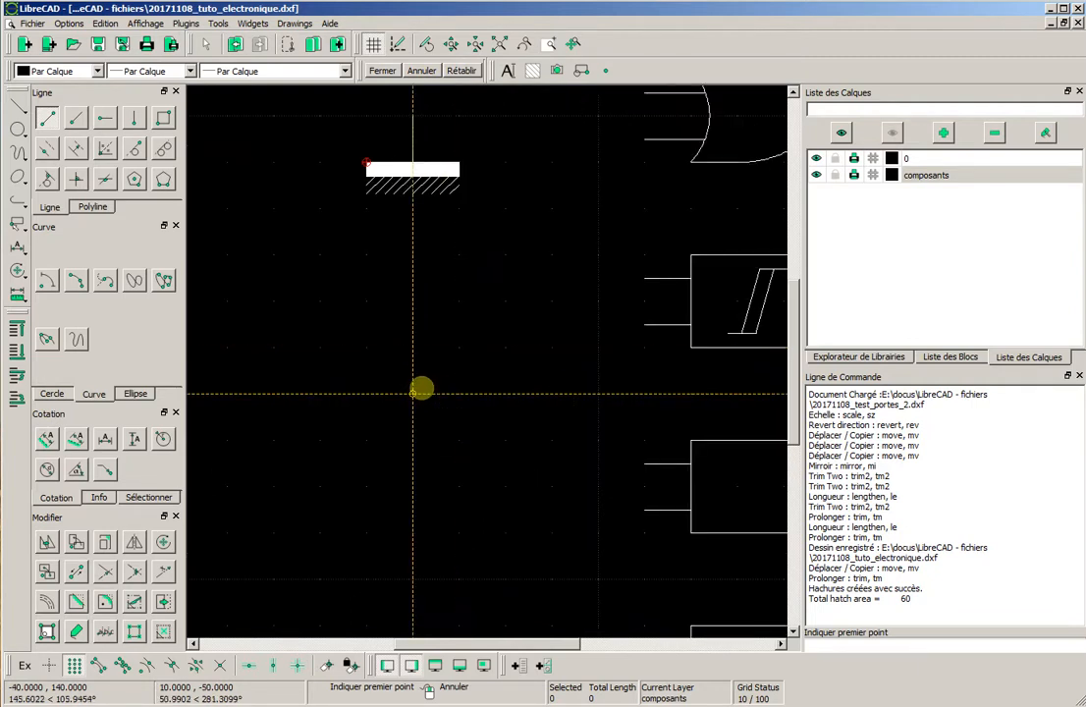
left_click(412, 394)
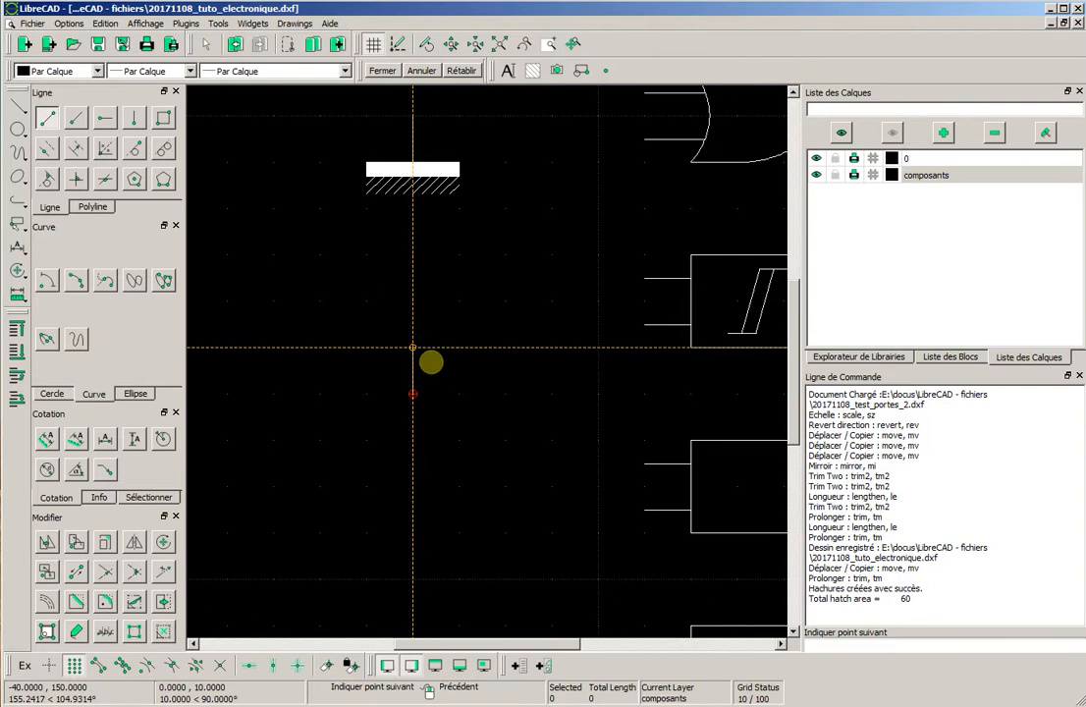
left_click(414, 349)
scroll(459, 336, "up", 1)
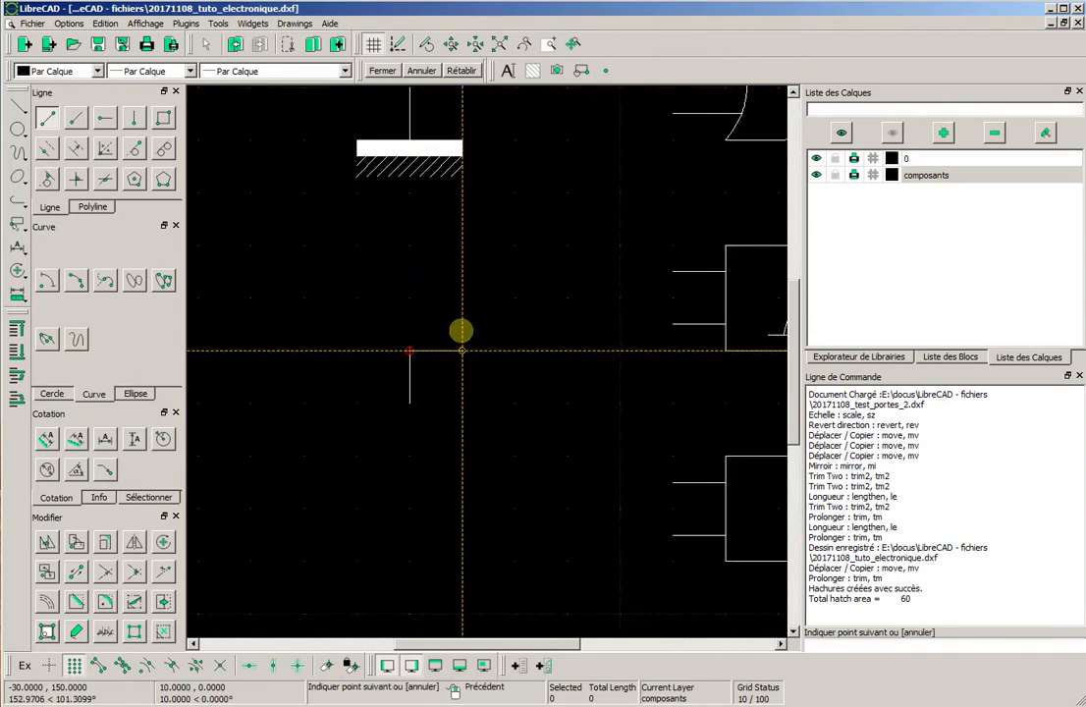
right_click(453, 313)
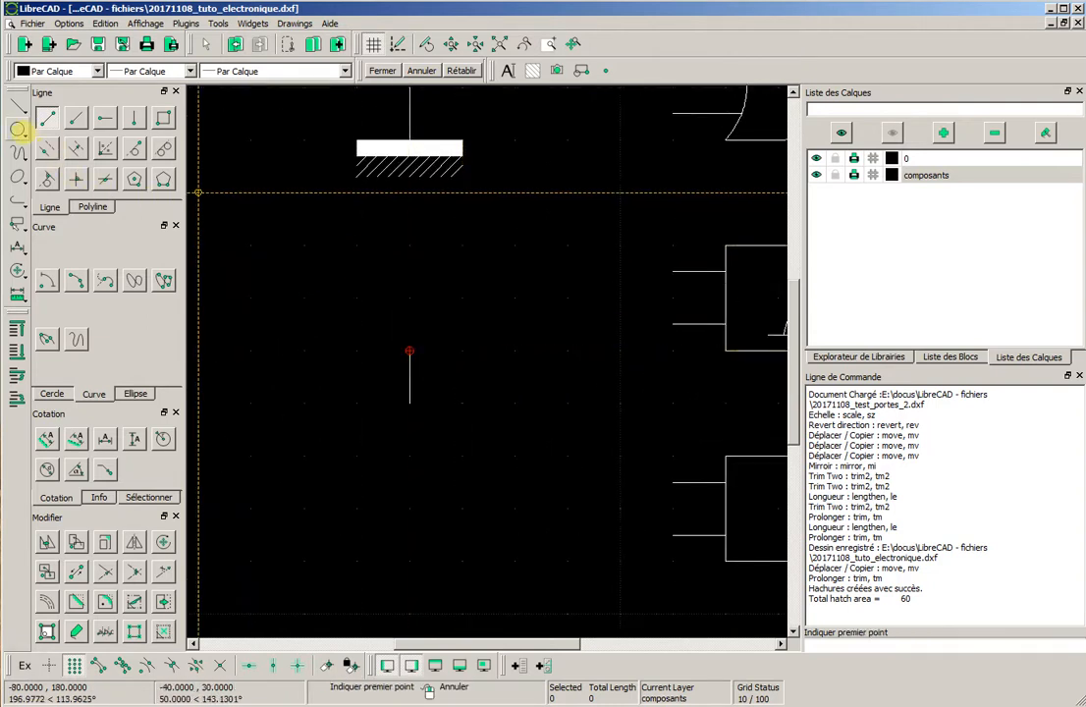
Draw a circle of radius 5 centred at (-40, 155), touching the top end of the new vertical line
left_click(18, 129)
left_click(57, 58)
scroll(371, 321, "up", 2)
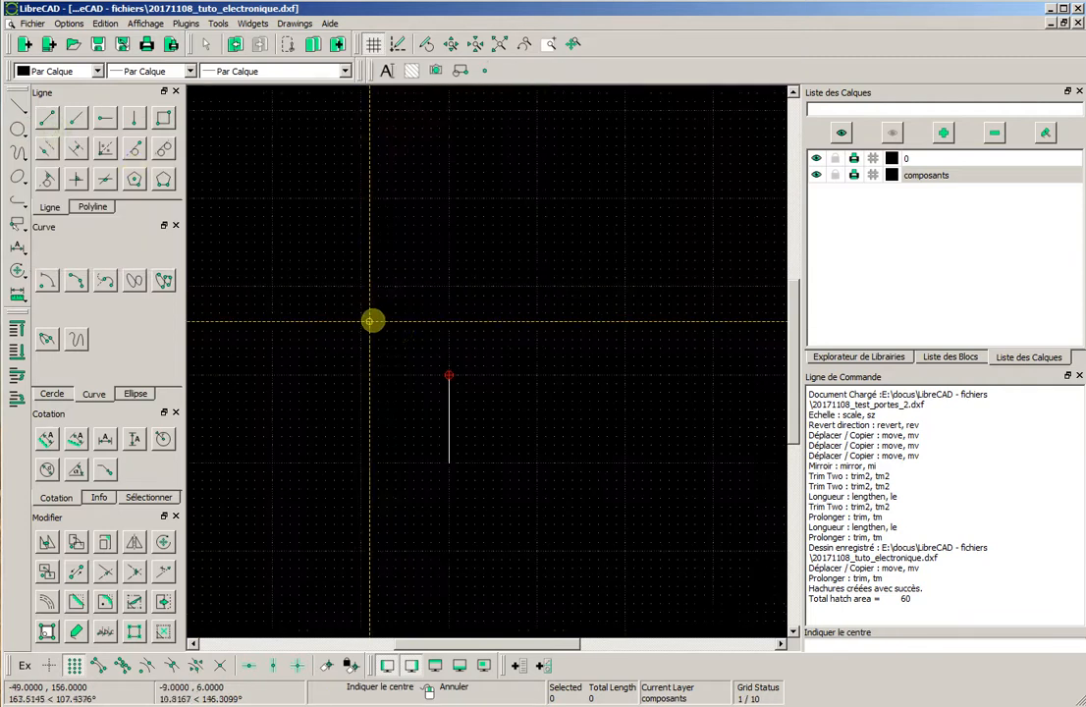
left_click(448, 331)
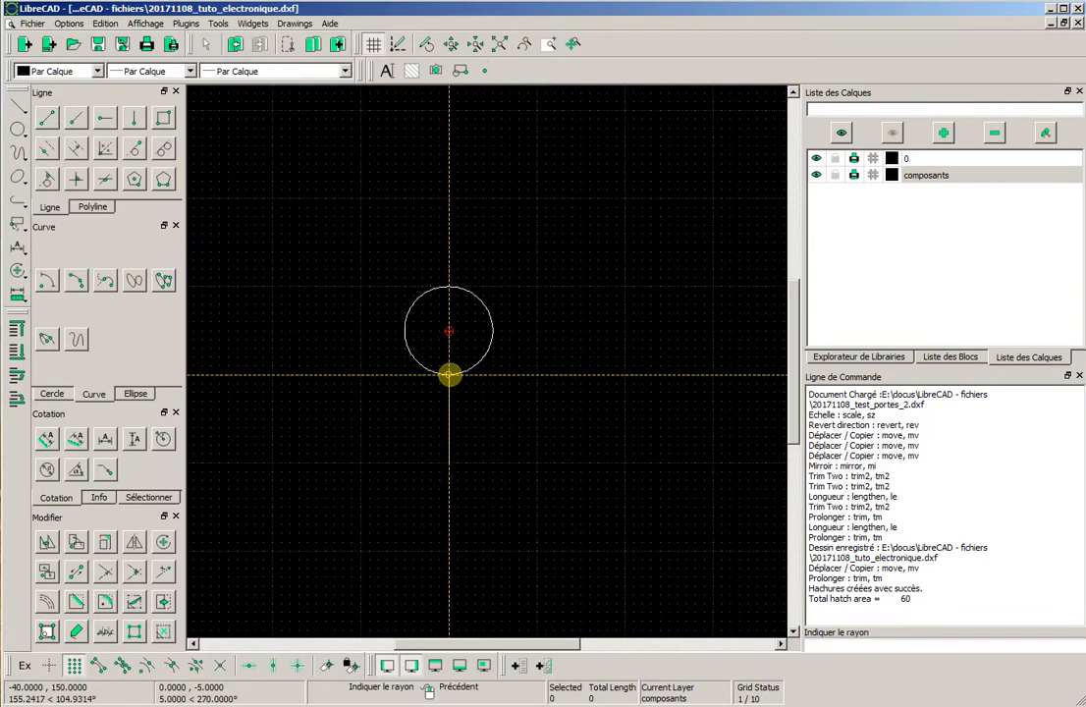
left_click(448, 376)
right_click(504, 304)
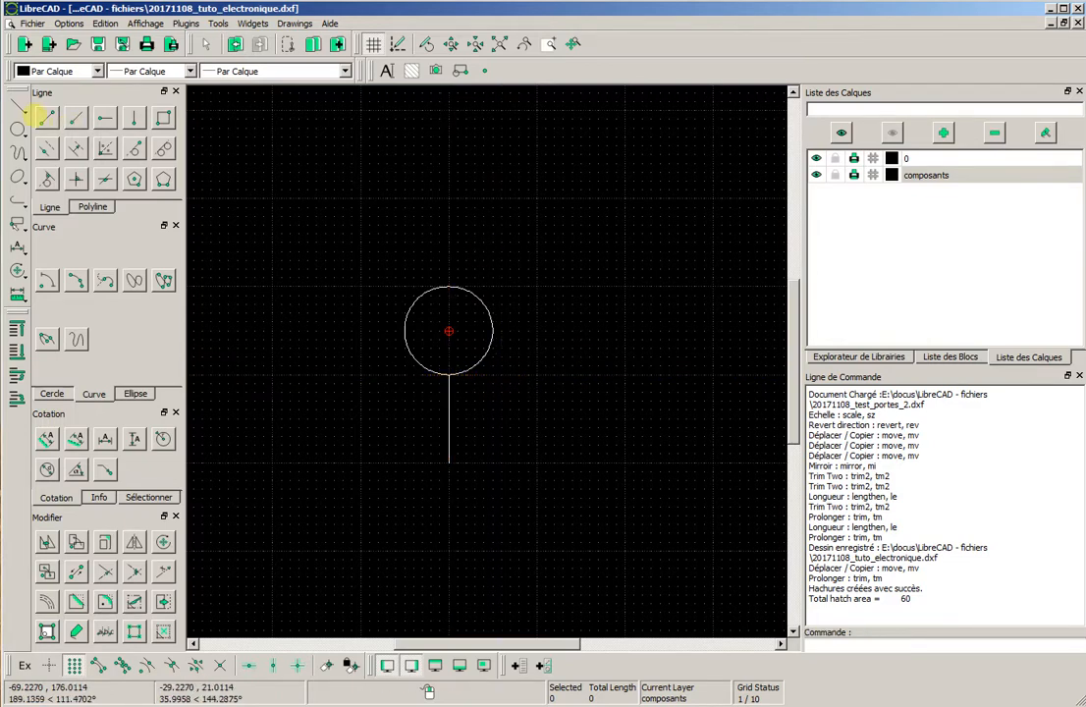
Draw a vertical line through the circle's centre, from (-40, 158) to (-40, 152)
left_click(46, 117)
scroll(461, 308, "up", 3)
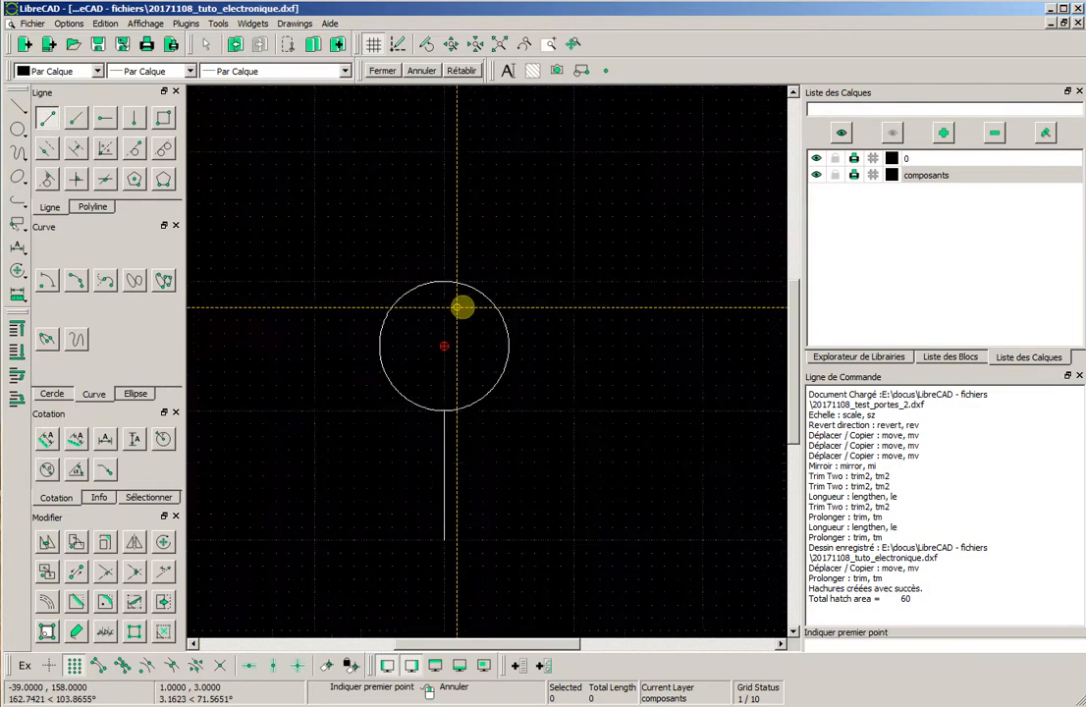
scroll(477, 307, "up", 3)
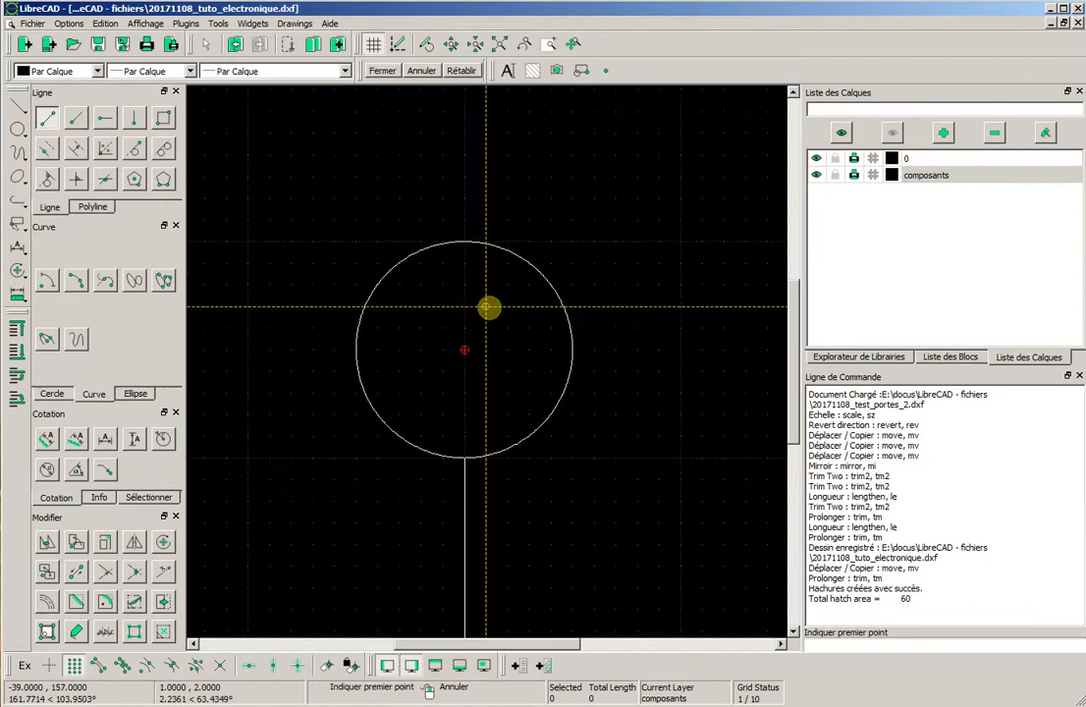
left_click(460, 283)
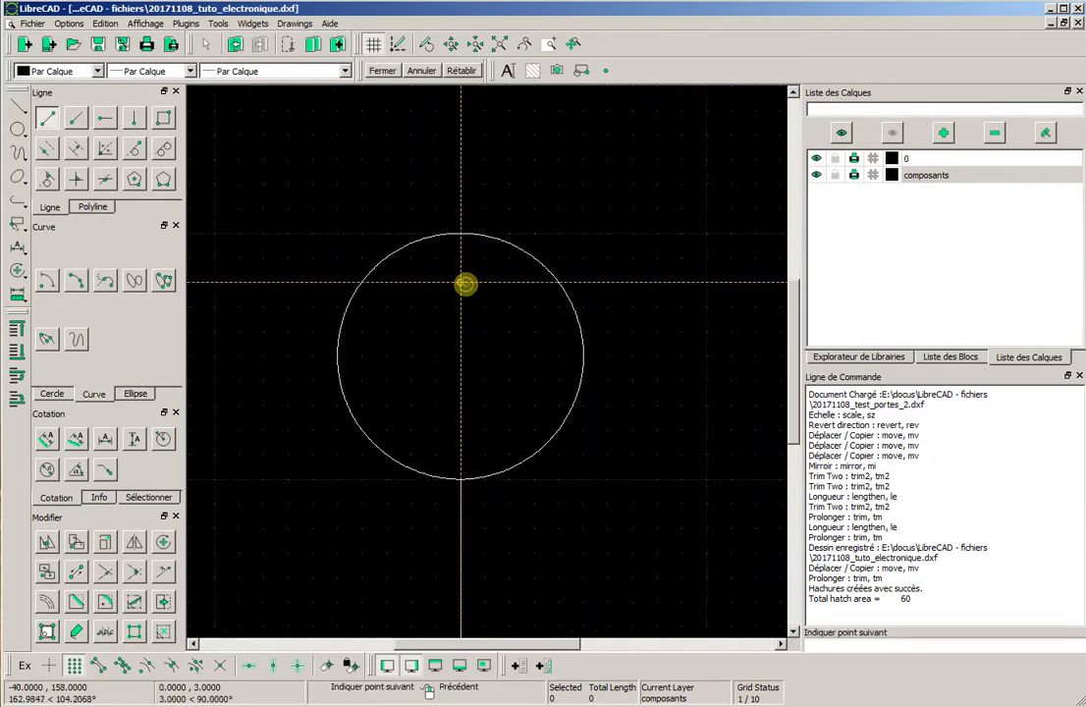
left_click(490, 395)
right_click(495, 378)
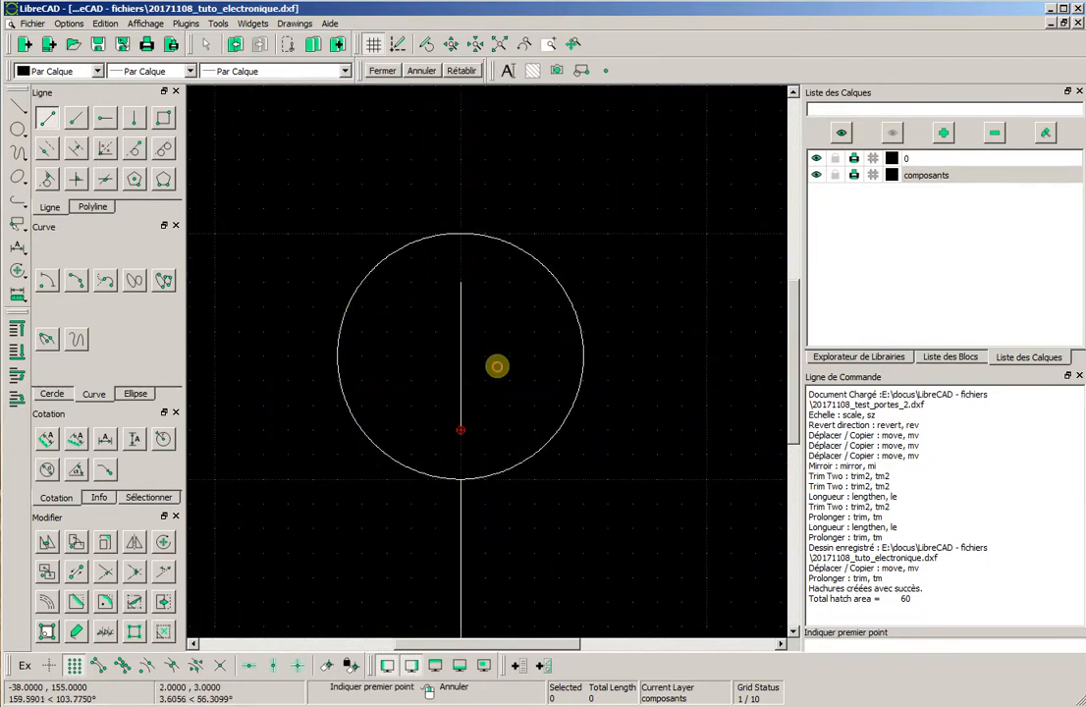
Complete the plus sign in the circle with a horizontal line from (-43, 155) to (-37, 155), and end the Line command
left_click(388, 356)
left_click(534, 356)
right_click(520, 310)
scroll(563, 196, "down", 1)
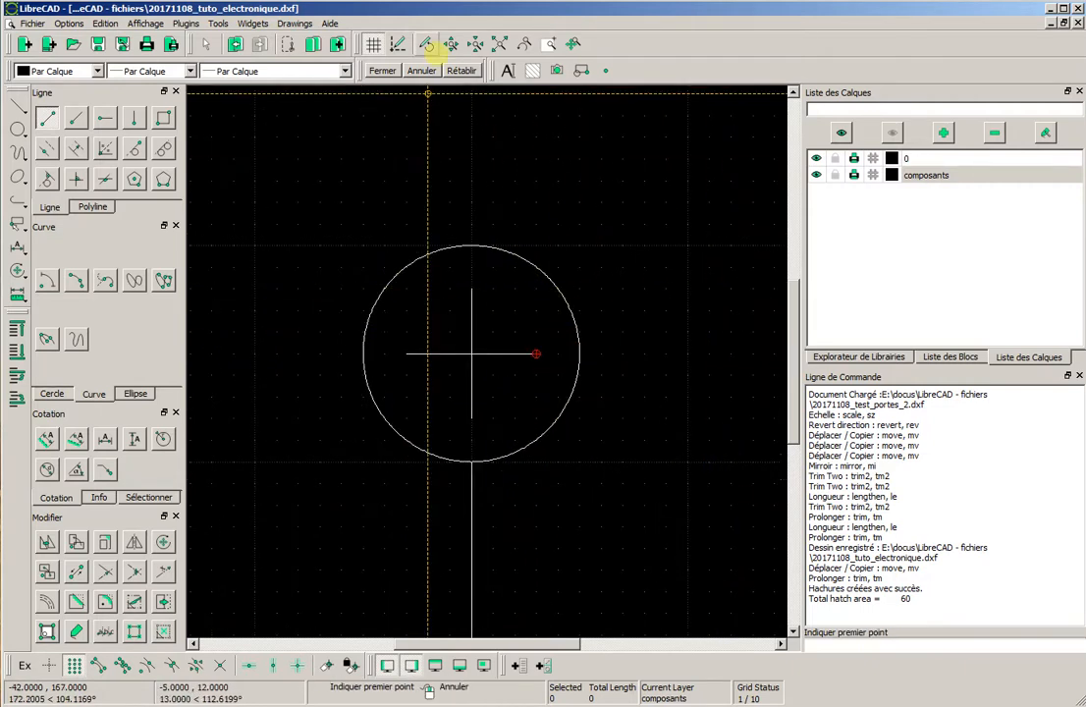
left_click(432, 43)
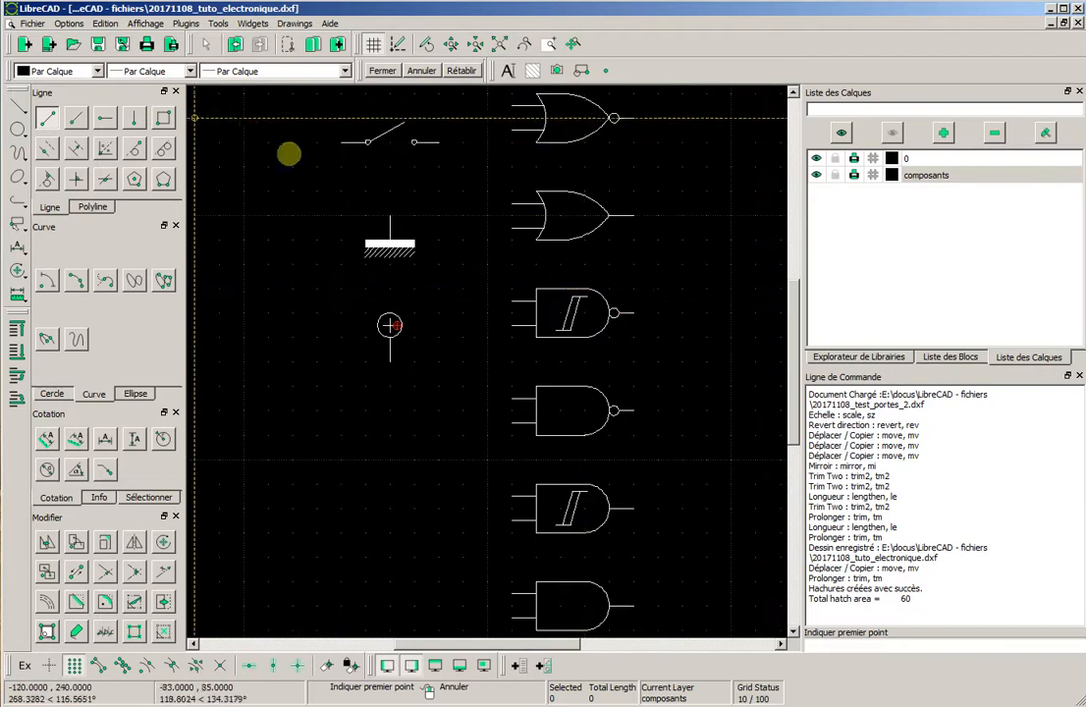
scroll(569, 236, "down", 1)
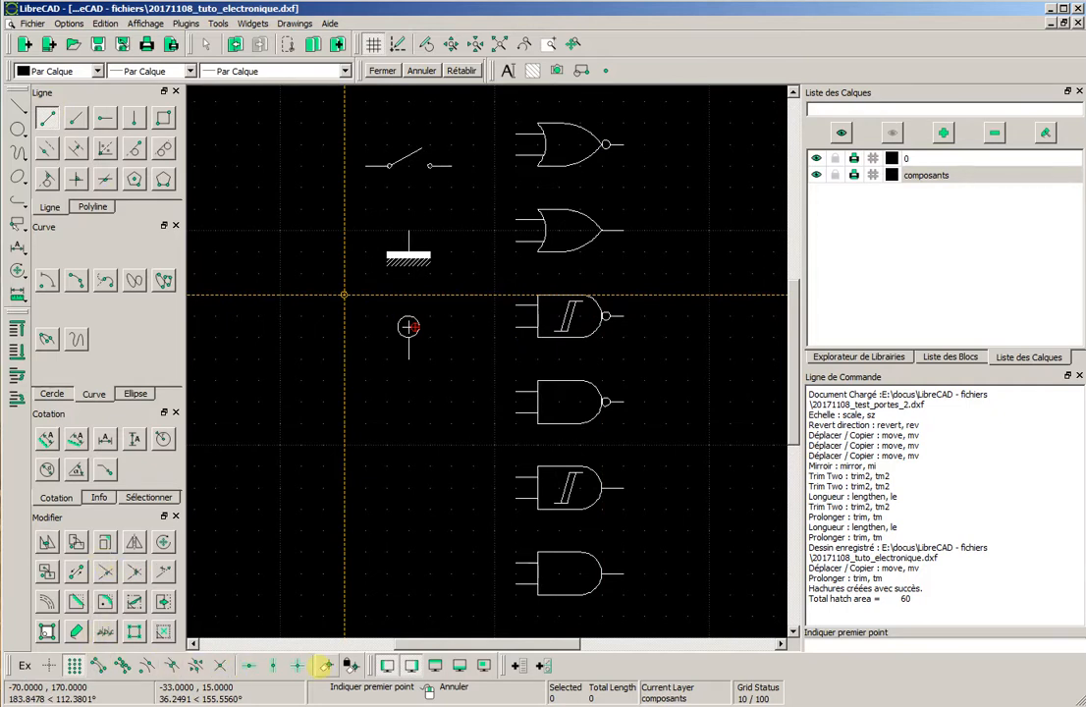
left_click(206, 44)
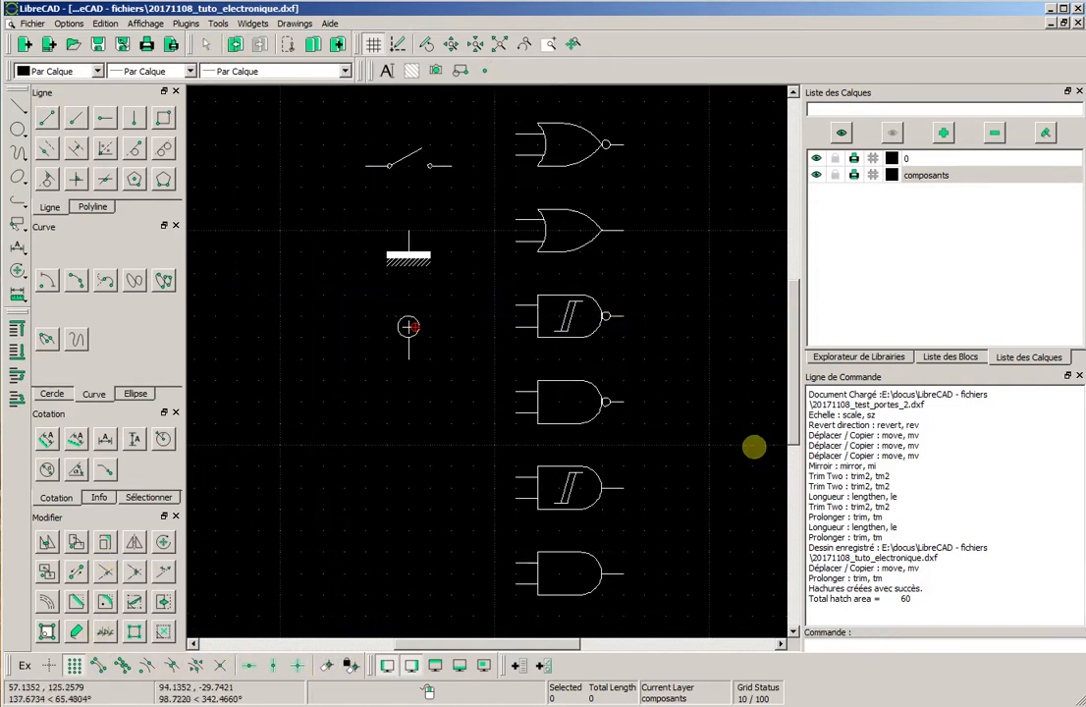
Create a block named NOR 2-IN from the topmost gate, using its output end (60, 240) as the reference point
middle_click_drag(664, 388, 630, 396)
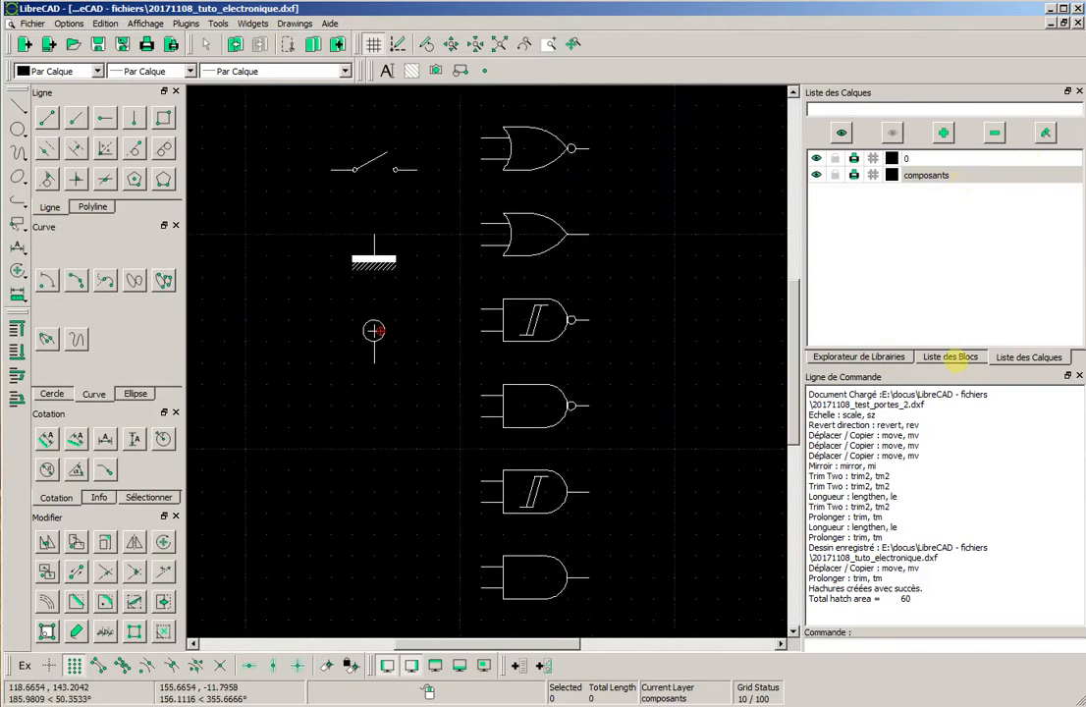
left_click(950, 356)
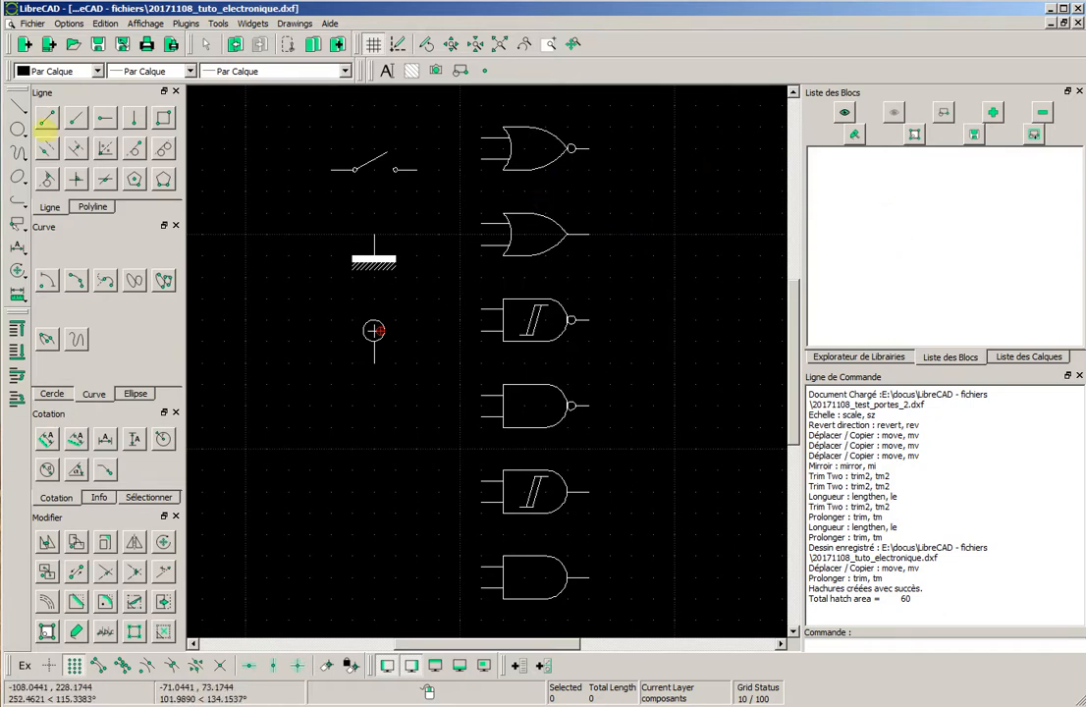
left_click(461, 103)
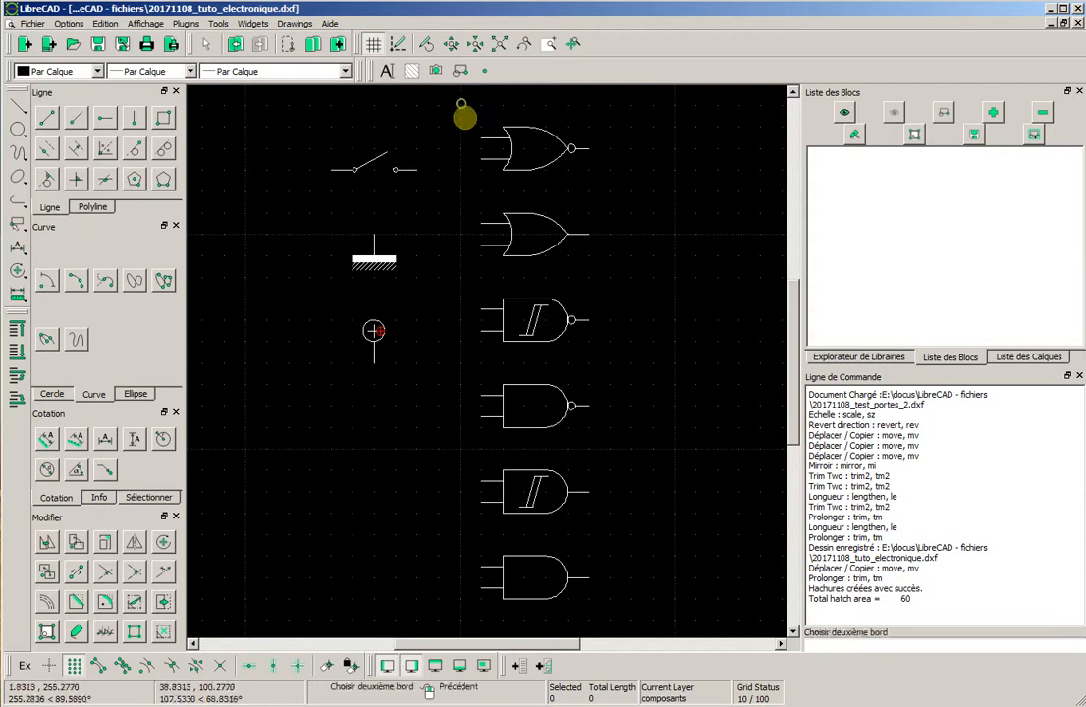
left_click(622, 187)
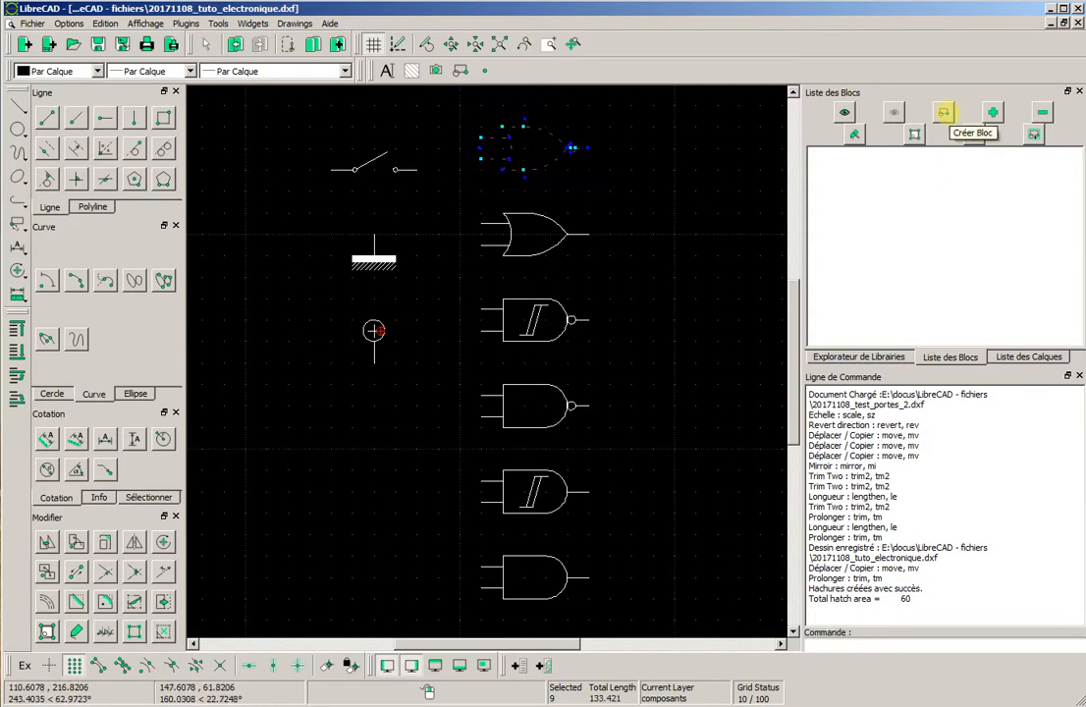
left_click(944, 112)
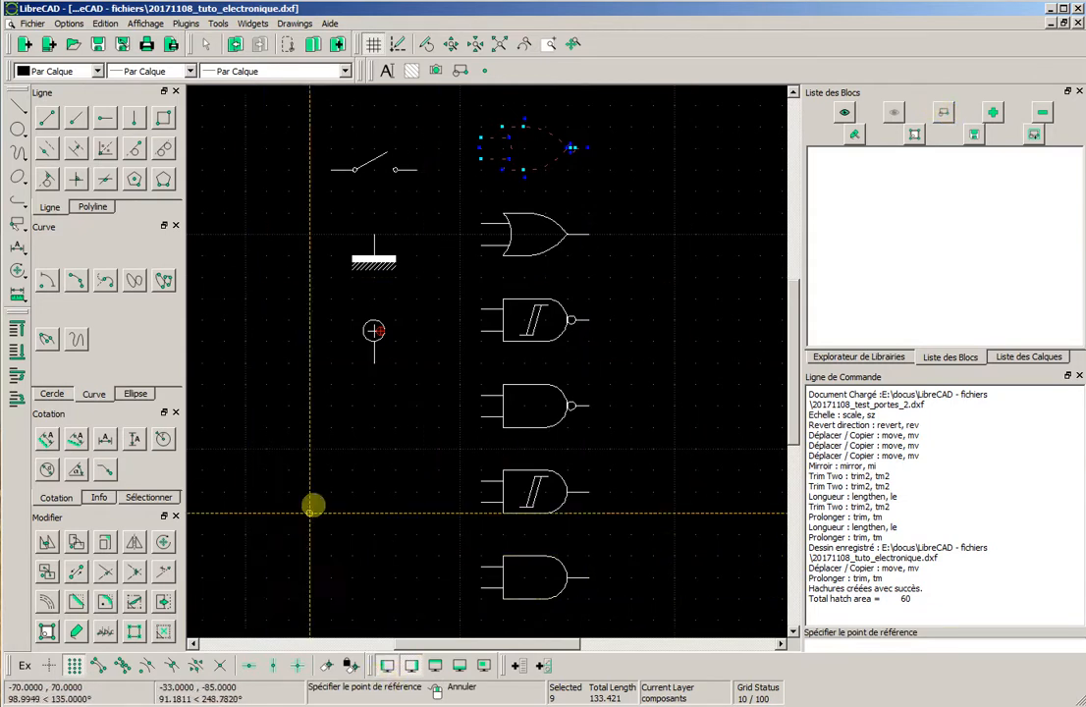
left_click(589, 149)
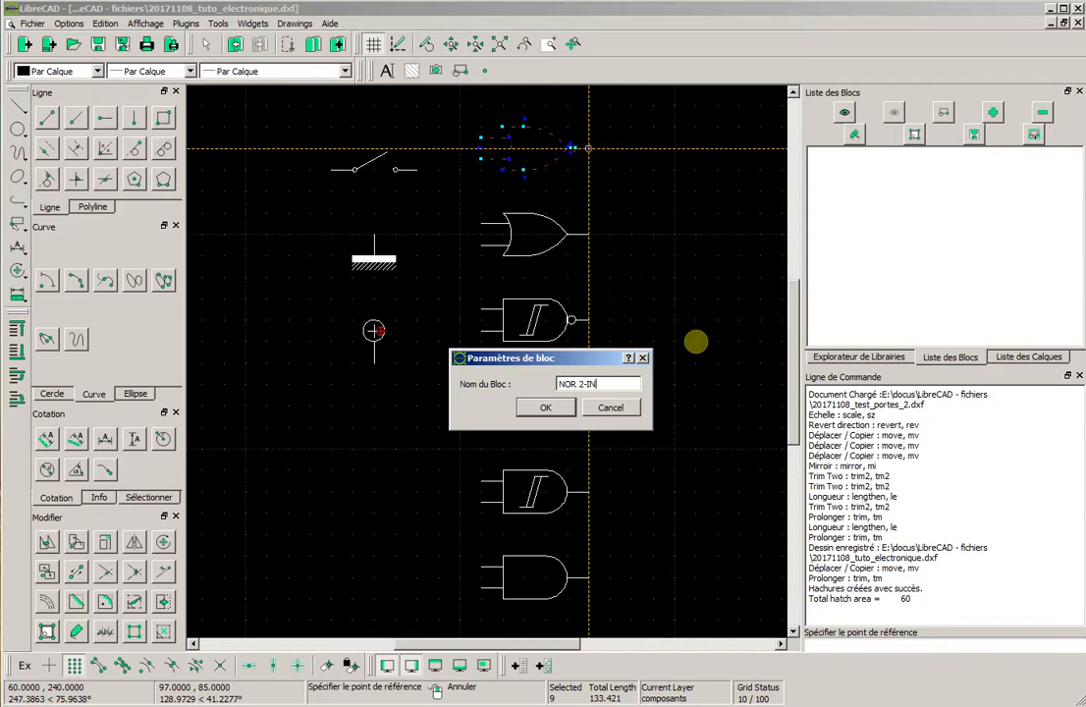
left_click(545, 407)
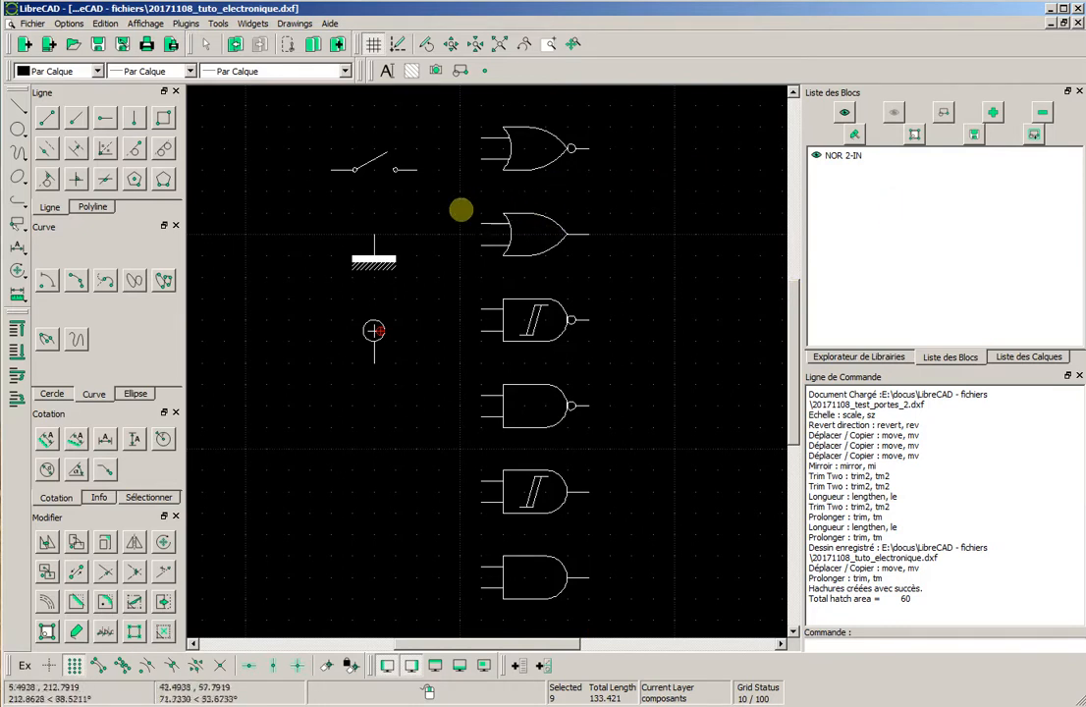
Create a block named OR 2-IN from the second gate, using its output end (60, 200) as the reference point
left_click_drag(462, 188, 606, 267)
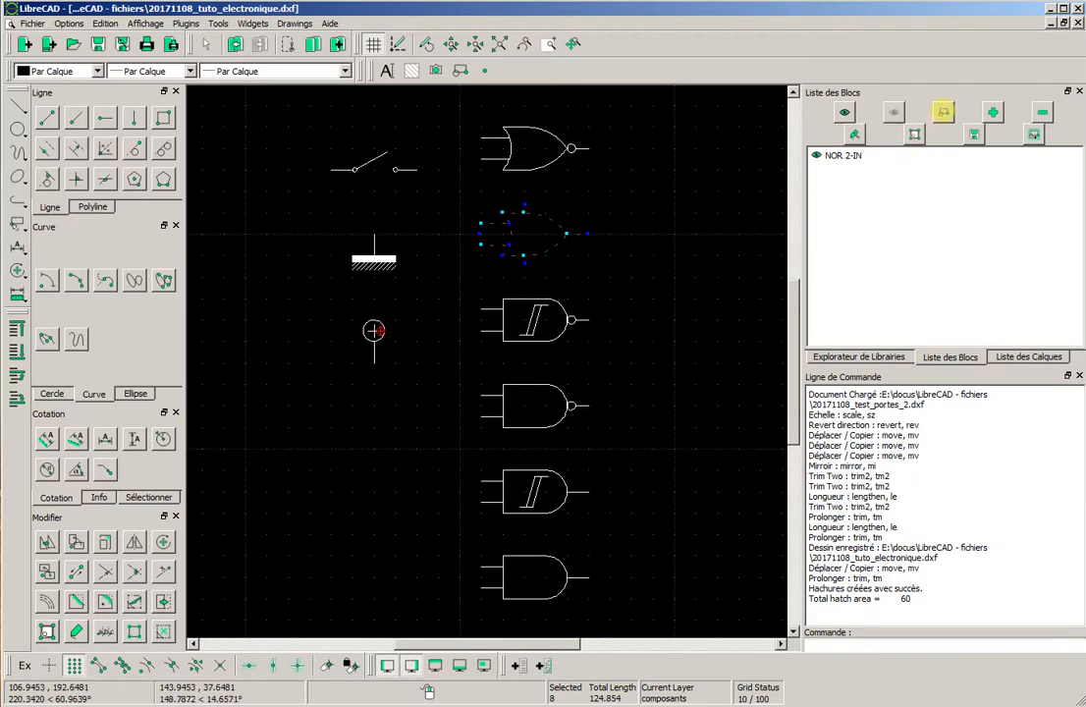
left_click(943, 112)
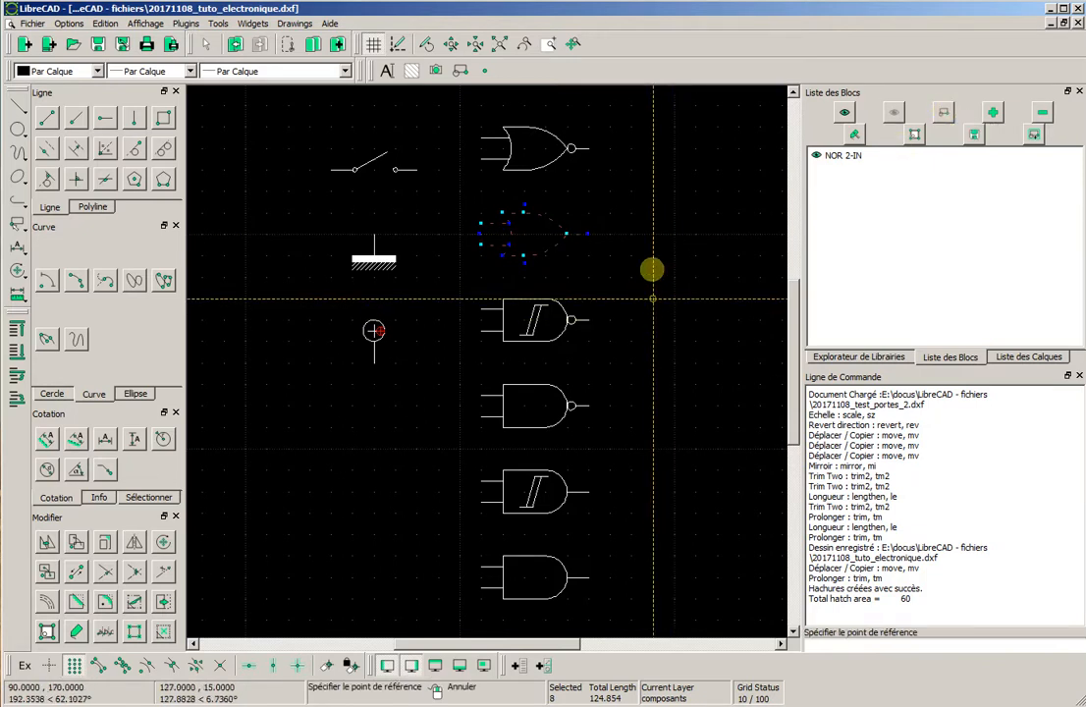
left_click(597, 234)
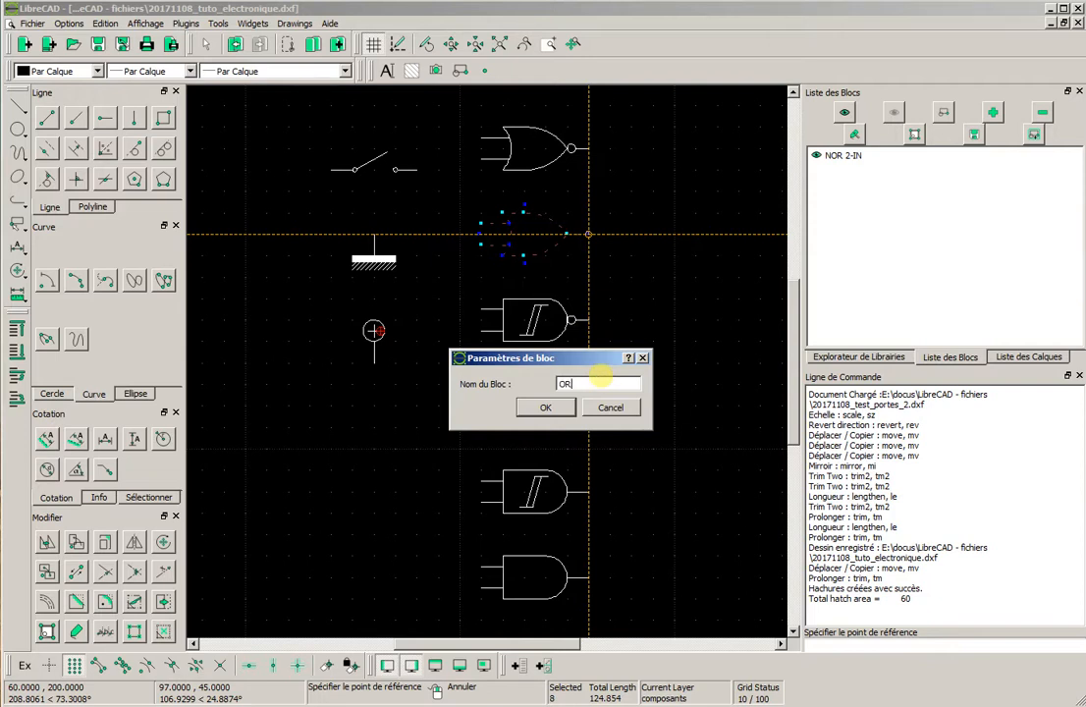
left_click_drag(602, 377, 579, 381)
left_click(560, 406)
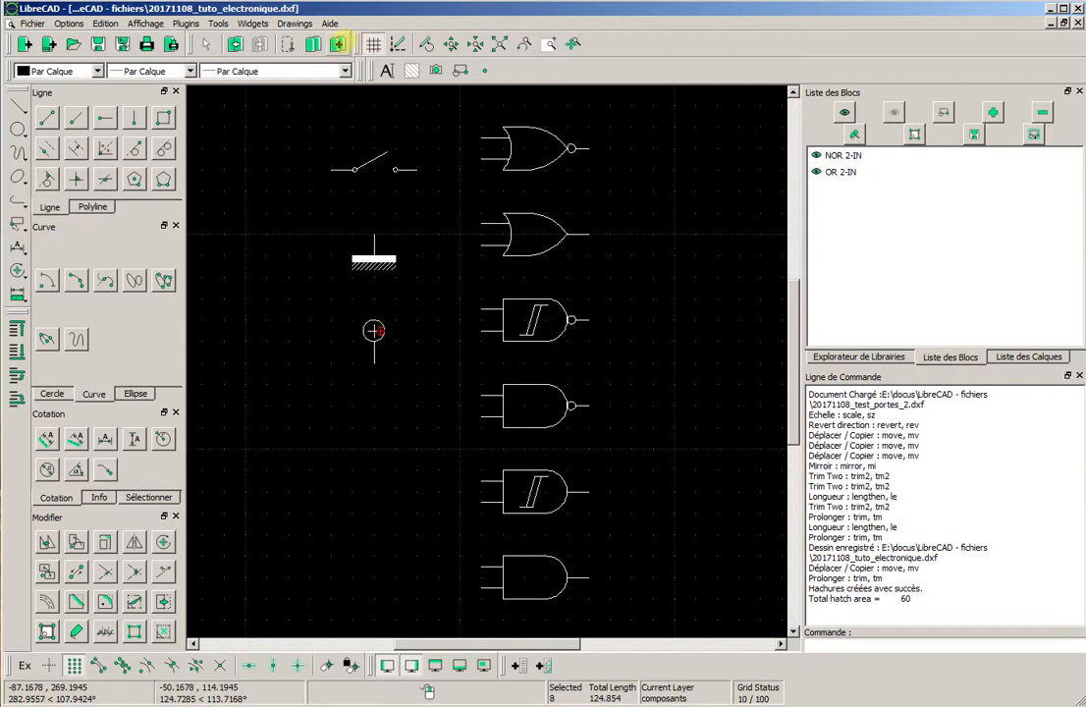
Create a block named NAND TRIG 2-IN from the third gate, using its output end (60, 160) as the reference point
left_click(206, 44)
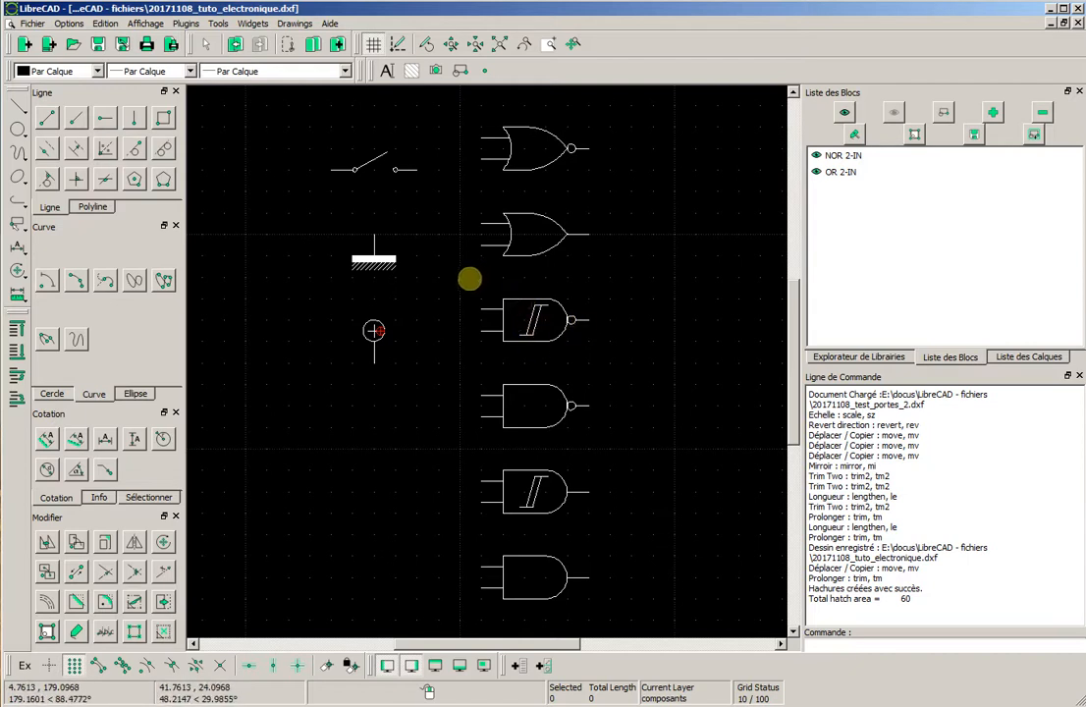
left_click_drag(468, 280, 642, 356)
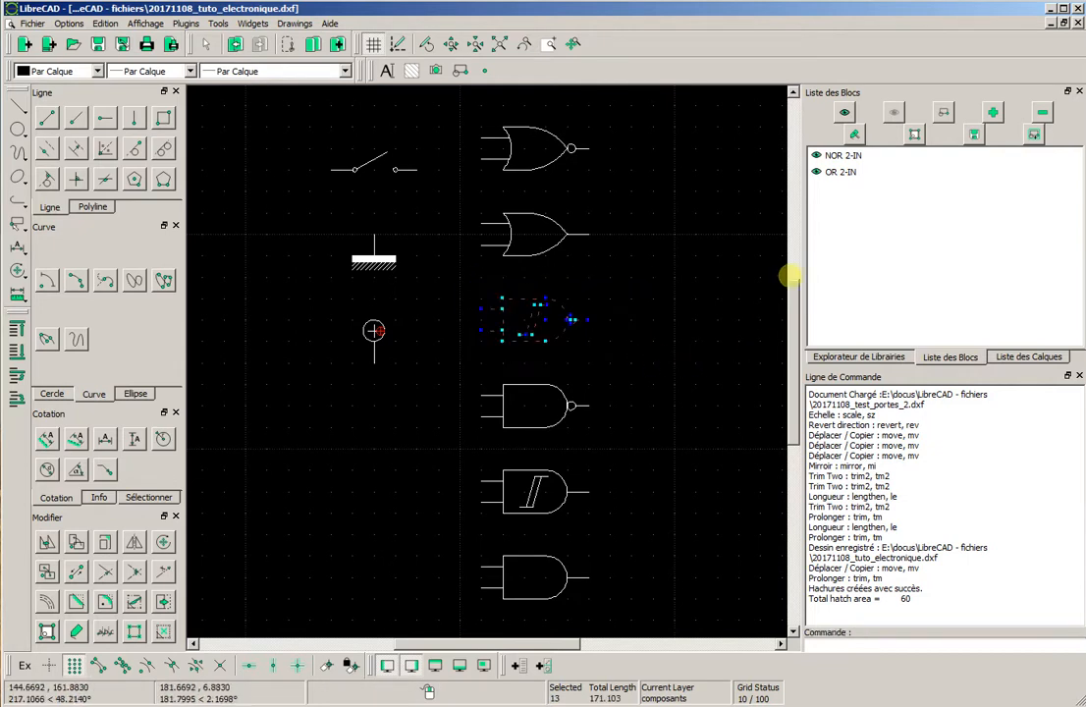
left_click(943, 112)
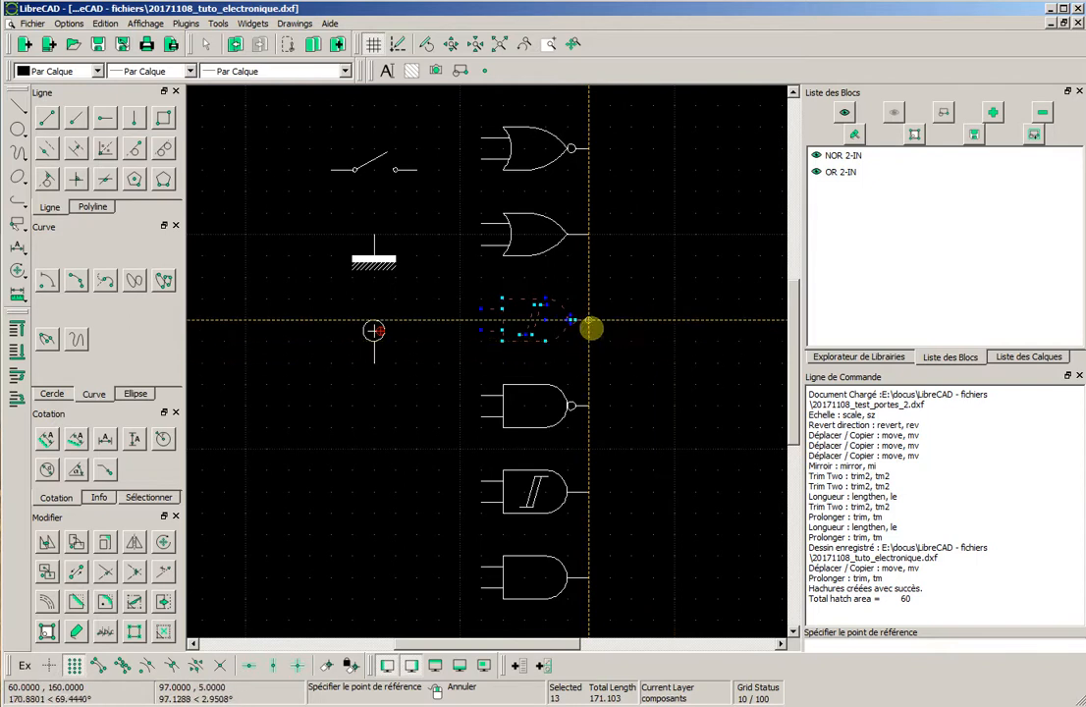
left_click(590, 325)
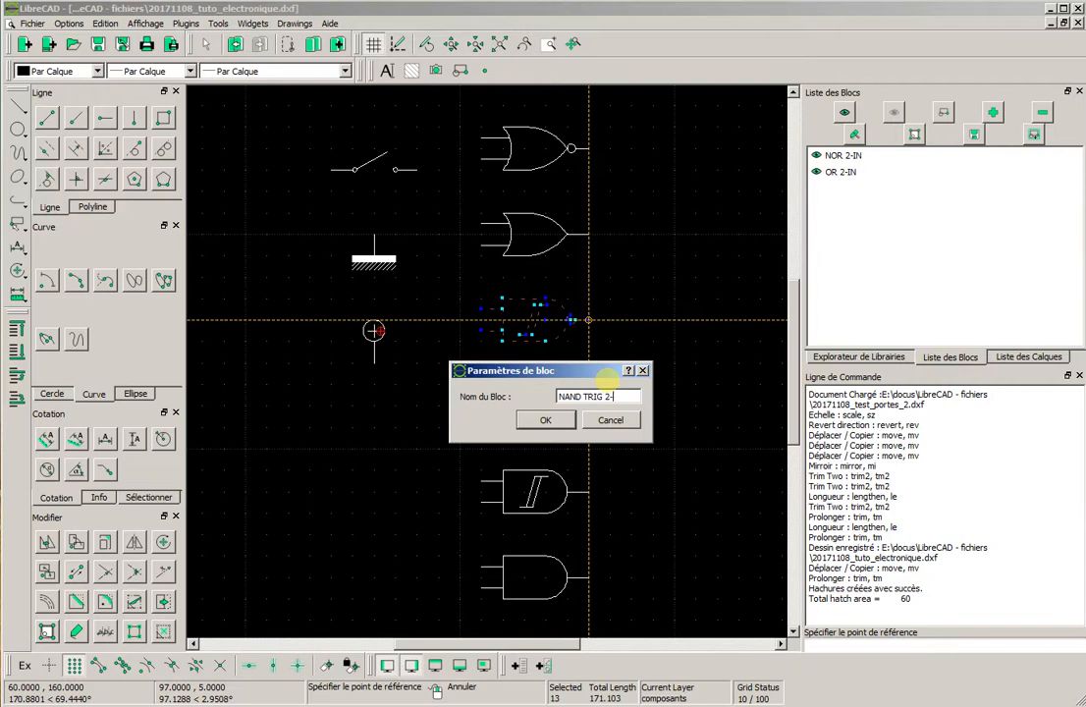
left_click(546, 420)
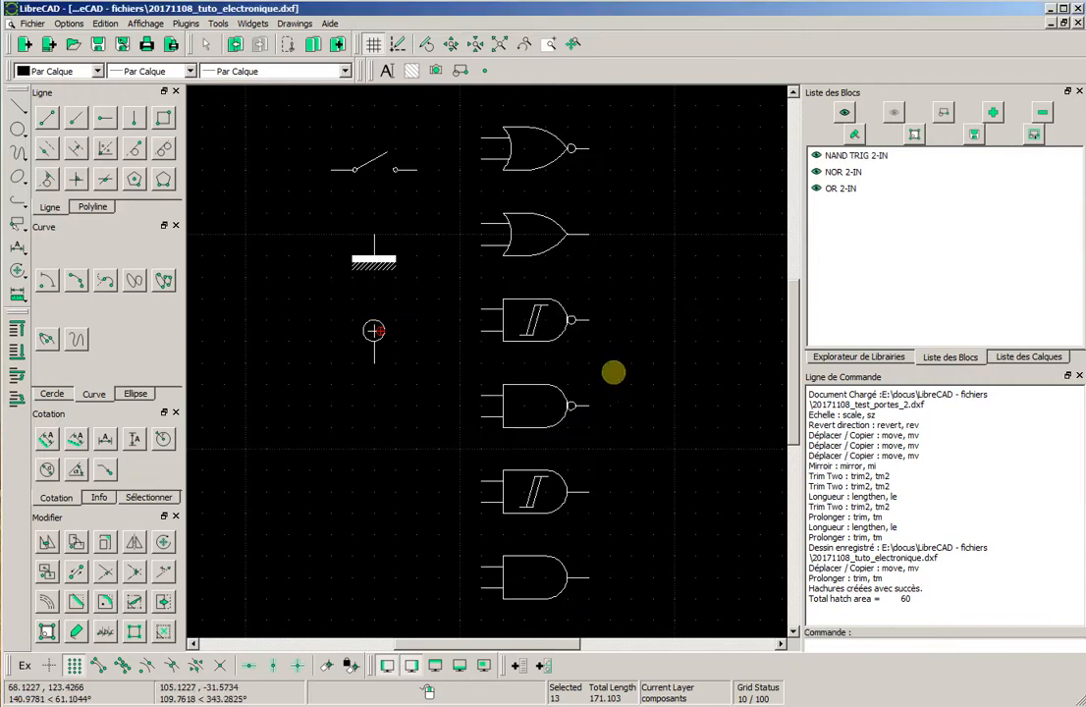
Create a block named NAND from the fourth gate, using its output end (60, 120) as the reference point
middle_click_drag(648, 425, 646, 366)
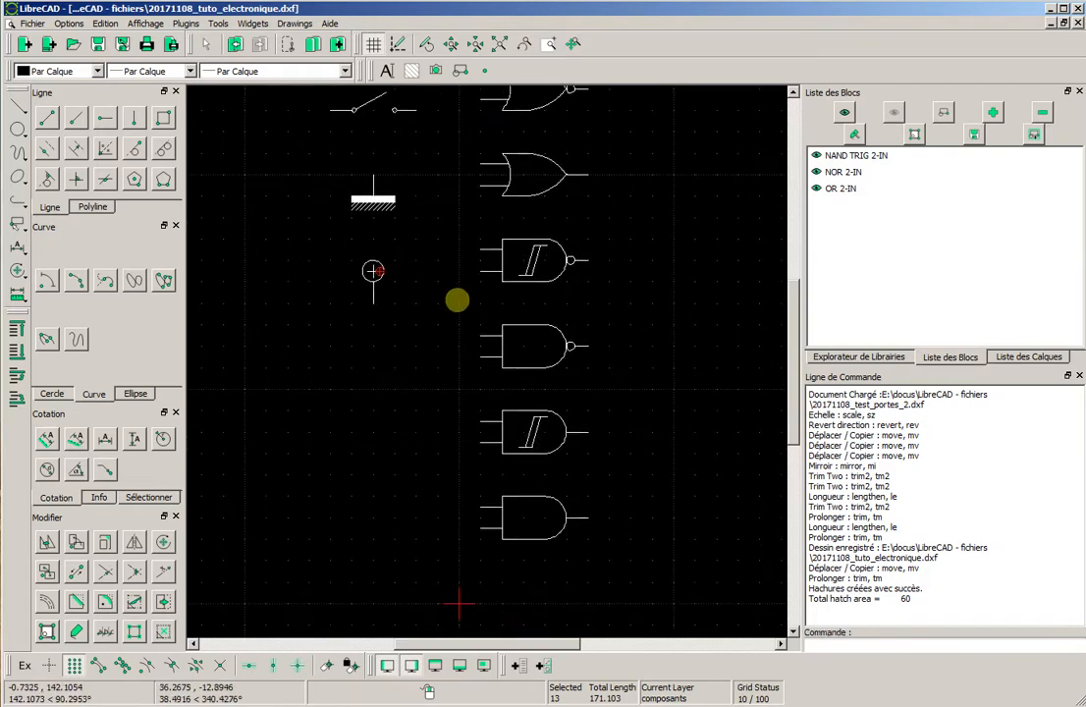
left_click_drag(398, 305, 619, 381)
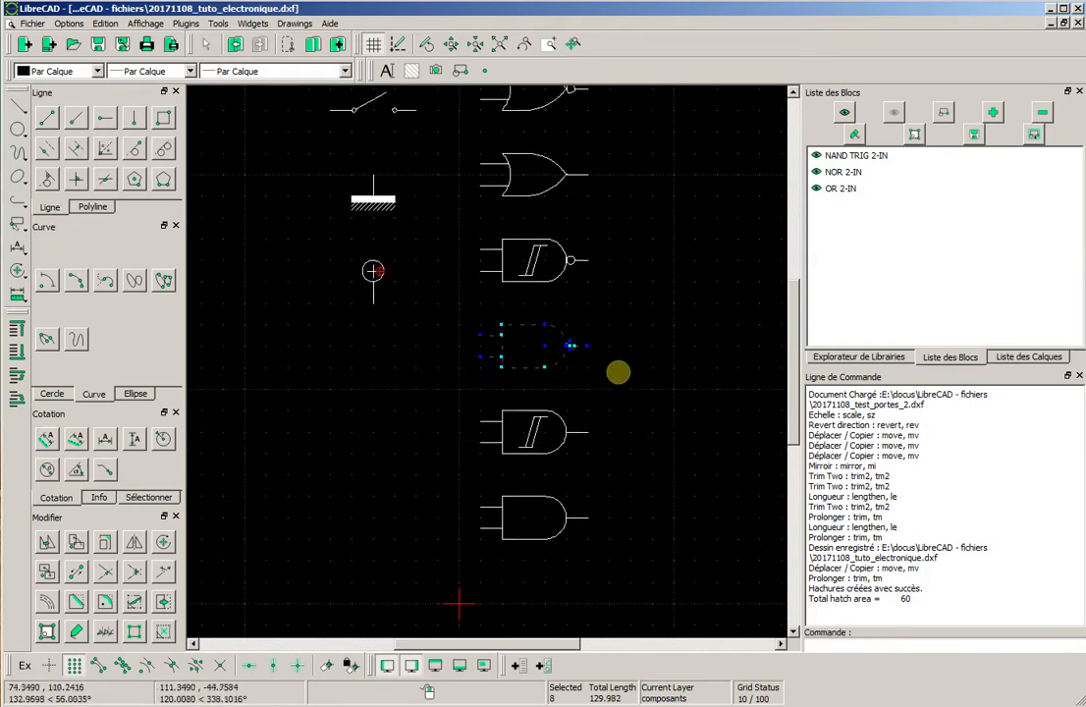
left_click(944, 113)
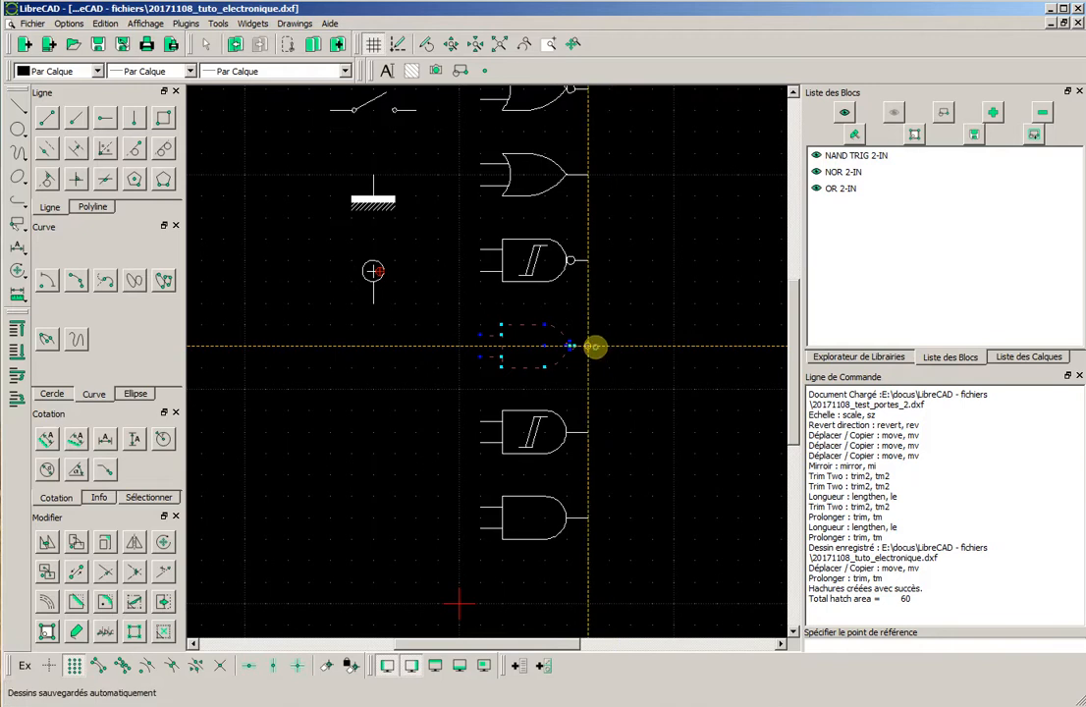
left_click(596, 346)
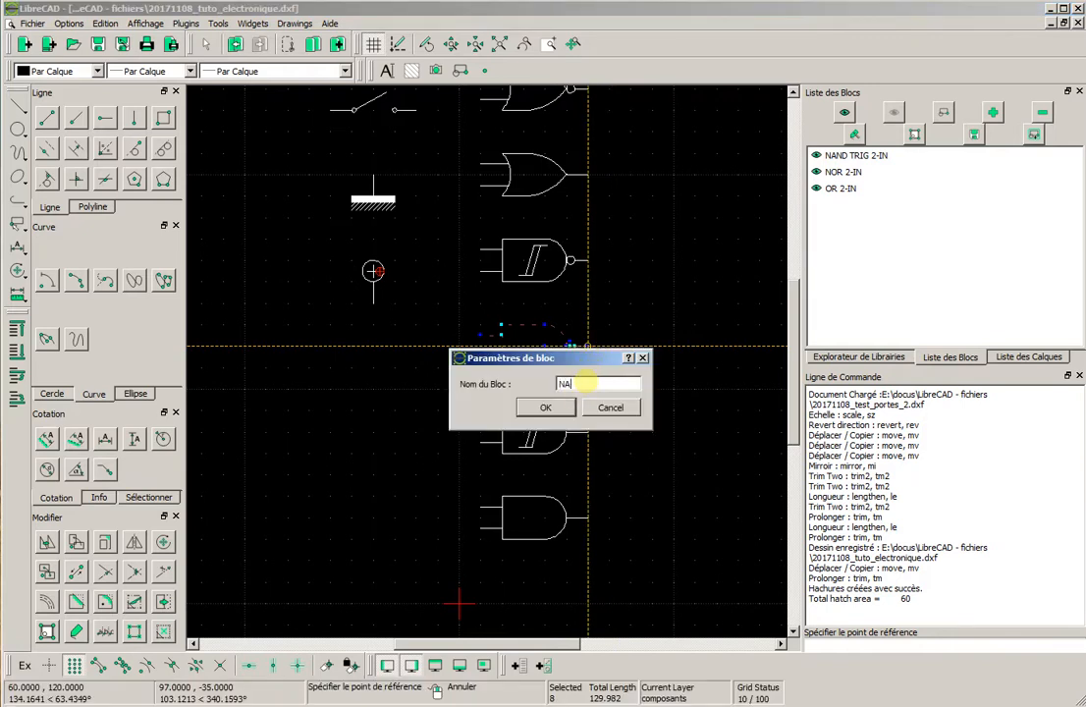
left_click(562, 406)
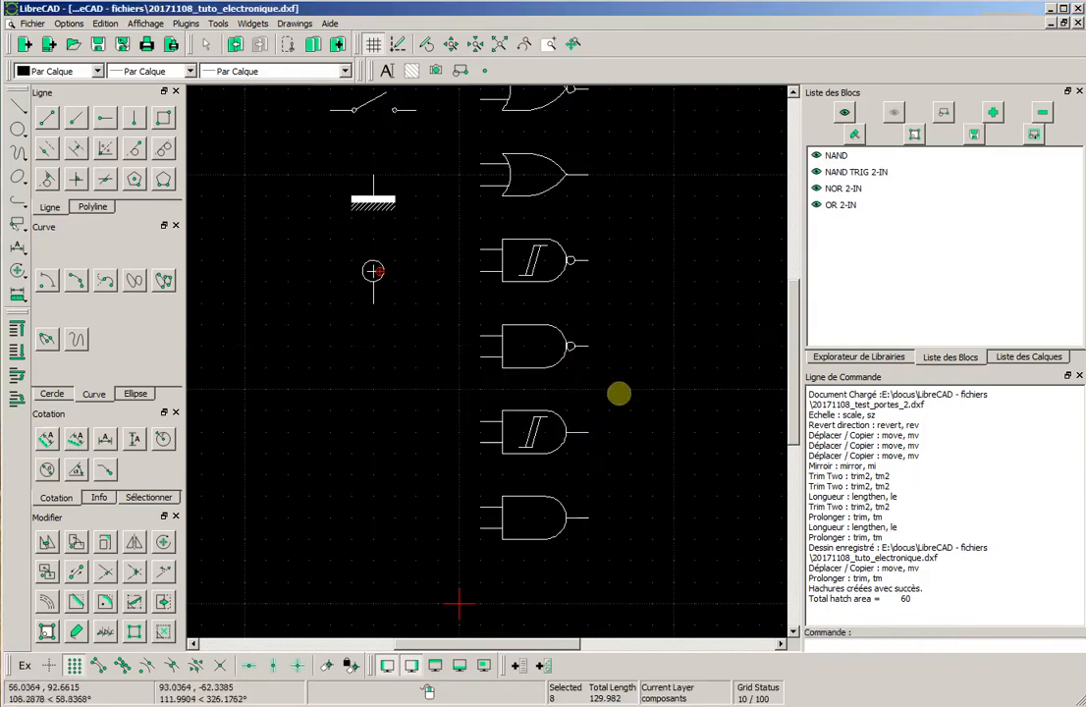
Create a block named AND TRIG 2-IN from the fifth gate, using its output end (60, 80) as the reference point
left_click_drag(465, 394, 642, 466)
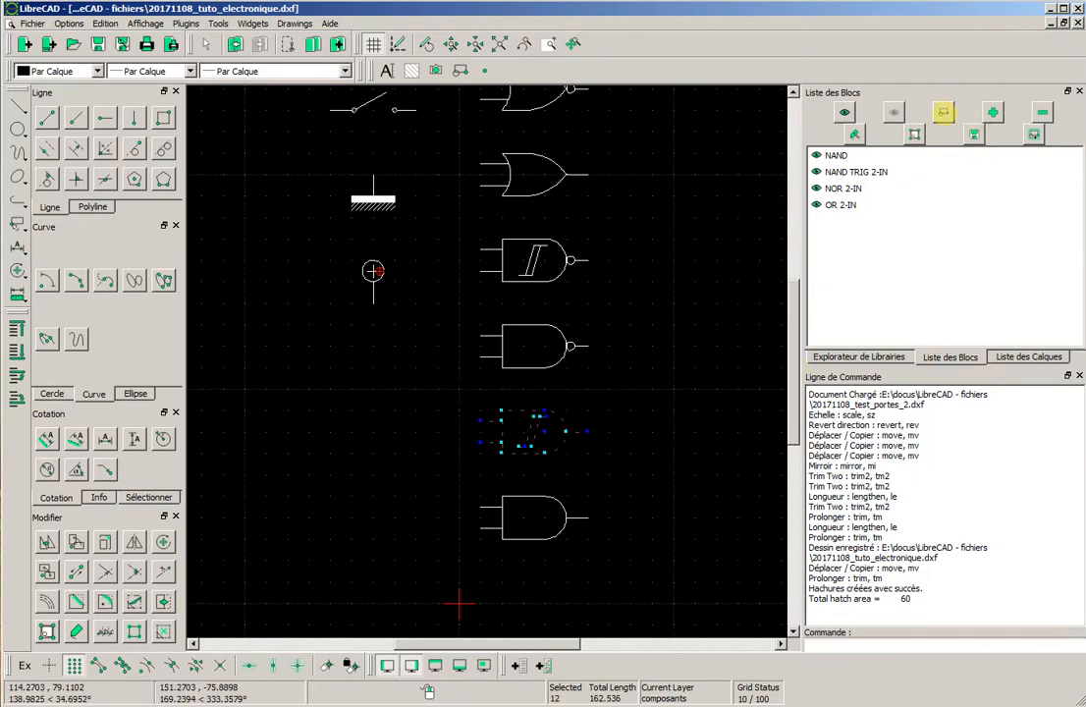
left_click(943, 112)
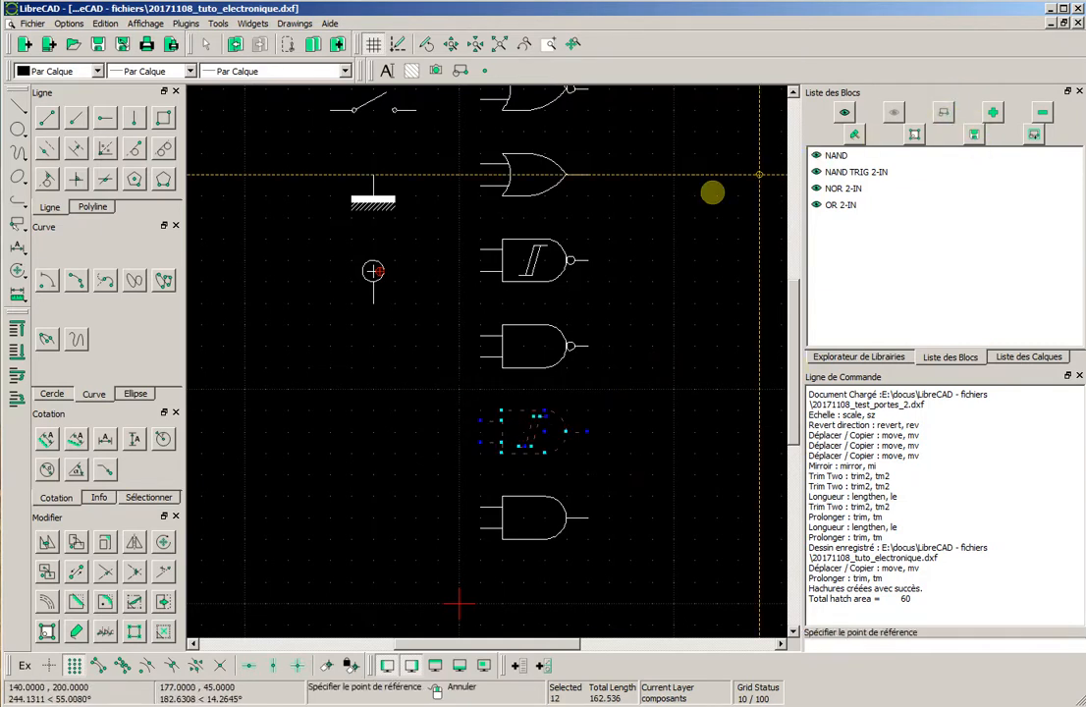
left_click(588, 424)
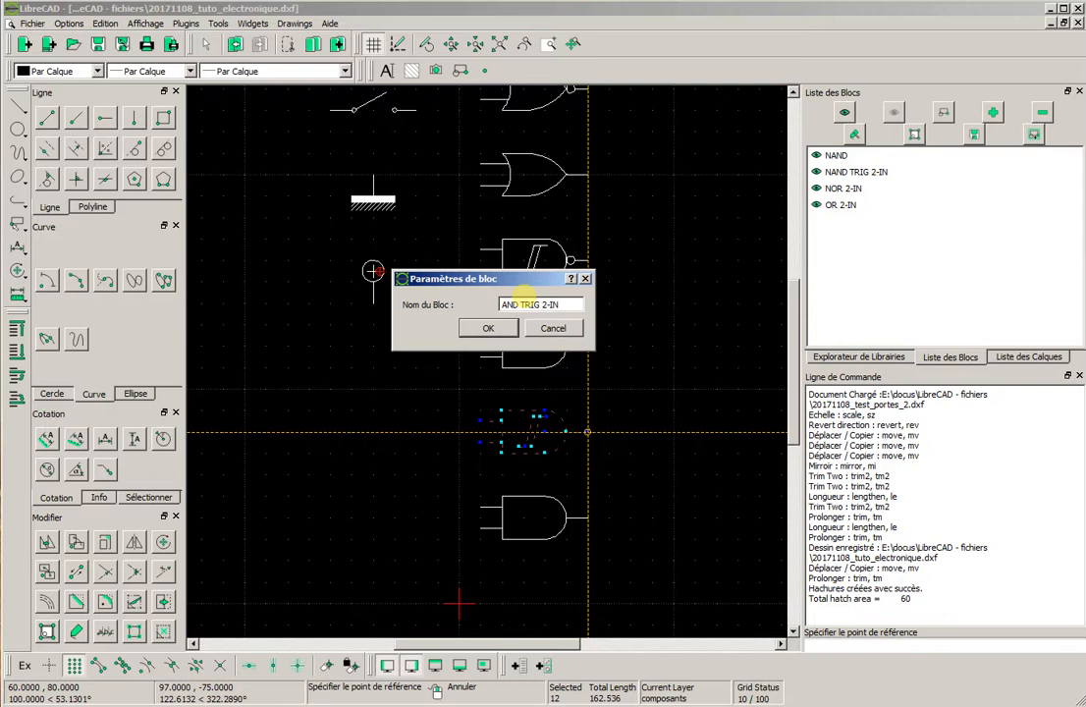
left_click(505, 328)
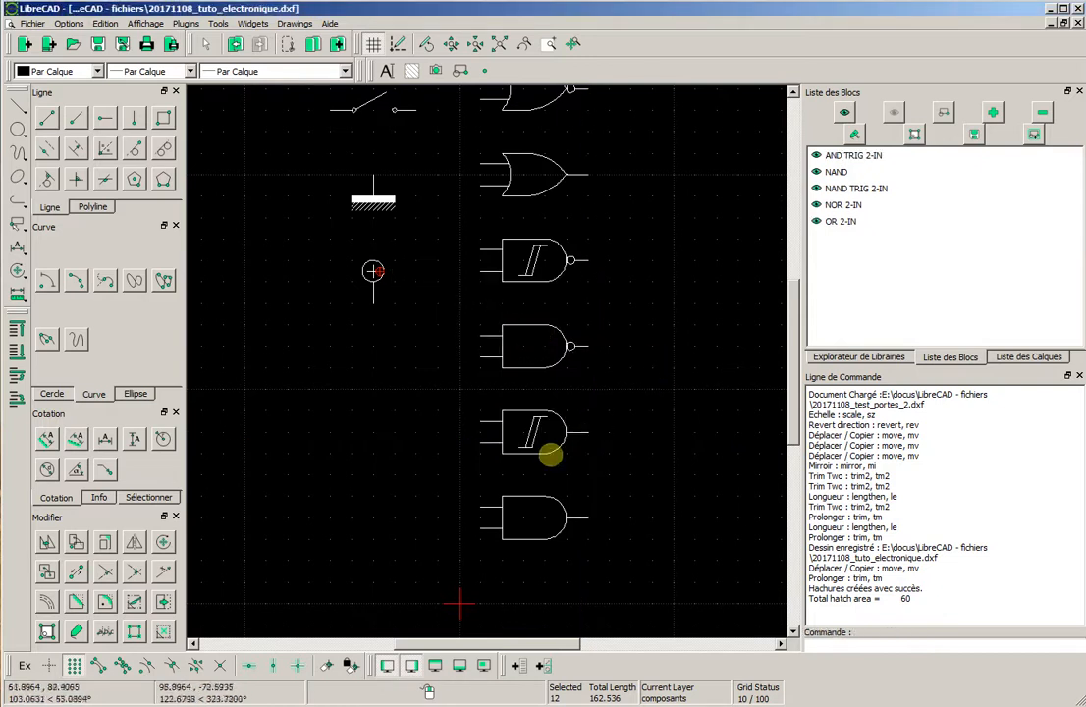
Create a block named AND 2-IN from the bottommost gate, using its output end (60, 40) as the reference point
left_click_drag(451, 472, 626, 566)
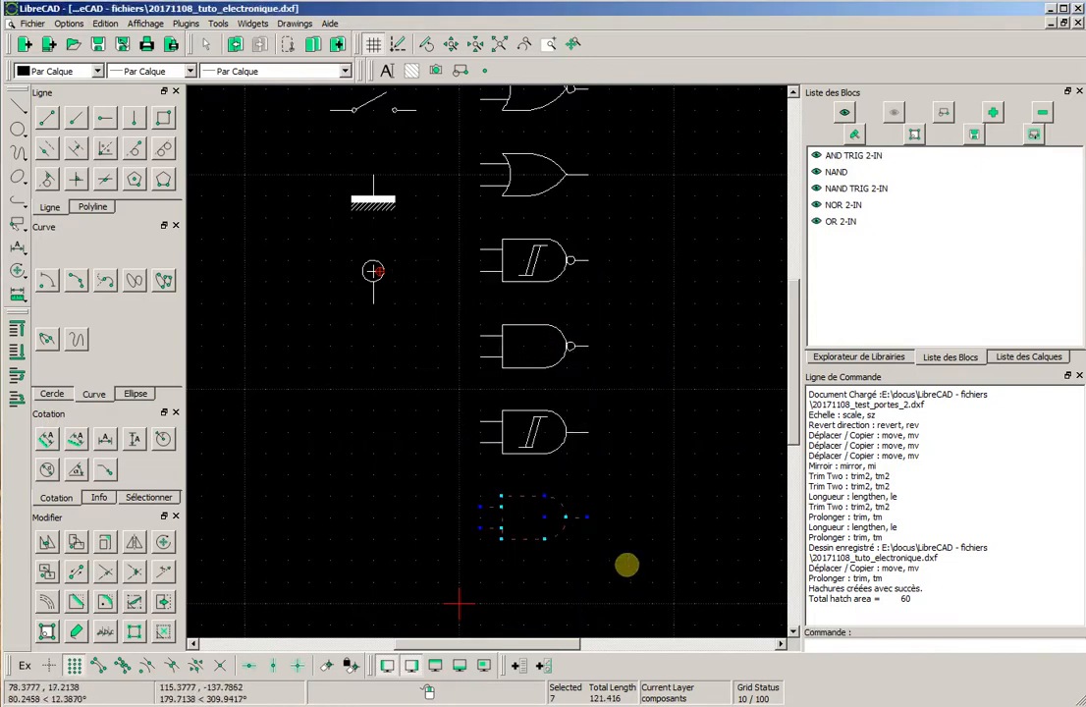
left_click(943, 111)
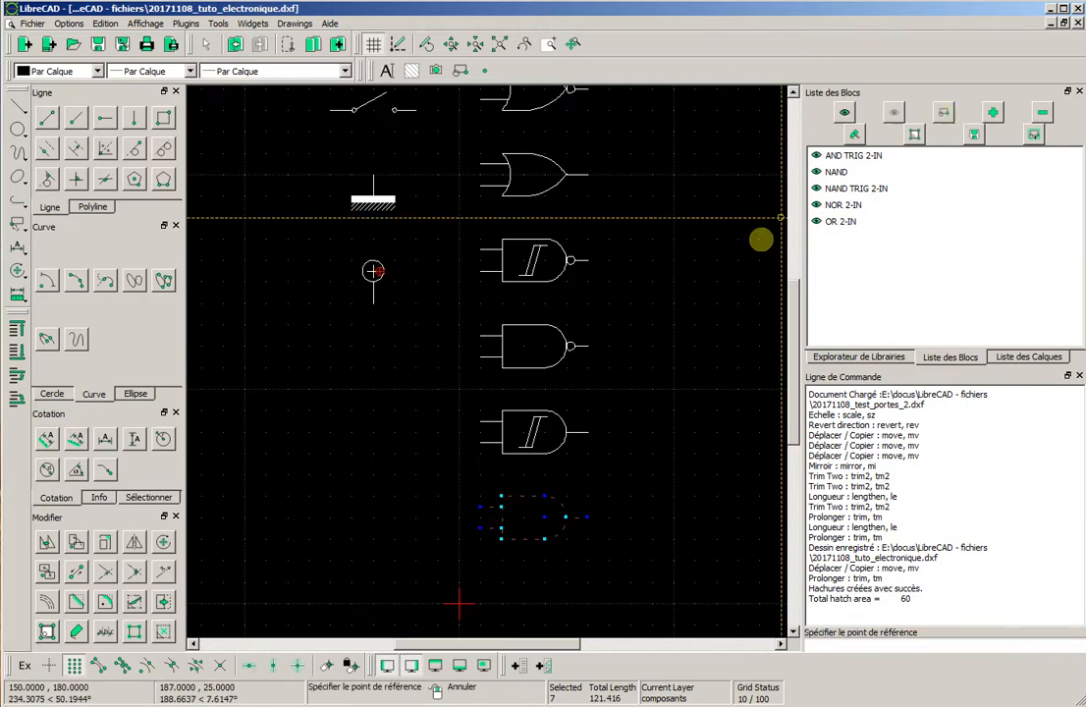
left_click(587, 518)
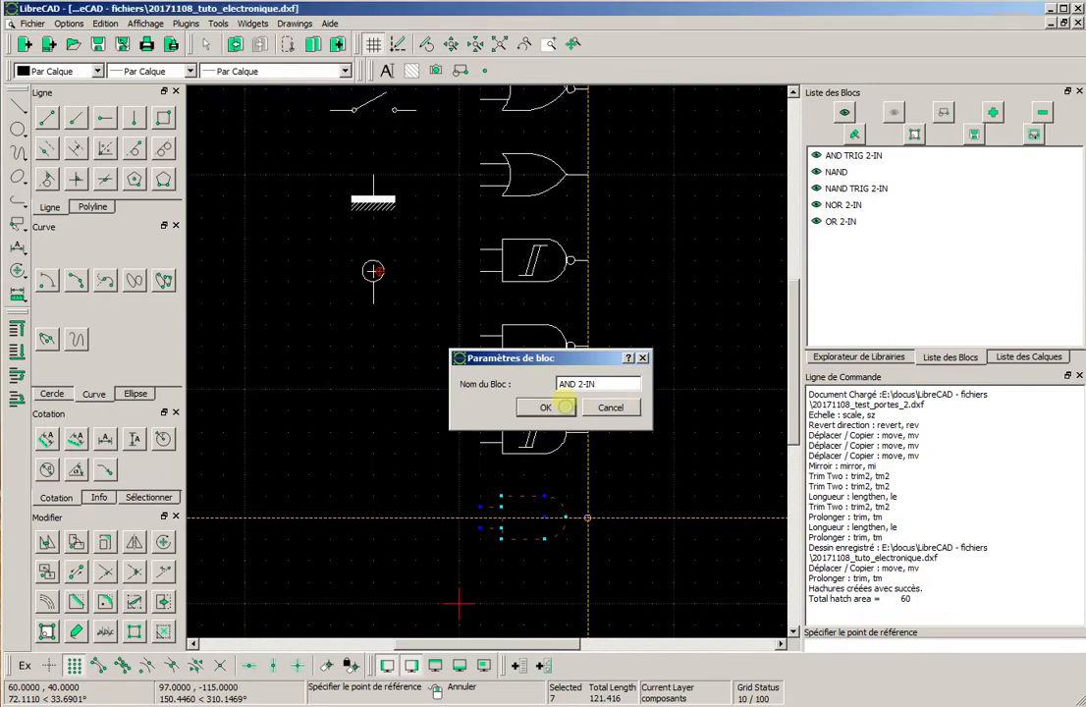
left_click(564, 407)
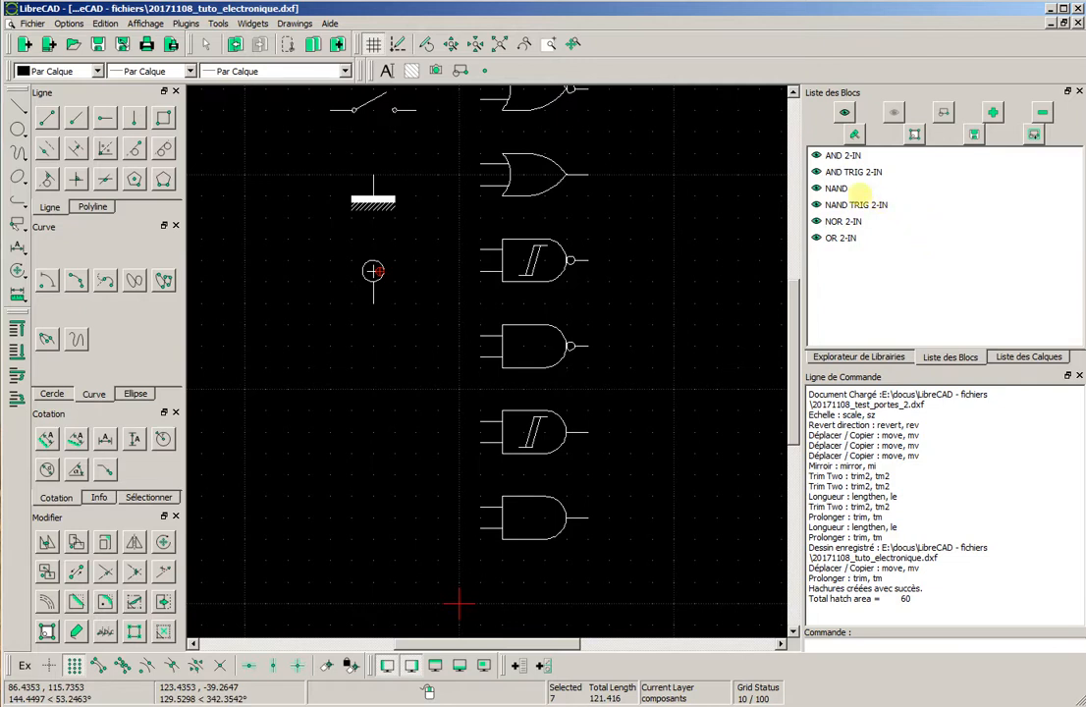
Rename the NAND block as NAND 2-IN
left_click(836, 188)
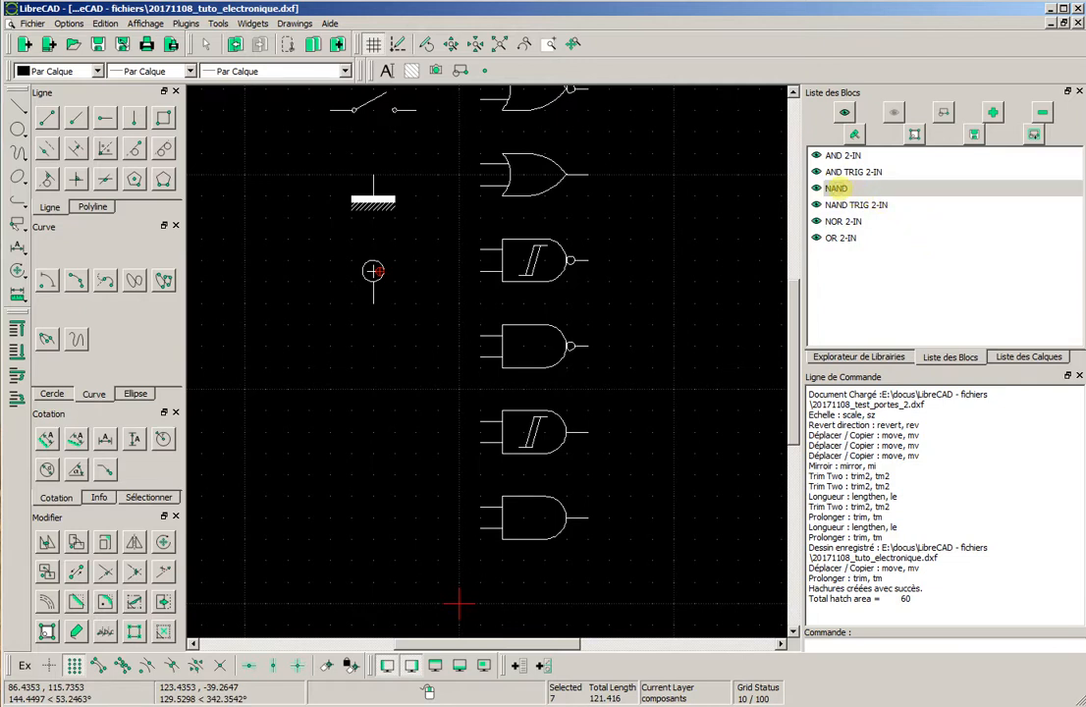
right_click(835, 187)
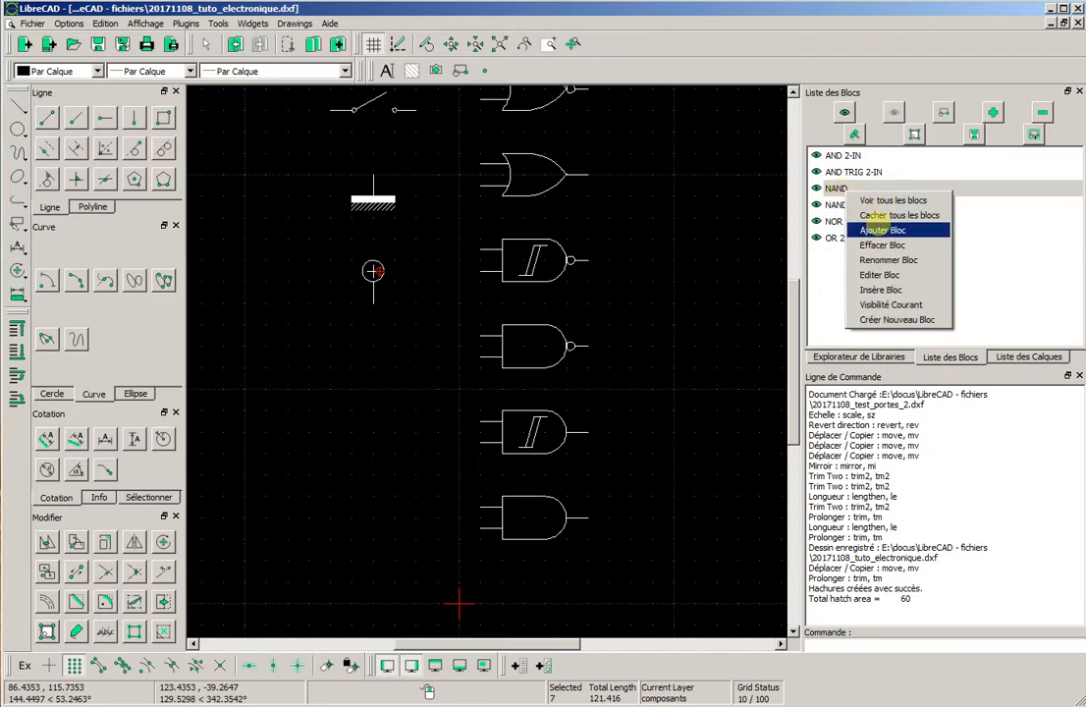
left_click(896, 255)
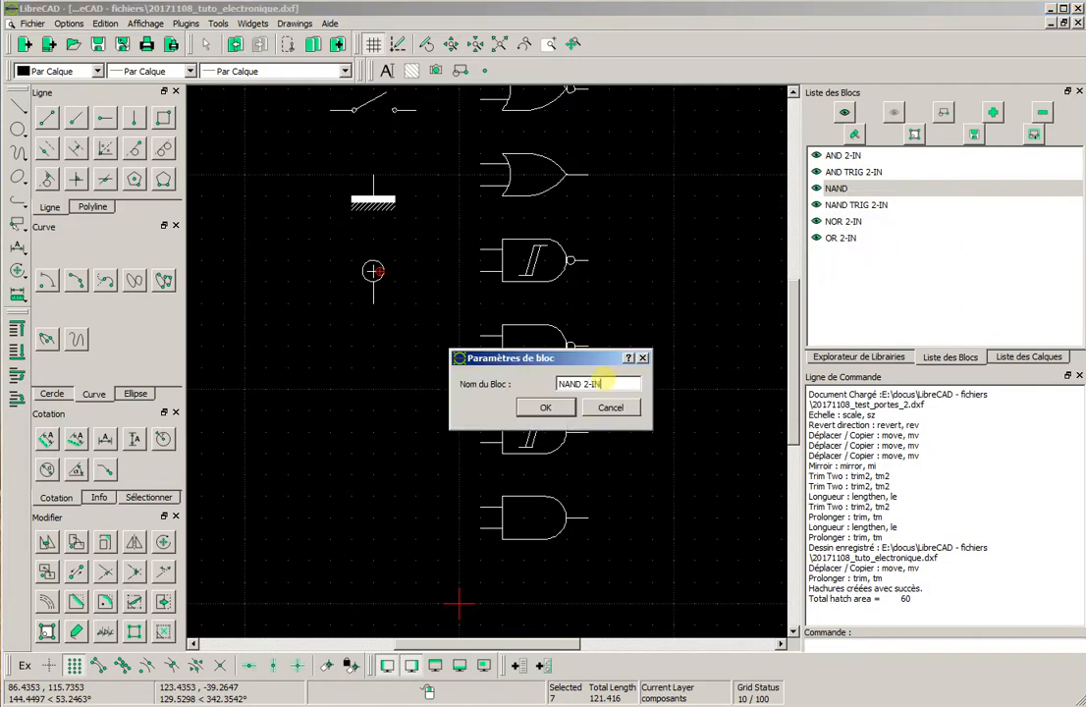
left_click(544, 407)
Create a block named INTERRUPTEUR from the switch symbol, using its right end (-20, 230) as the reference point
scroll(534, 322, "up", 5)
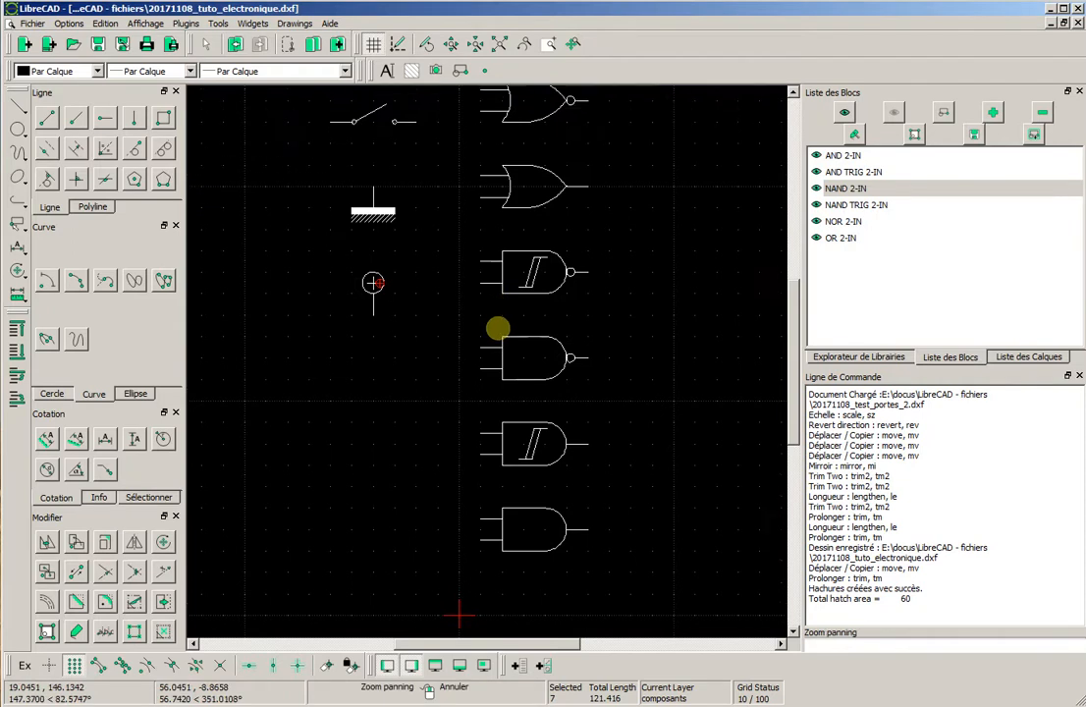
left_click_drag(295, 178, 422, 261)
left_click(943, 111)
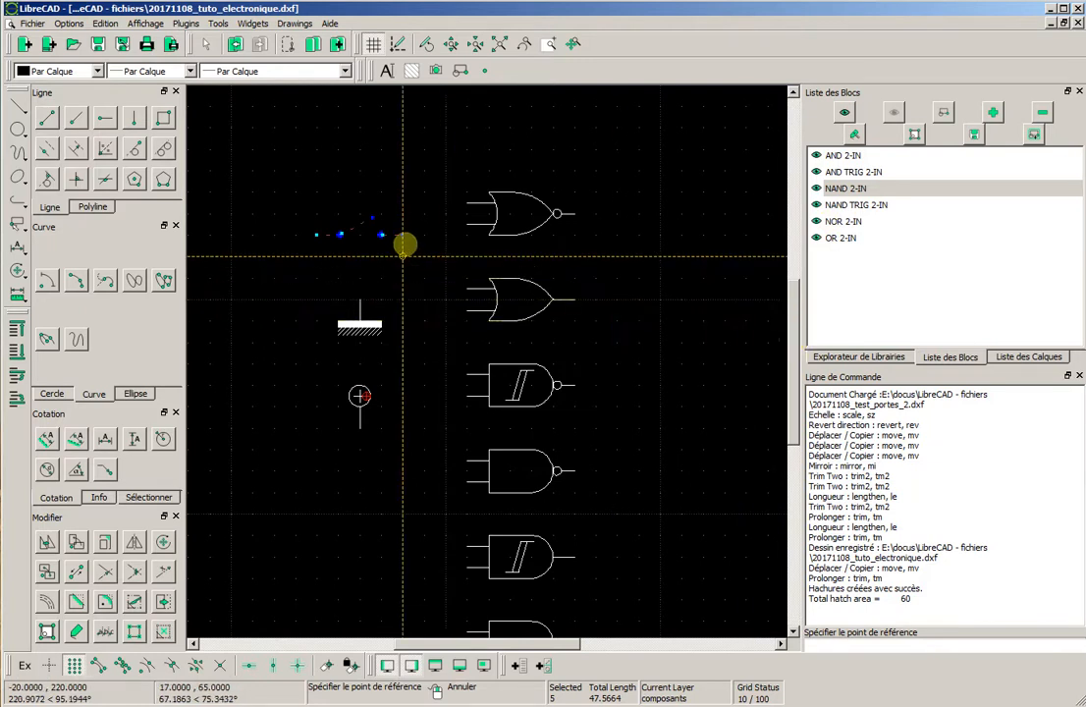
left_click(404, 235)
left_click_drag(601, 384, 477, 379)
type("INTERRUPTEUR")
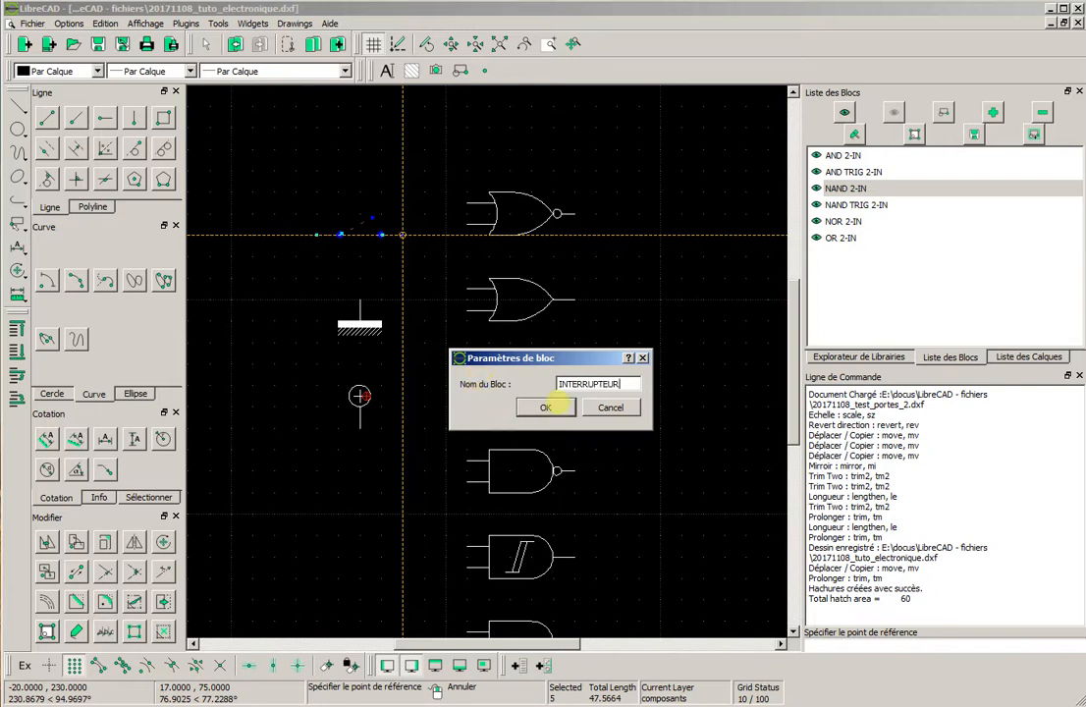
left_click(546, 406)
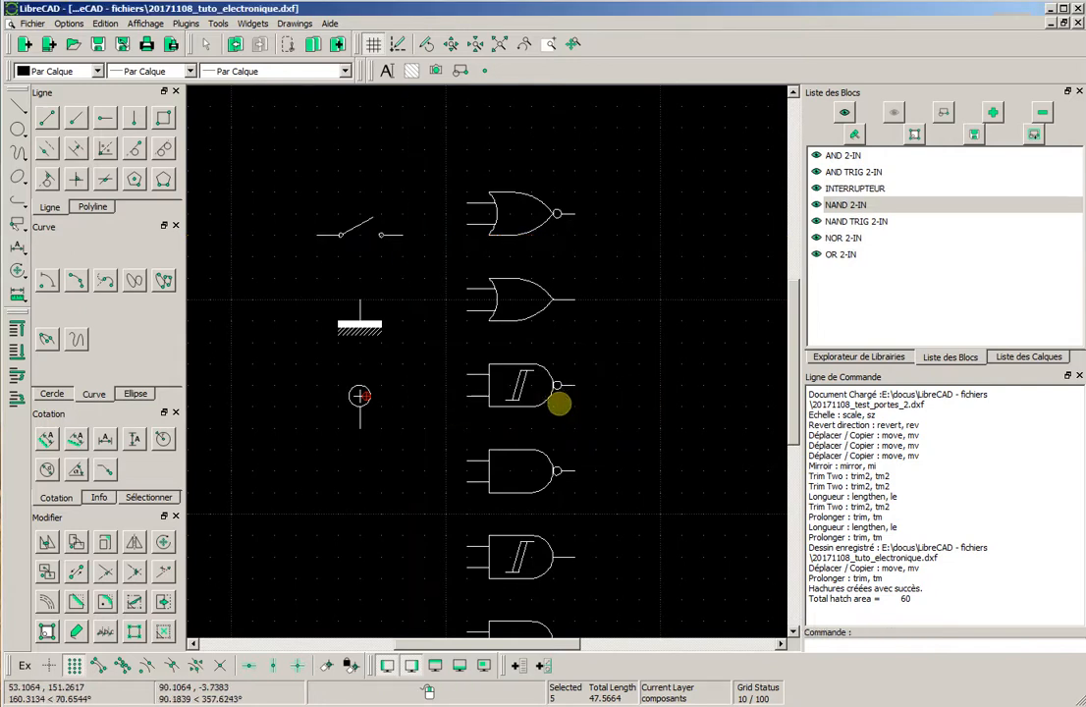
left_click(858, 188)
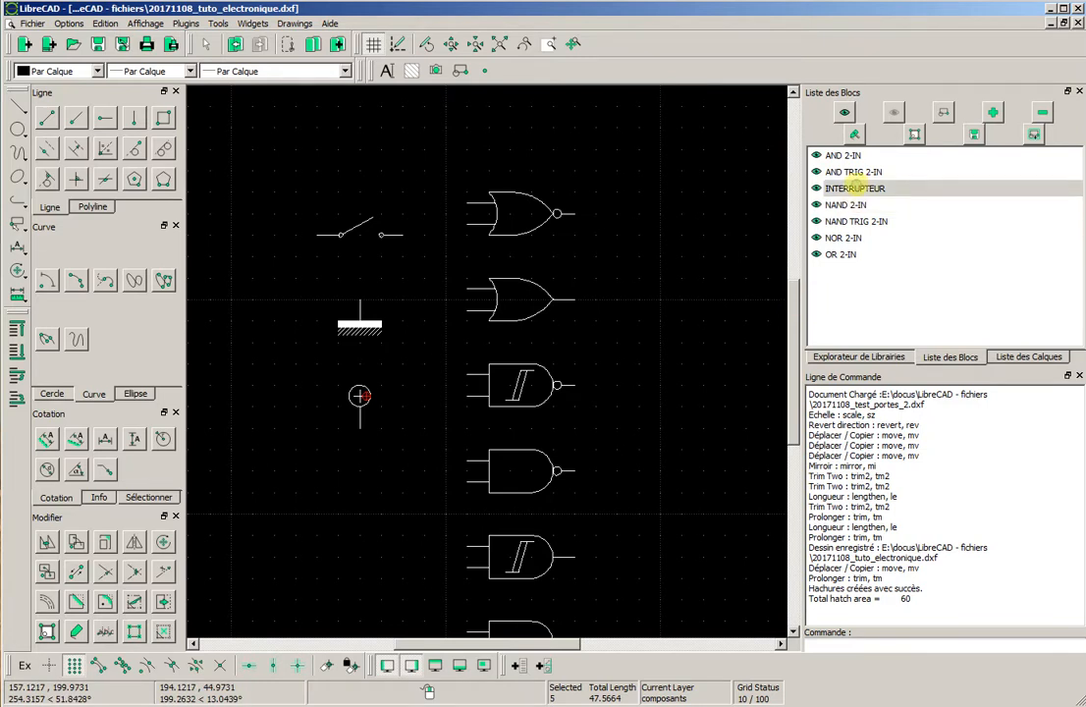
Create a block named MASSE from the ground symbol, using the upper end of its lead (-40, 200) as the reference point
left_click_drag(315, 280, 398, 351)
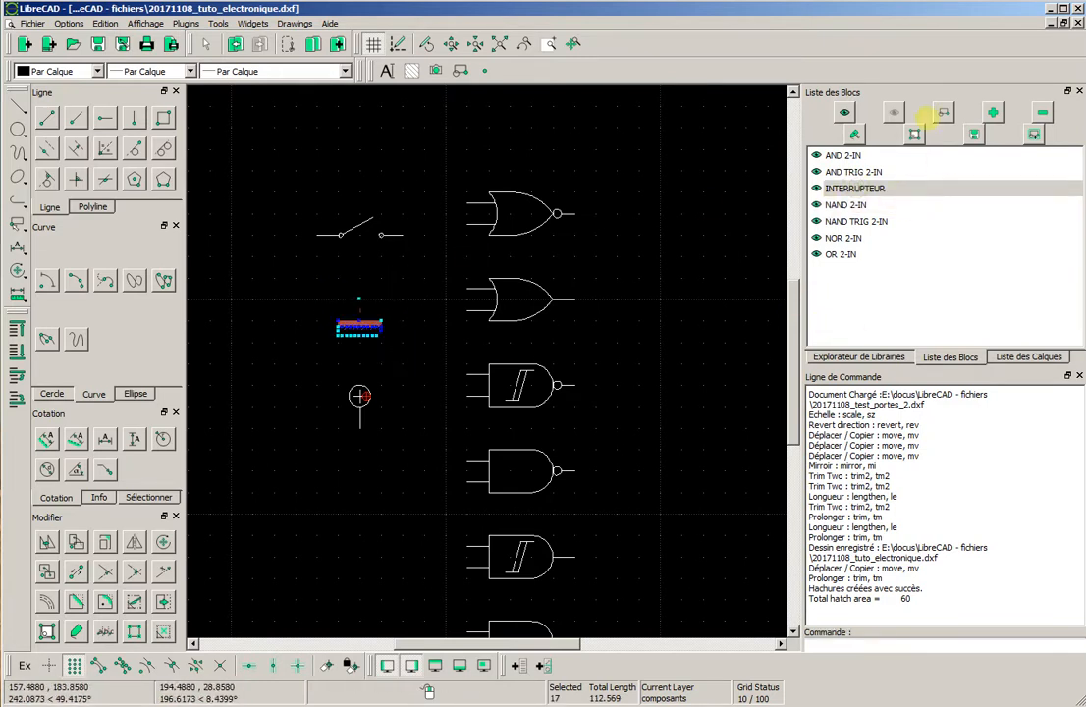
left_click(941, 113)
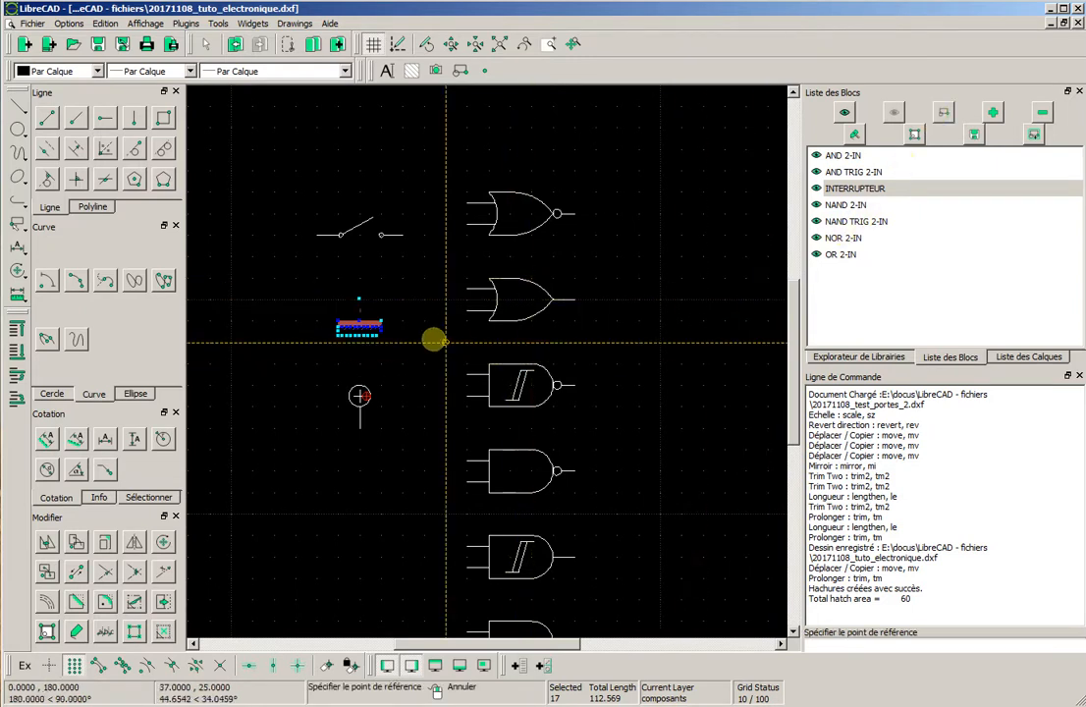
left_click(362, 300)
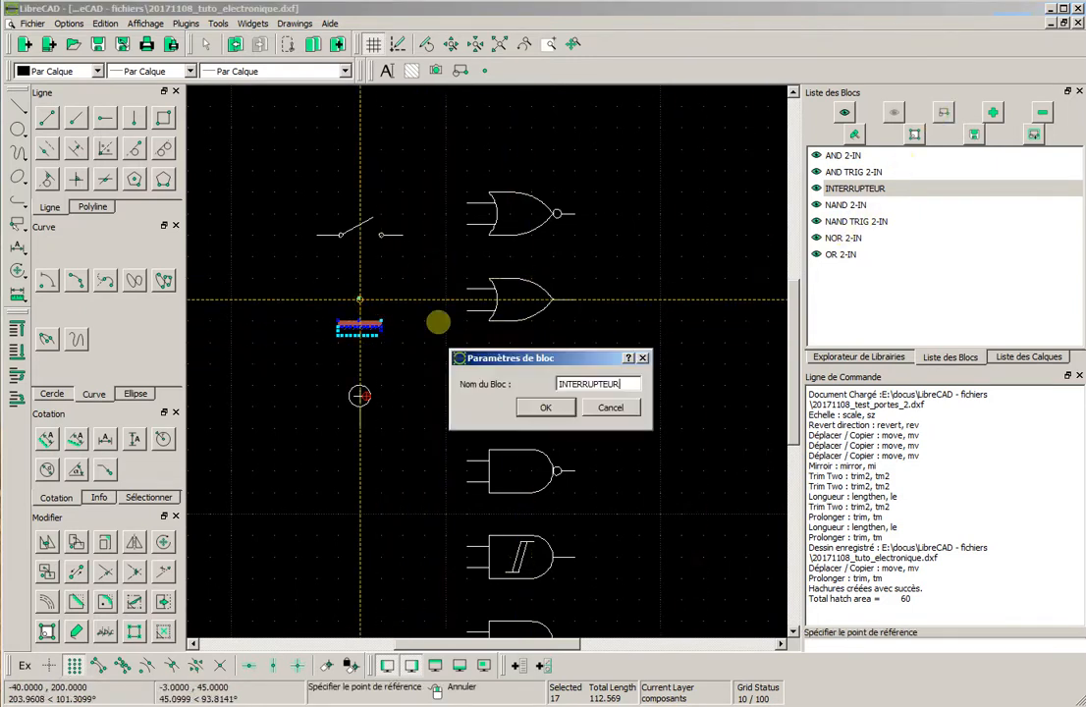
left_click_drag(628, 384, 510, 372)
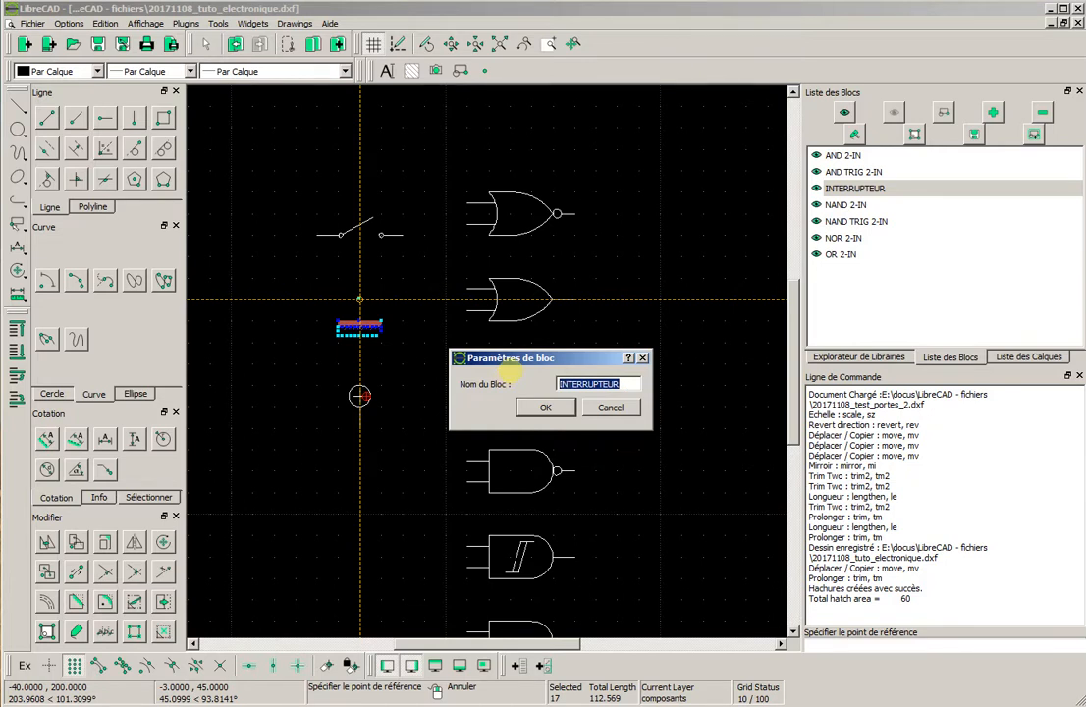
type("MASSE")
left_click(546, 407)
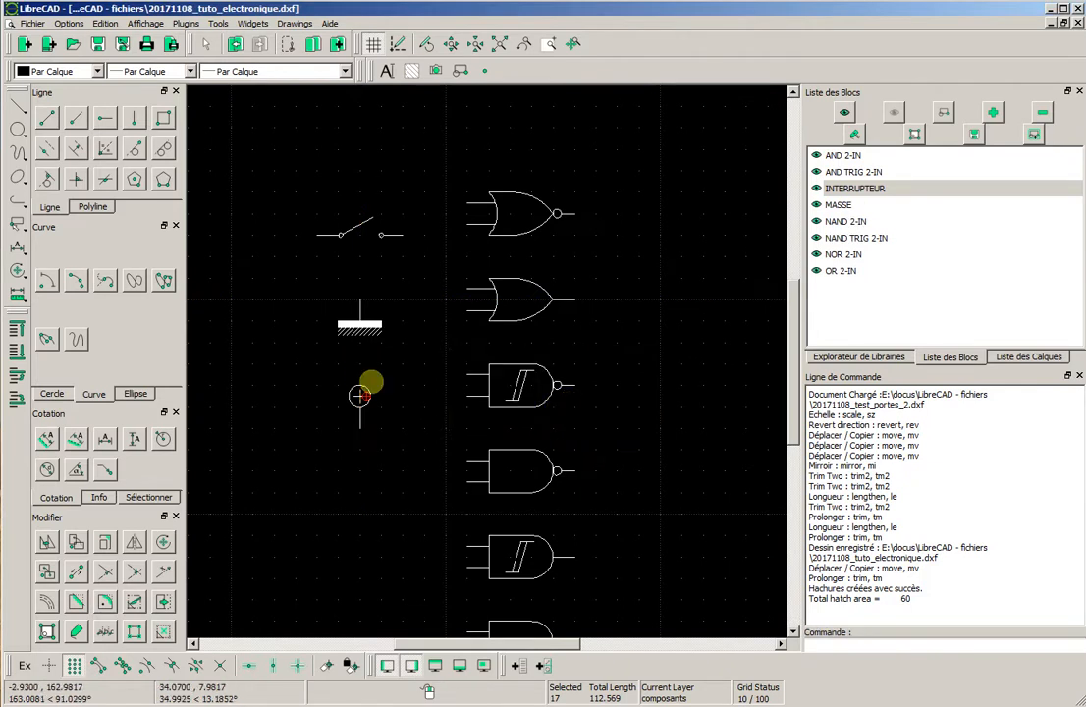
Create a block named Vcc from the circled plus symbol, using the lower end of its lead (-40, 140) as the reference point
left_click(320, 362)
left_click(396, 450)
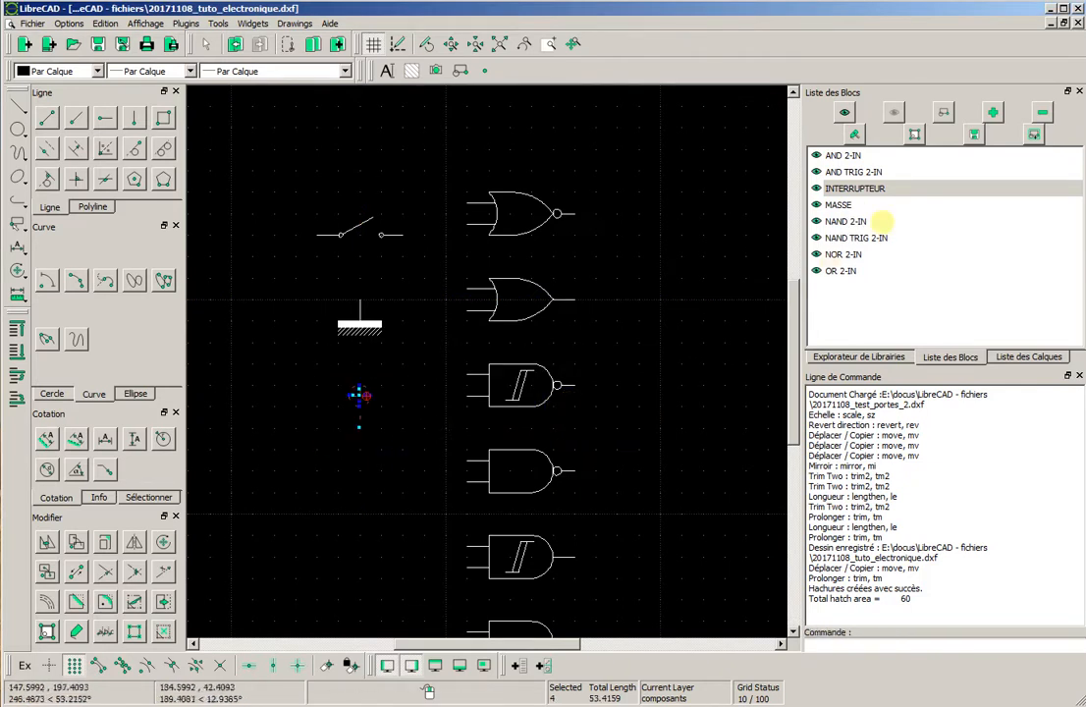
left_click(944, 113)
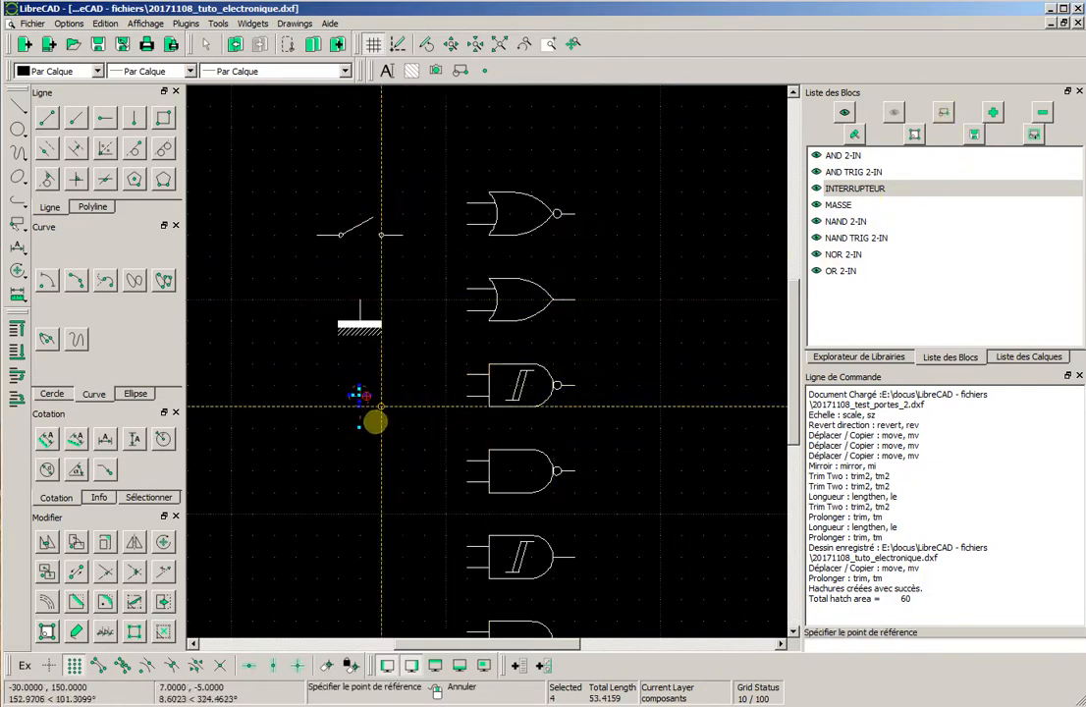
left_click(361, 427)
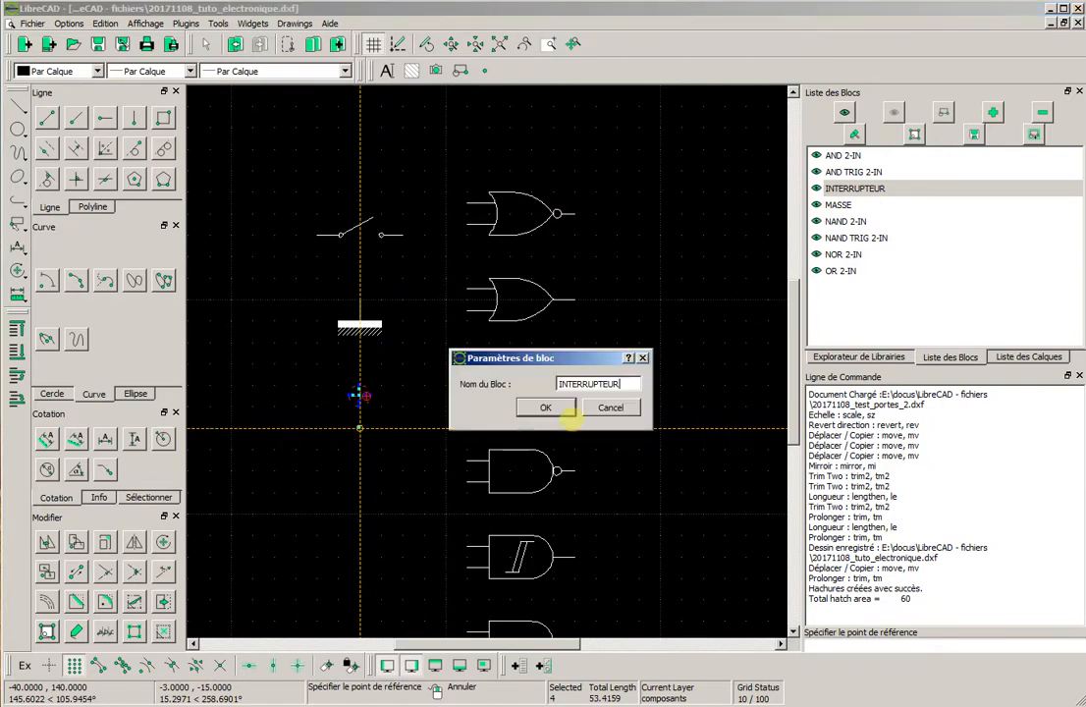
left_click_drag(629, 384, 529, 381)
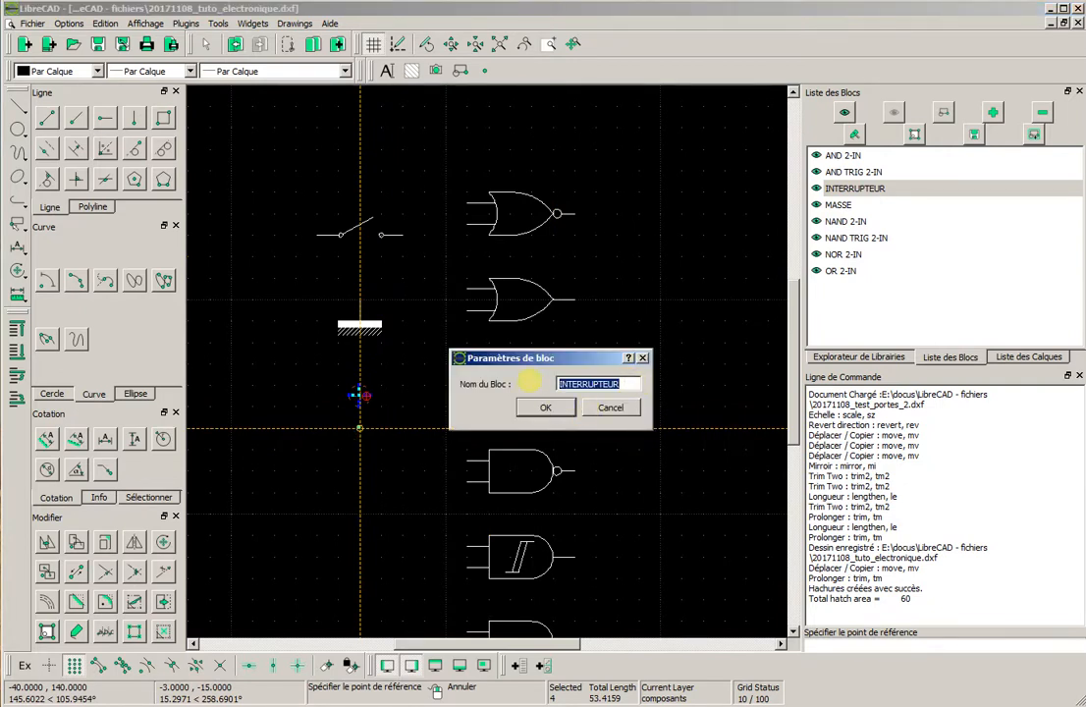
type("POI")
left_click(561, 408)
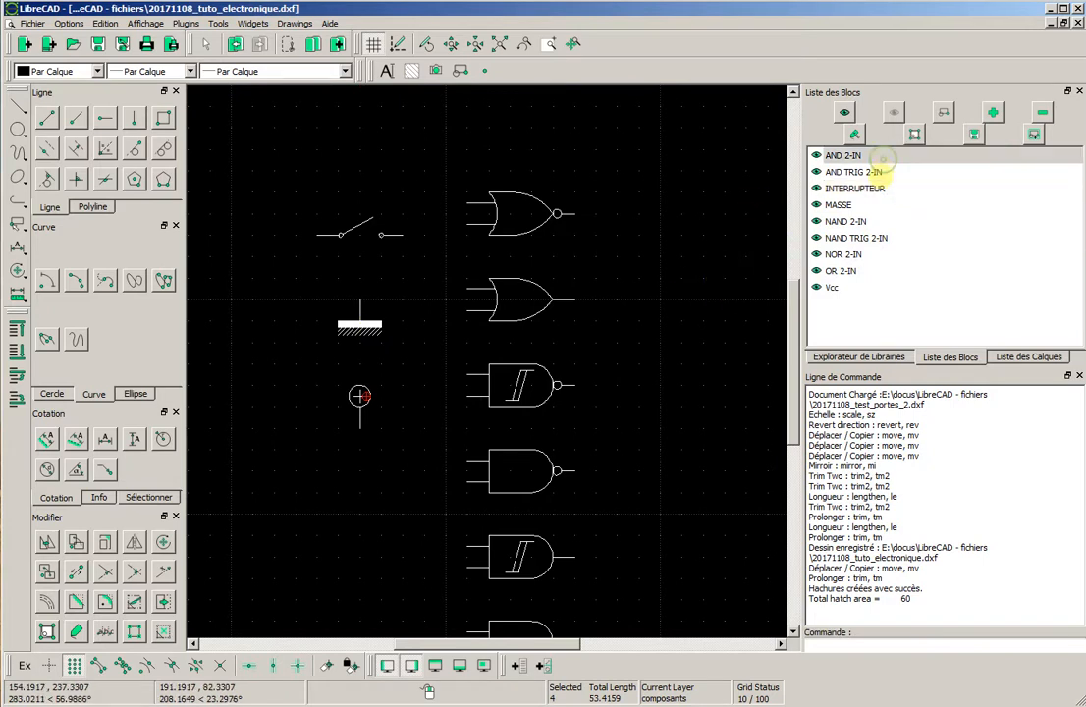
left_click(869, 204)
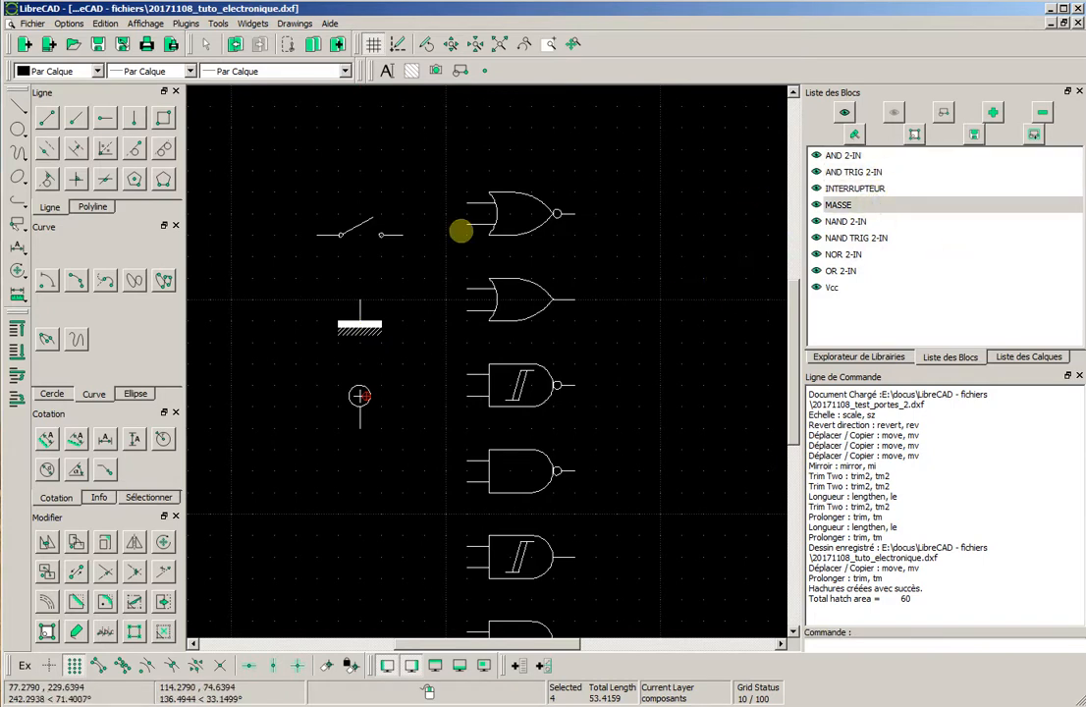
Delete all the original gates and component symbols from the drawing, keeping their block definitions
left_click(98, 44)
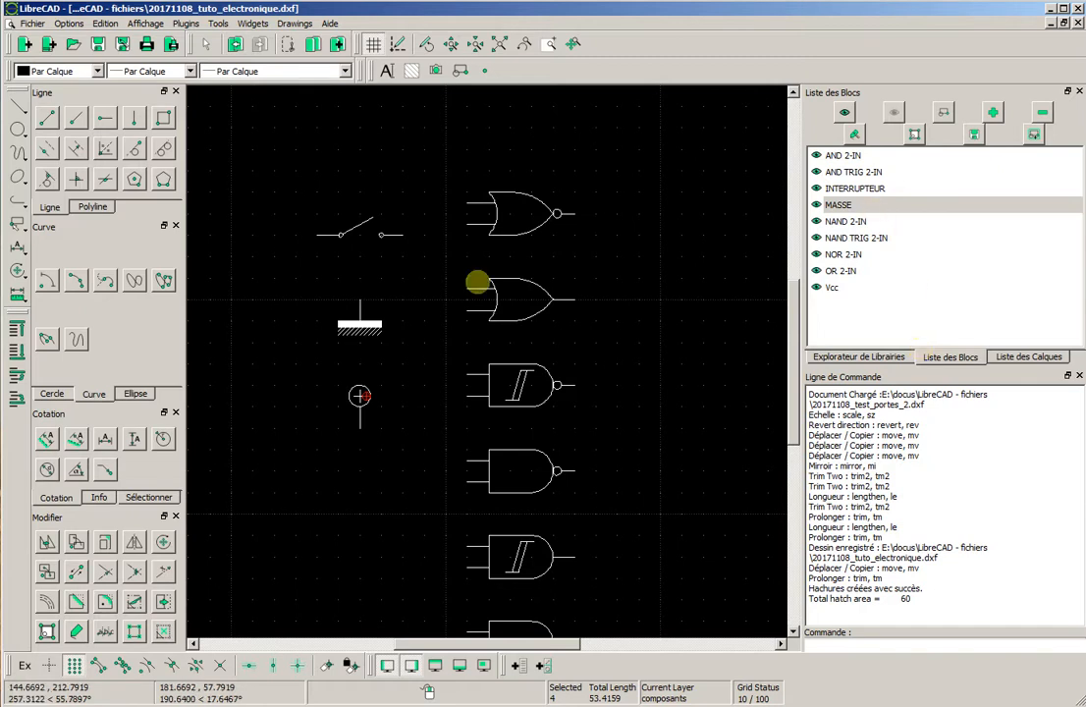
left_click(1024, 358)
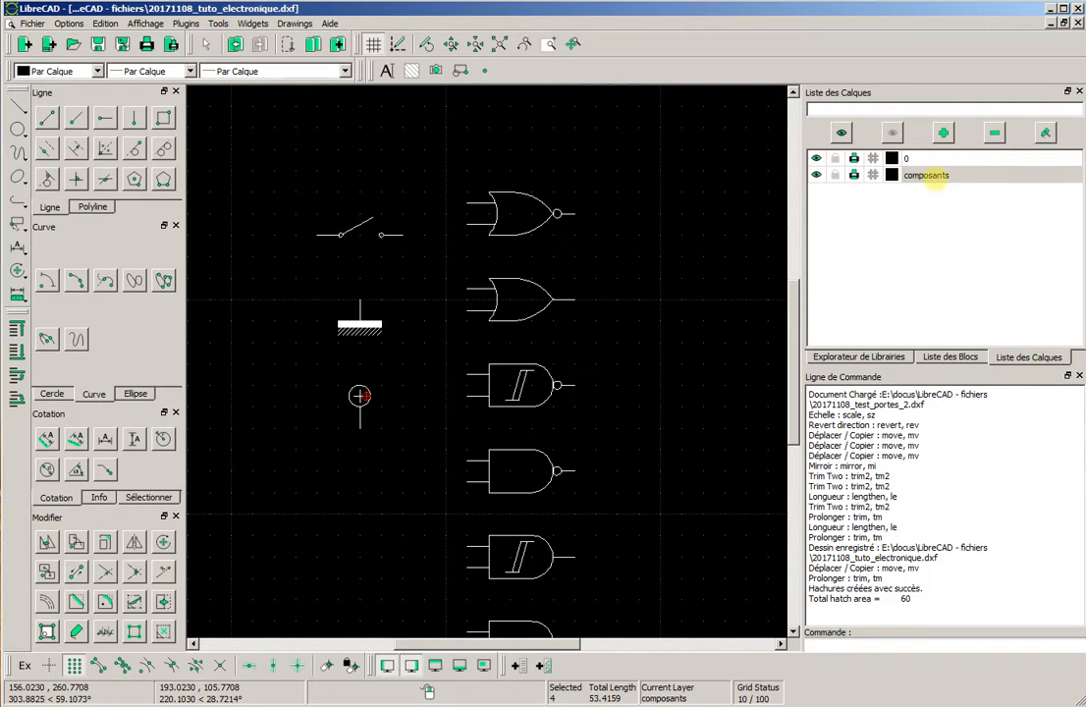
scroll(573, 357, "down", 2)
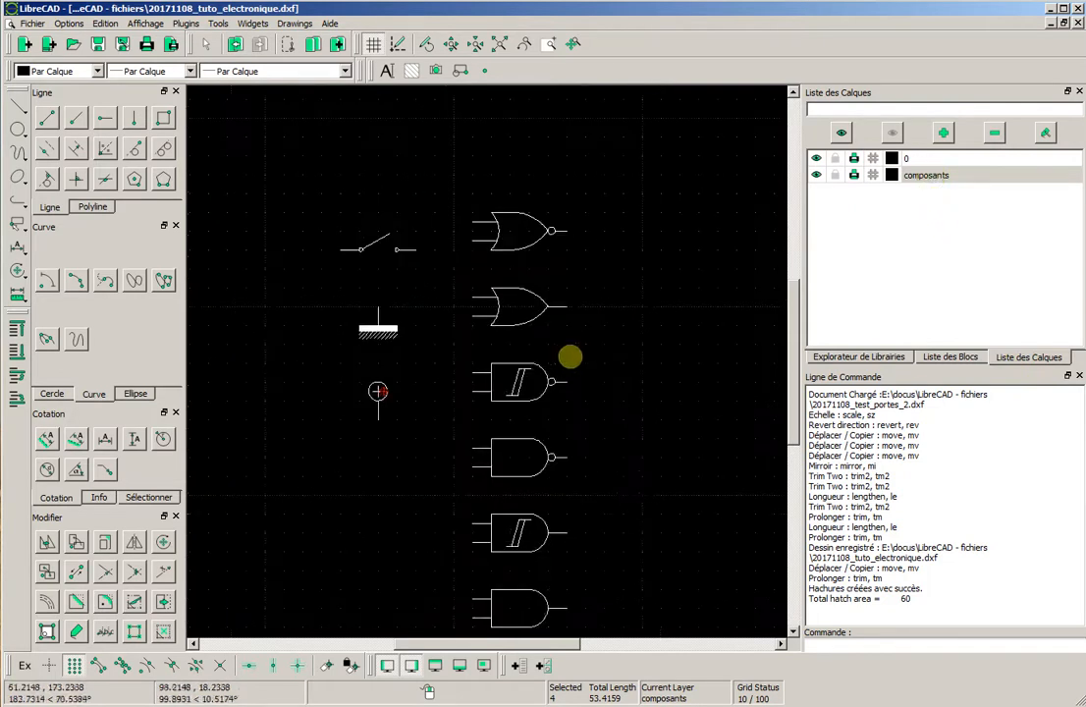
left_click_drag(347, 181, 647, 608)
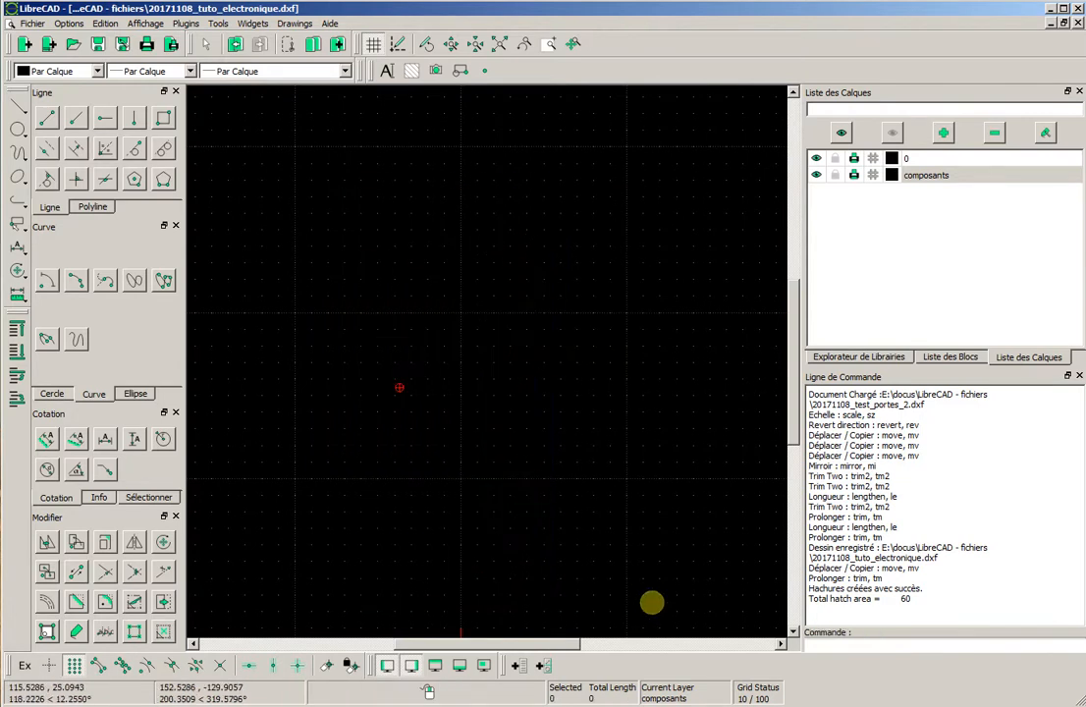
Insert the Vcc block into the empty drawing with its reference point at (90, 210)
scroll(556, 357, "up", 1)
scroll(494, 354, "down", 1)
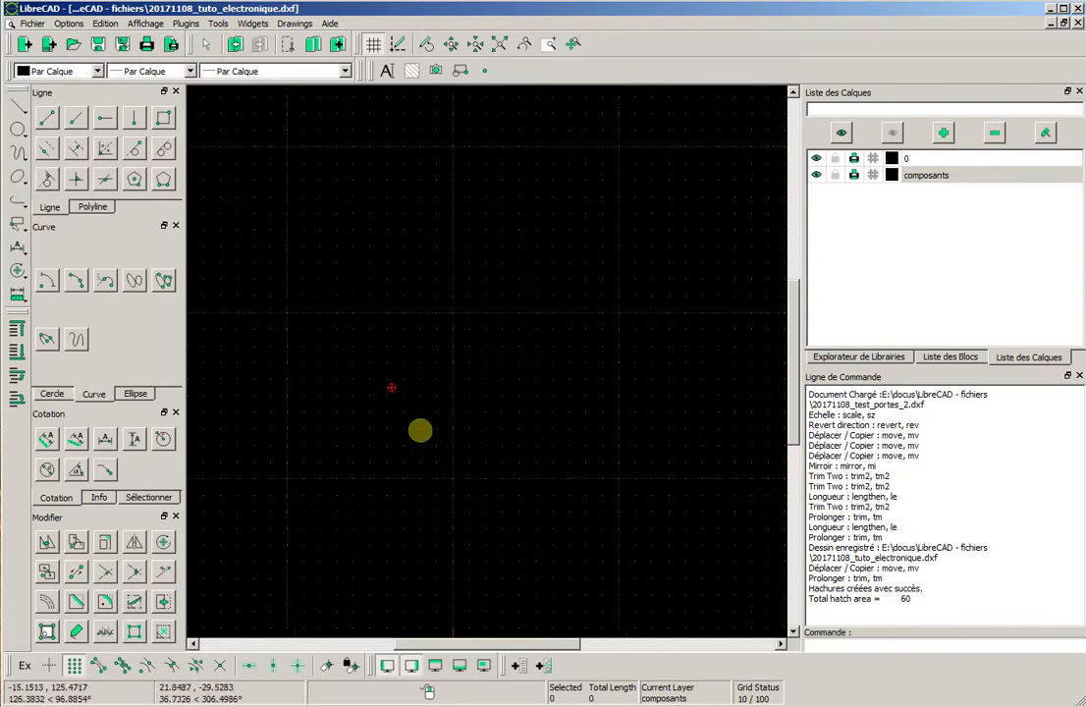
middle_click_drag(400, 434, 369, 300)
mouse_move(482, 387)
middle_mouse_down()
mouse_move(450, 403)
mouse_move(414, 386)
middle_mouse_up()
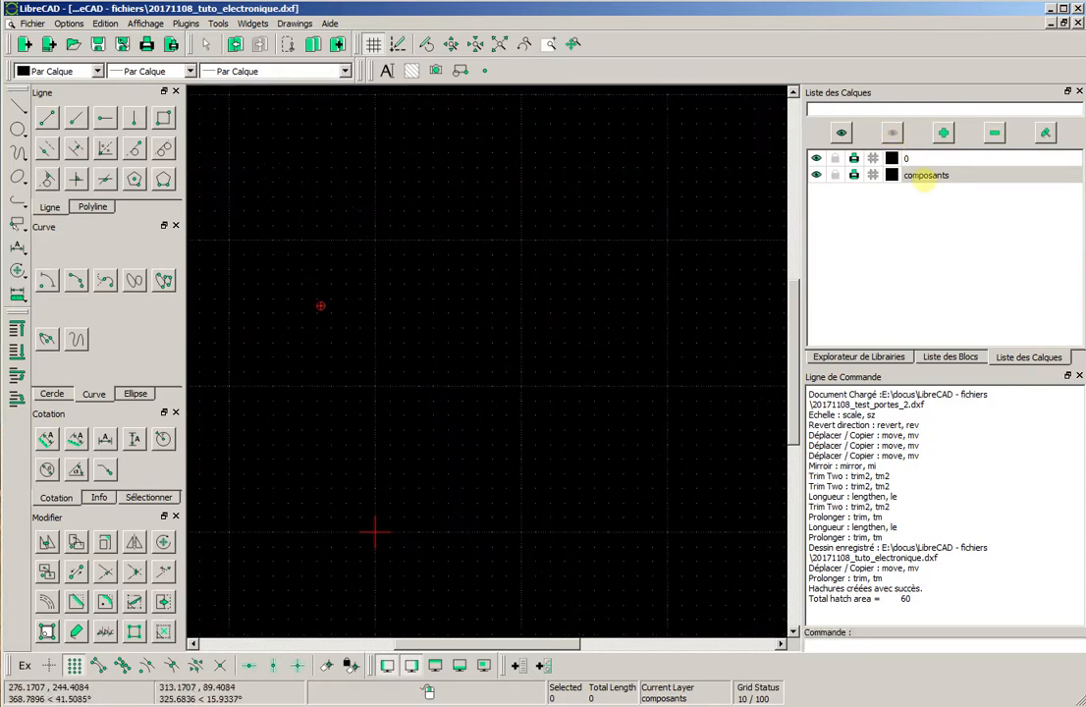
middle_click_drag(507, 333, 464, 363)
scroll(464, 363, "up", 1)
left_click(951, 357)
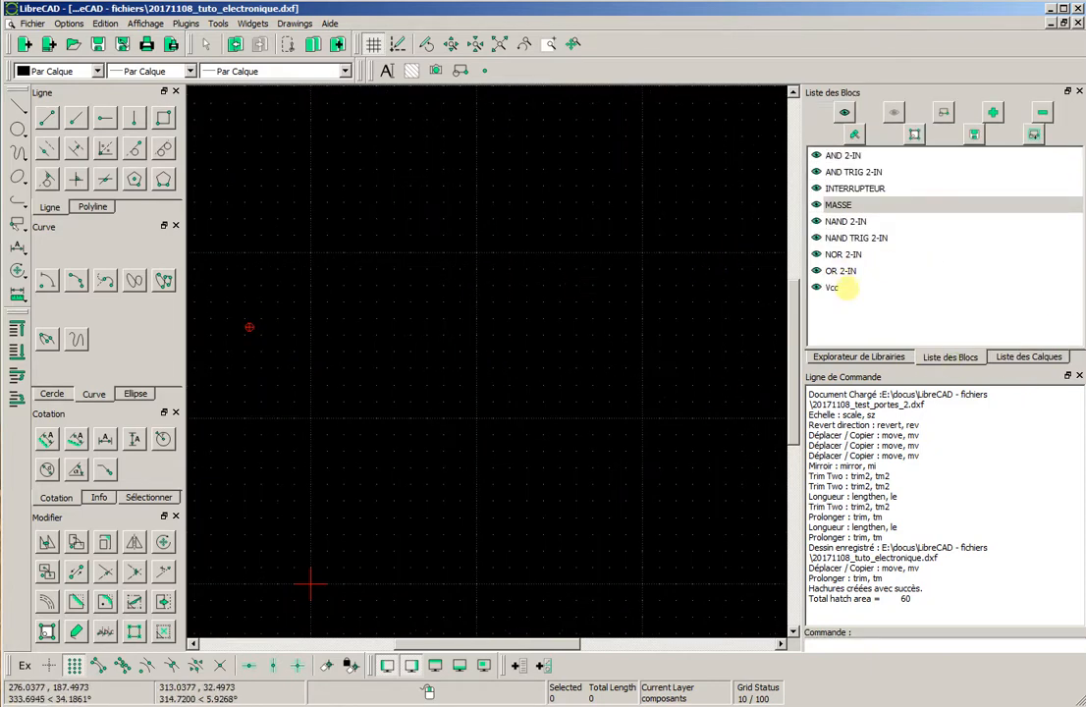
left_click(843, 288)
right_click(892, 288)
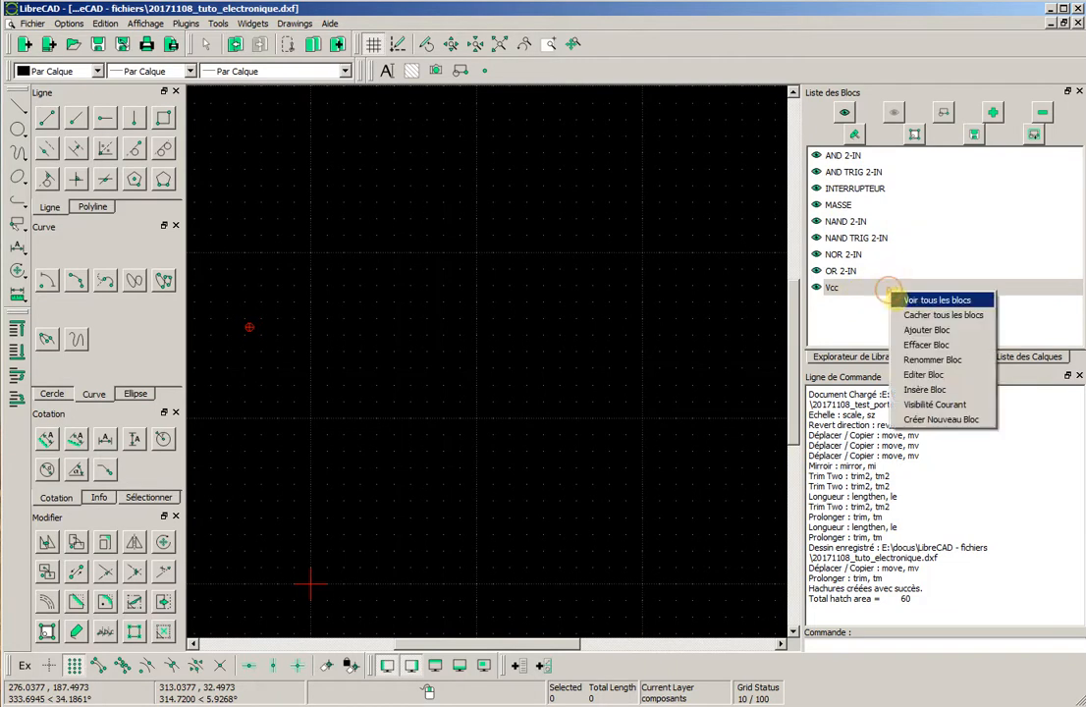
left_click(924, 389)
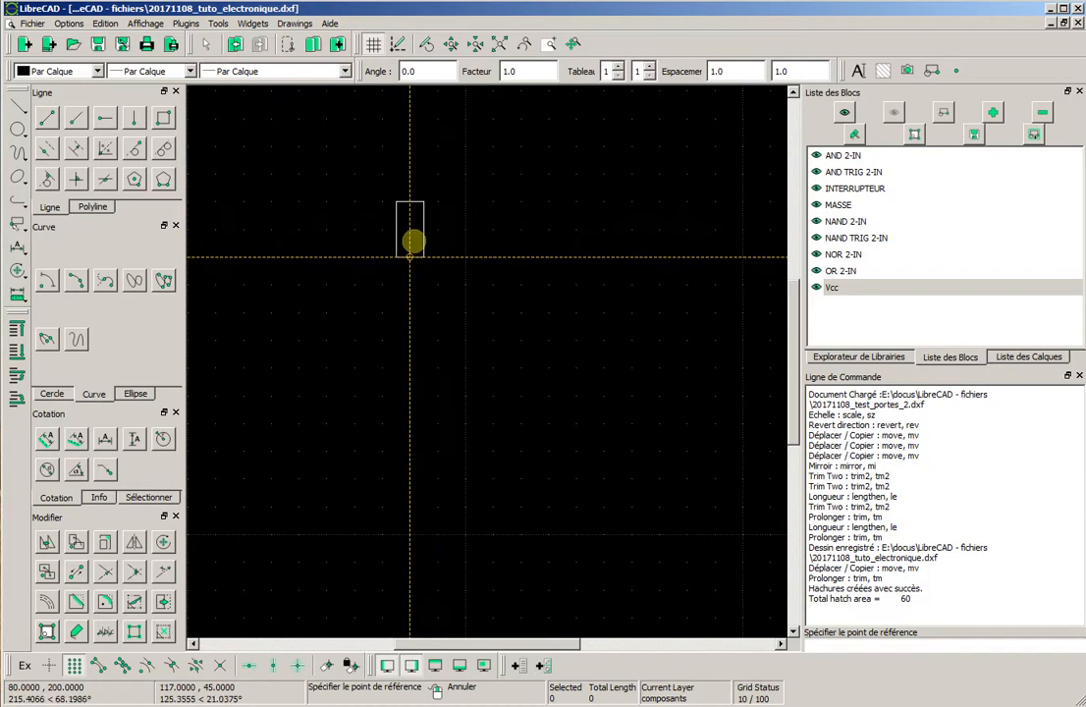
left_click(439, 230)
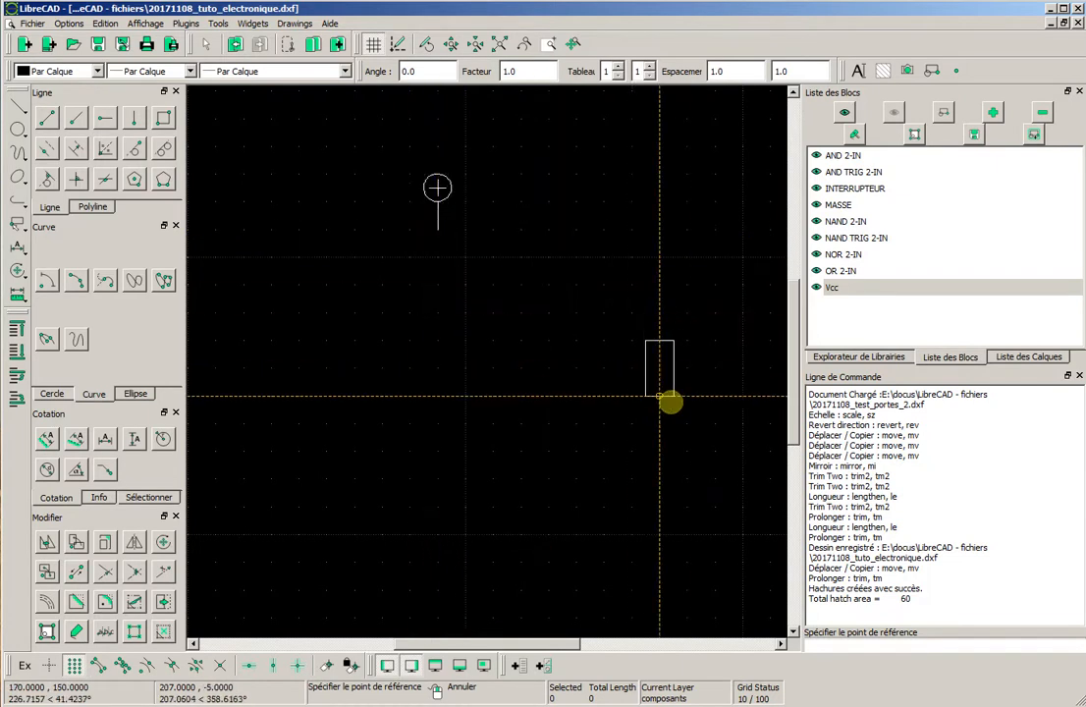
Insert the INTERRUPTEUR block below the Vcc symbol with its reference point at (110, 150)
scroll(581, 369, "down", 2)
scroll(580, 370, "down", 1)
middle_click_drag(497, 424, 491, 328)
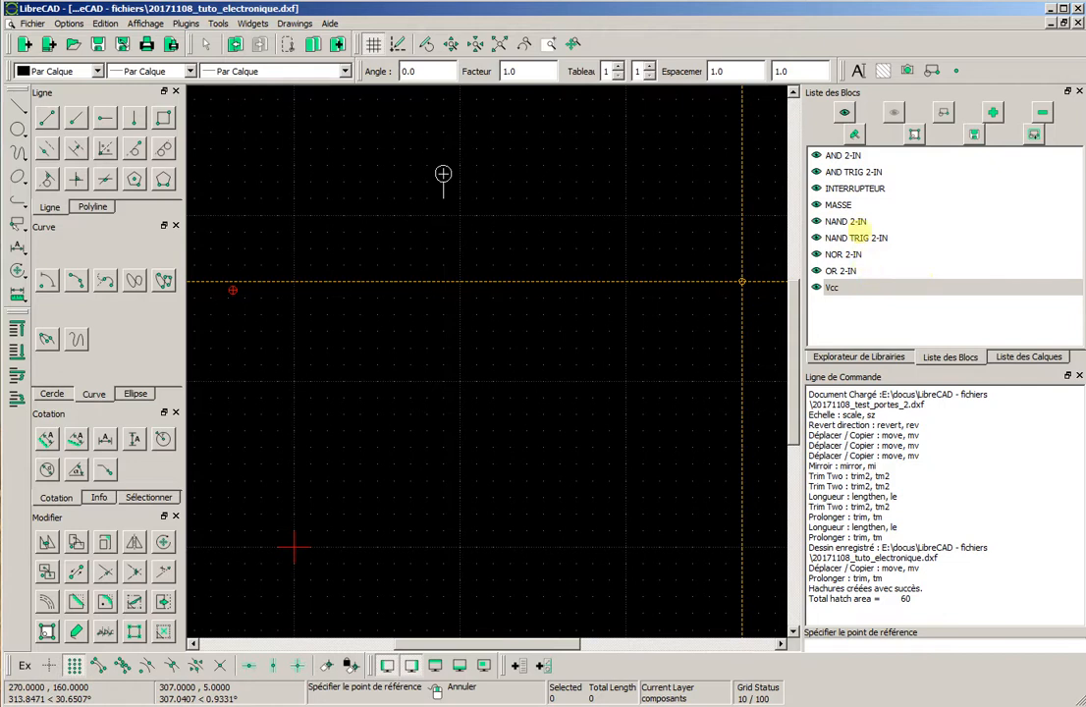
left_click(856, 189)
right_click(841, 190)
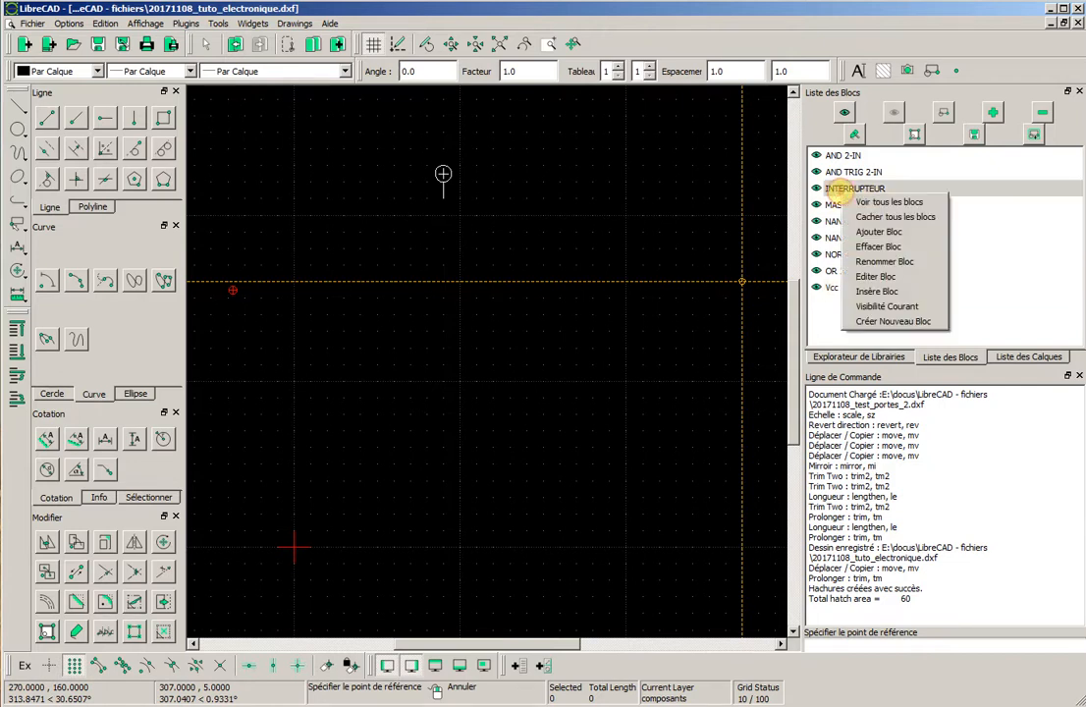
left_click(877, 291)
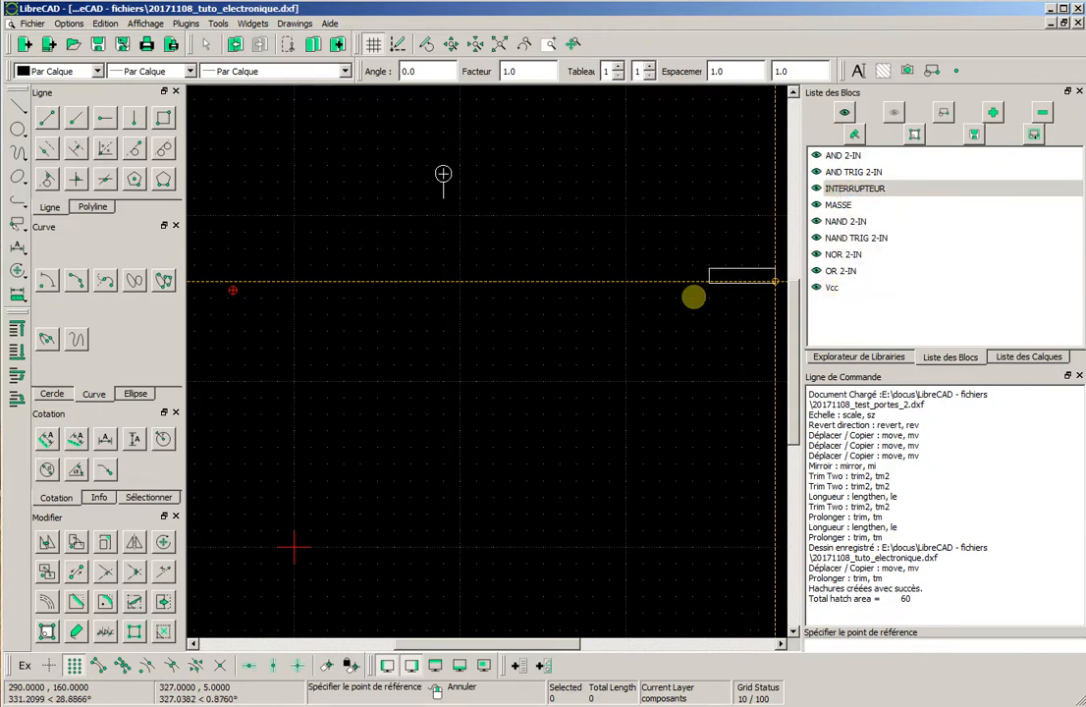
scroll(491, 356, "up", 2)
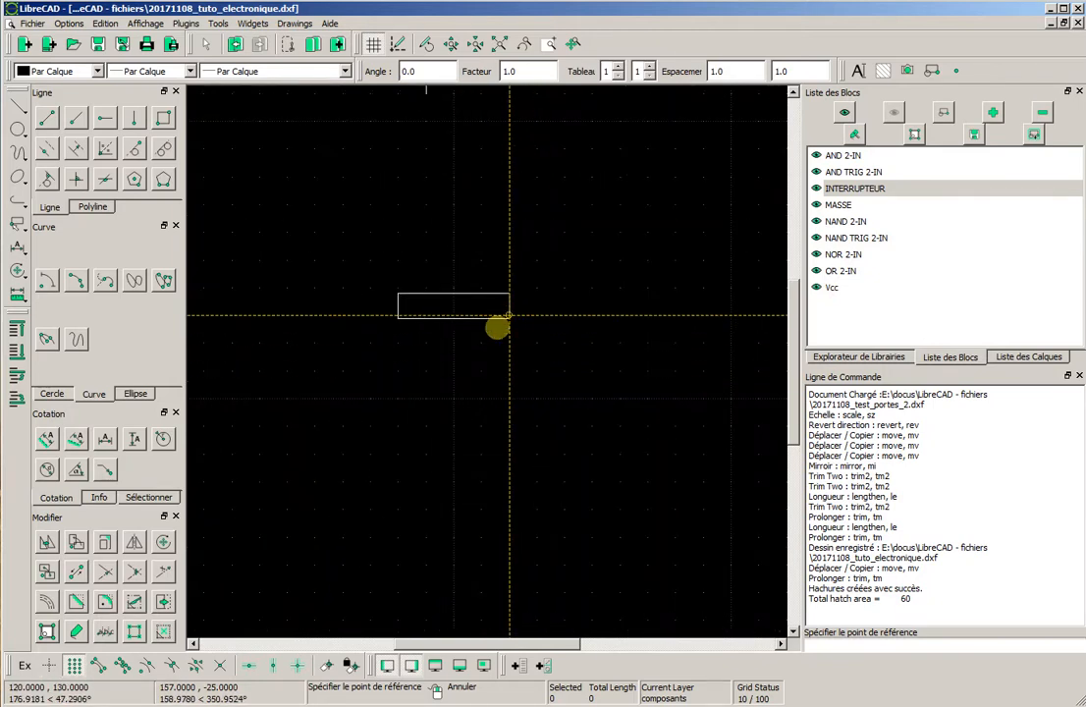
scroll(582, 379, "down", 1)
scroll(583, 381, "up", 2)
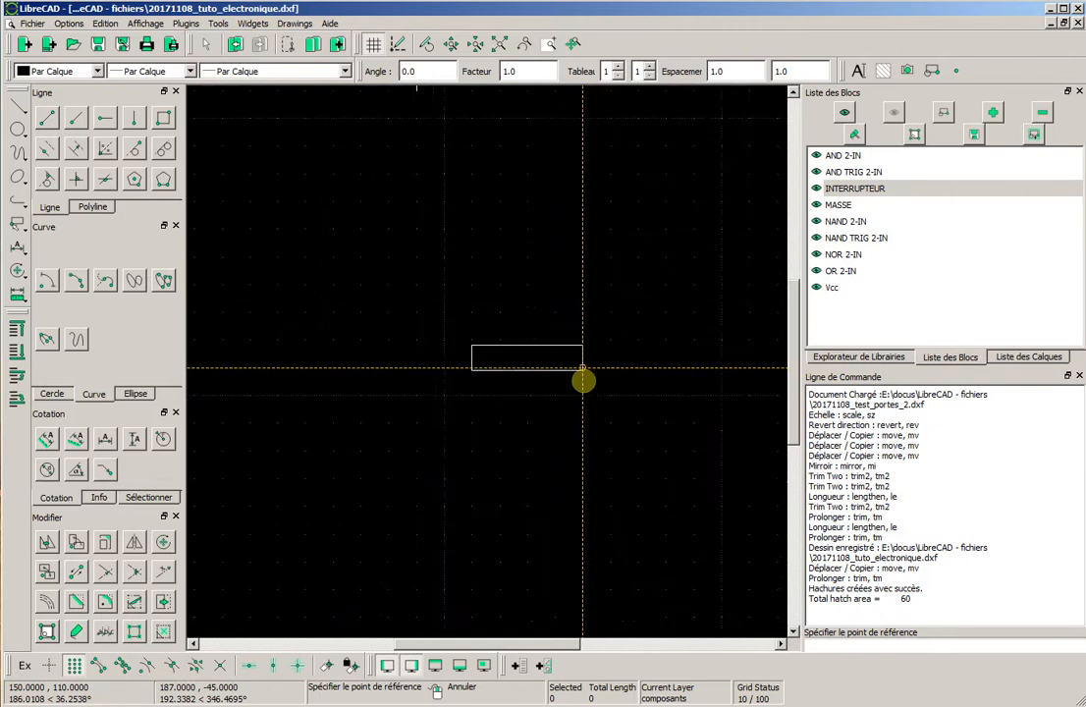
scroll(462, 303, "up", 1)
middle_click_drag(464, 390, 508, 452)
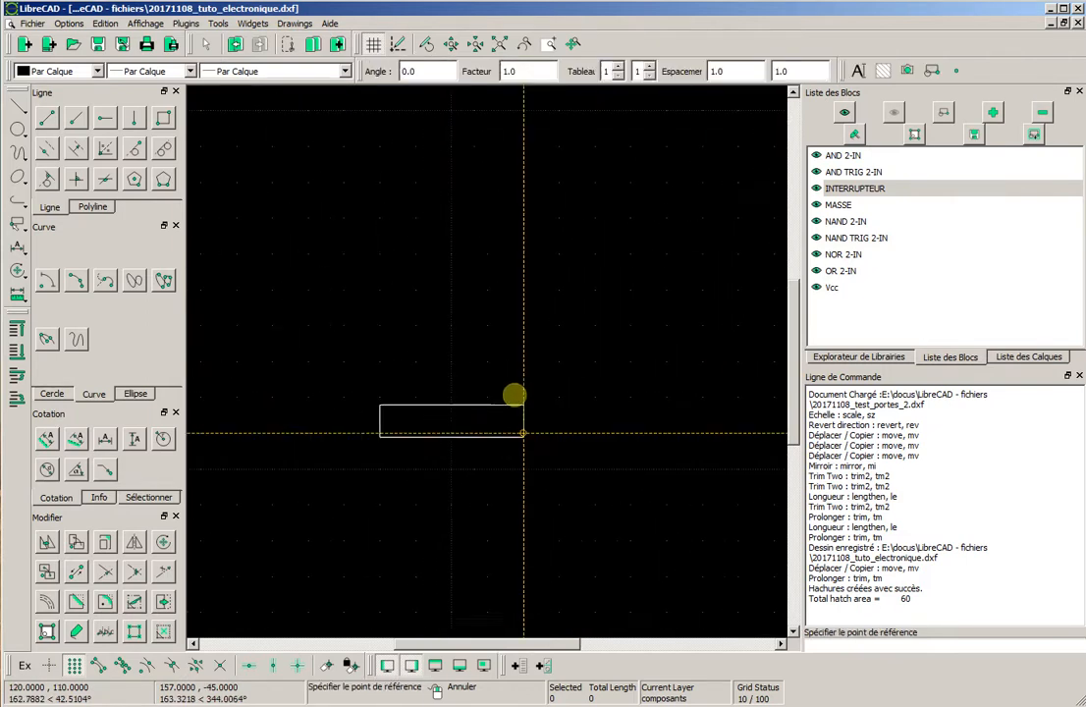
scroll(508, 363, "down", 3)
left_click(478, 307)
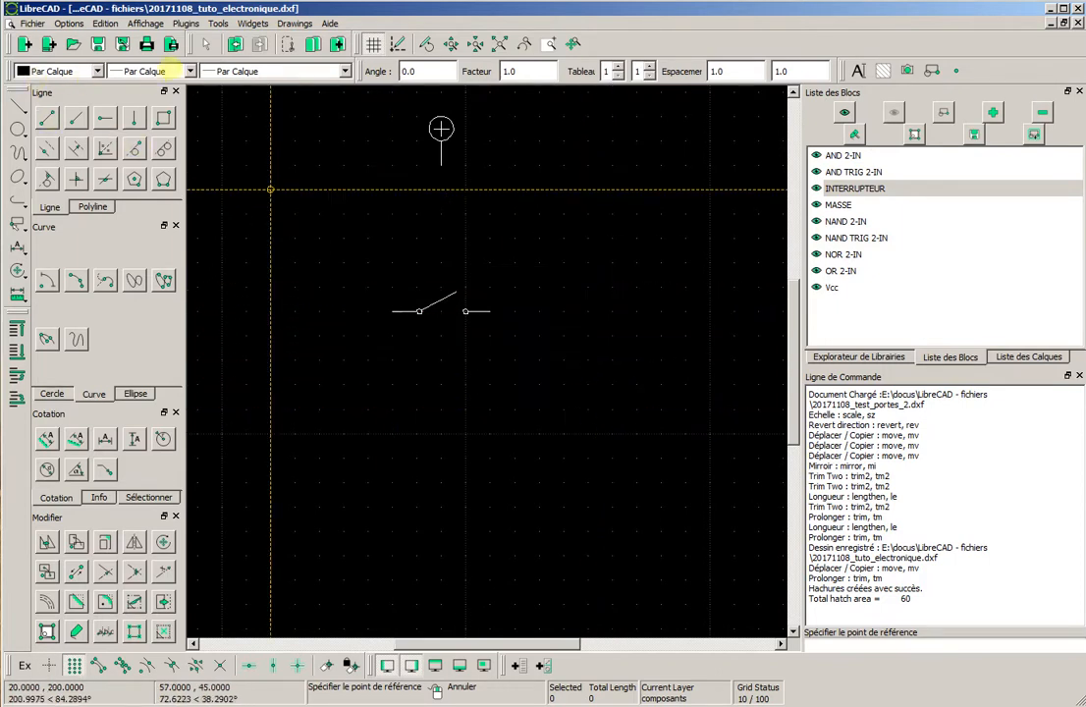
Move and rotate the switch by 90°, taking its left end to (90, 140) beneath the Vcc symbol and deleting the original
left_click(206, 45)
left_click_drag(359, 241, 584, 370)
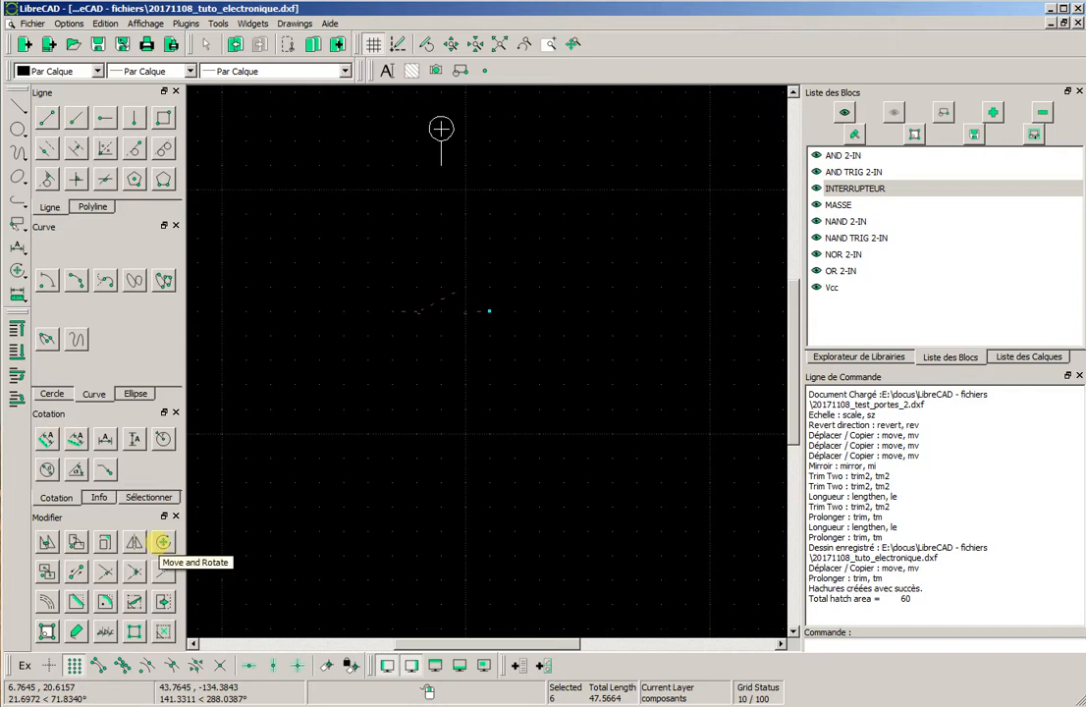
left_click(162, 542)
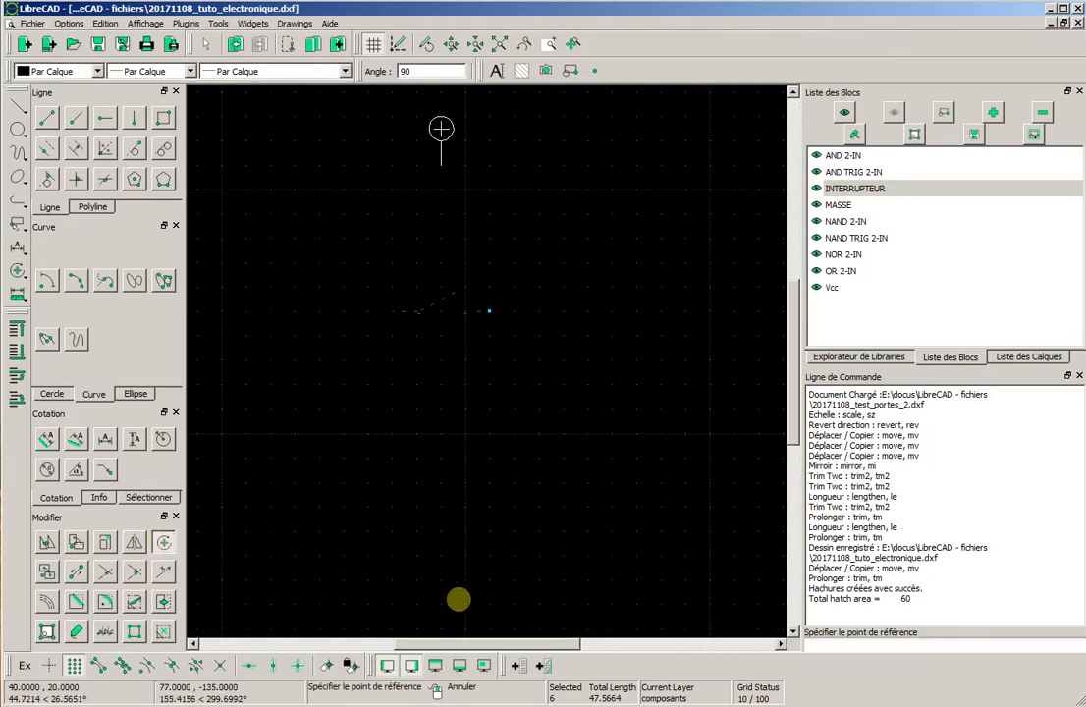
left_click(390, 313)
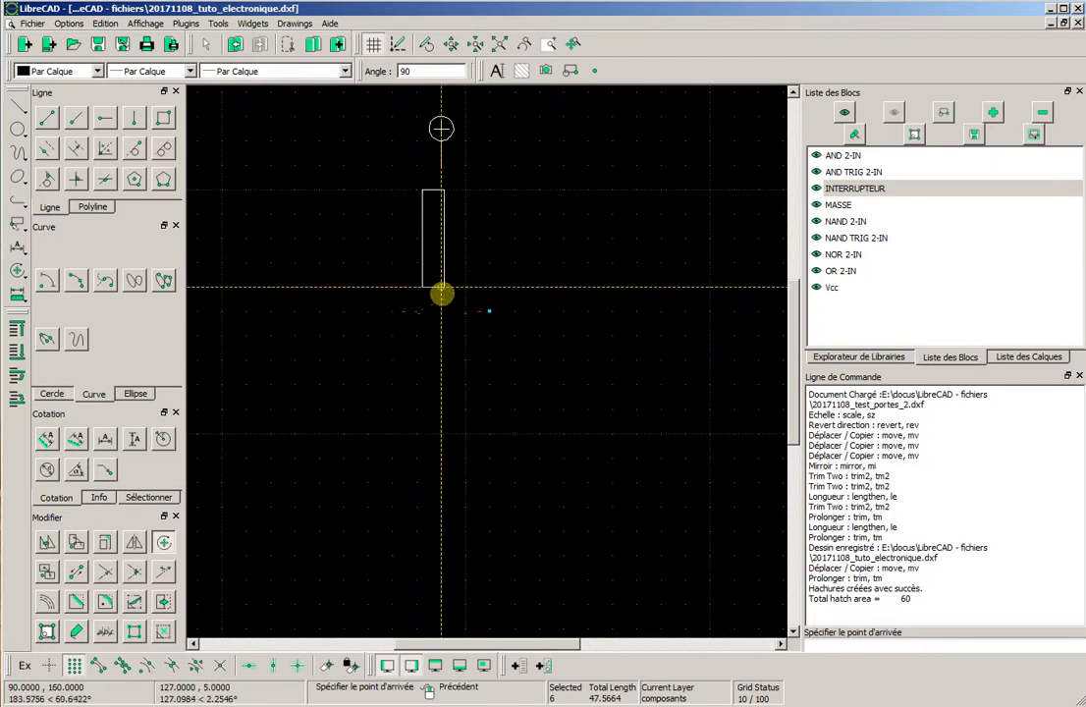
left_click(444, 333)
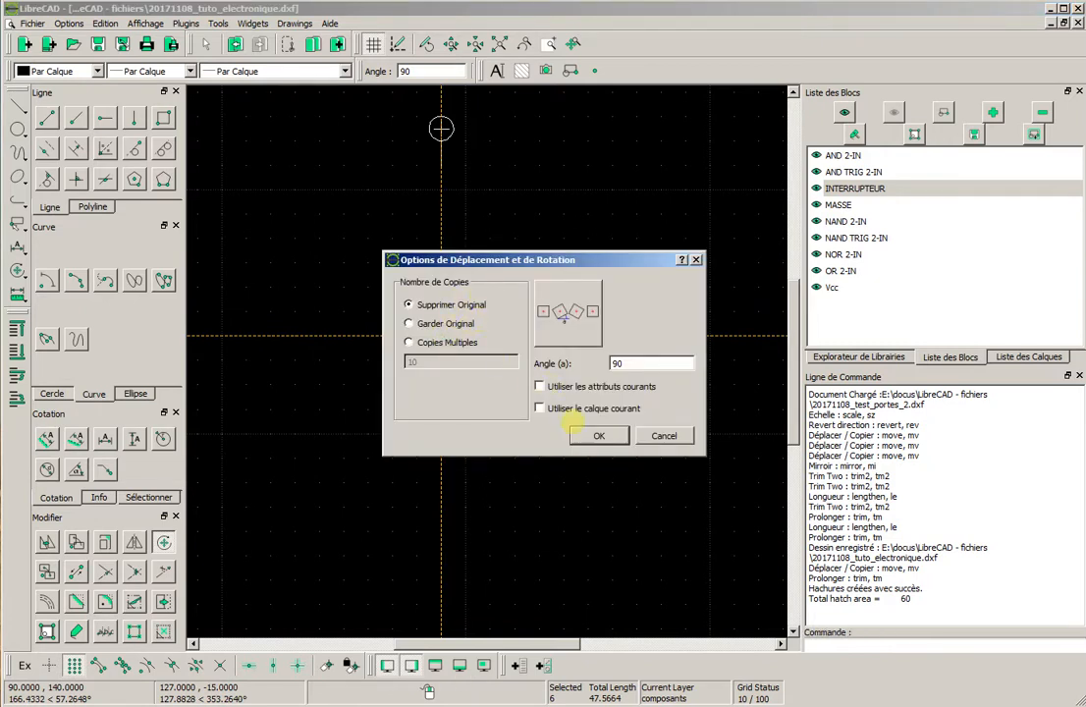
left_click(595, 435)
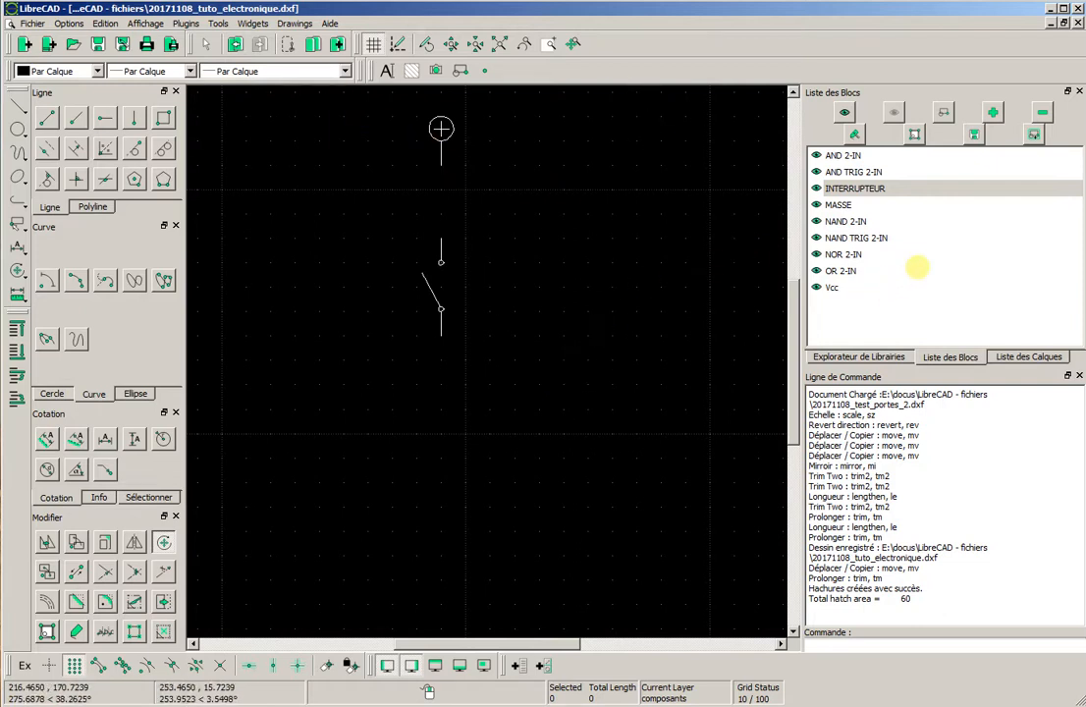
Insert the MASSE block below the switch, in line with it, at (90, 80)
left_click(854, 205)
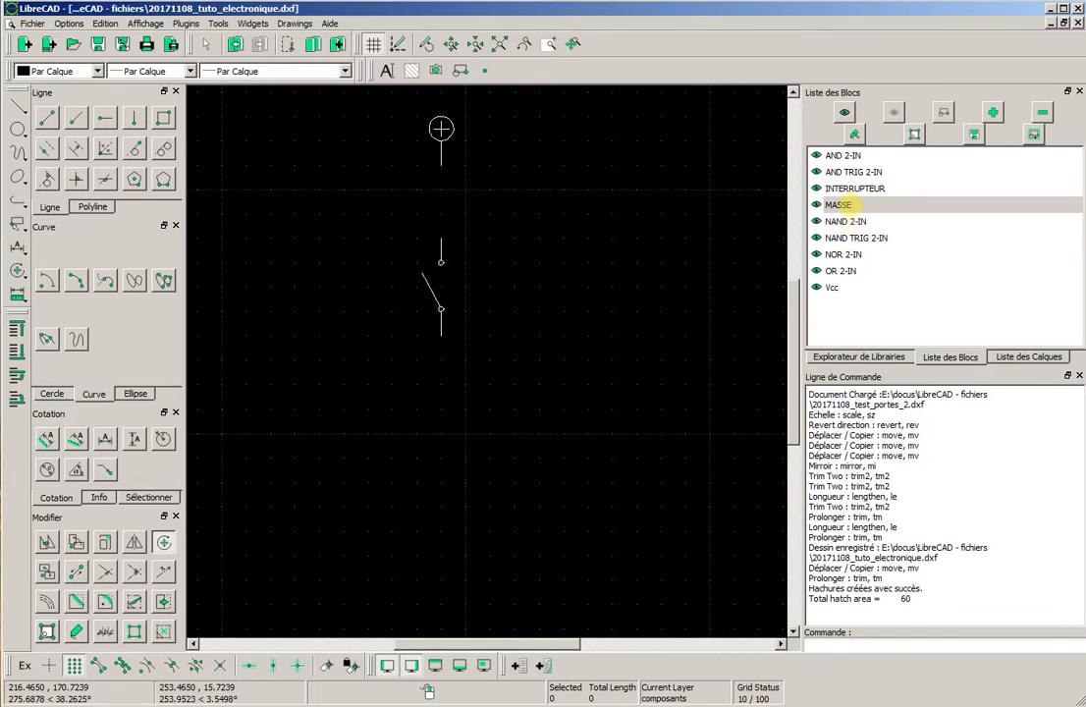
right_click(889, 206)
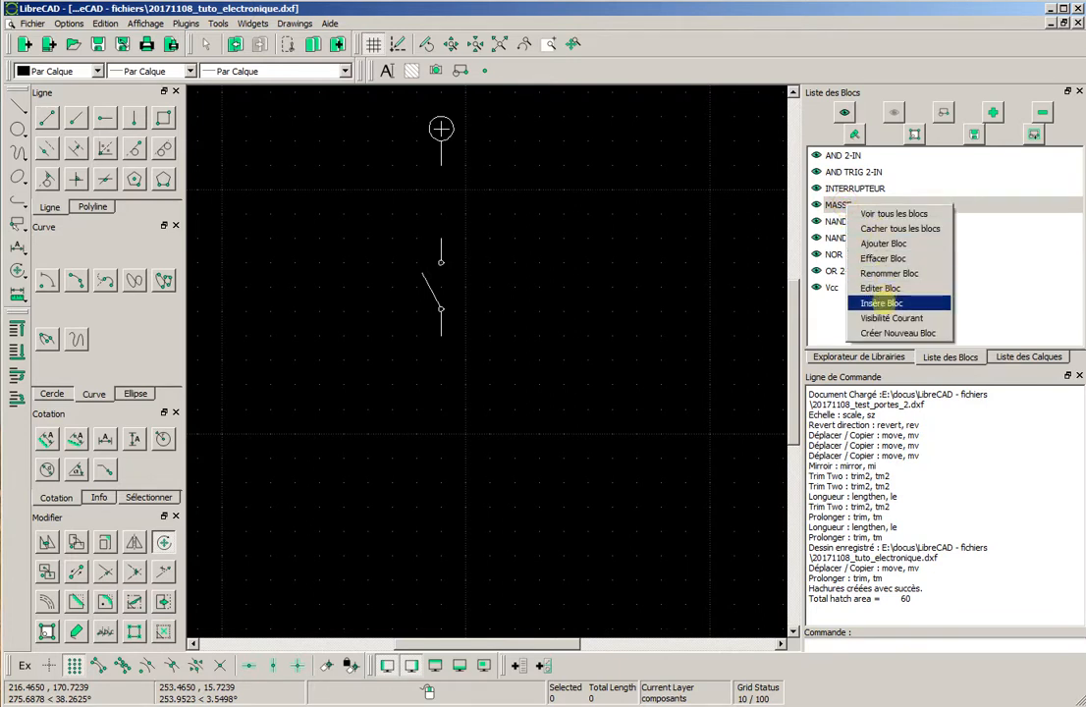
left_click(933, 312)
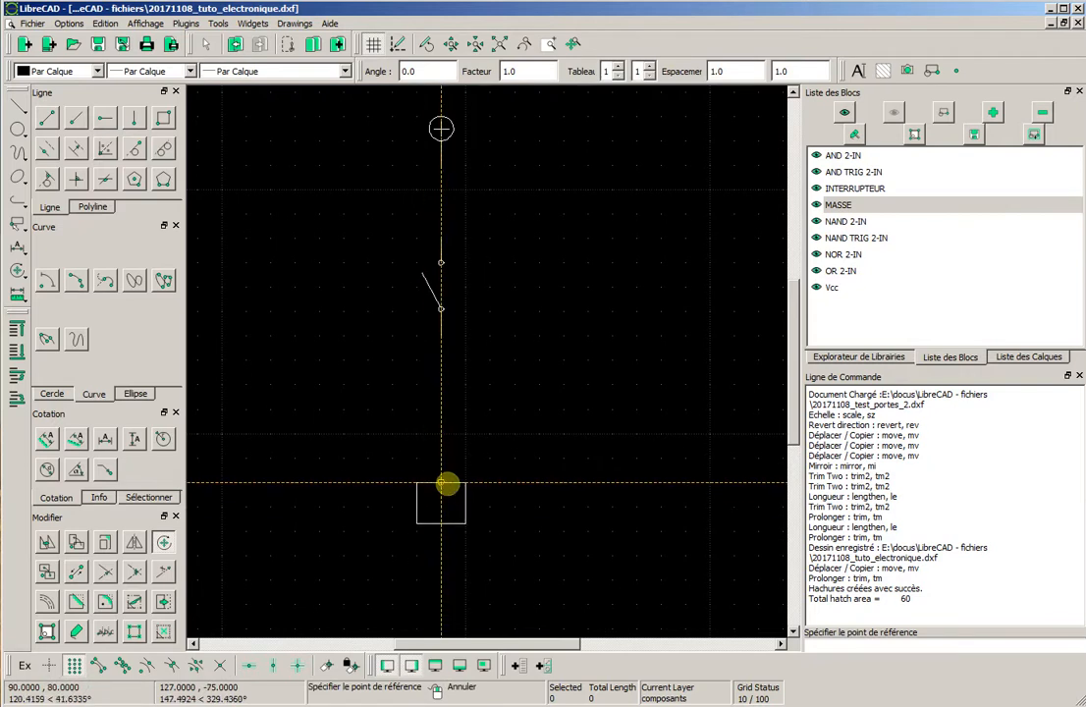
left_click(444, 484)
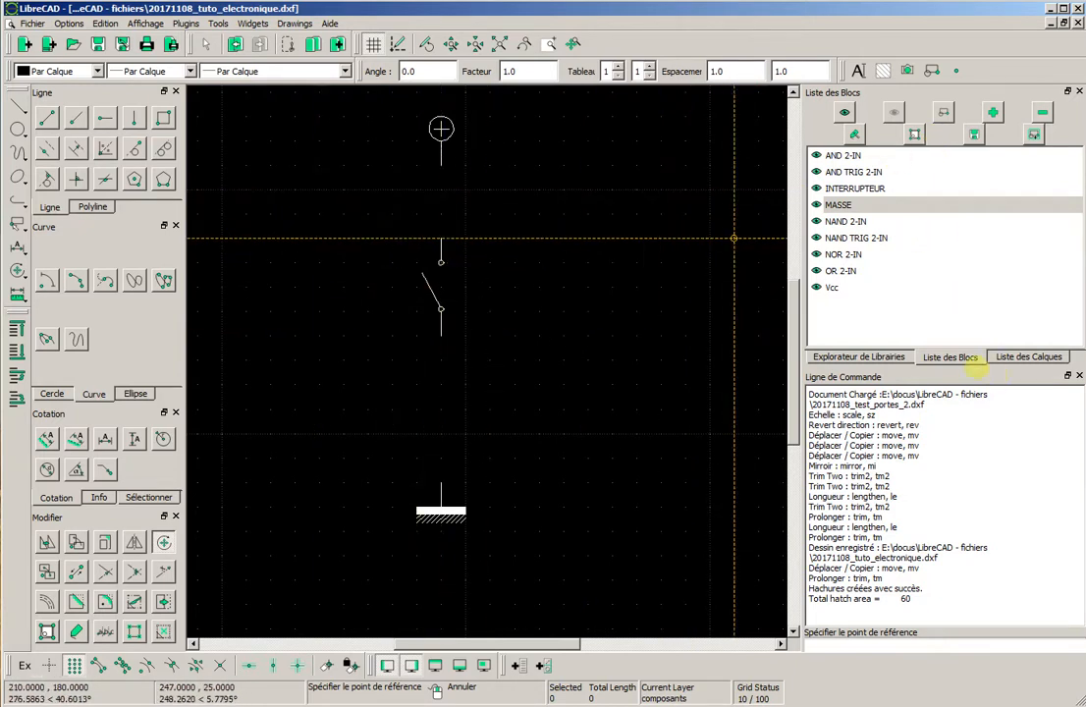
Create a layer named "fil rouge" with the default colour Rouge
left_click(1051, 360)
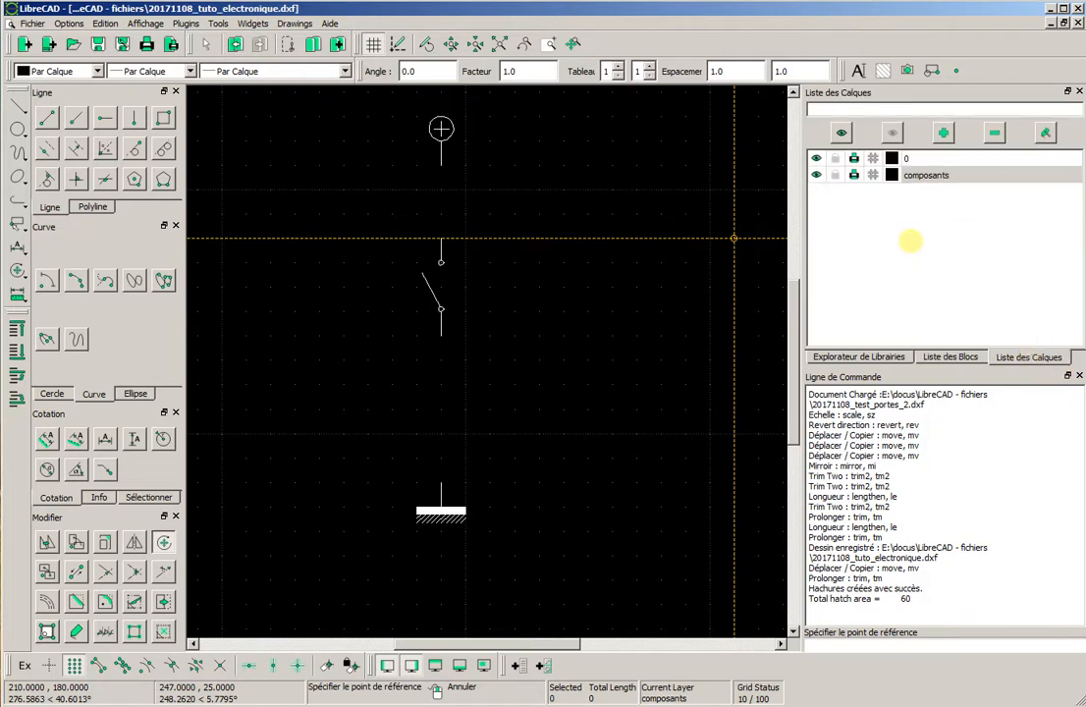
left_click(943, 131)
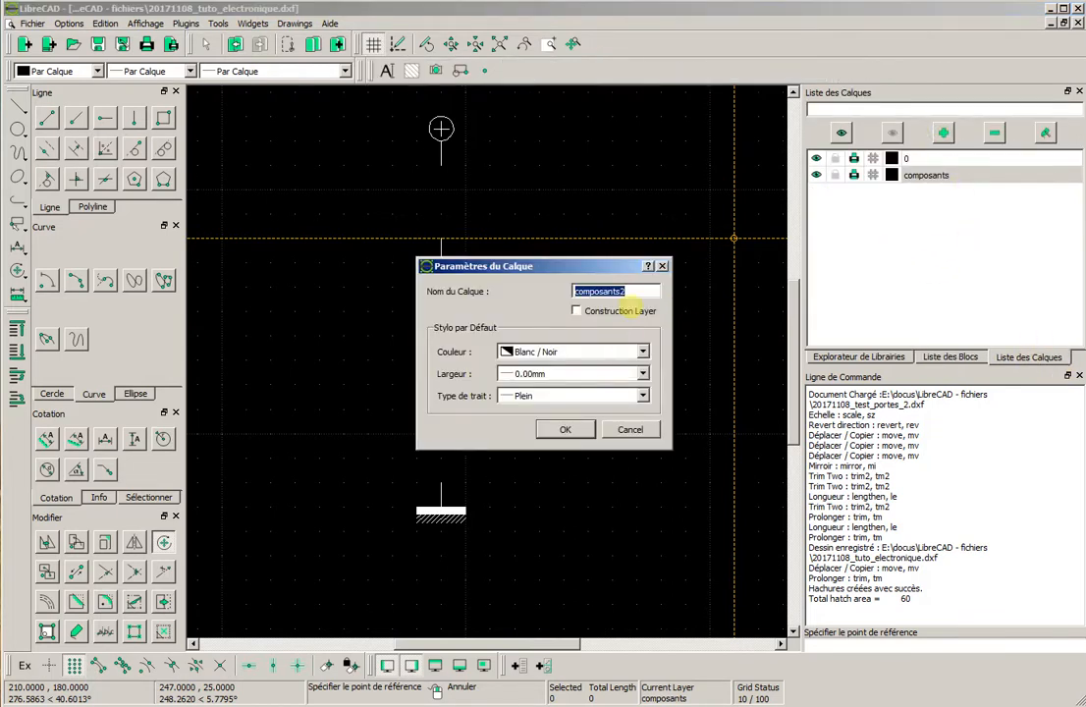
type("fil rouge")
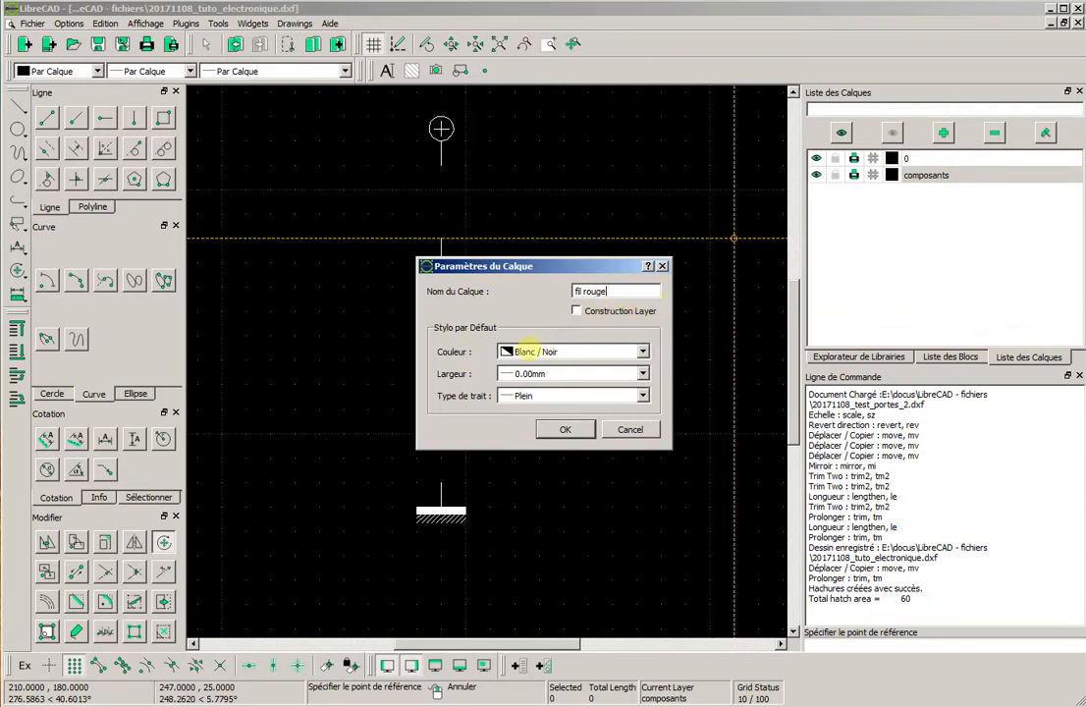
left_click(550, 352)
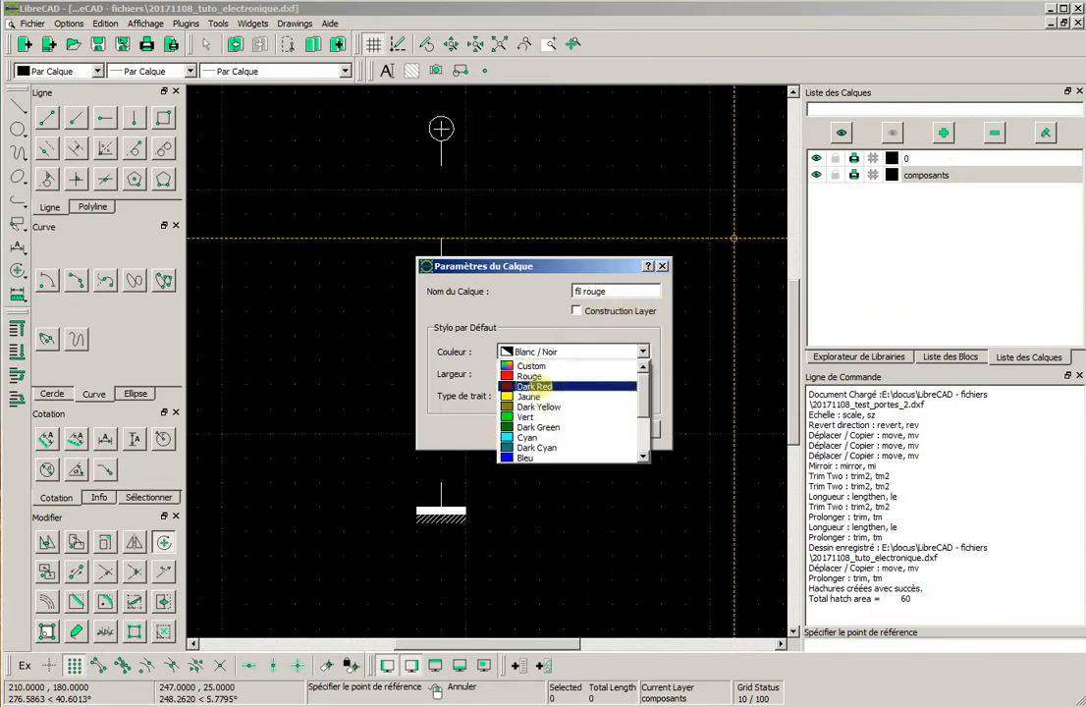
left_click(611, 376)
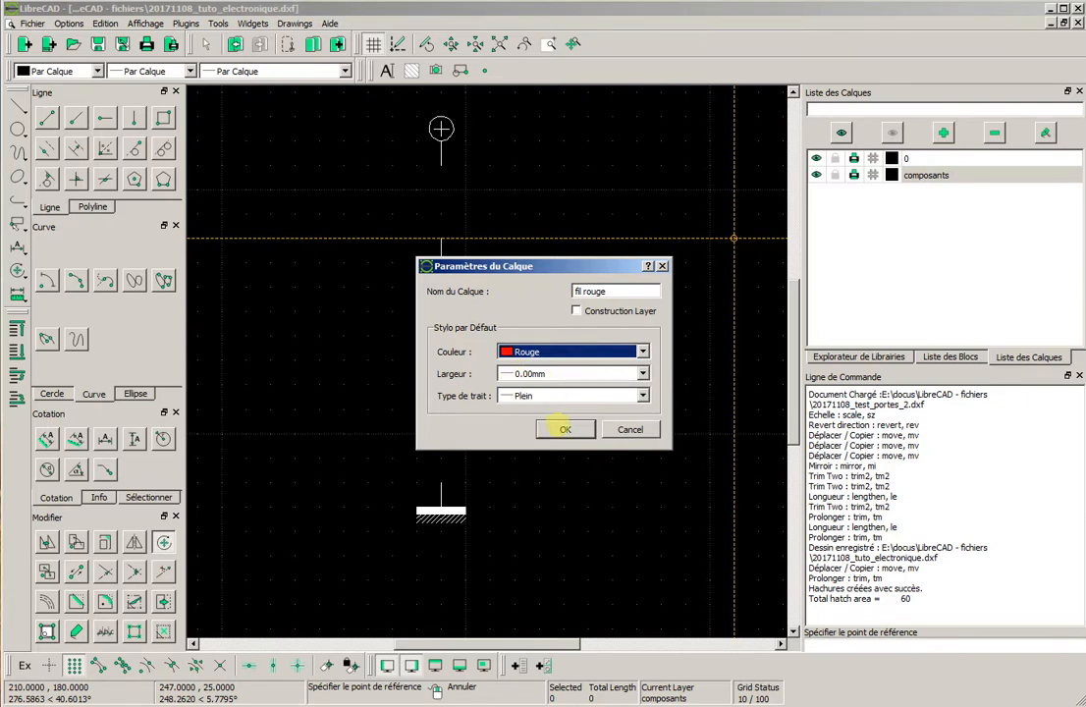
left_click(565, 429)
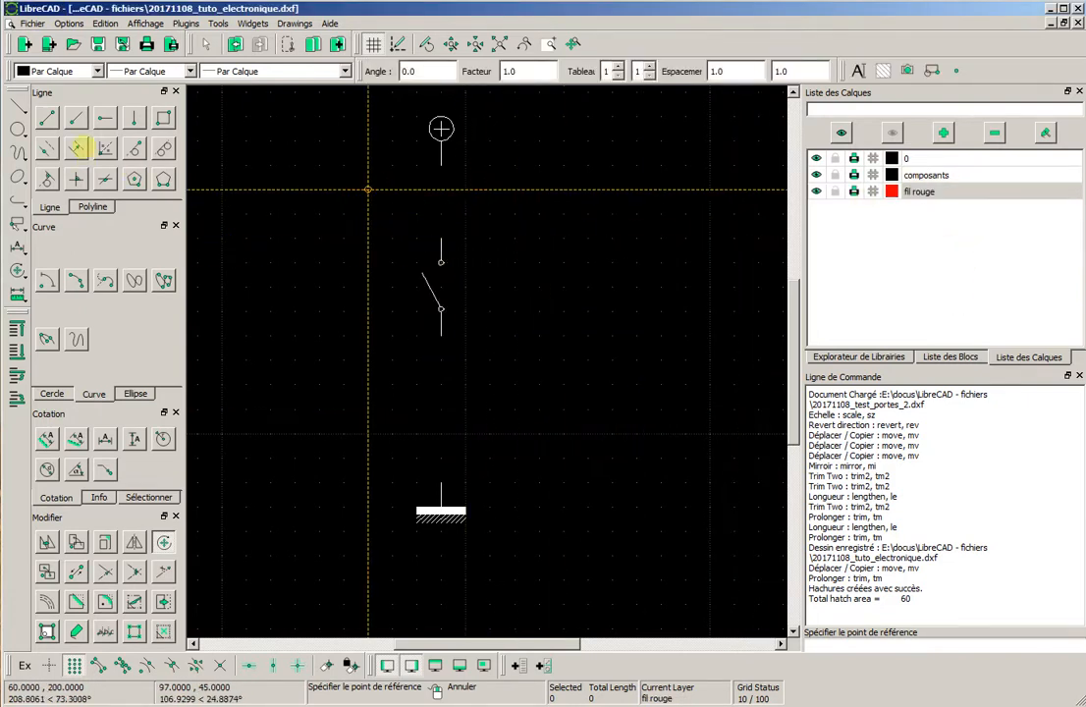
Draw a wire on the fil rouge layer from the lower end of the Vcc lead to the switch's upper end
left_click(46, 116)
left_click(441, 165)
left_click(440, 239)
right_click(555, 263)
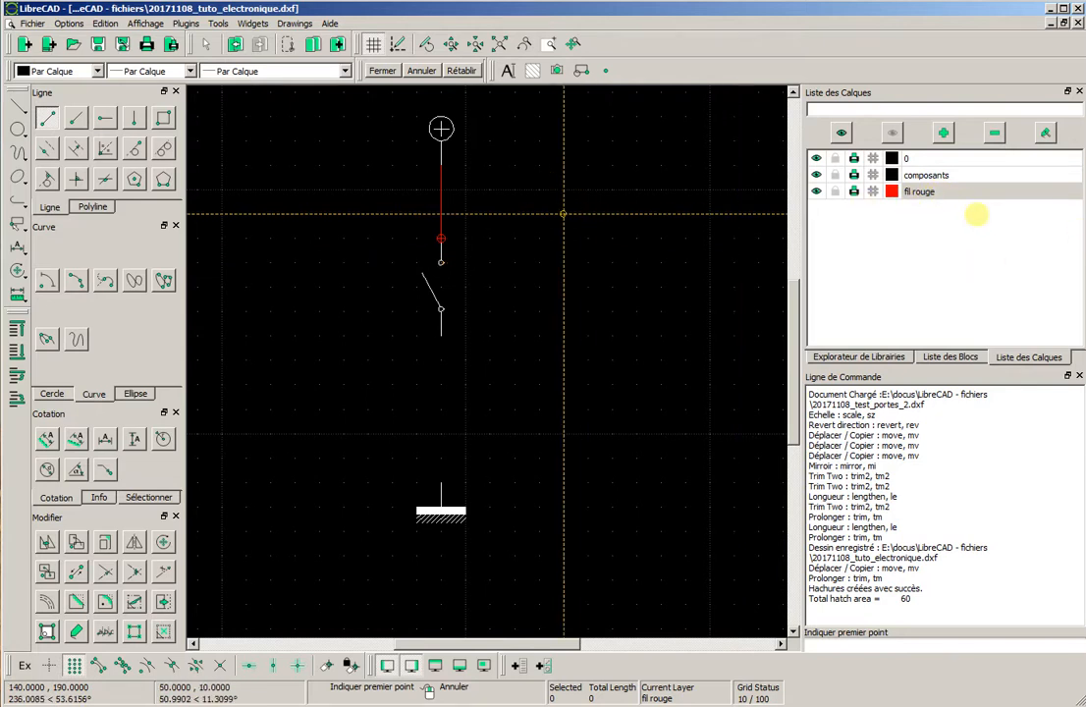
Create a layer named "fil bleu" with the default colour Bleu
left_click(943, 137)
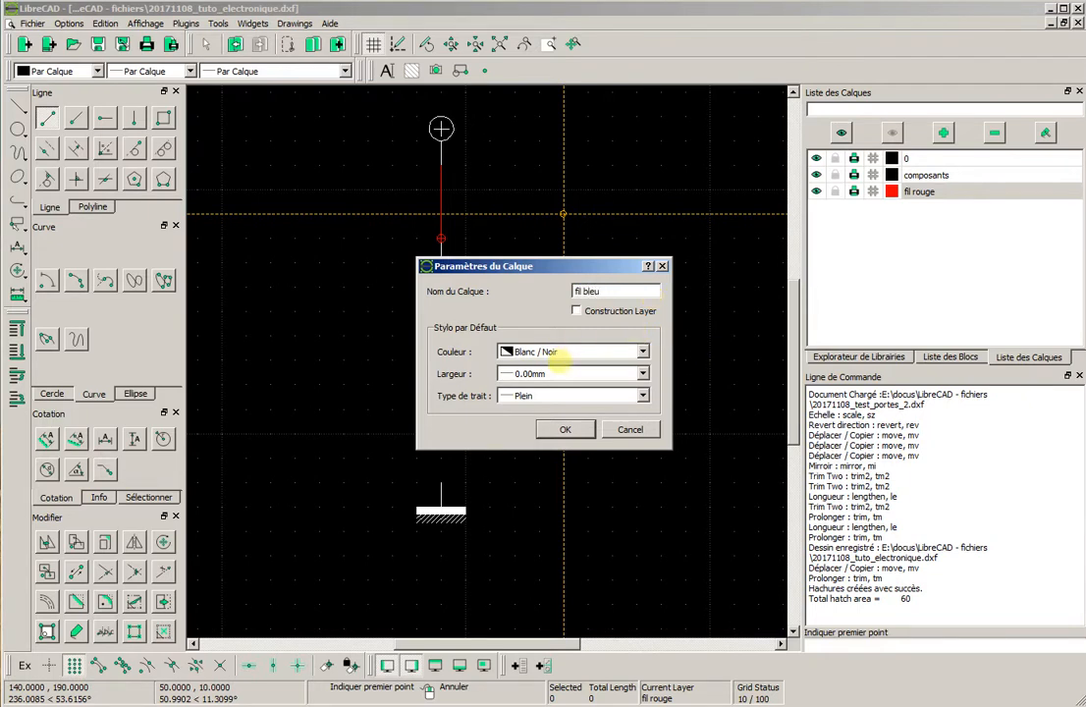
left_click(566, 351)
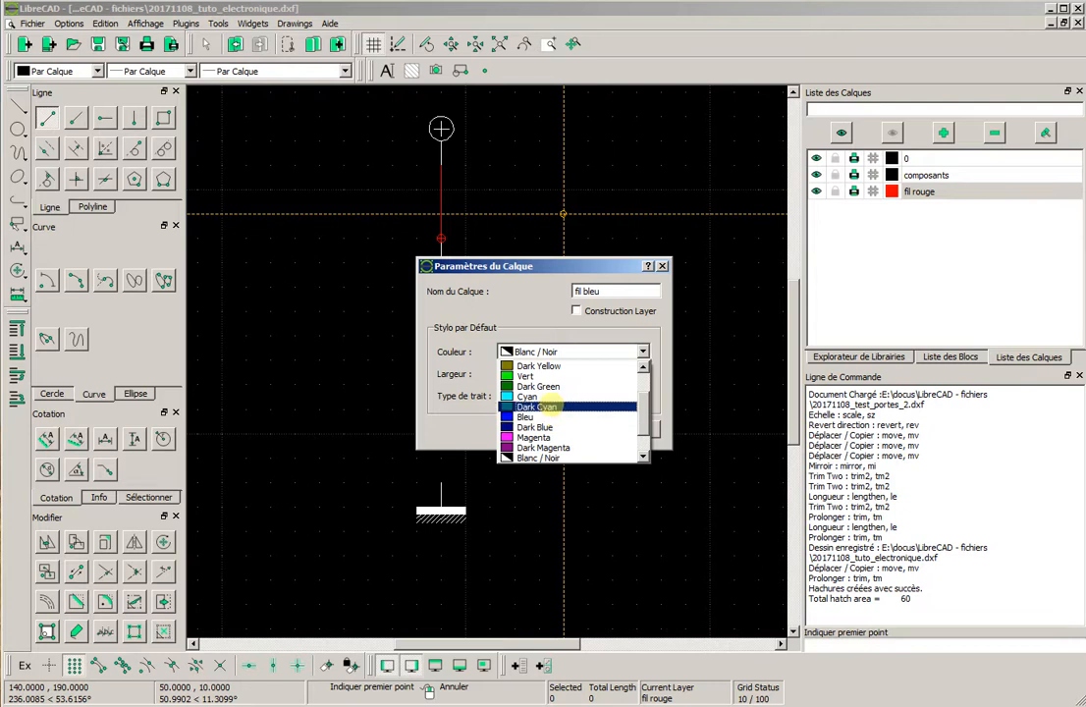
left_click(545, 415)
left_click(564, 431)
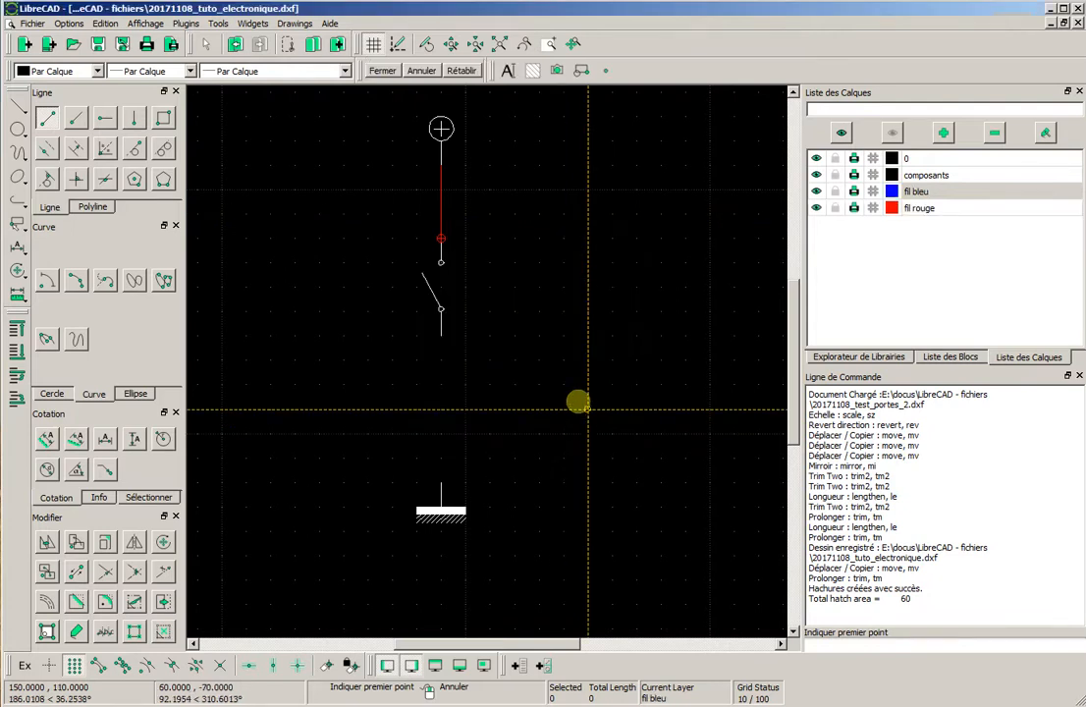
Draw a wire on the fil bleu layer from the switch's lower end to the upper end of the ground symbol's lead
left_click(444, 336)
left_click(441, 482)
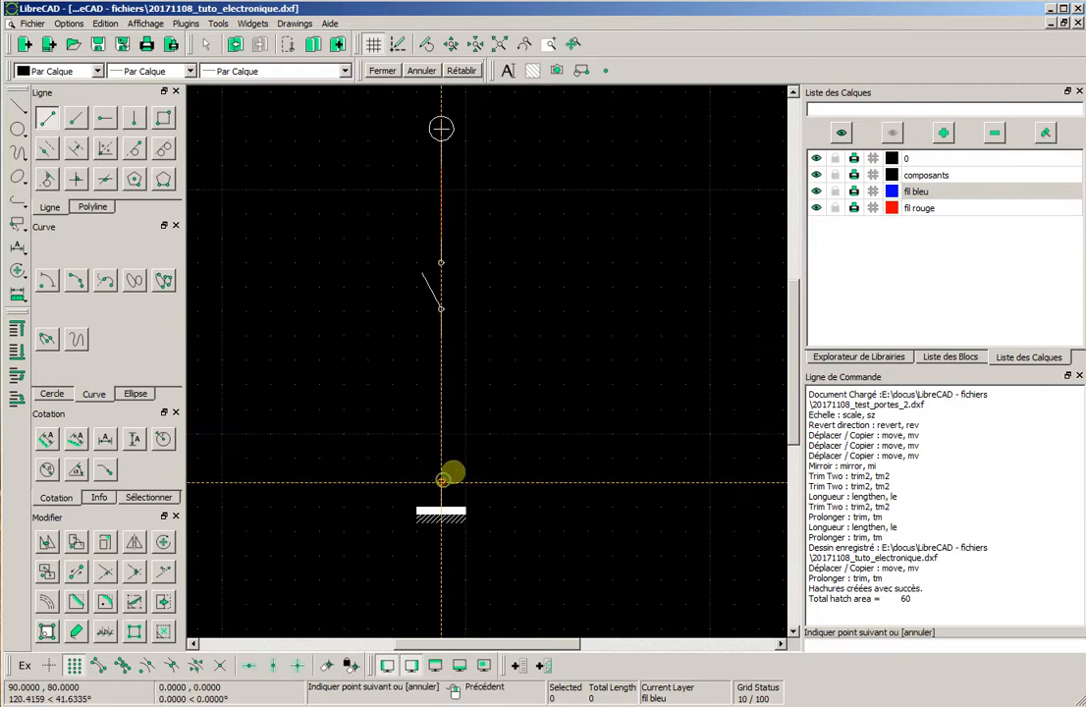
right_click(558, 366)
Open the print preview of the circuit to check the symbols and coloured wires
scroll(693, 437, "down", 2)
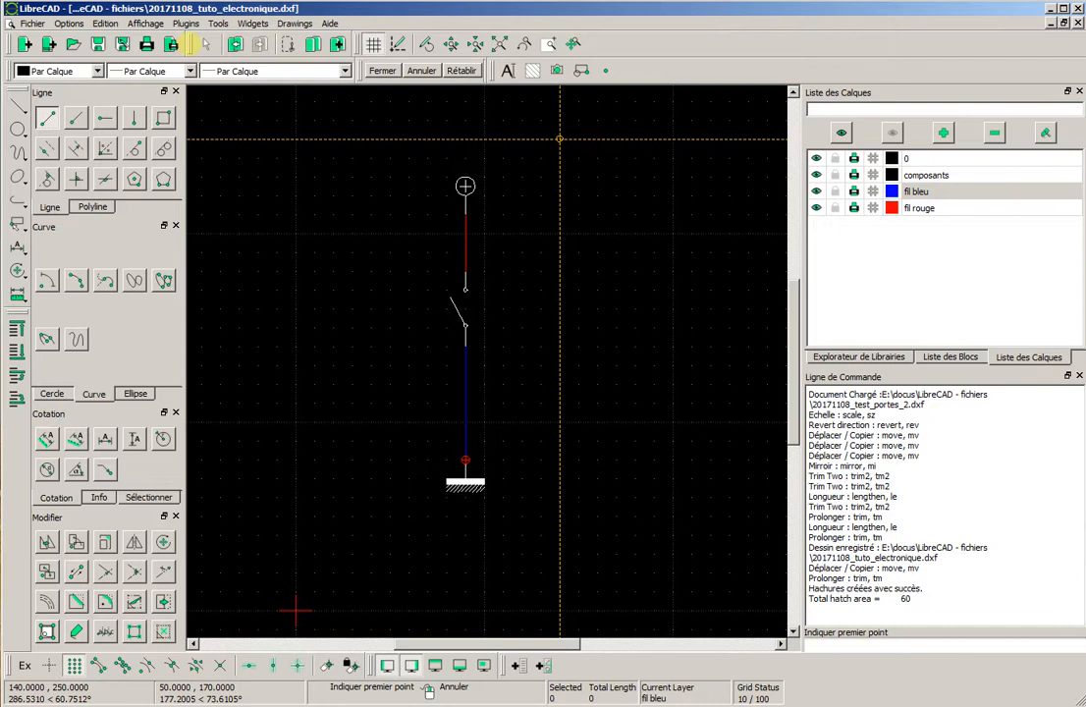
left_click(171, 44)
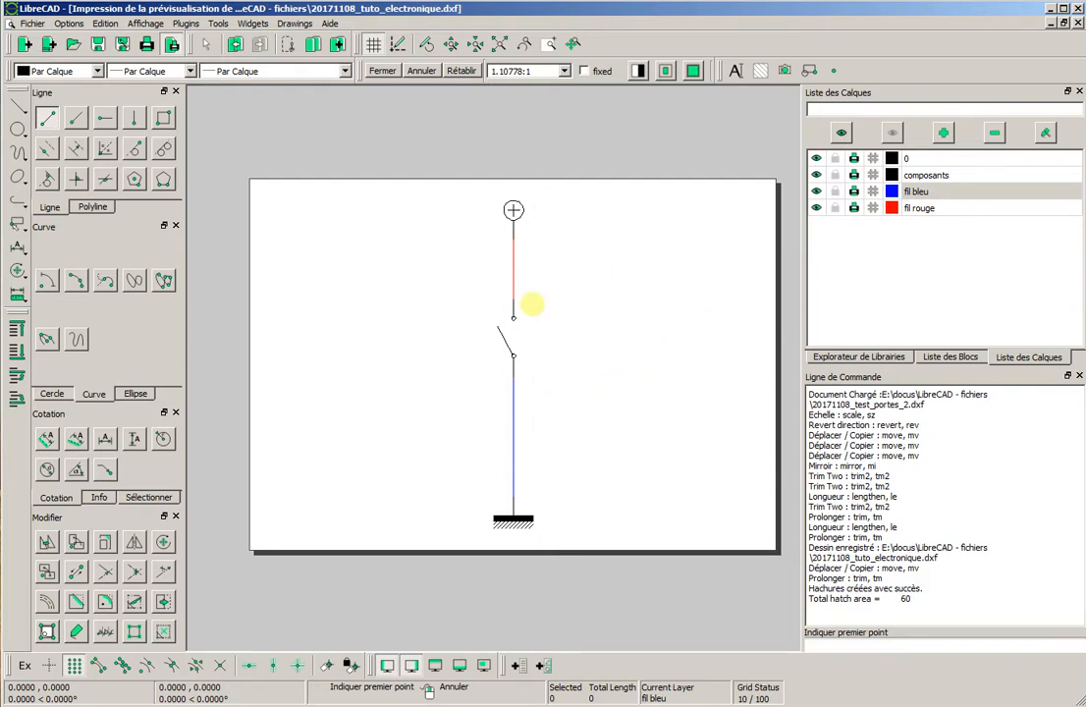
Try a print scale of 1:5 and shift the page around the circuit in the preview
left_click(564, 72)
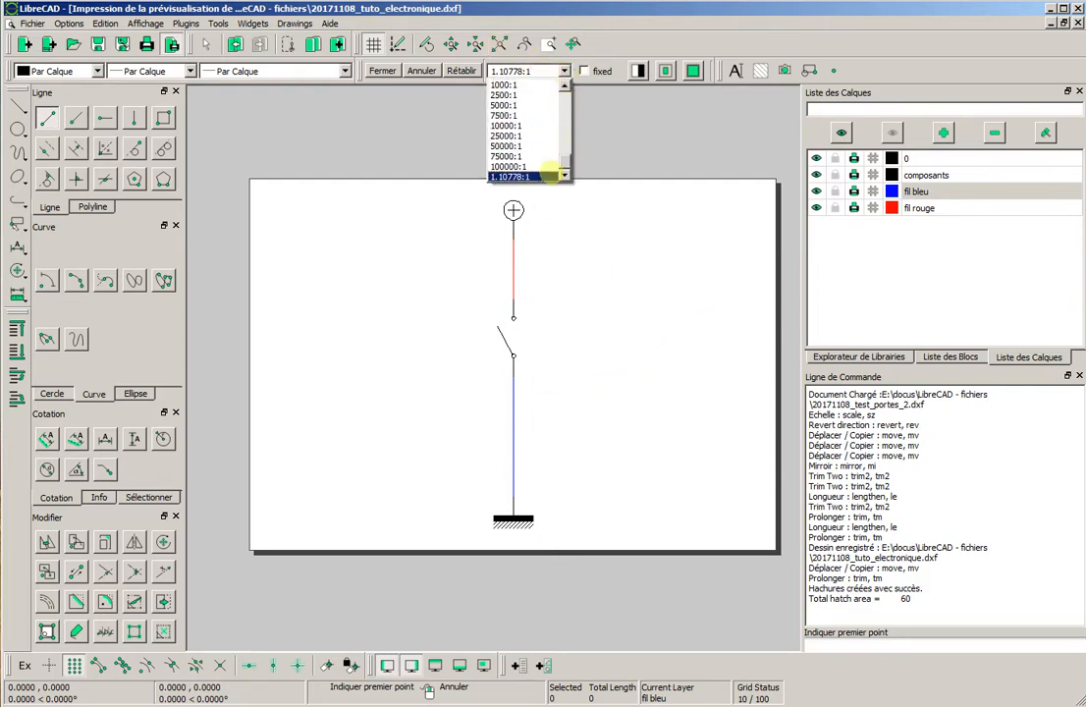
left_click_drag(561, 165, 566, 110)
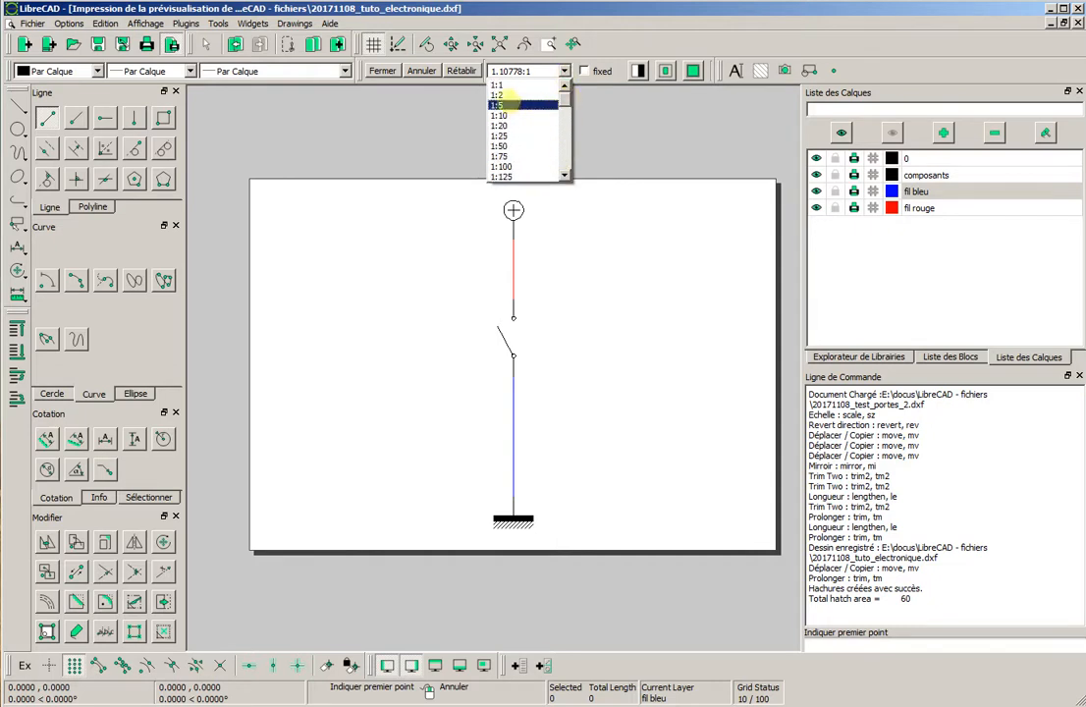
left_click(508, 104)
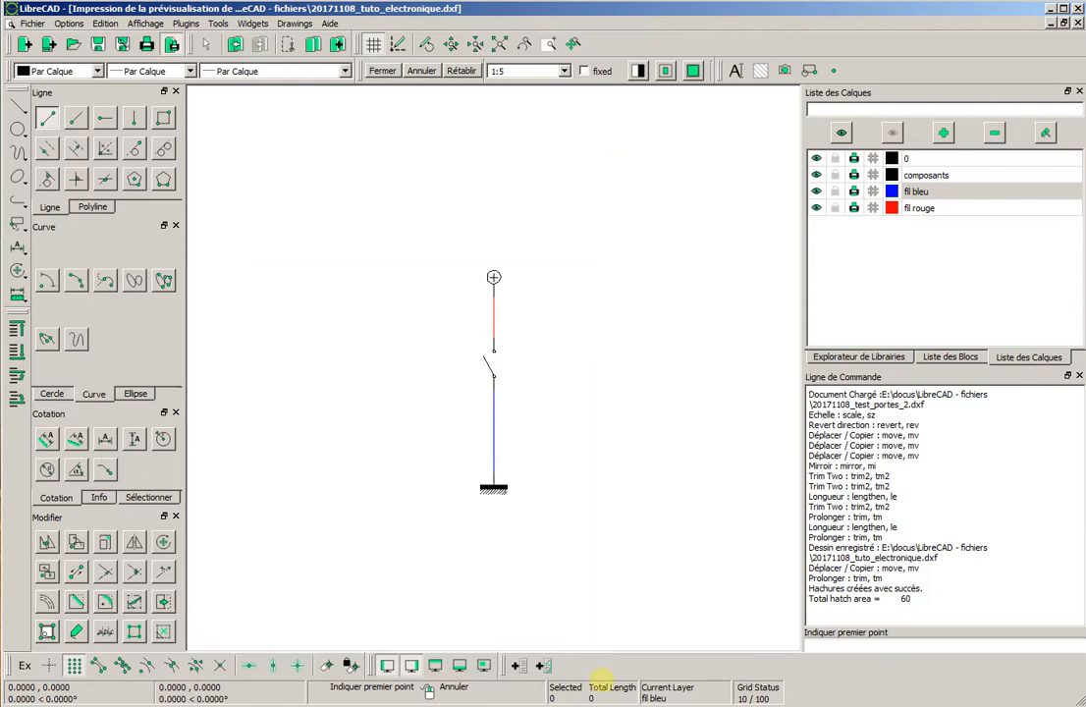
scroll(624, 532, "down", 5)
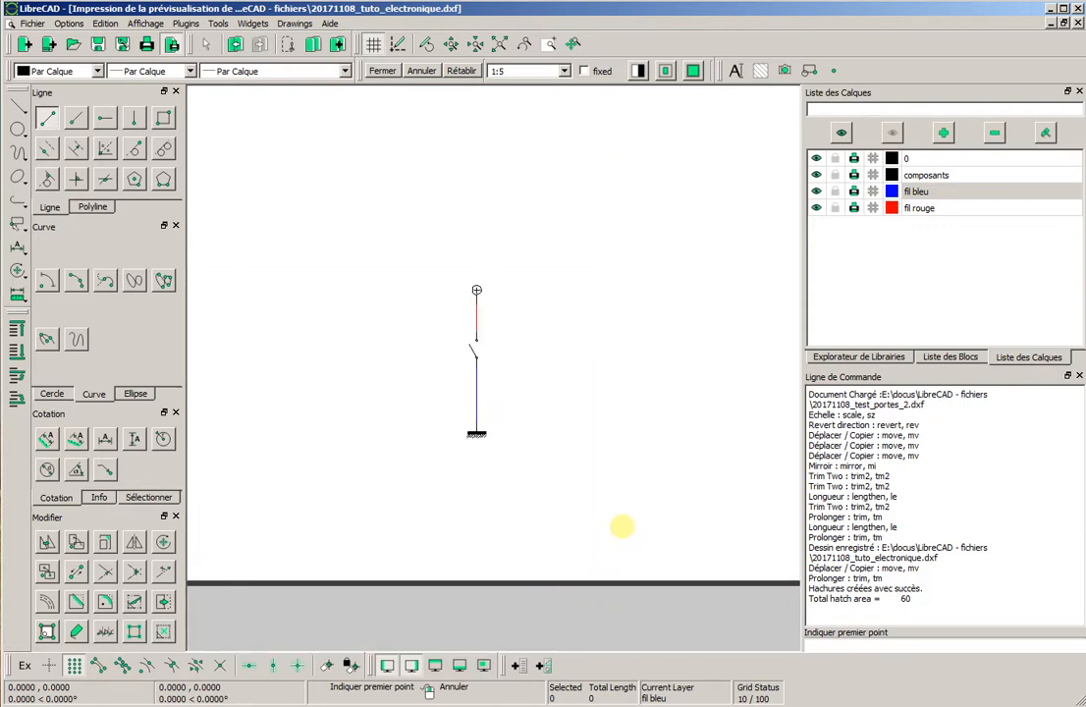
scroll(638, 511, "down", 1)
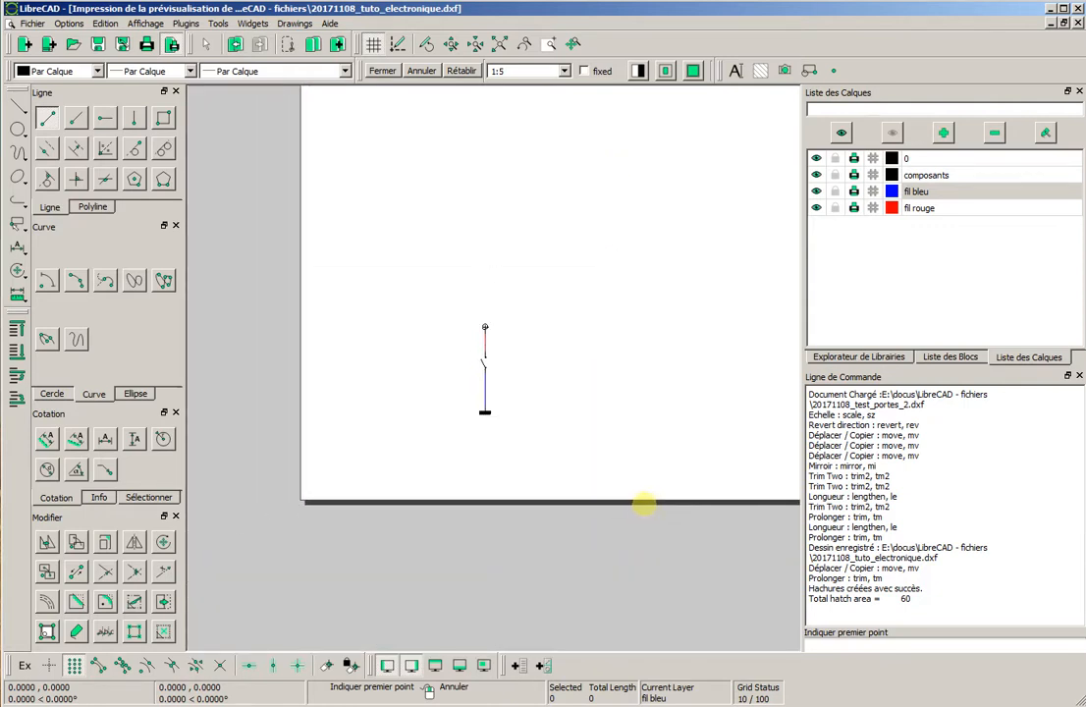
scroll(703, 407, "down", 1)
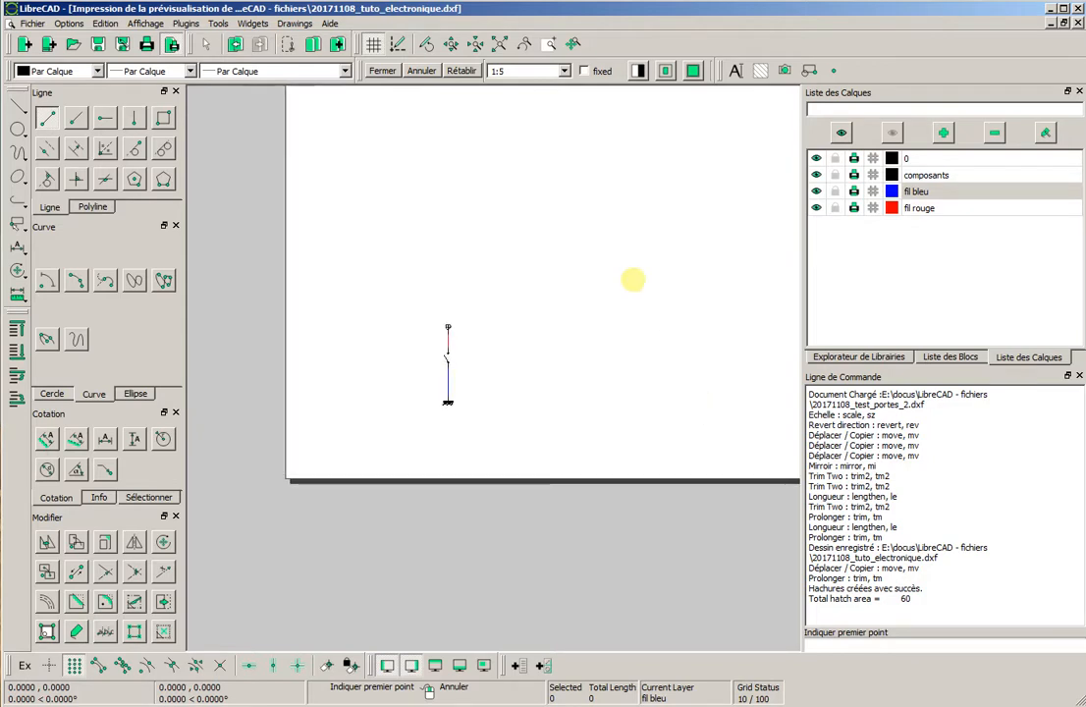
left_click_drag(633, 280, 583, 401)
Set the print scale to 1:2 and reposition the page so the circuit sits near its middle
left_click(557, 75)
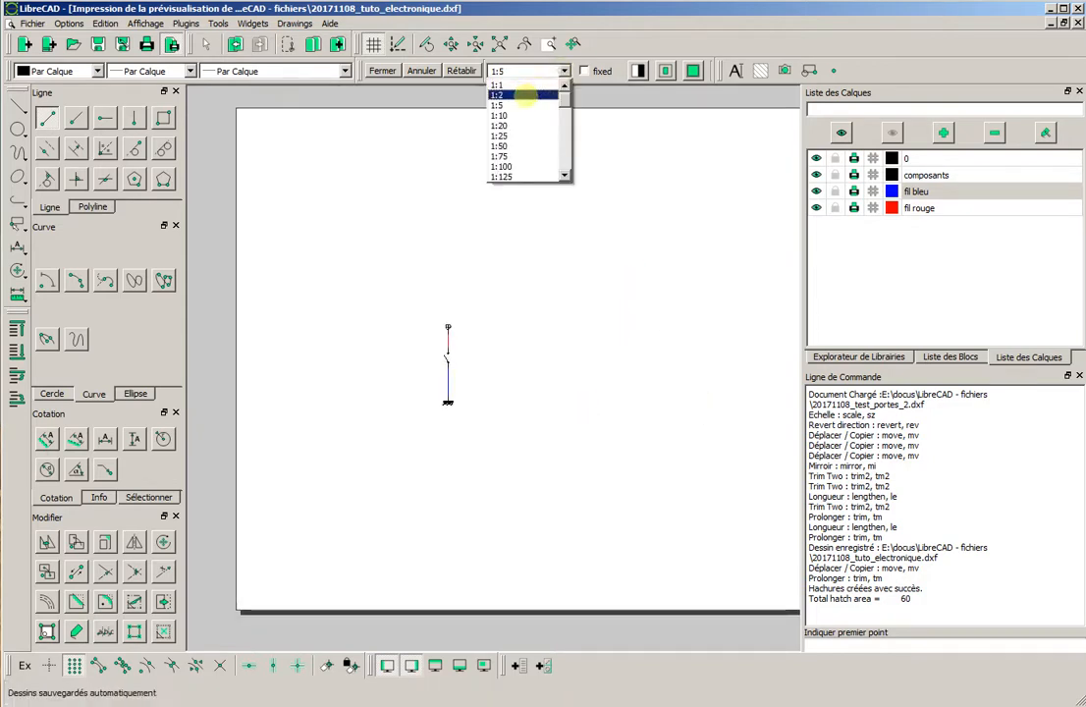
left_click(511, 89)
mouse_move(516, 389)
left_mouse_down()
mouse_move(513, 358)
mouse_move(528, 359)
mouse_move(497, 243)
mouse_move(491, 320)
left_mouse_up()
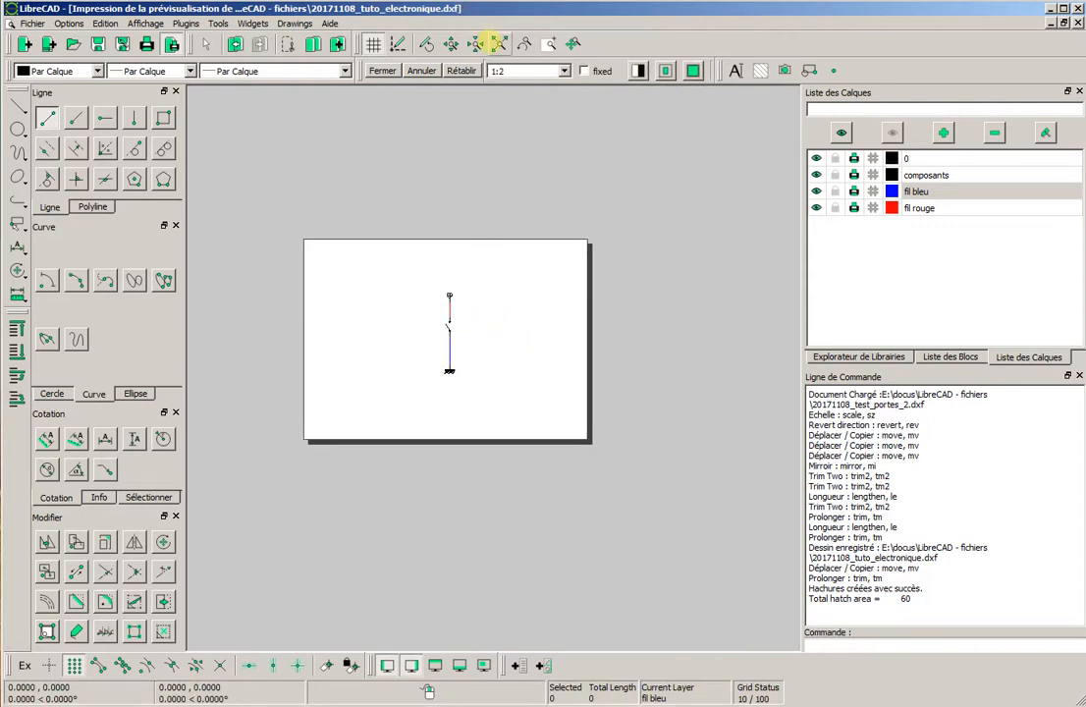
left_click(498, 44)
scroll(589, 252, "down", 6)
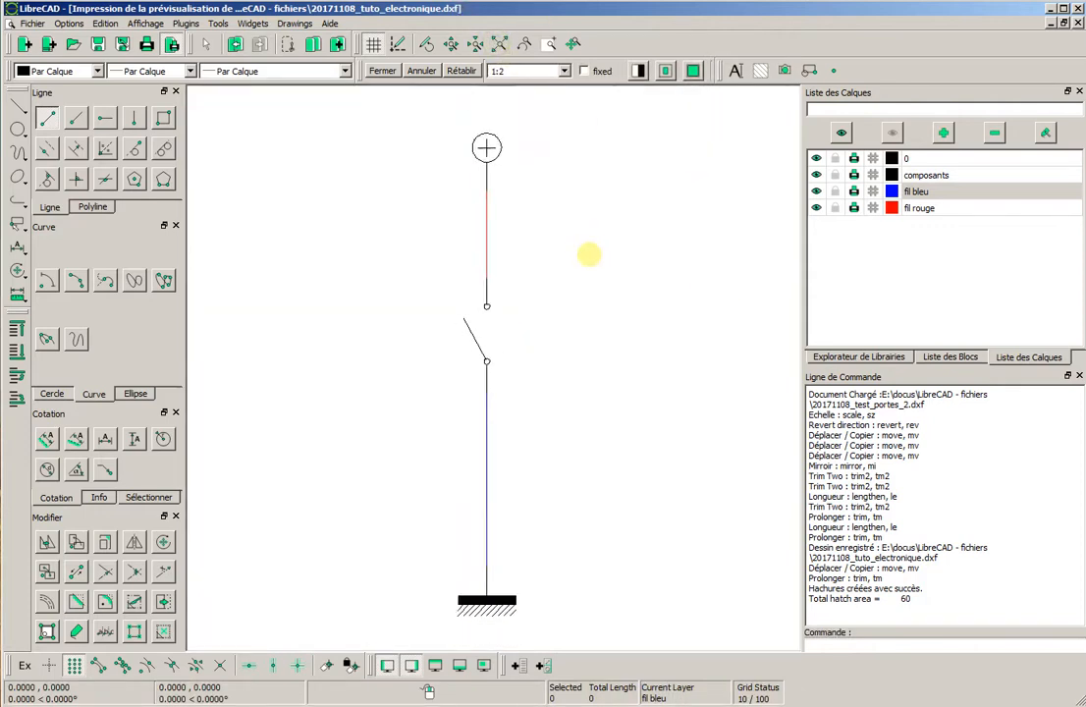
scroll(597, 251, "down", 2)
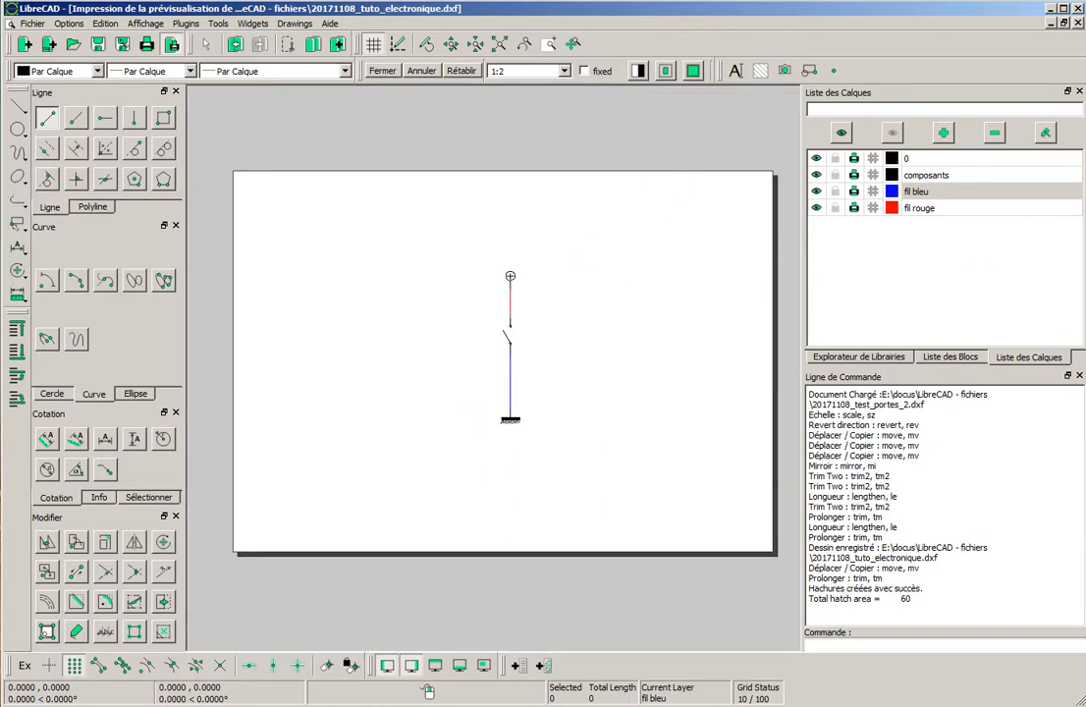
Leave the print preview and make the composants layer current
left_click(951, 357)
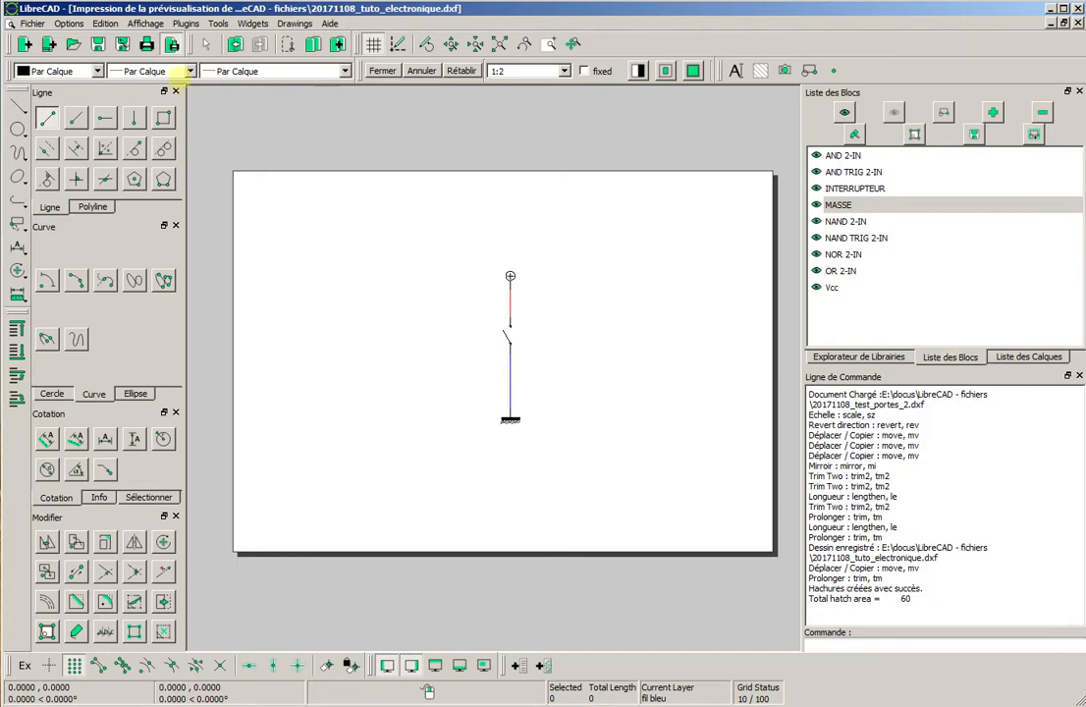
left_click(171, 44)
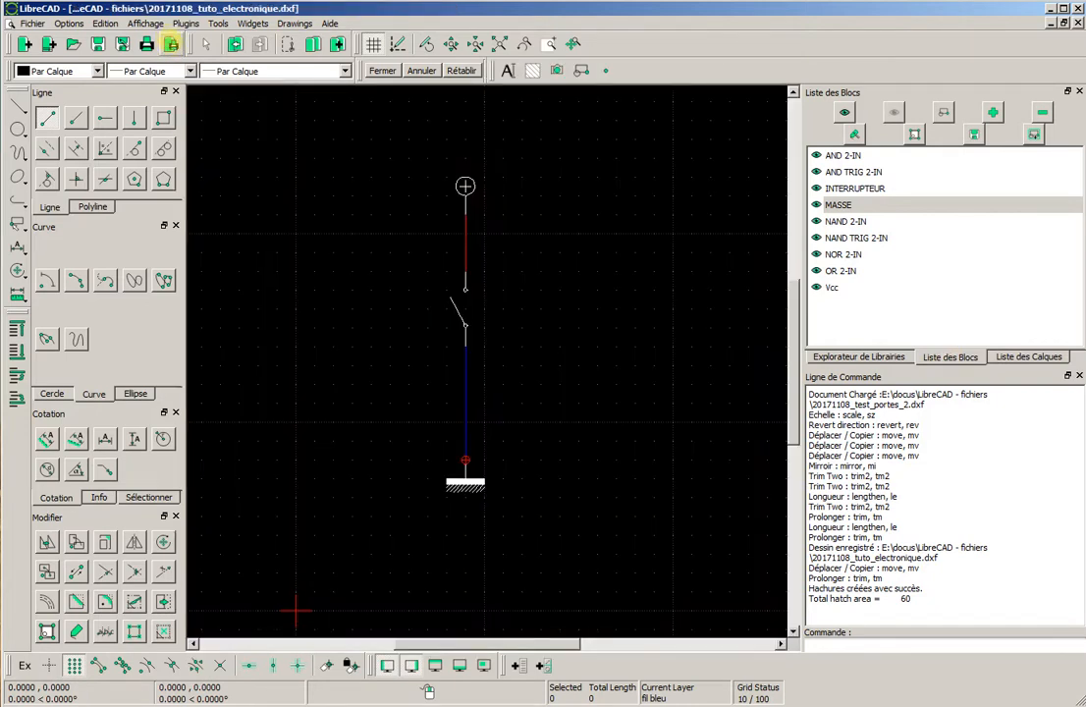
middle_click_drag(584, 271, 553, 301)
scroll(545, 295, "down", 2)
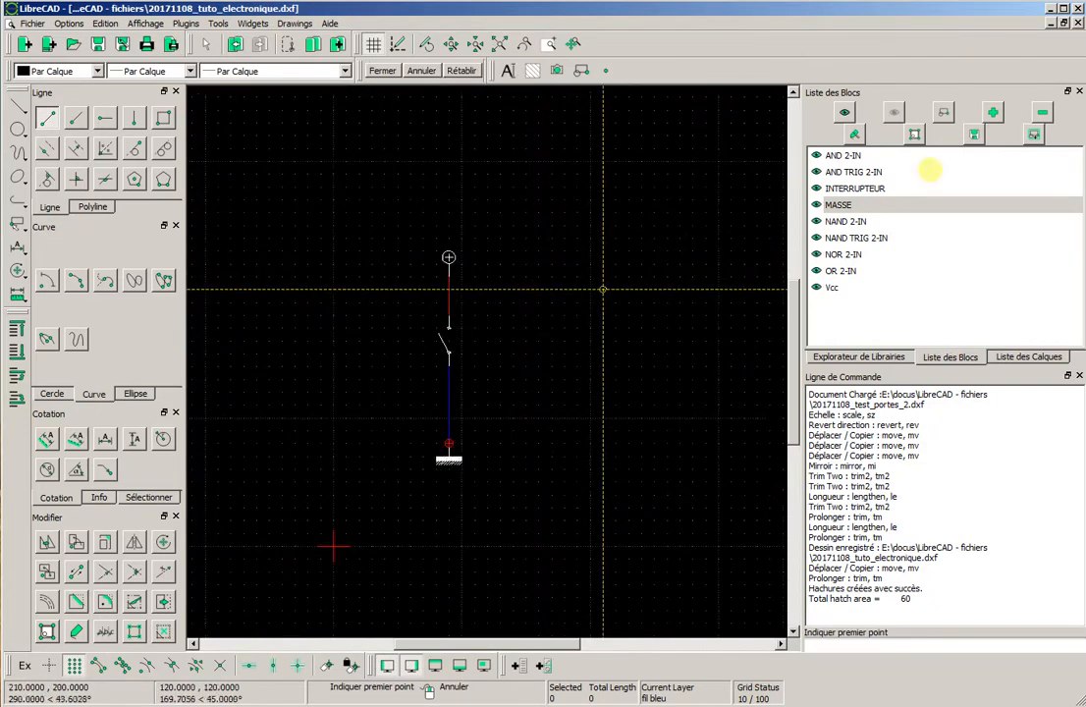
left_click(1012, 360)
left_click(932, 175)
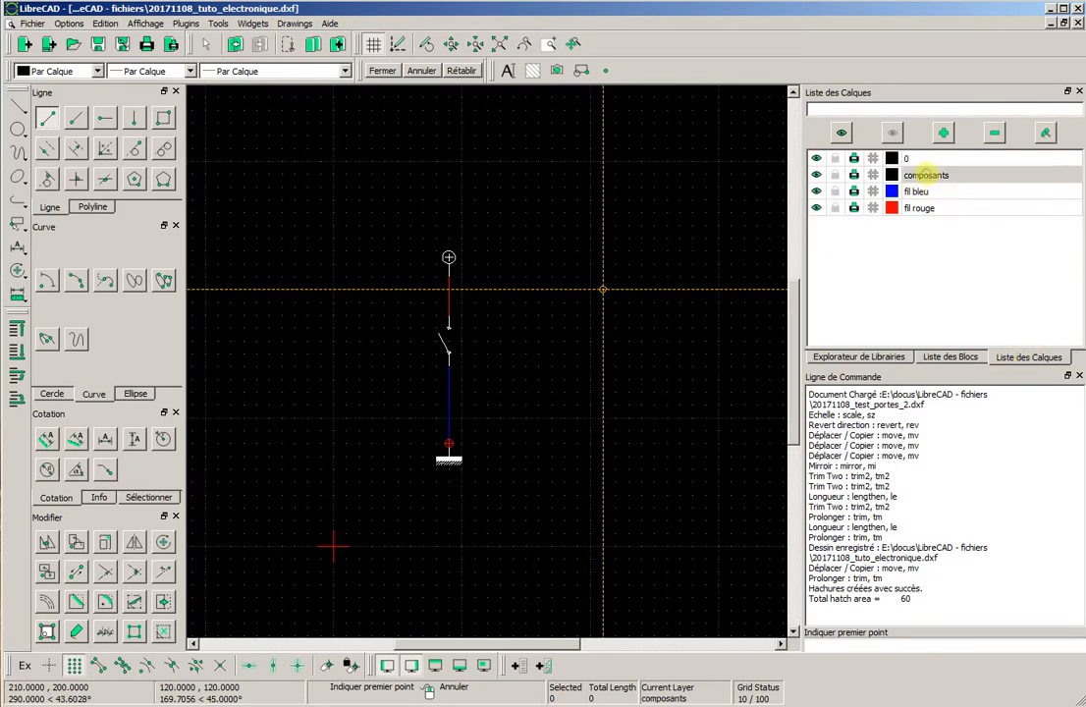
middle_click_drag(603, 290, 489, 333)
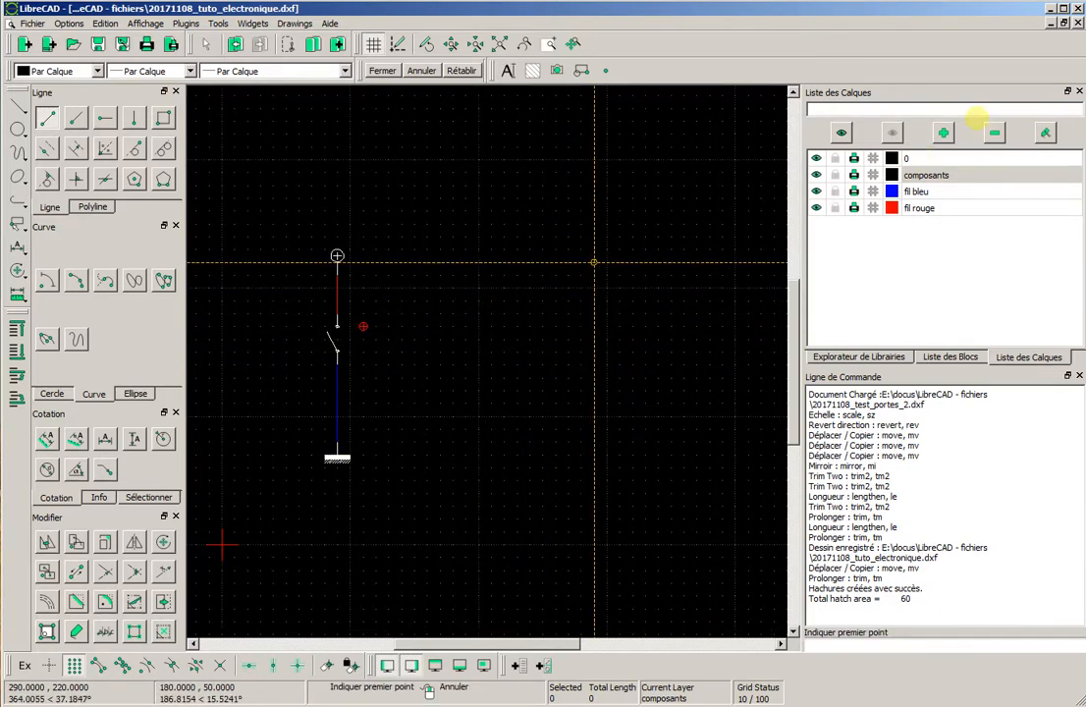
Insert three AND 2-IN blocks in a column beside the switch circuit
left_click(943, 356)
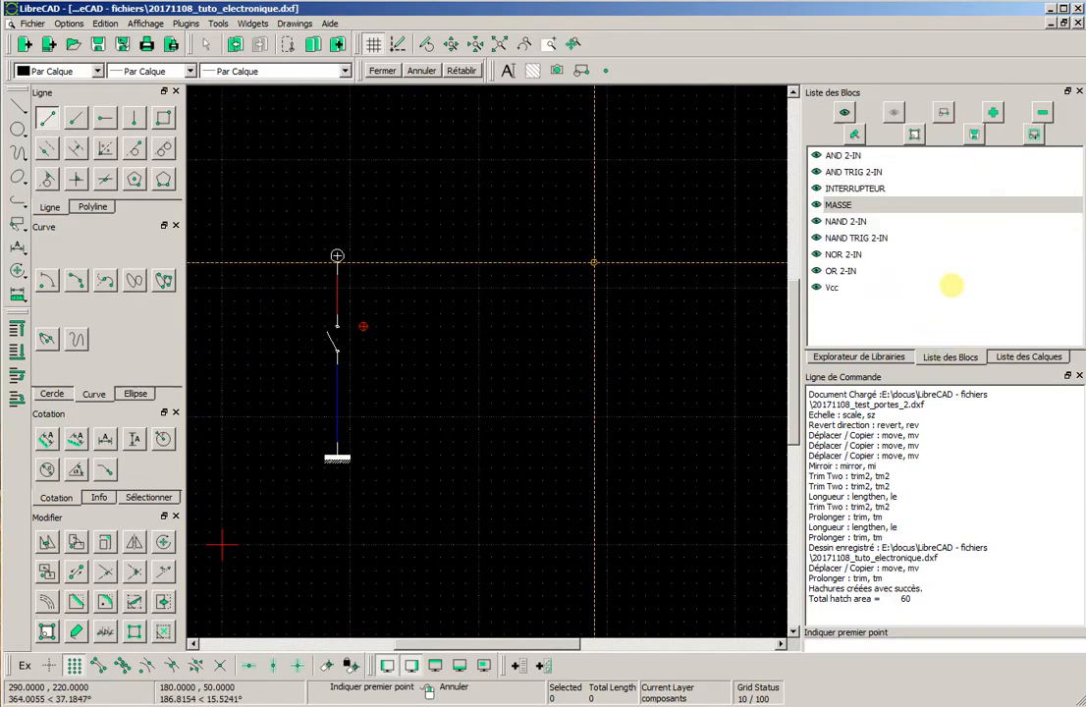
left_click(849, 157)
right_click(843, 155)
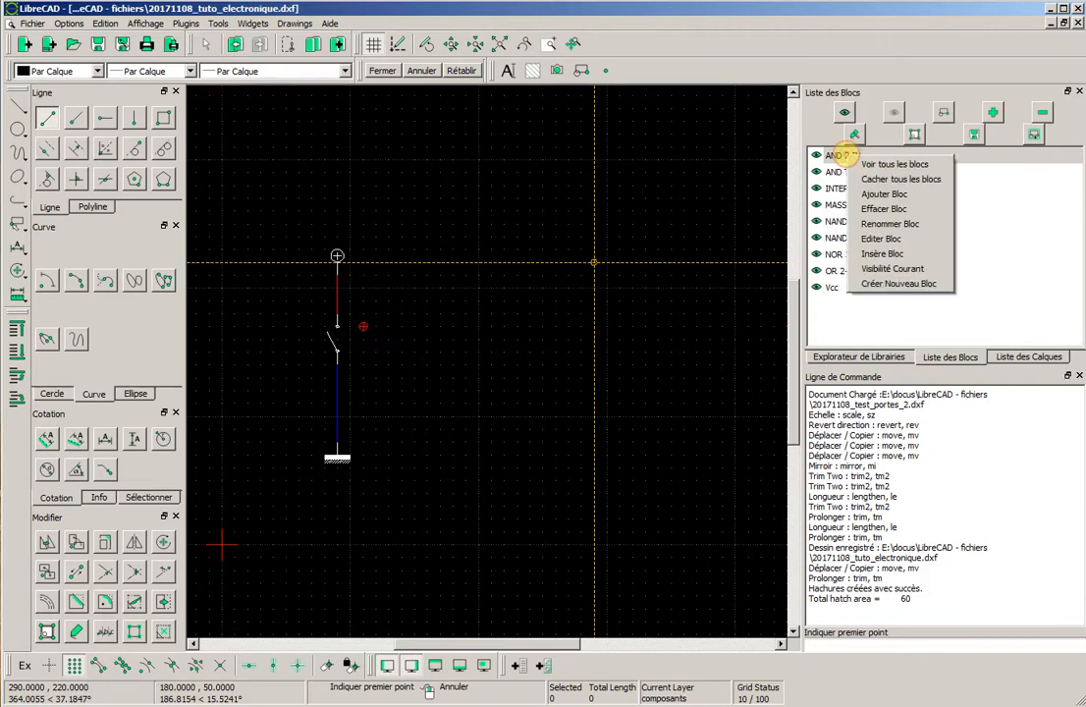
left_click(902, 244)
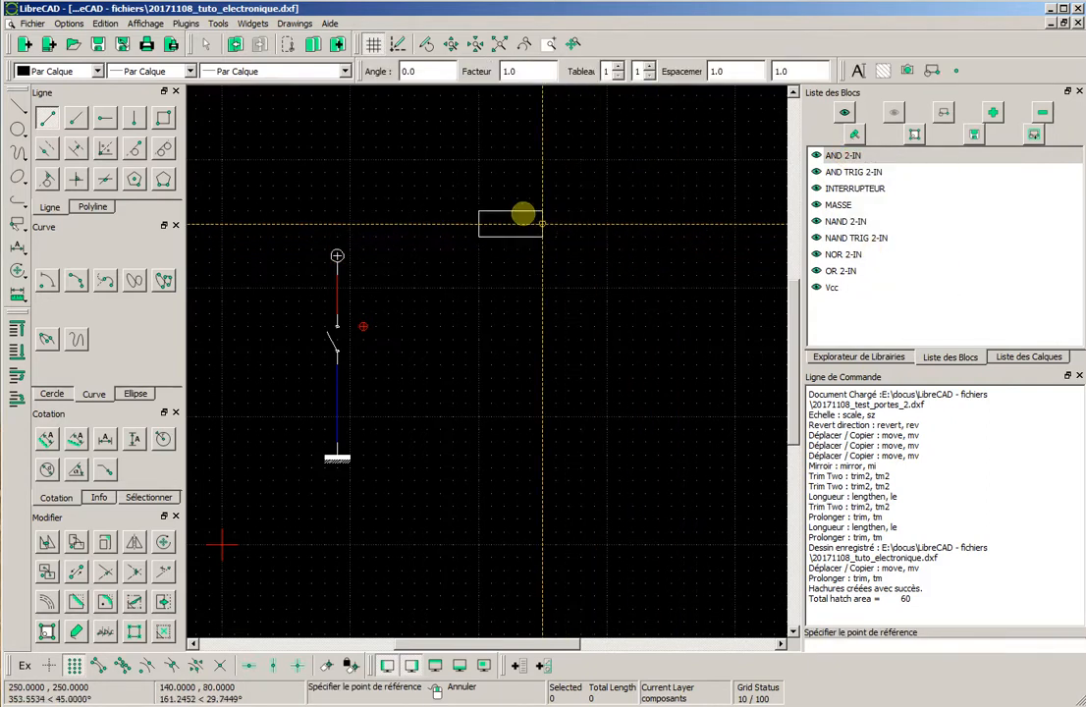
left_click(596, 236)
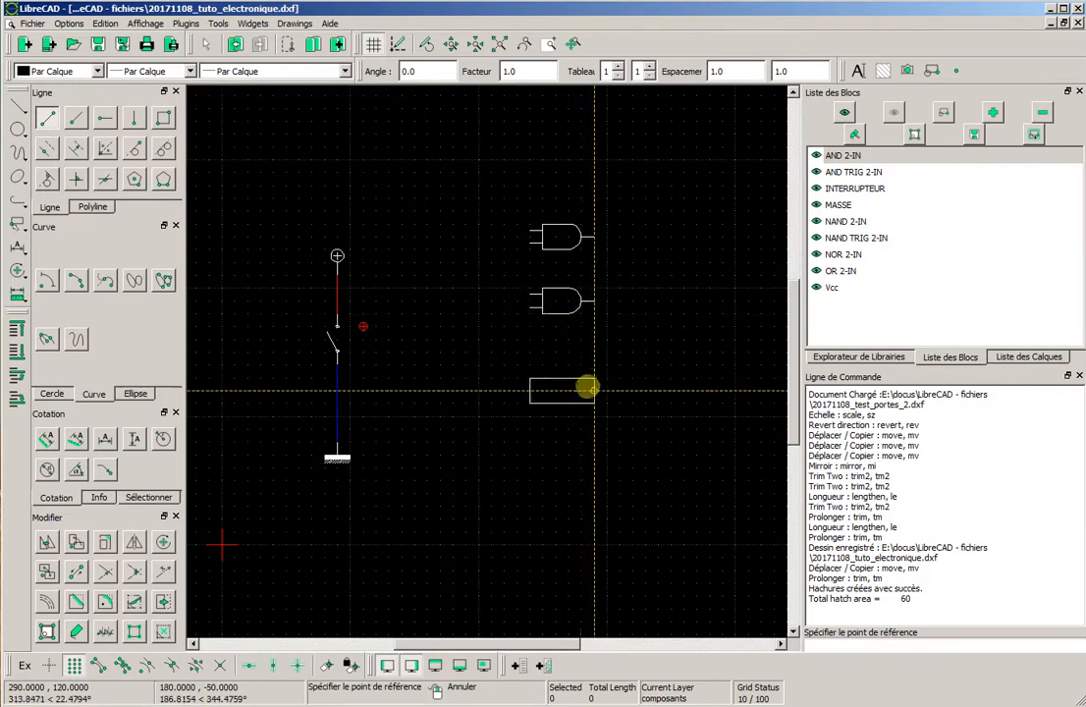
left_click(594, 378)
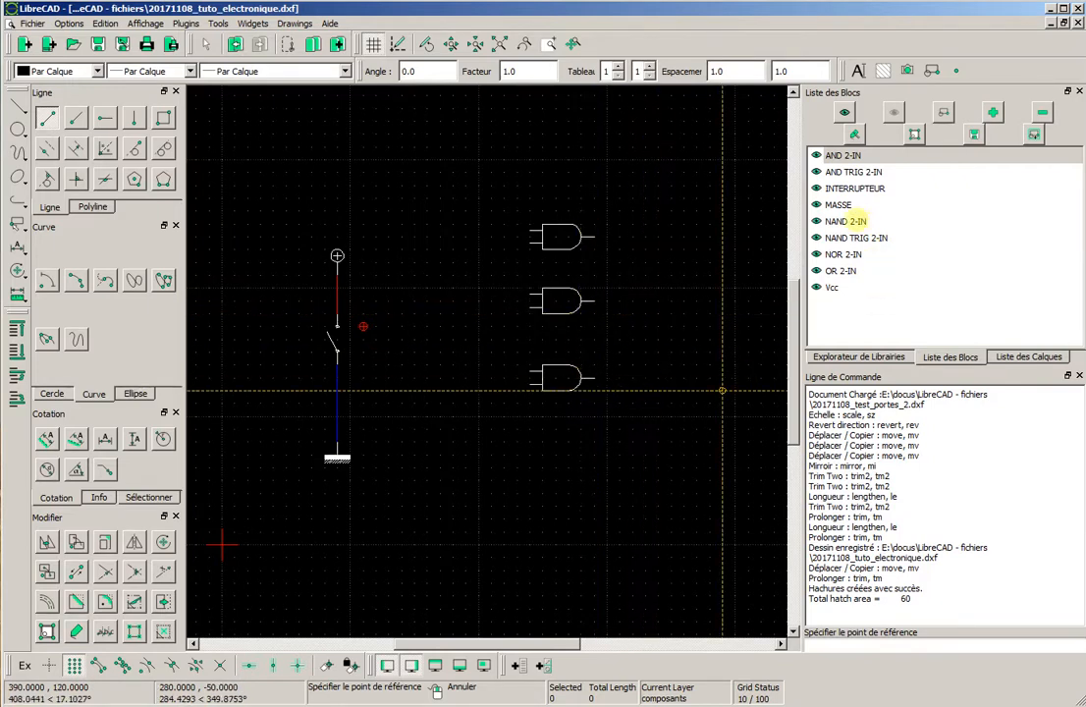
Try placing two two-input NAND gates in a column beside the AND gates, and delete them again
left_click(849, 221)
right_click(845, 253)
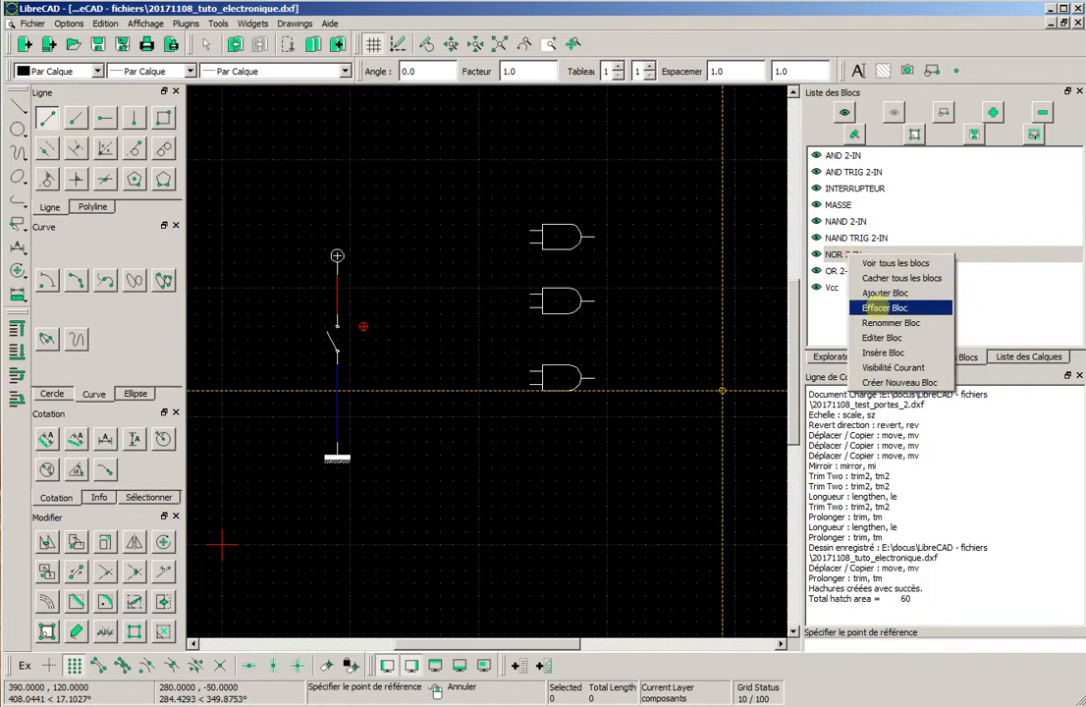
left_click(958, 284)
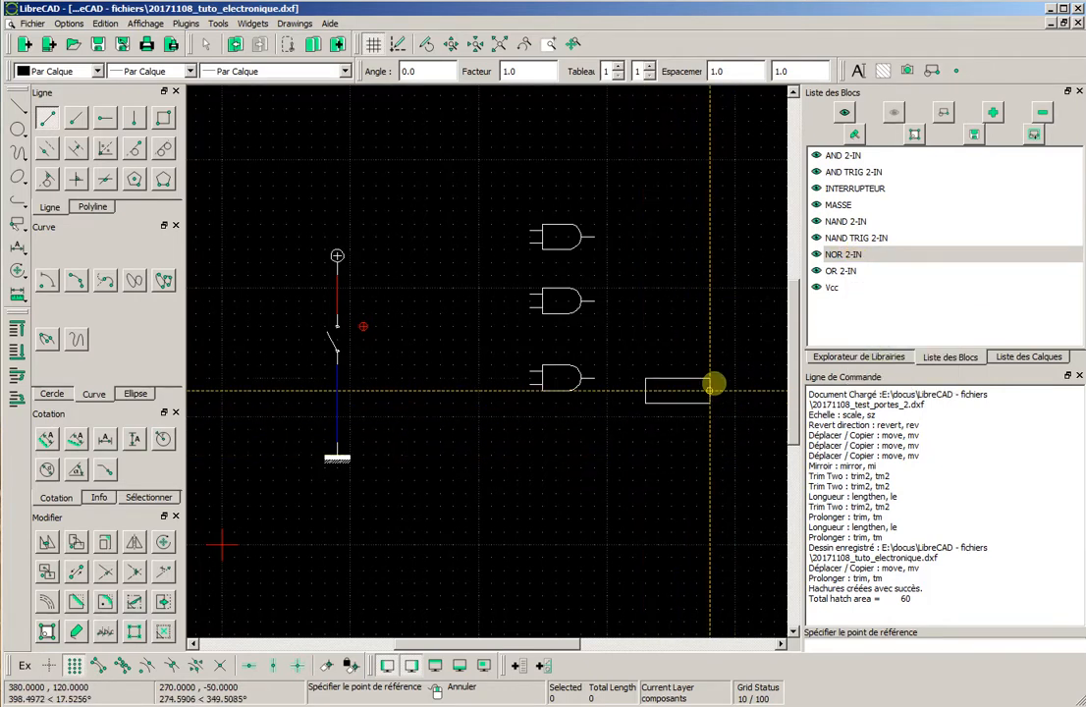
left_click(722, 337)
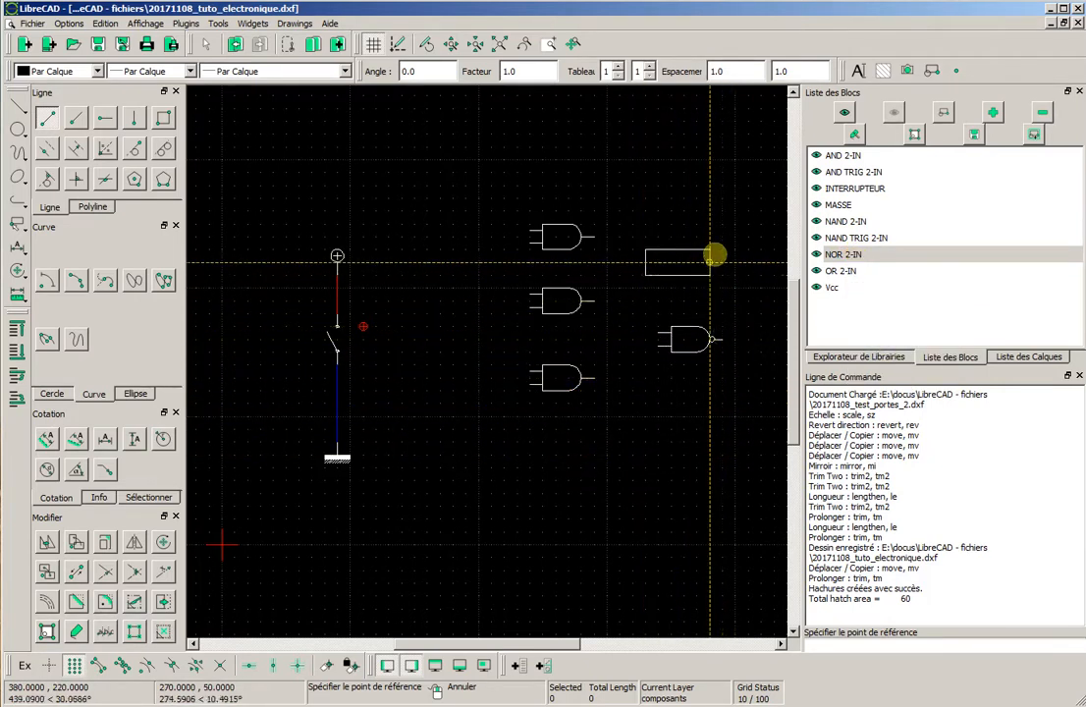
left_click(723, 252)
middle_click_drag(703, 400, 577, 439)
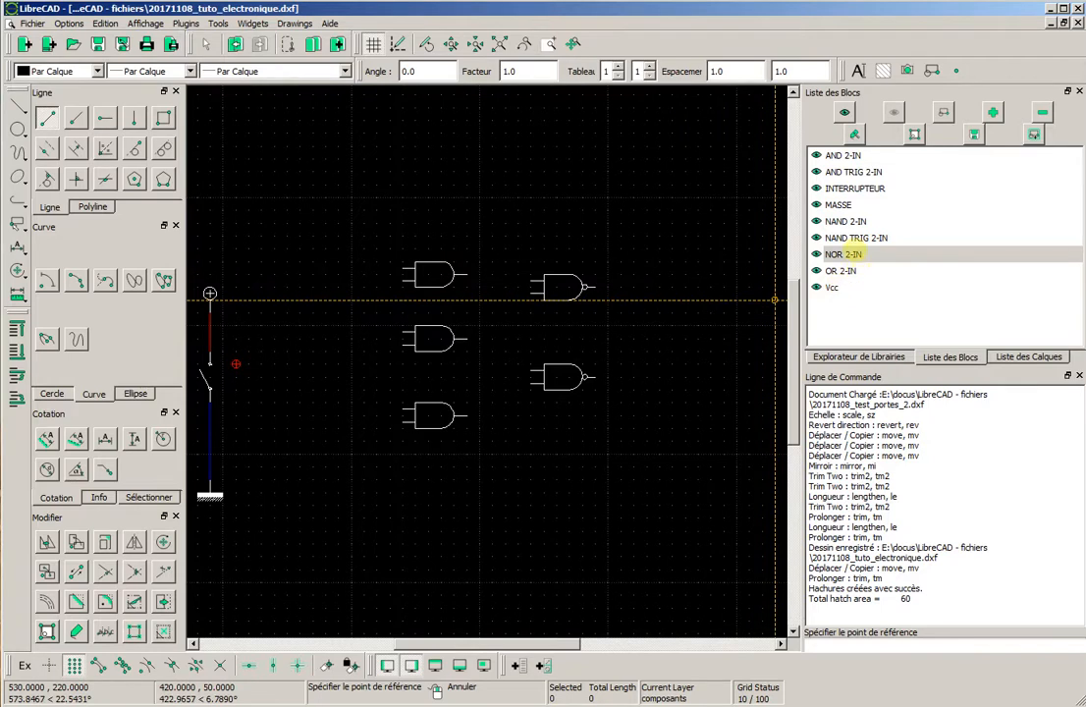
right_click(601, 231)
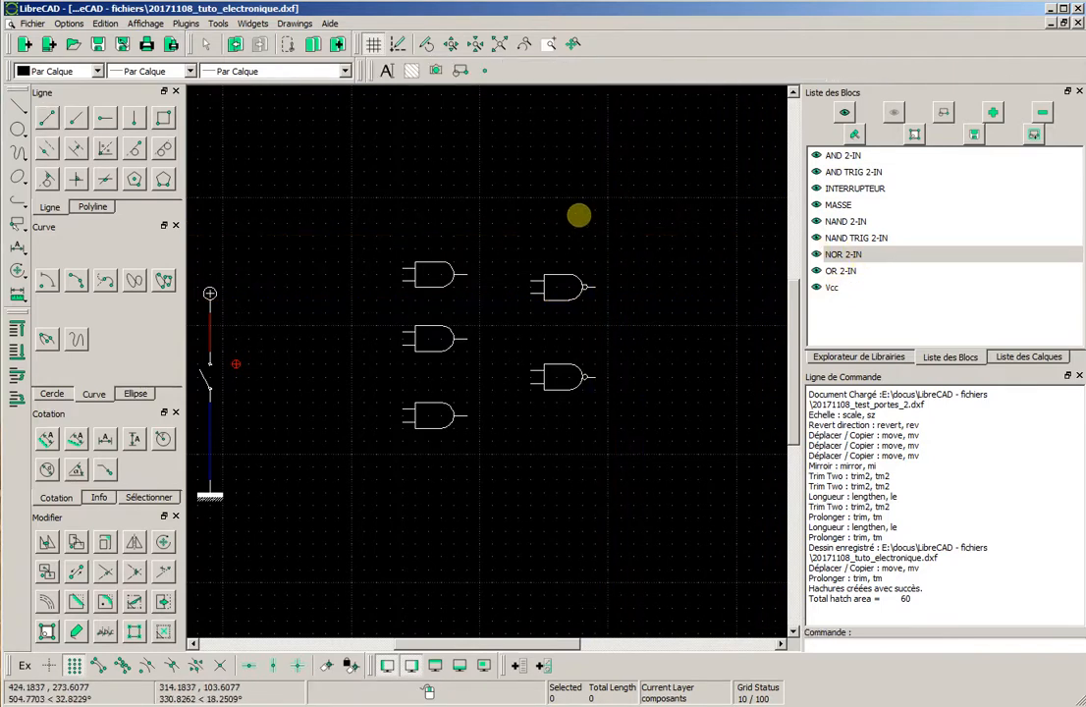
left_click_drag(521, 232, 646, 440)
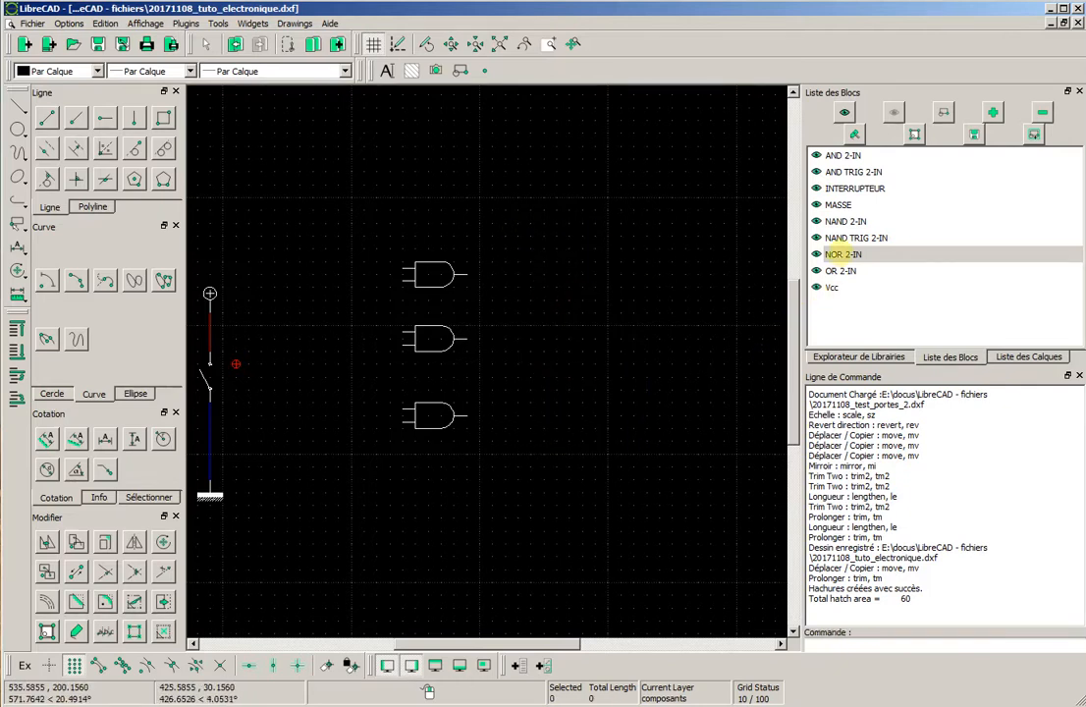
Insert two NOR 2-IN blocks, one above the other, on the output side of the AND gates
right_click(842, 253)
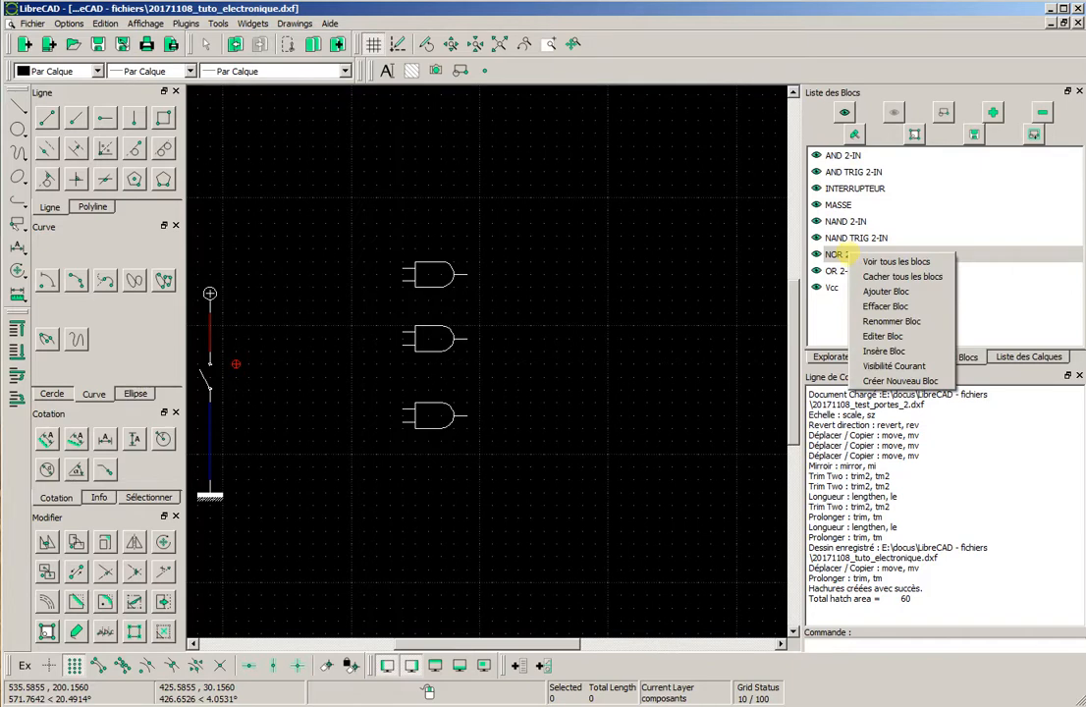
left_click(869, 354)
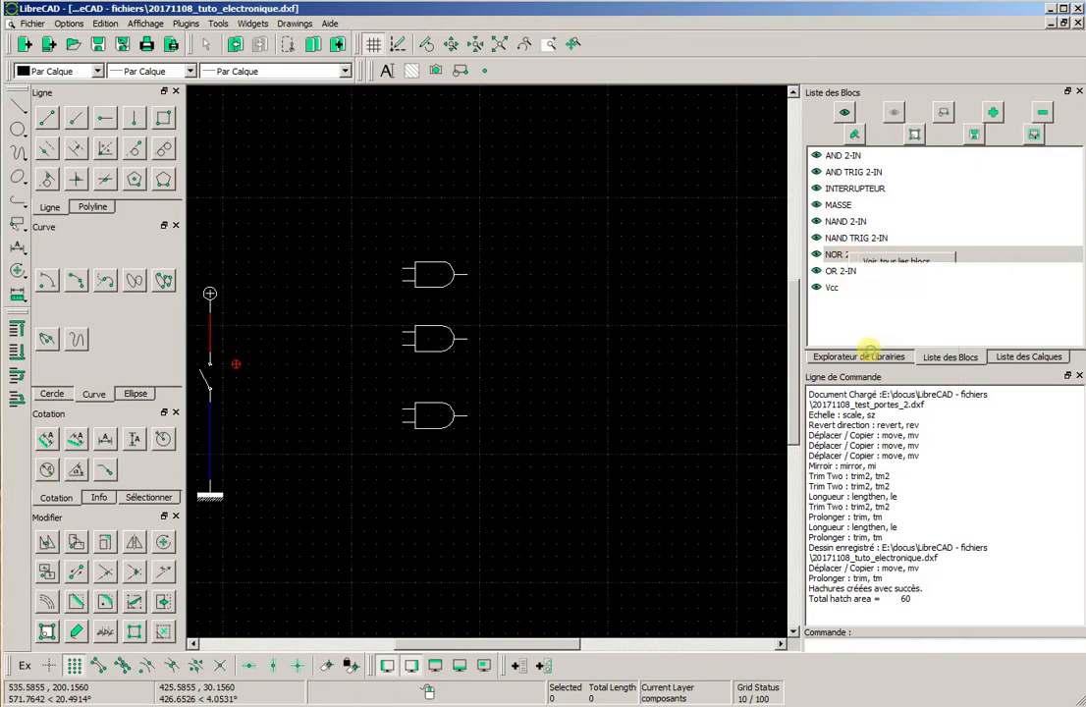
left_click(597, 299)
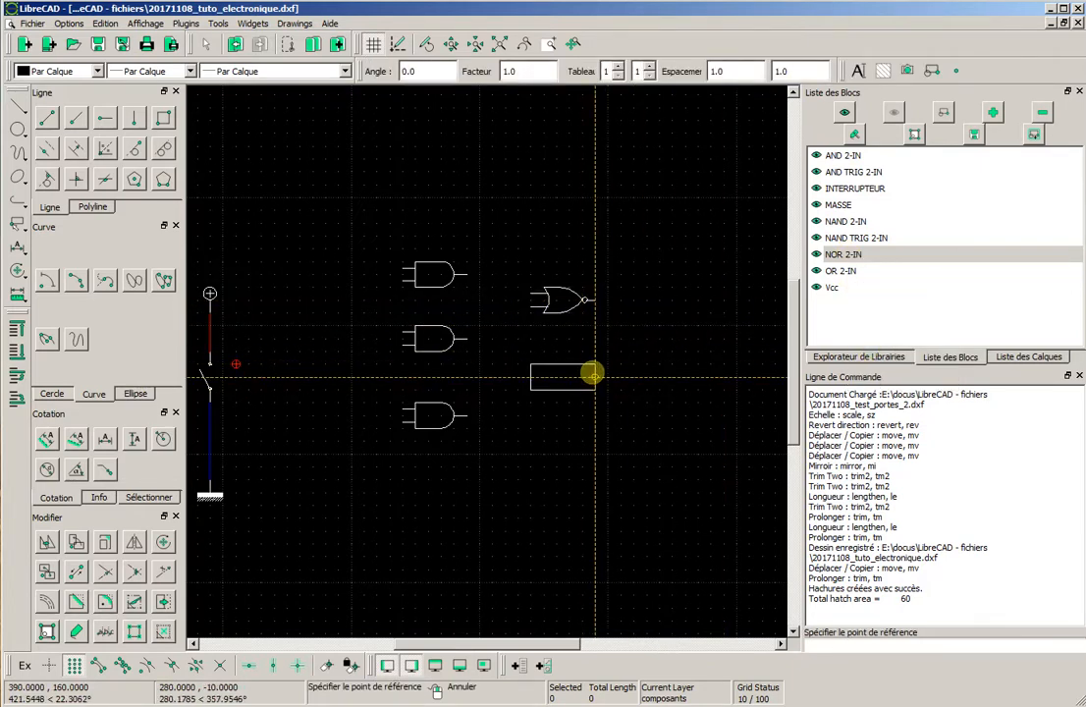
left_click(609, 379)
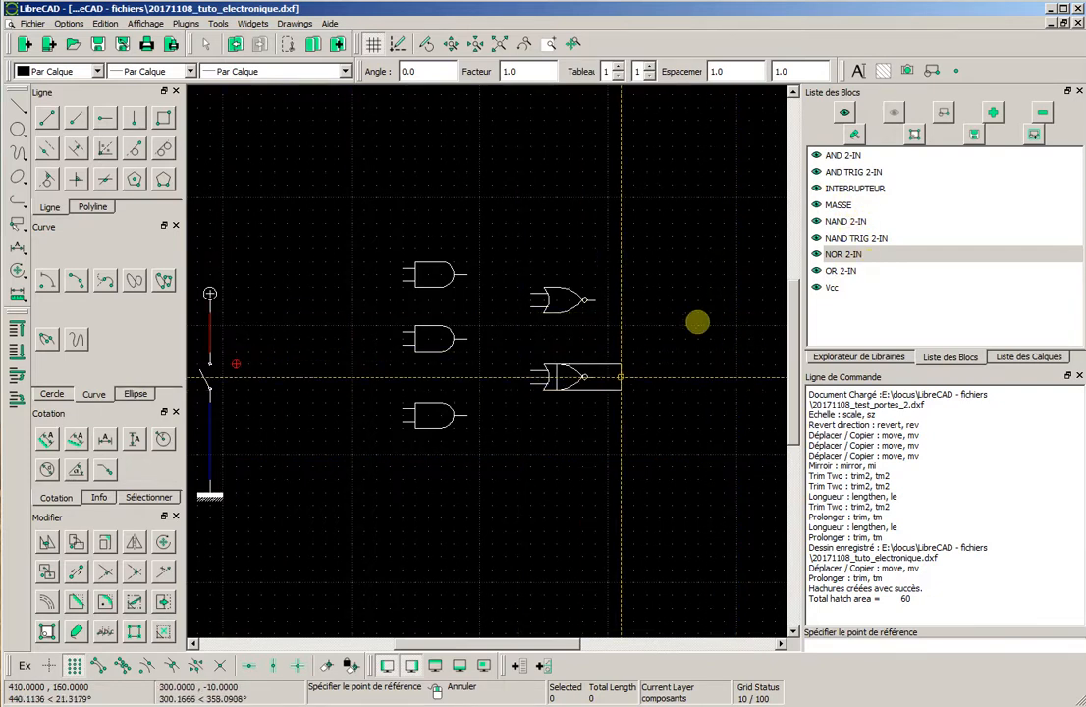
Make the fil rouge layer current and end the NOR block insertion
left_click(1028, 357)
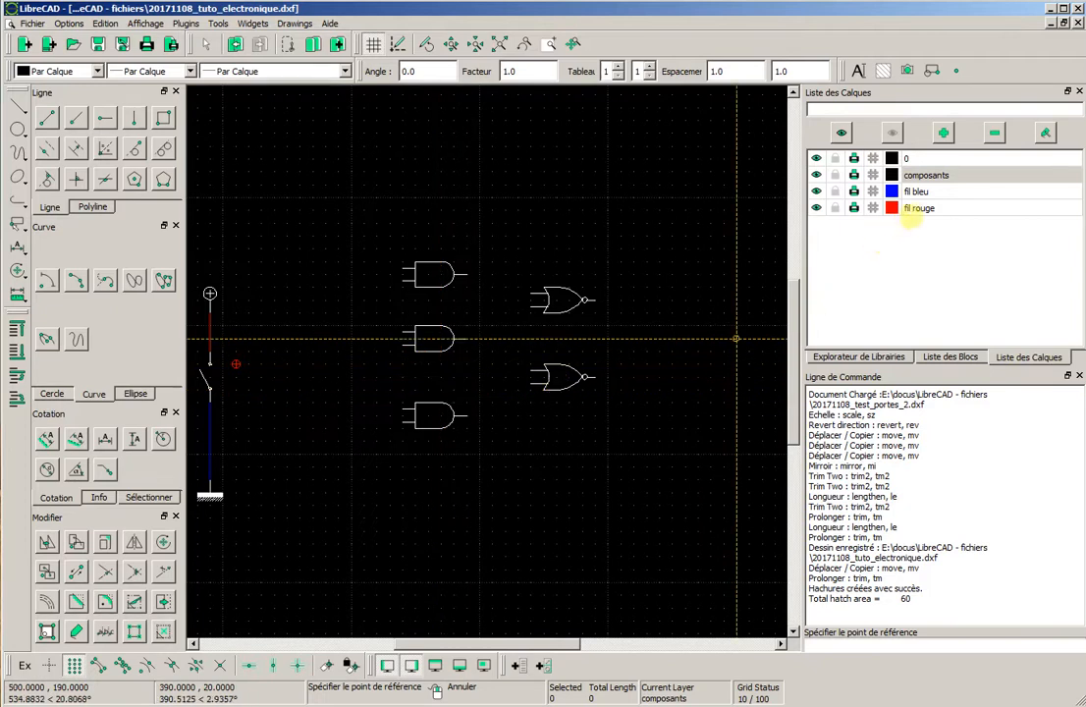
left_click(920, 209)
scroll(567, 389, "up", 1)
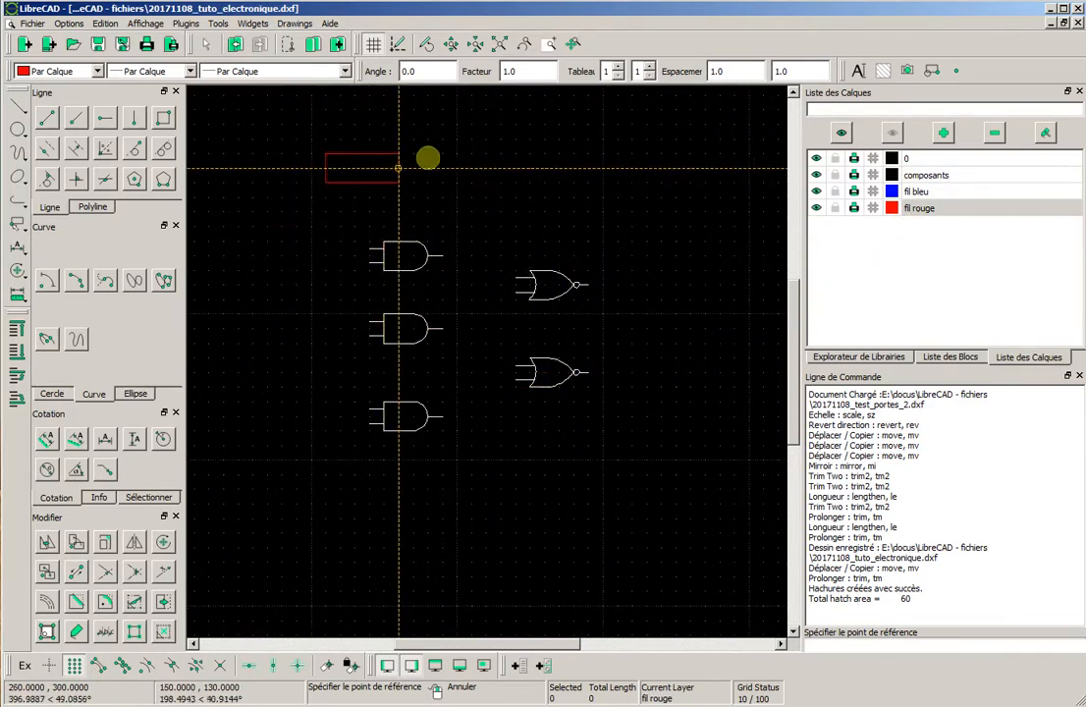
right_click(484, 190)
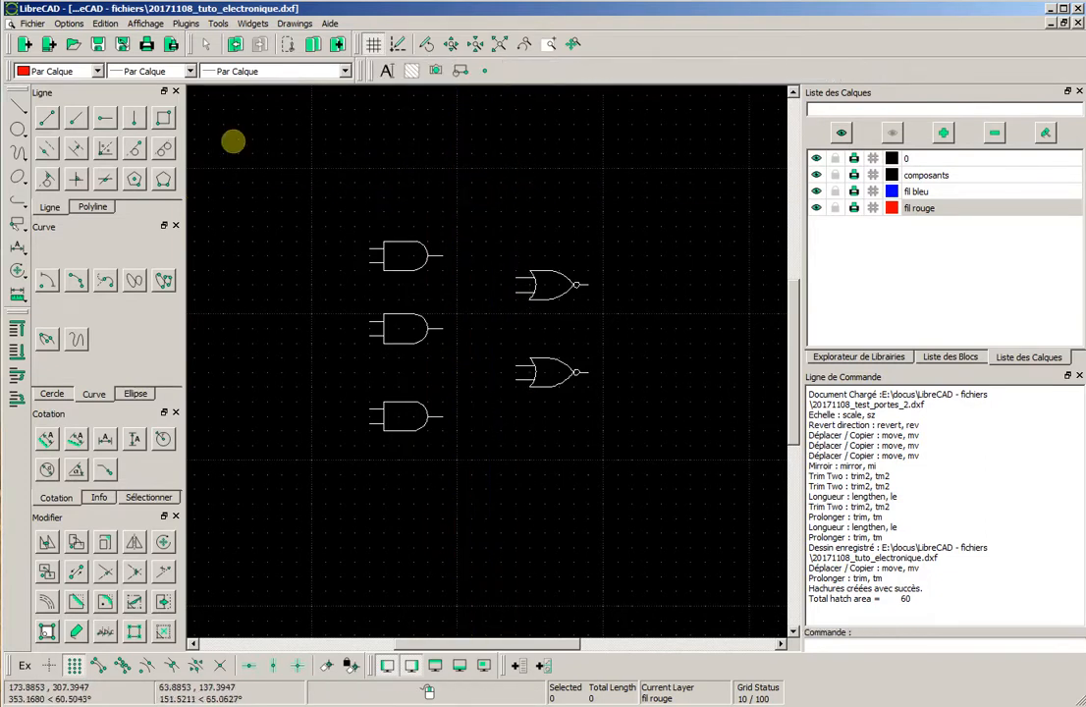
Wire the top AND gate's output to the upper NOR gate's upper input, with a 30-unit horizontal line followed by a diagonal
left_click(46, 118)
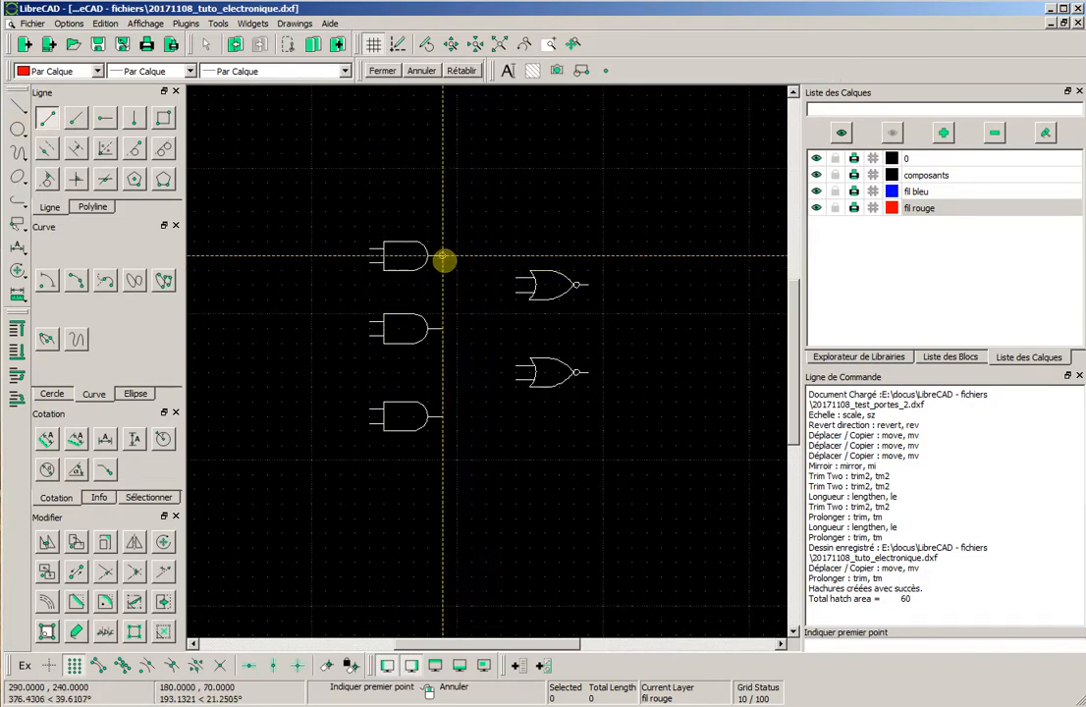
left_click(486, 257)
scroll(488, 284, "up", 3)
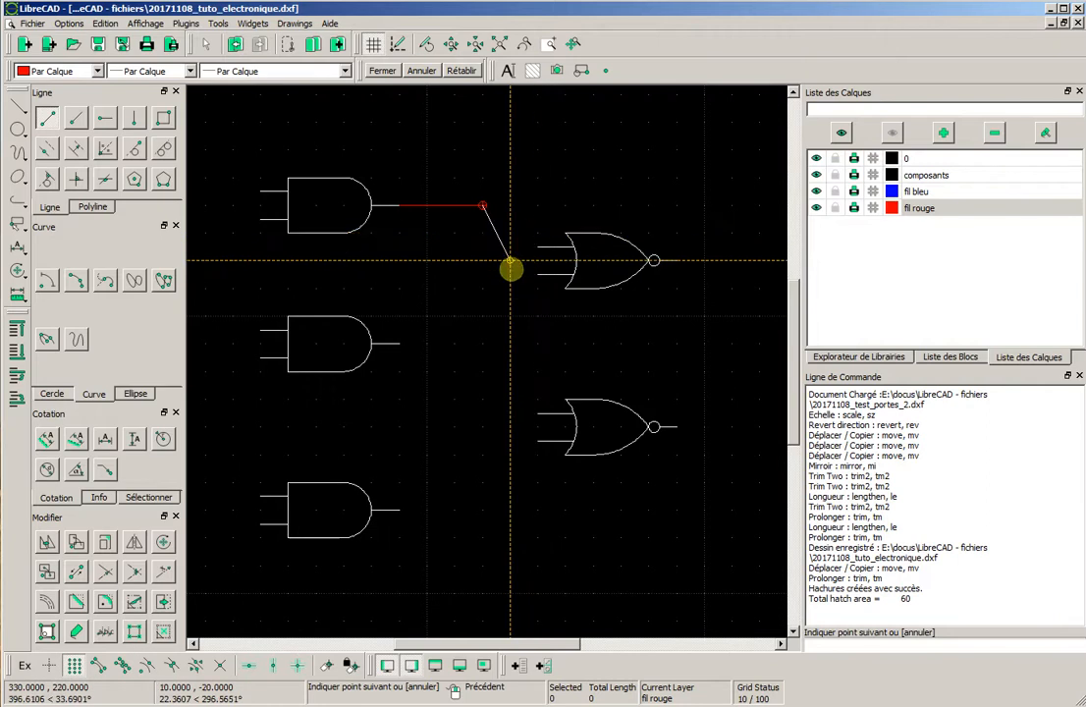
scroll(523, 253, "up", 4)
scroll(526, 263, "up", 3)
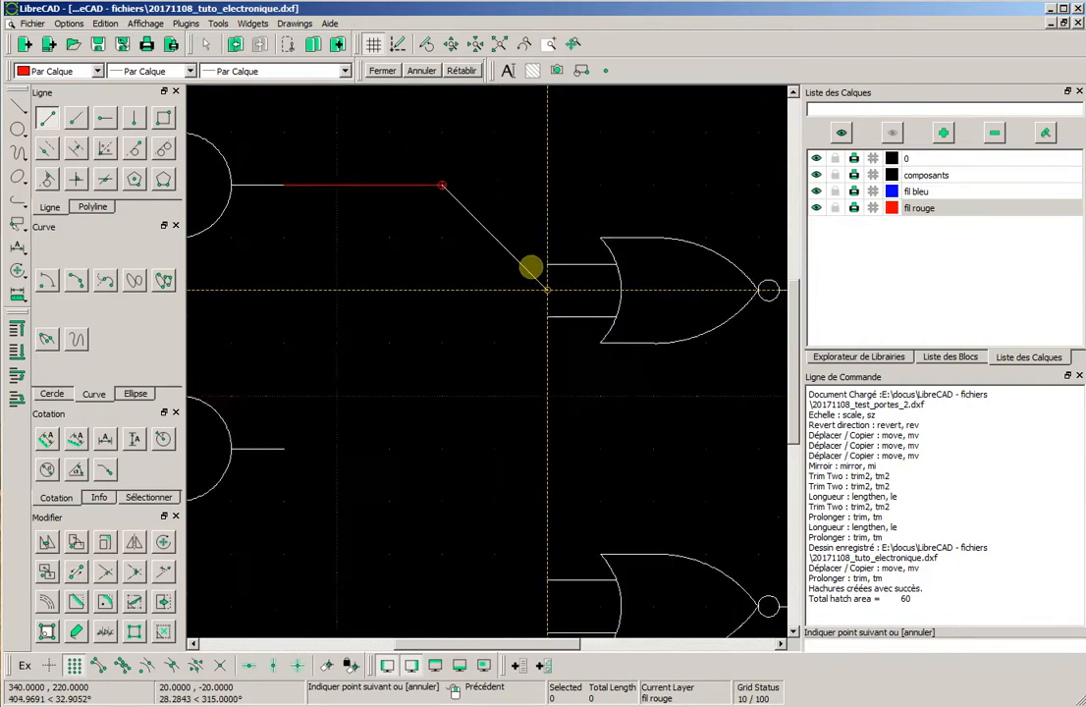
scroll(546, 275, "up", 2)
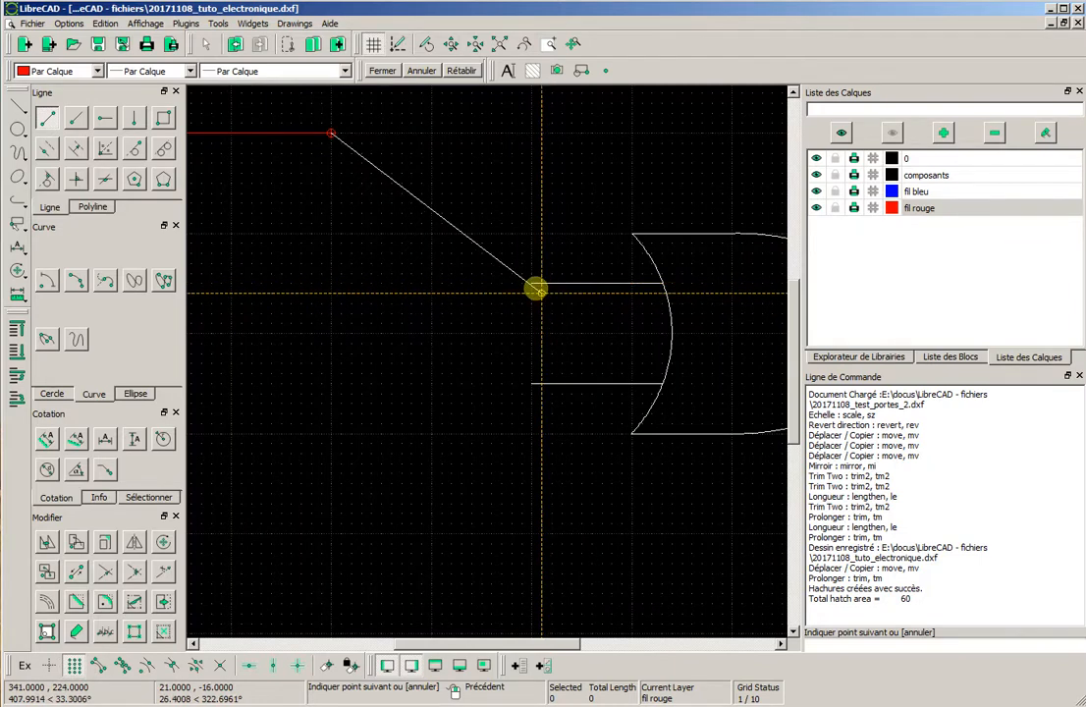
left_click(531, 286)
scroll(514, 334, "down", 2)
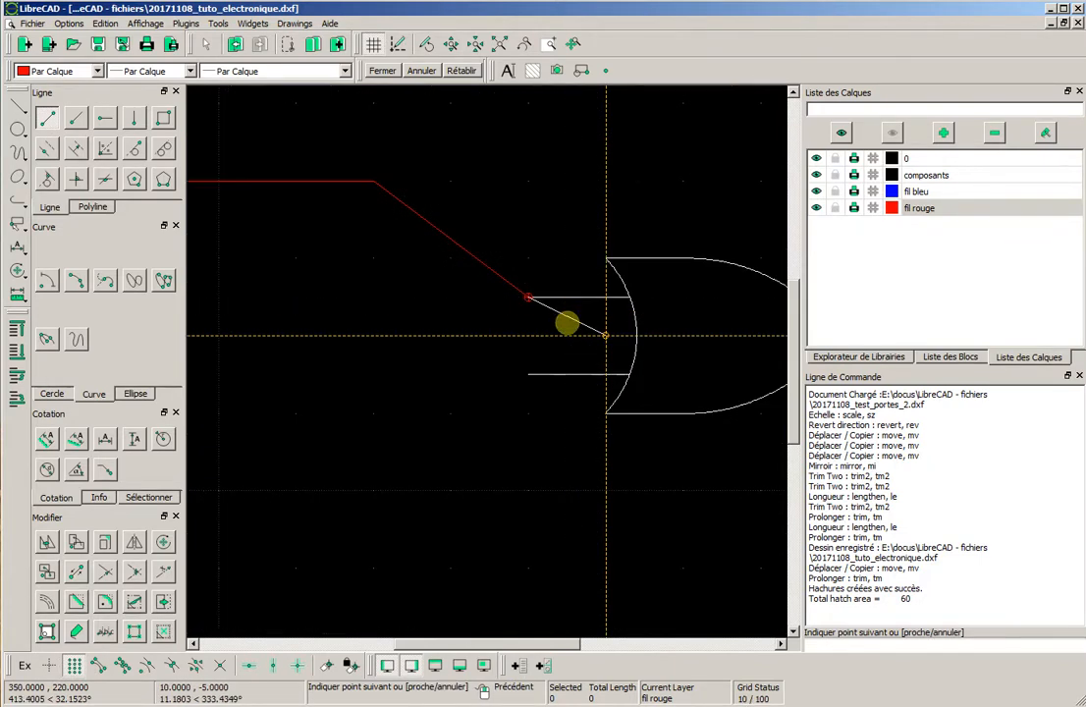
right_click(550, 317)
Wire the middle AND gate's output to the upper NOR gate's lower input with a 30-unit horizontal line and a diagonal, and end the Line command
scroll(464, 187, "down", 3)
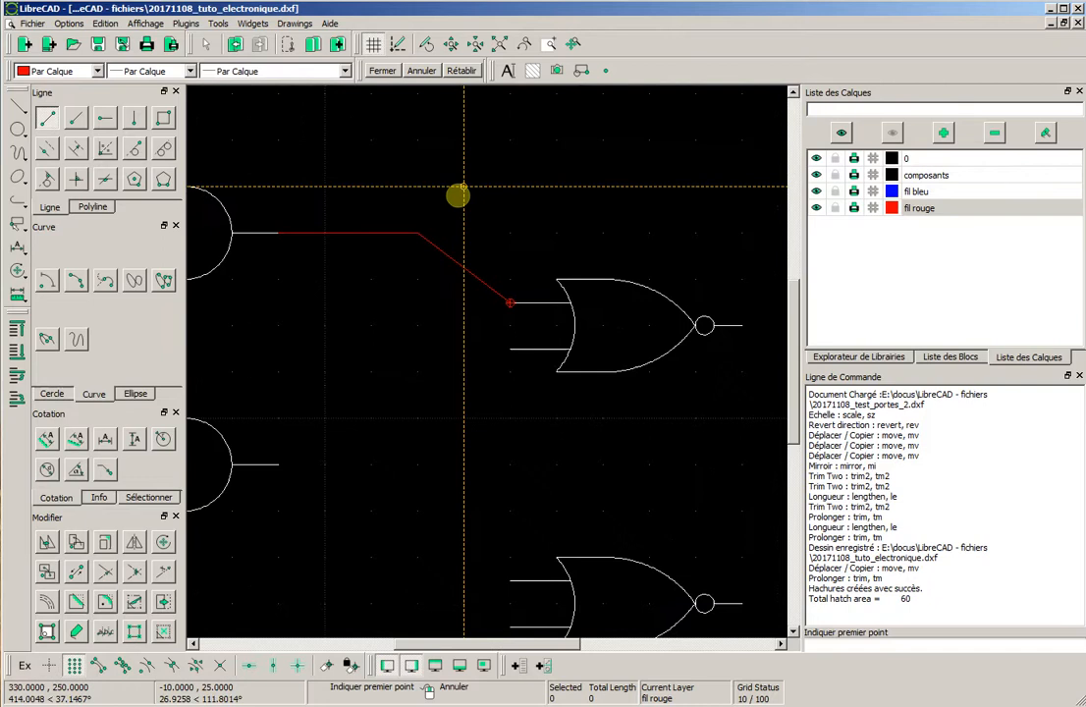
scroll(458, 194, "up", 1)
scroll(502, 167, "down", 2)
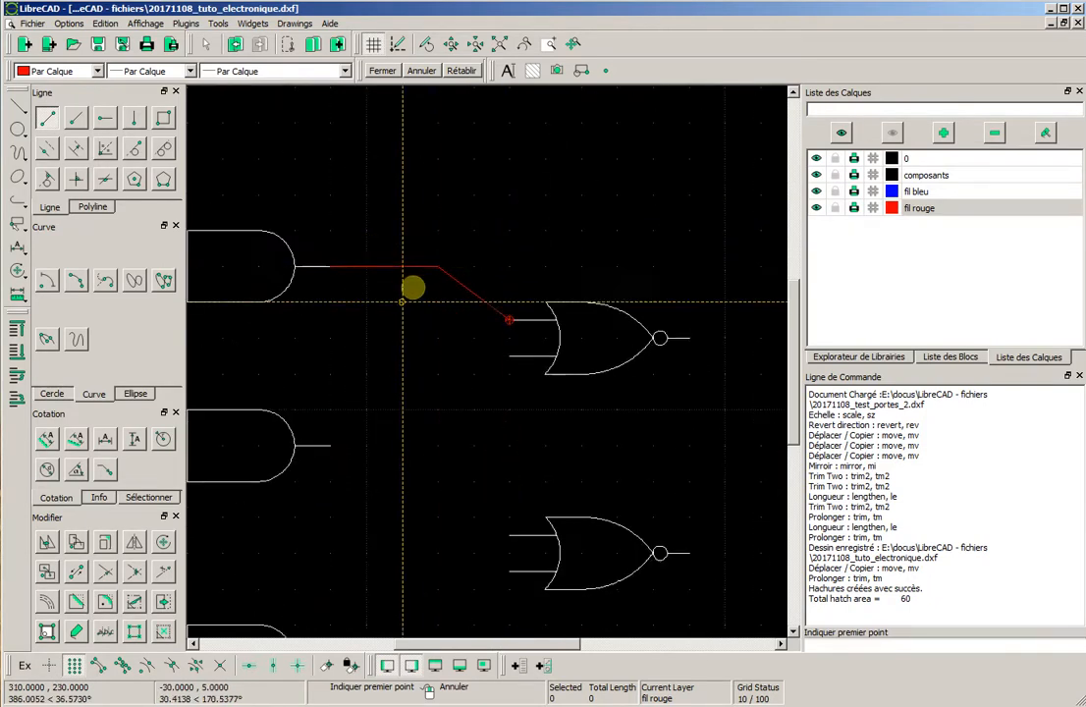
middle_click_drag(413, 287, 497, 245)
scroll(472, 356, "down", 1)
left_click(422, 397)
left_click(517, 397)
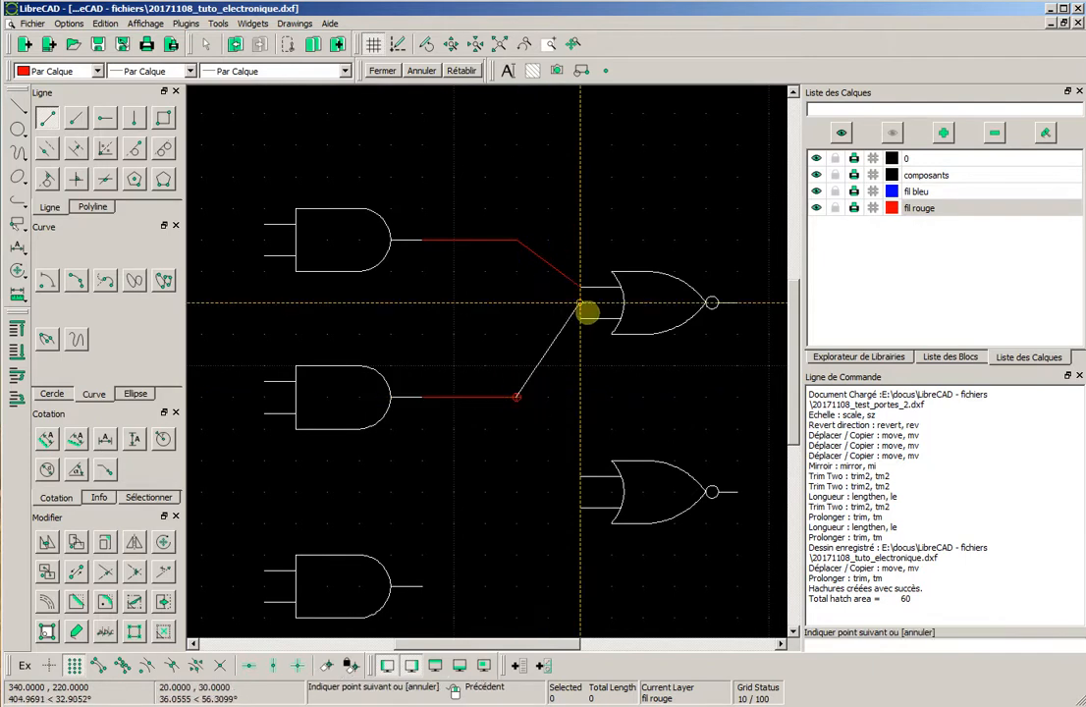
scroll(584, 313, "up", 5)
scroll(578, 327, "up", 3)
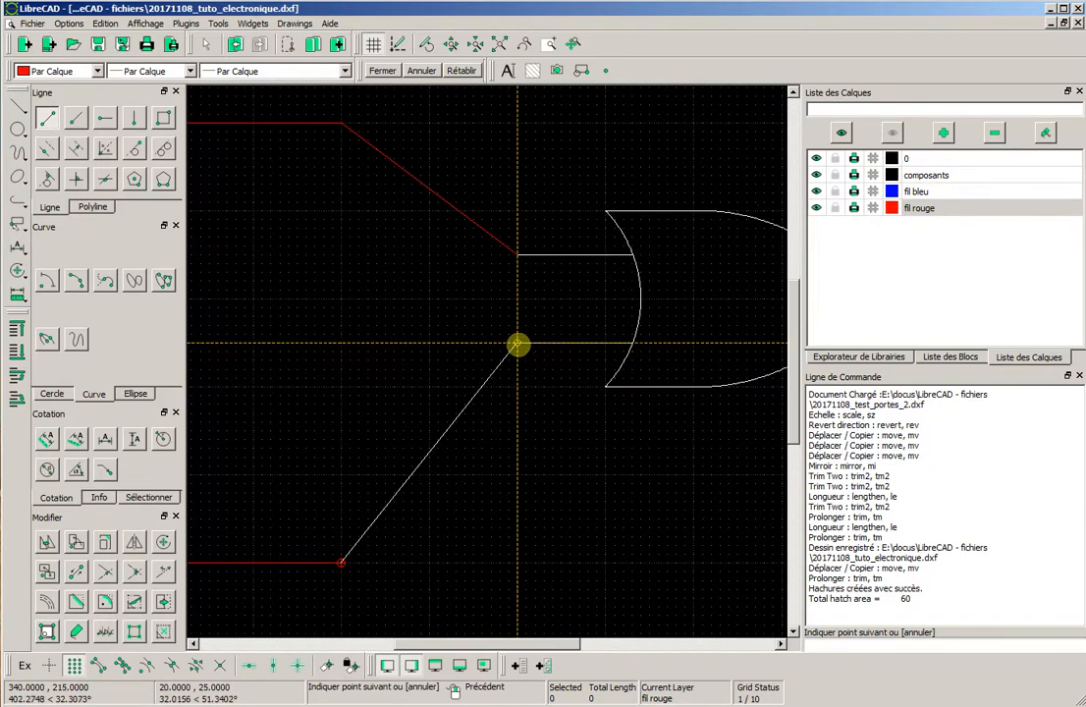
left_click(518, 345)
right_click(510, 294)
scroll(558, 302, "down", 2)
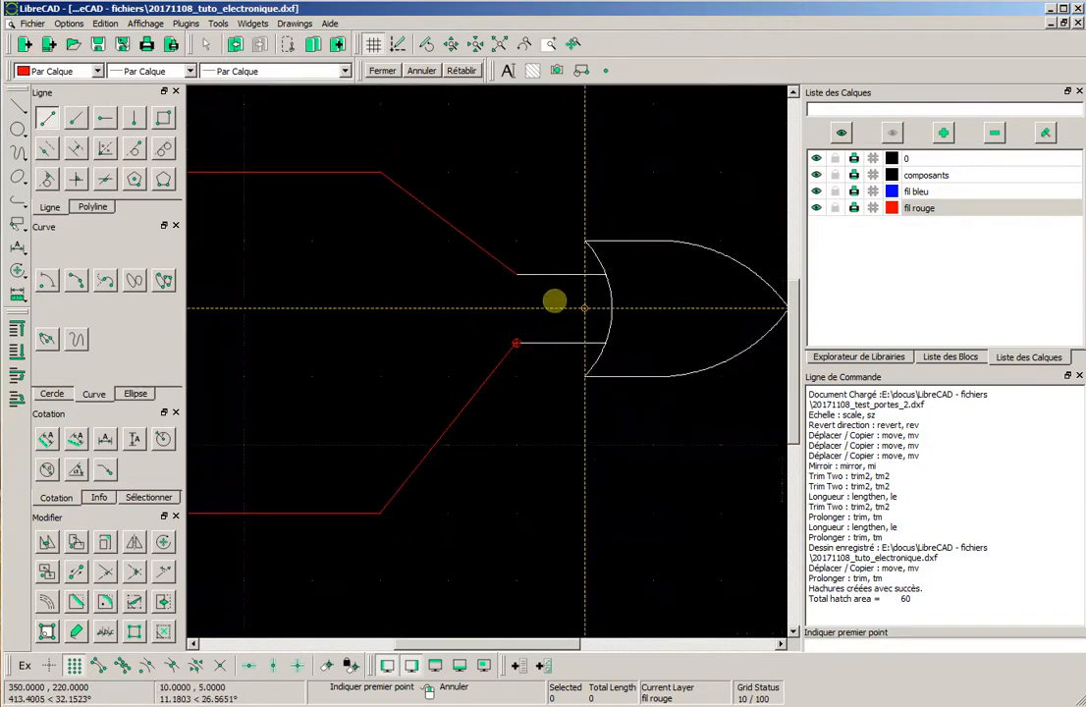
scroll(460, 299, "down", 3)
scroll(492, 317, "down", 2)
scroll(531, 300, "up", 1)
scroll(538, 297, "up", 1)
scroll(568, 298, "down", 2)
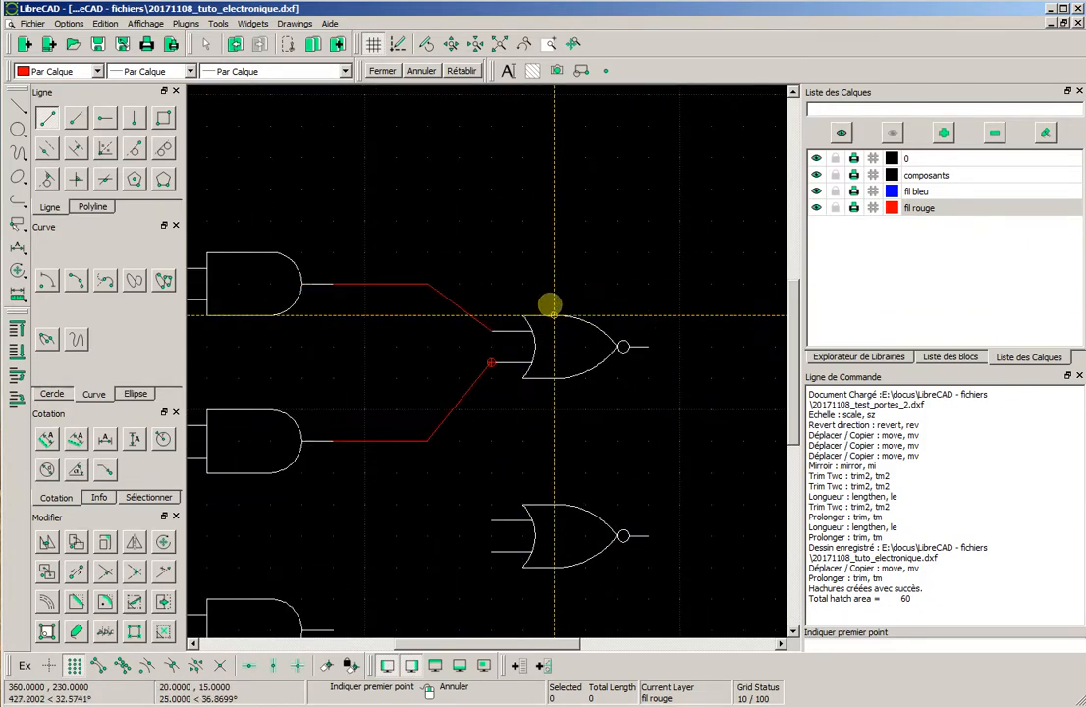
scroll(631, 390, "down", 1)
scroll(631, 390, "up", 1)
scroll(638, 391, "down", 1)
scroll(516, 421, "down", 2)
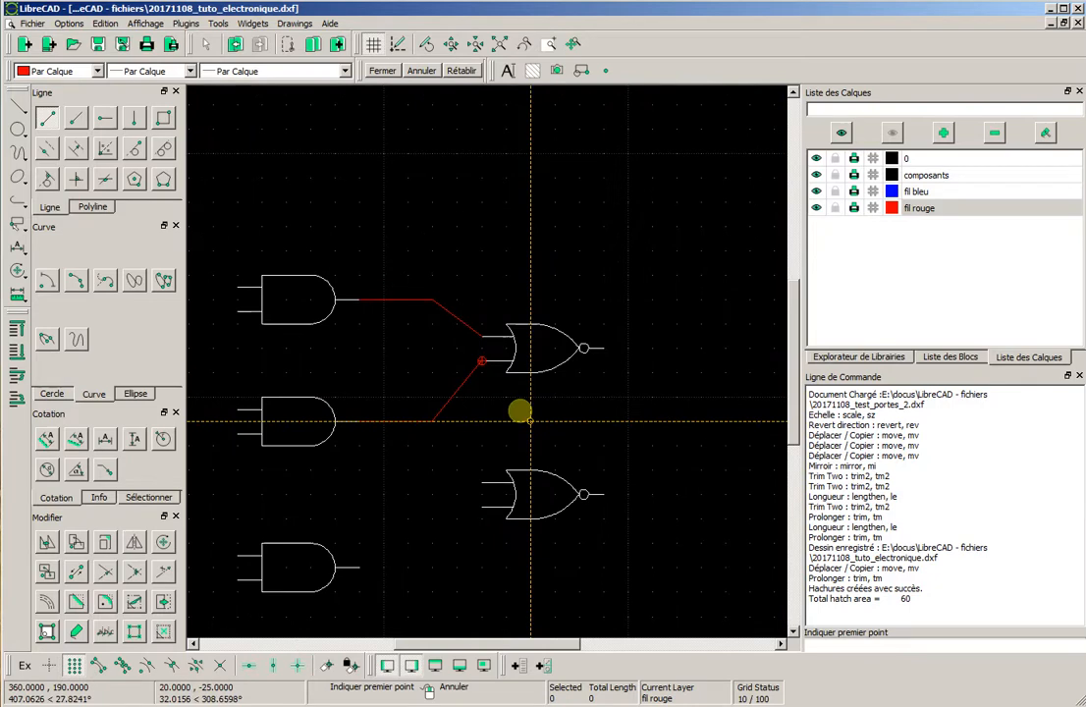
right_click(375, 221)
Check the whole circuit in the print preview
middle_click_drag(465, 260, 565, 244)
scroll(605, 315, "down", 1)
scroll(610, 316, "down", 4)
middle_click_drag(397, 315, 511, 250)
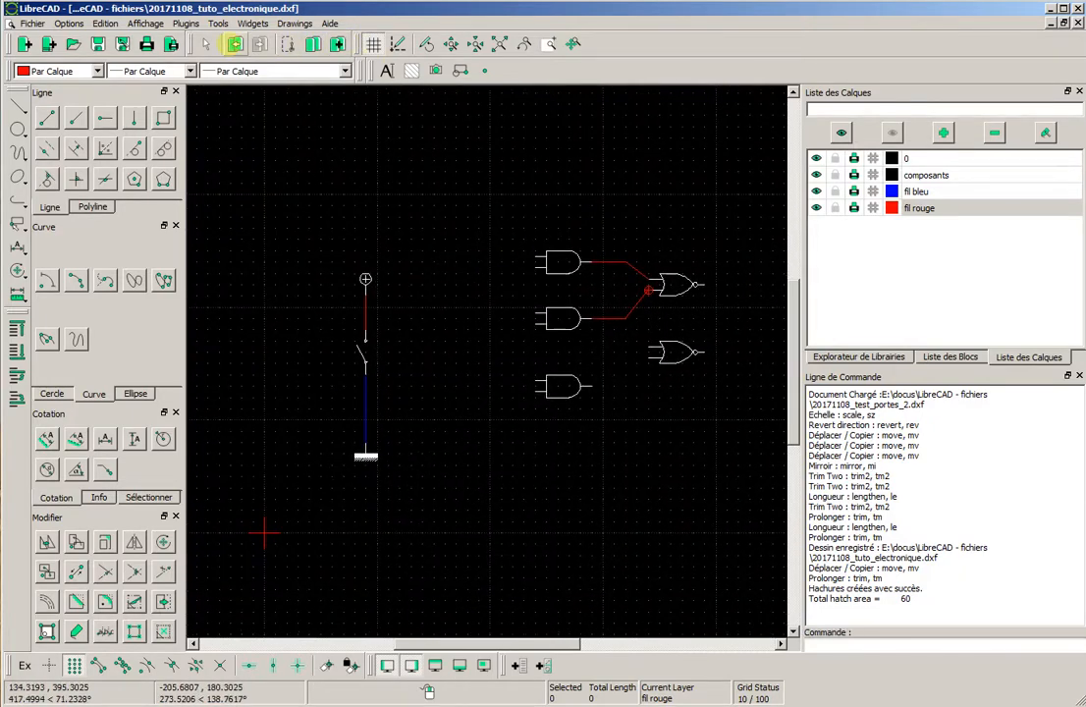
left_click(171, 44)
scroll(481, 386, "down", 2)
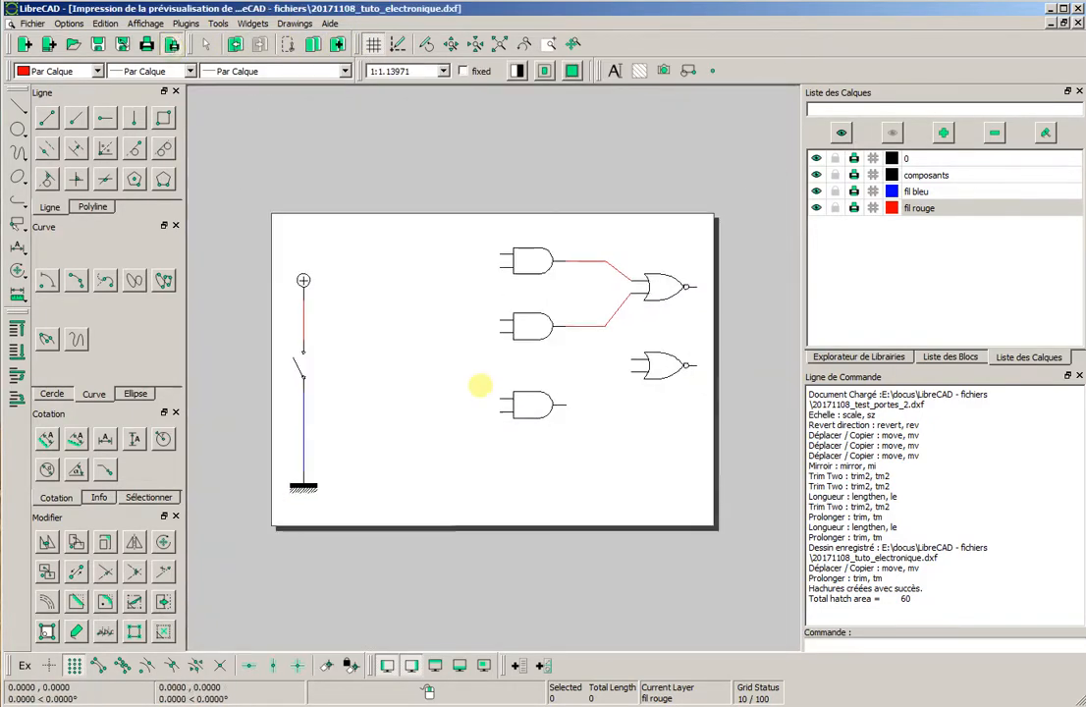
middle_click_drag(598, 409, 581, 377)
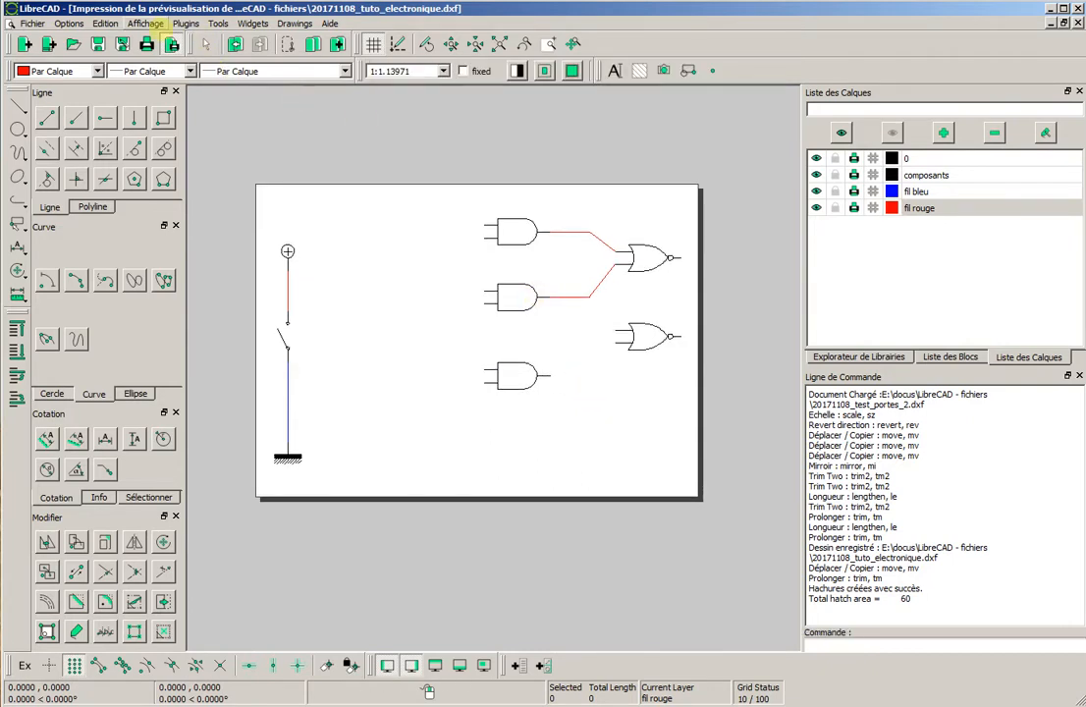
Export the drawing as a PDF named 20171108_test in the LibreCAD - fichiers folder
left_click(32, 24)
mouse_move(49, 147)
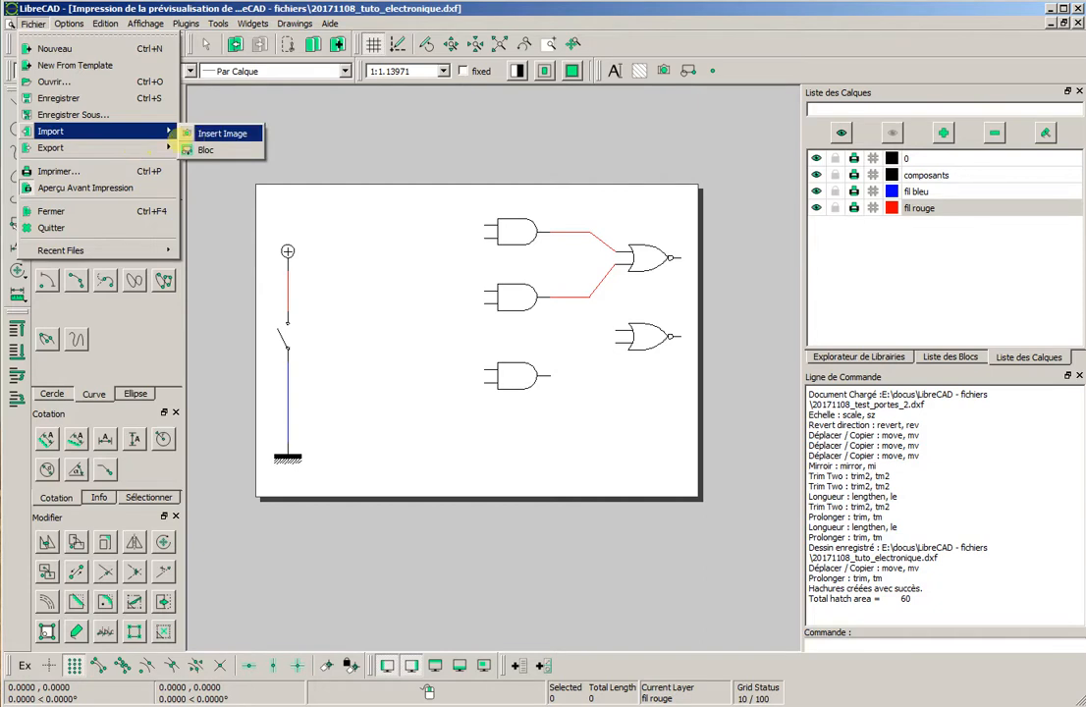
mouse_move(101, 145)
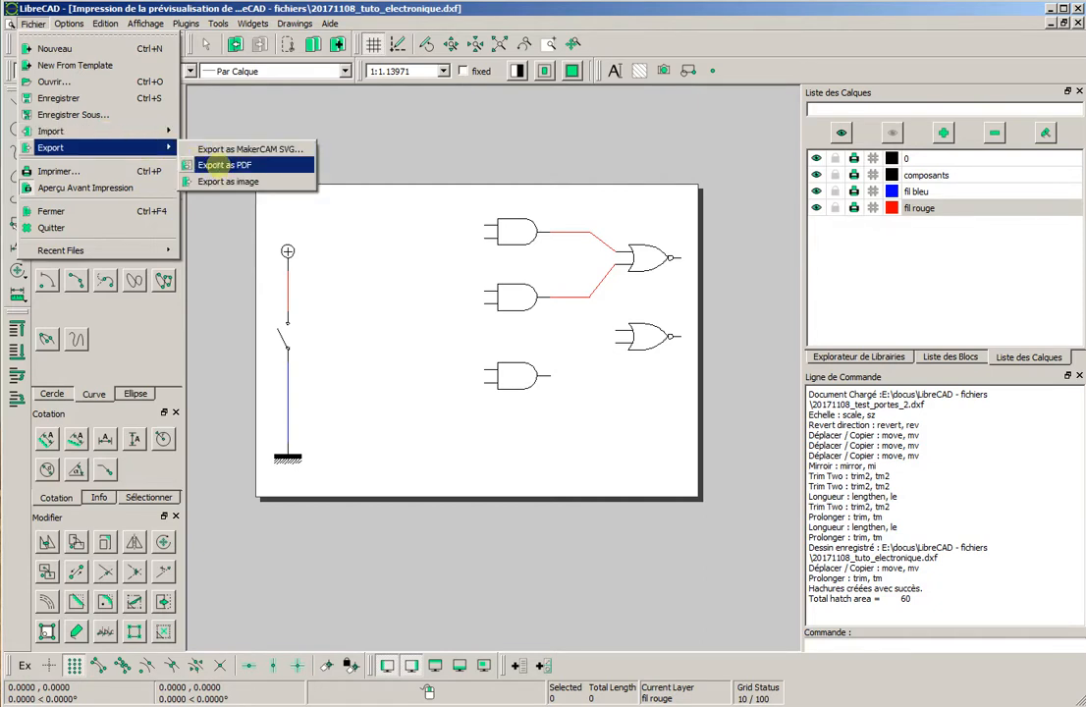
left_click(220, 165)
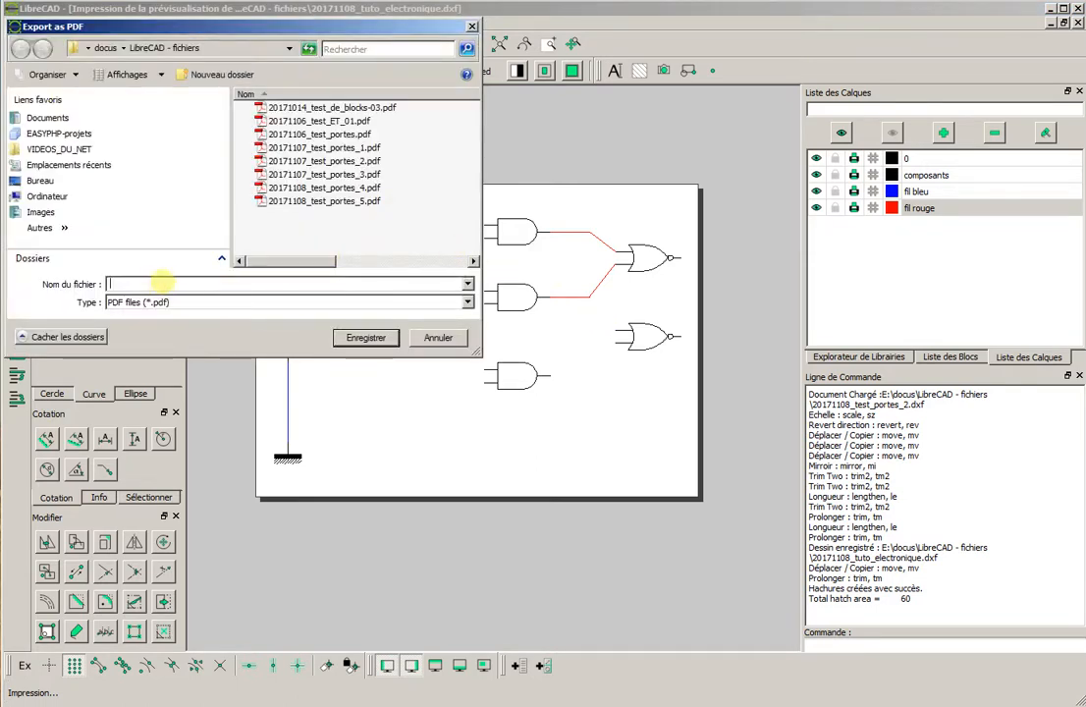
type("201711")
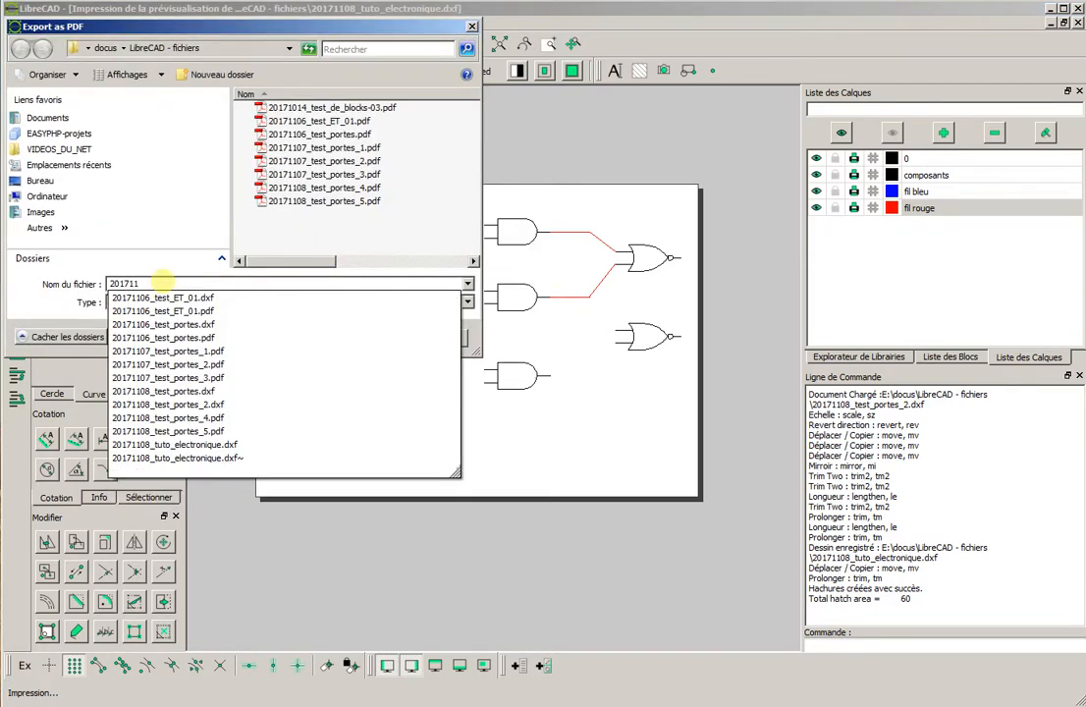
type("08")
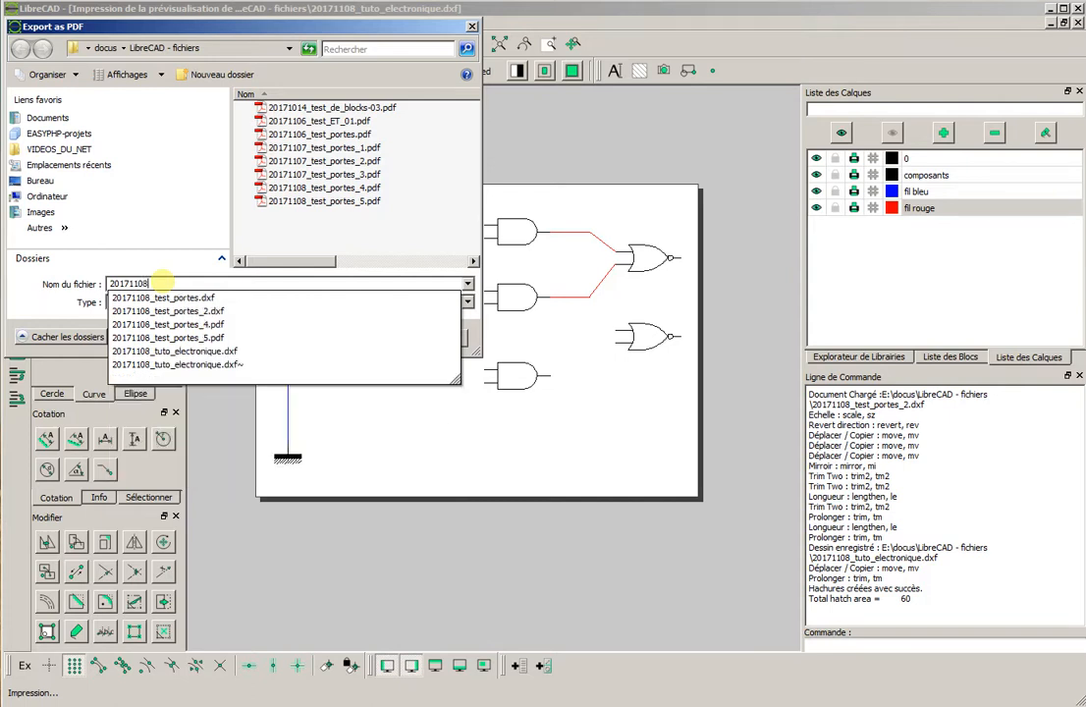
type("_test")
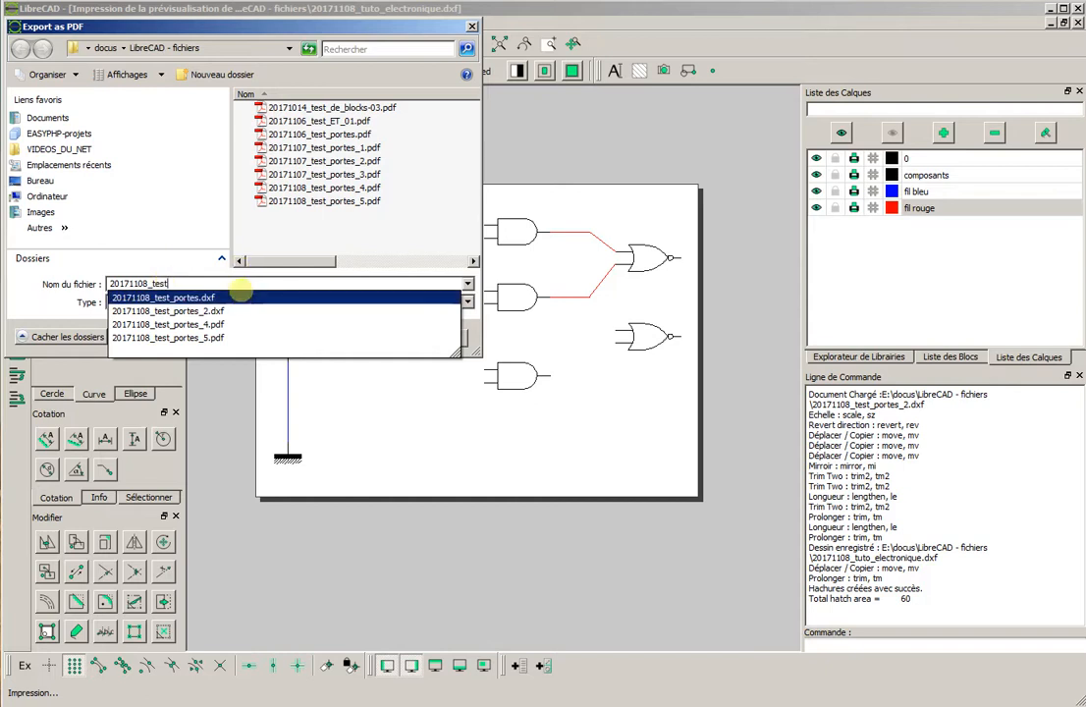
key("Return")
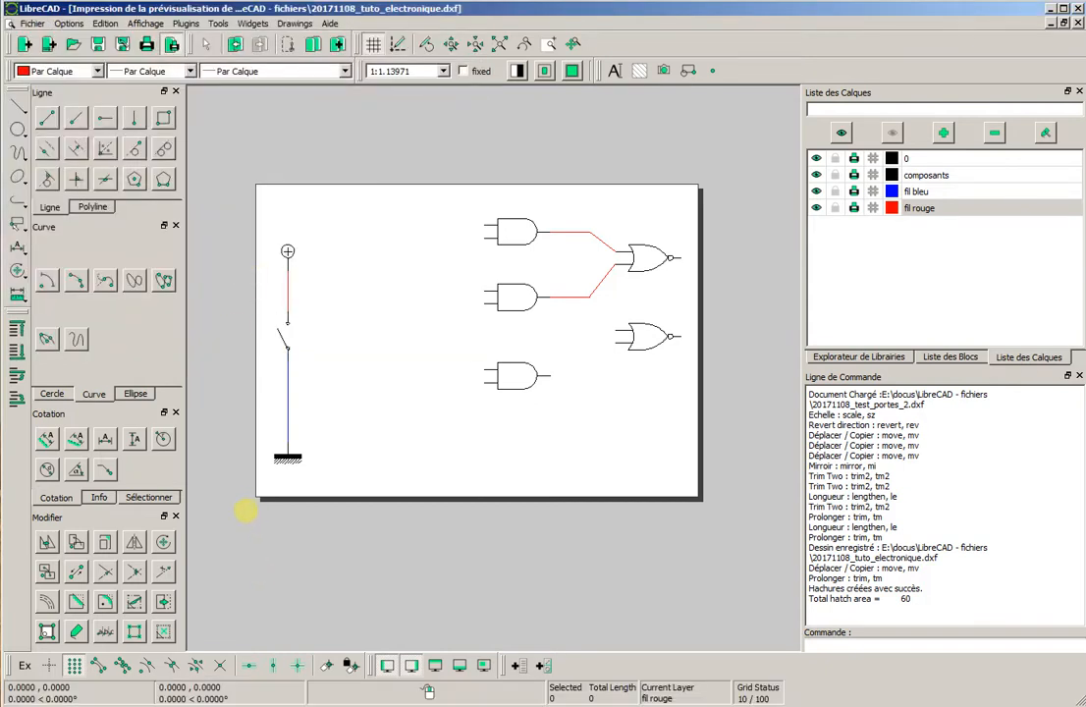
Switch to the file explorer, browse to docus\LibreCAD - fichiers on drive E: and open 20171108_test.pdf
key("super+e")
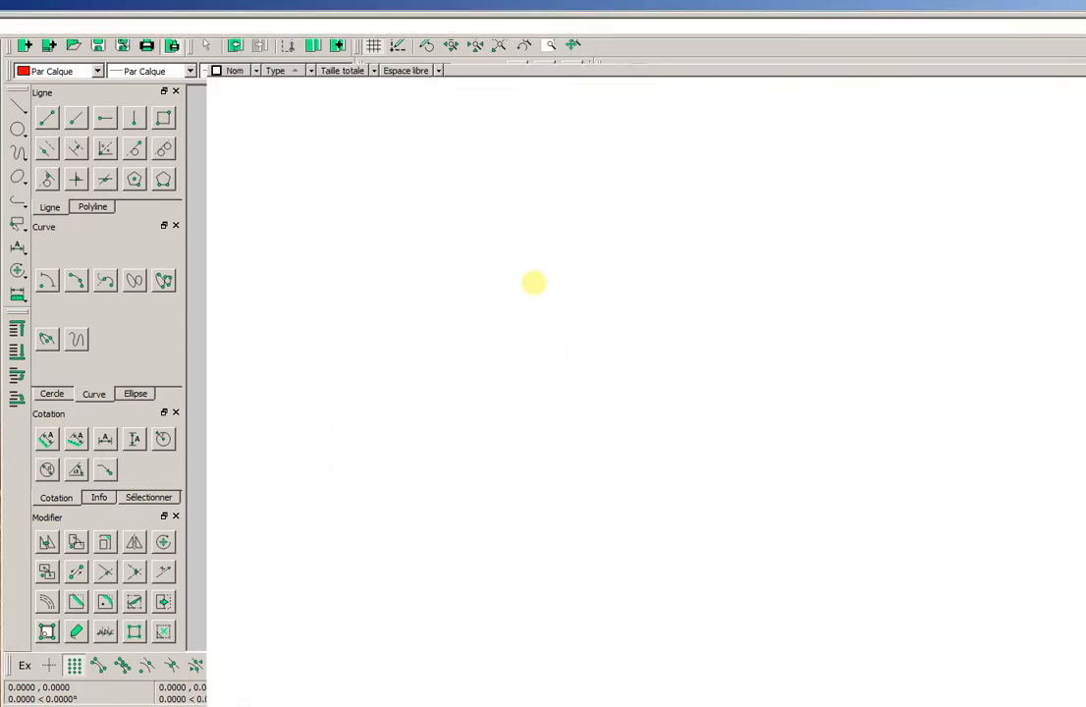
double_click(596, 116)
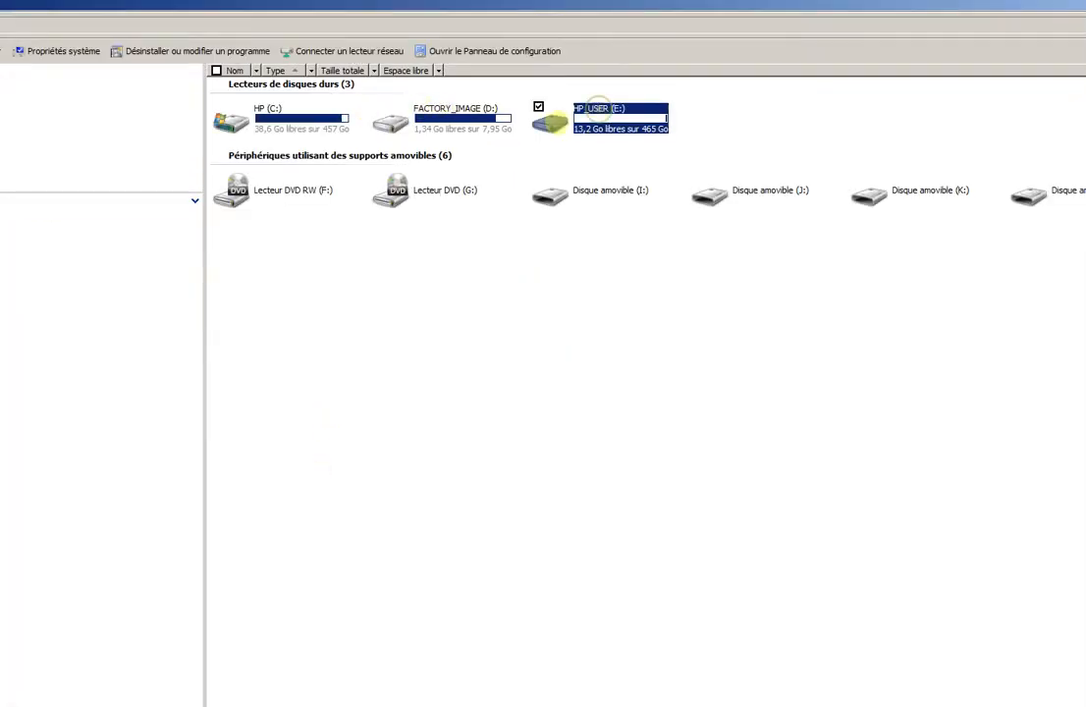
left_click(251, 138)
double_click(252, 138)
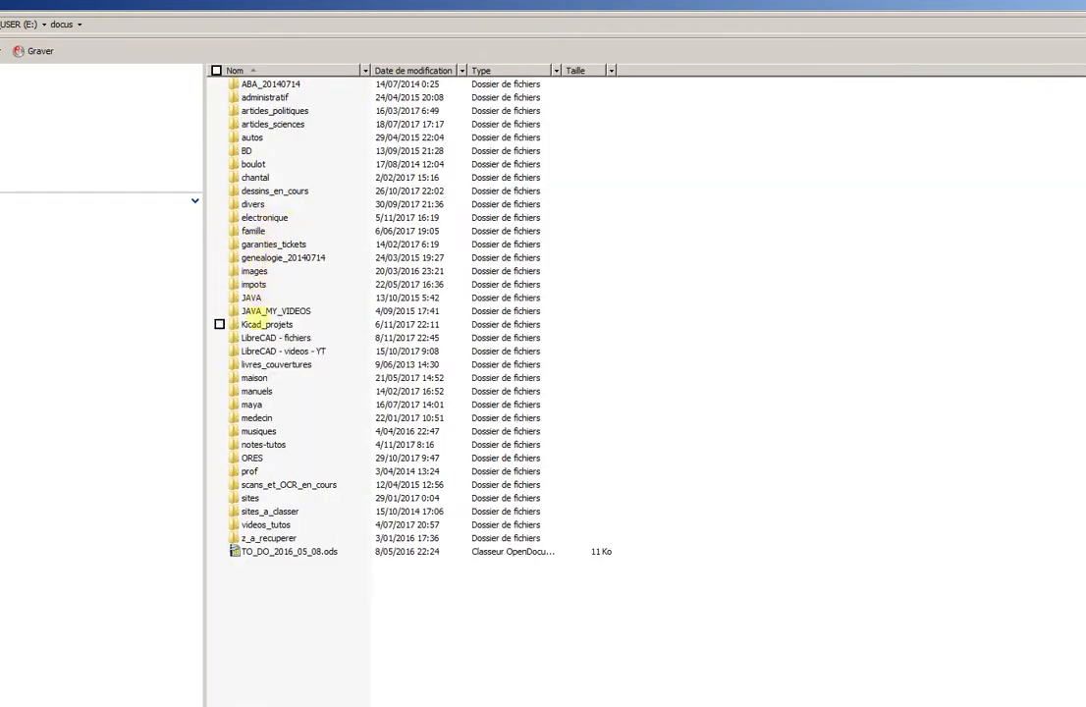
double_click(260, 338)
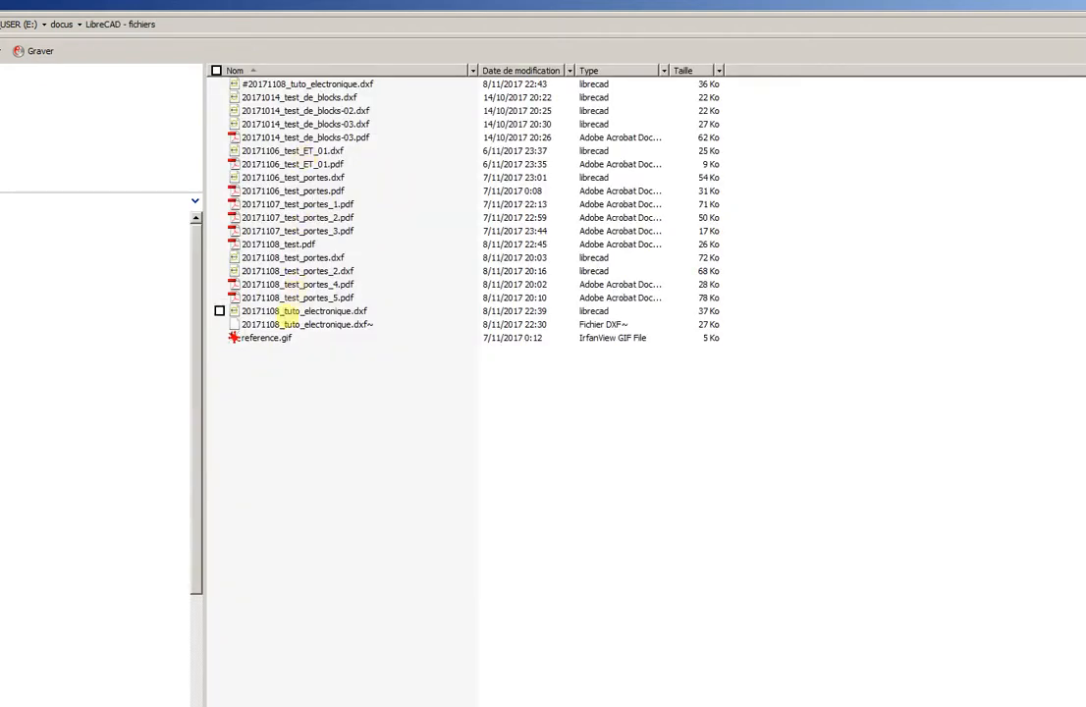
left_click(275, 297)
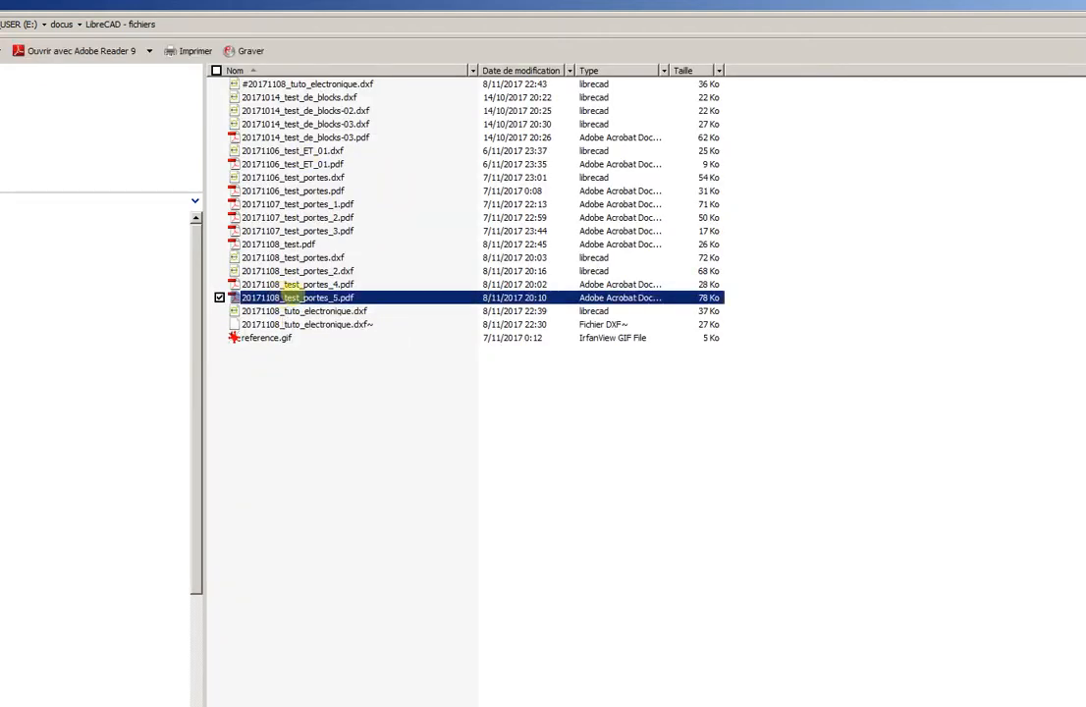
left_click(280, 244)
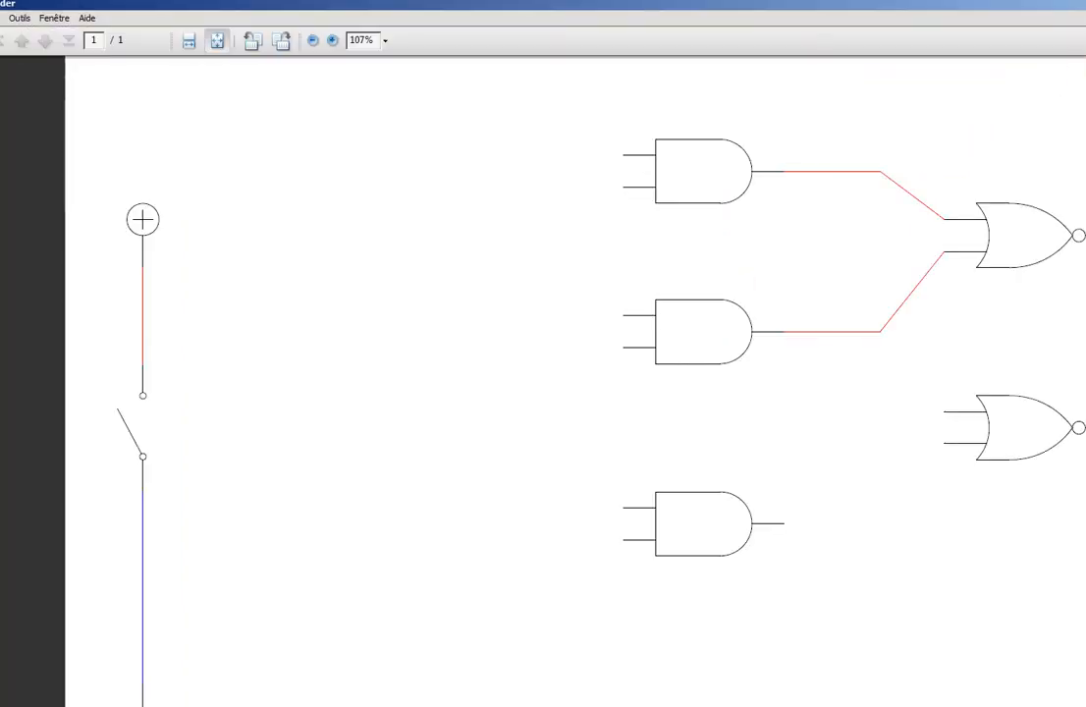
Take the PDF reader window out of its maximized state, move it and widen it to show the full page width
left_click(1083, 4)
left_click_drag(408, 50, 212, 10)
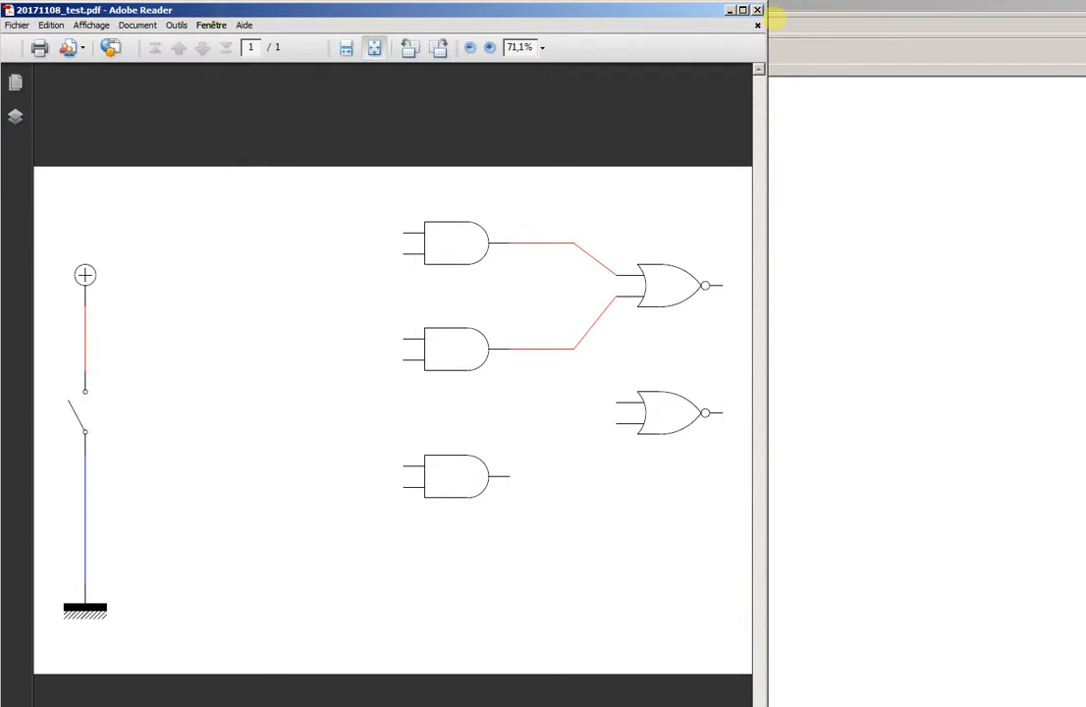
left_click_drag(767, 153, 1083, 169)
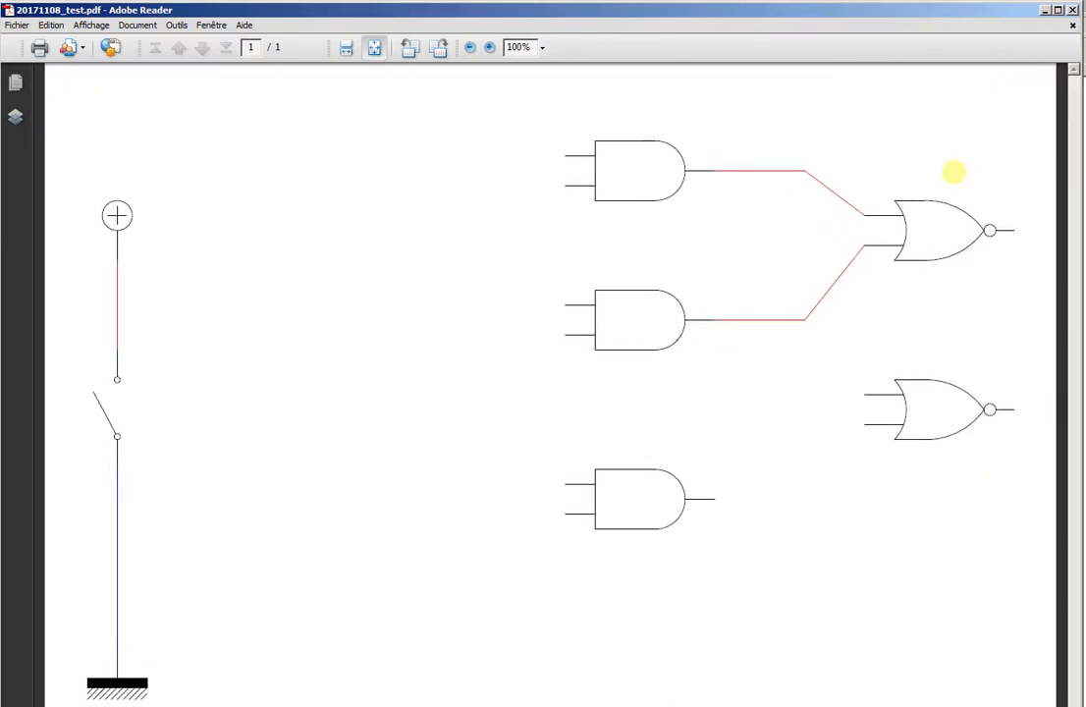
Examine the gates and coloured wires of the exported PDF at several zoom levels, from 66.7% up to 150%
left_click(470, 47)
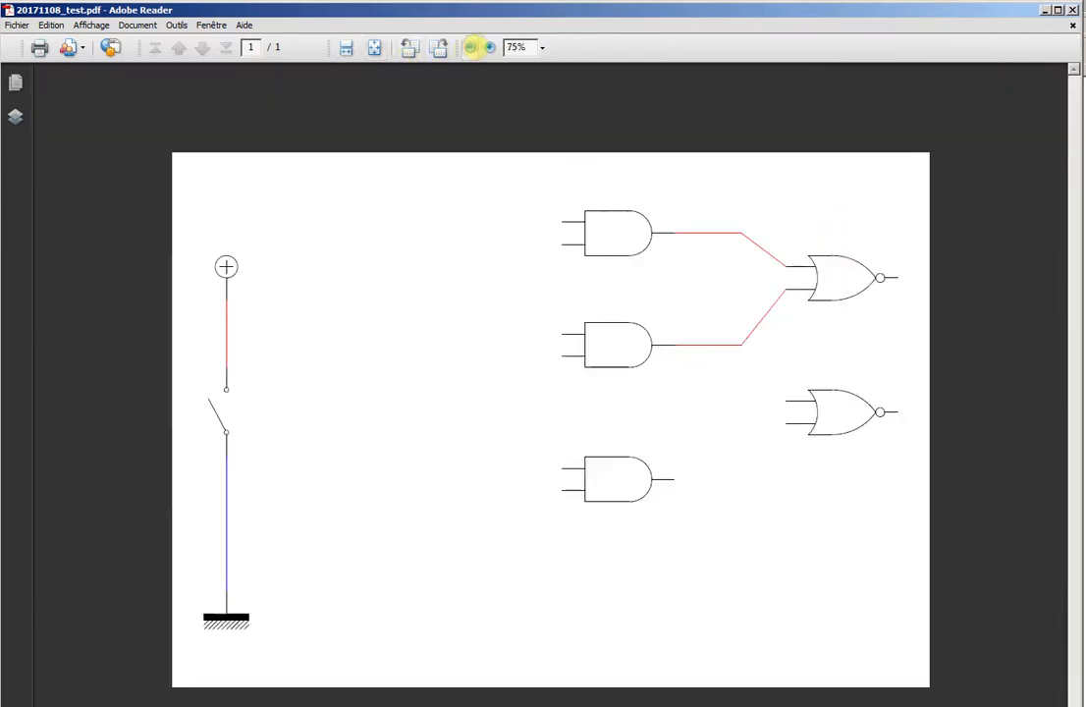
left_click(471, 48)
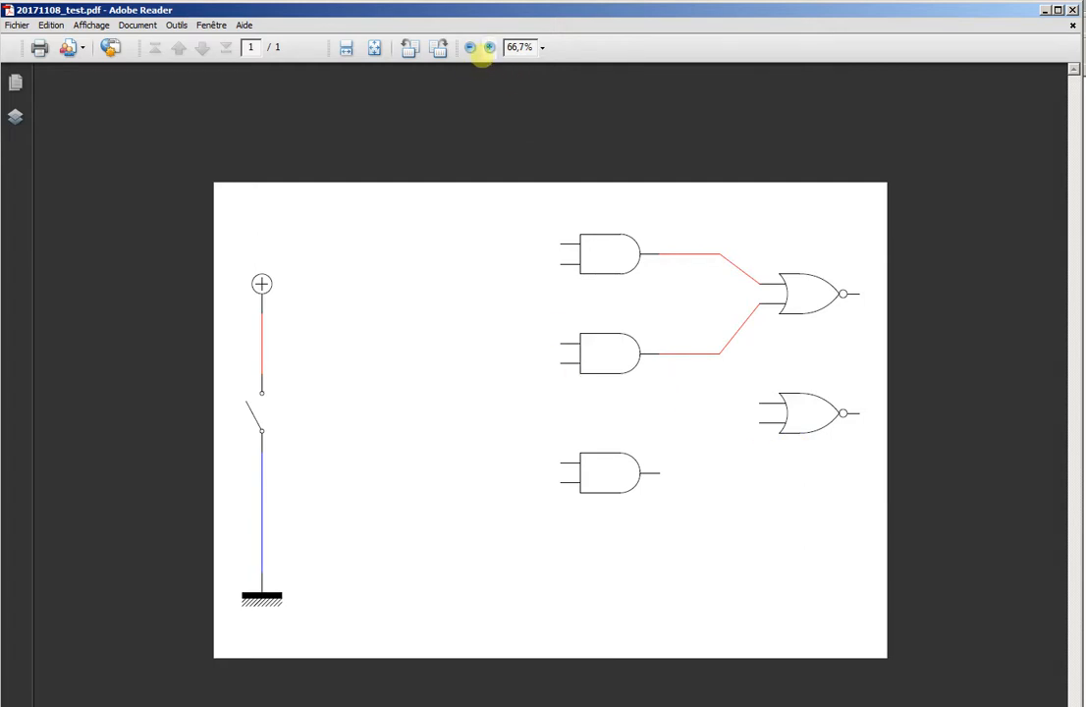
left_click(489, 47)
left_click(490, 47)
left_click(489, 47)
left_click_drag(791, 255, 454, 347)
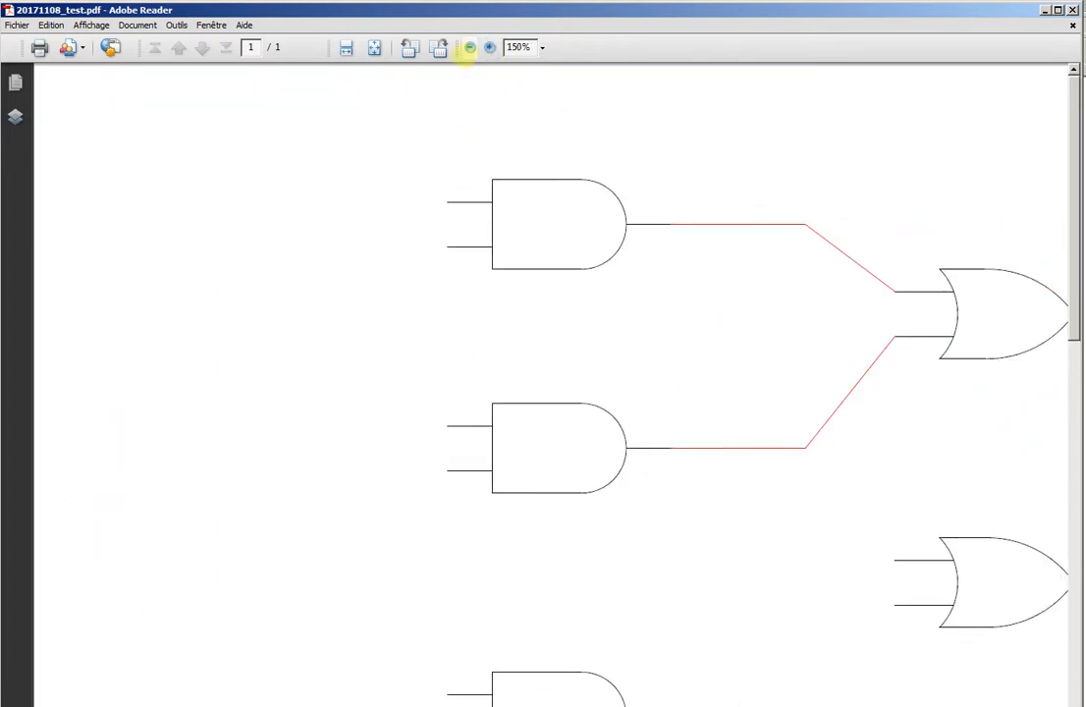
left_click(471, 47)
left_click(470, 47)
left_click(471, 47)
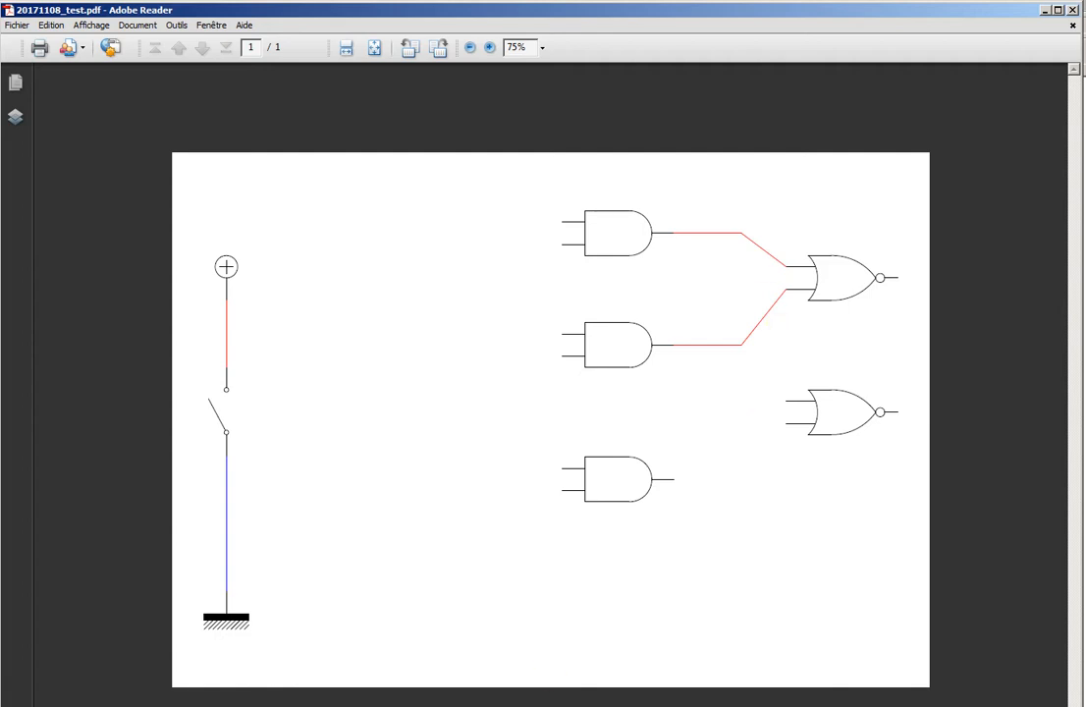
Switch back to LibreCAD and leave the print preview
left_click(388, 706)
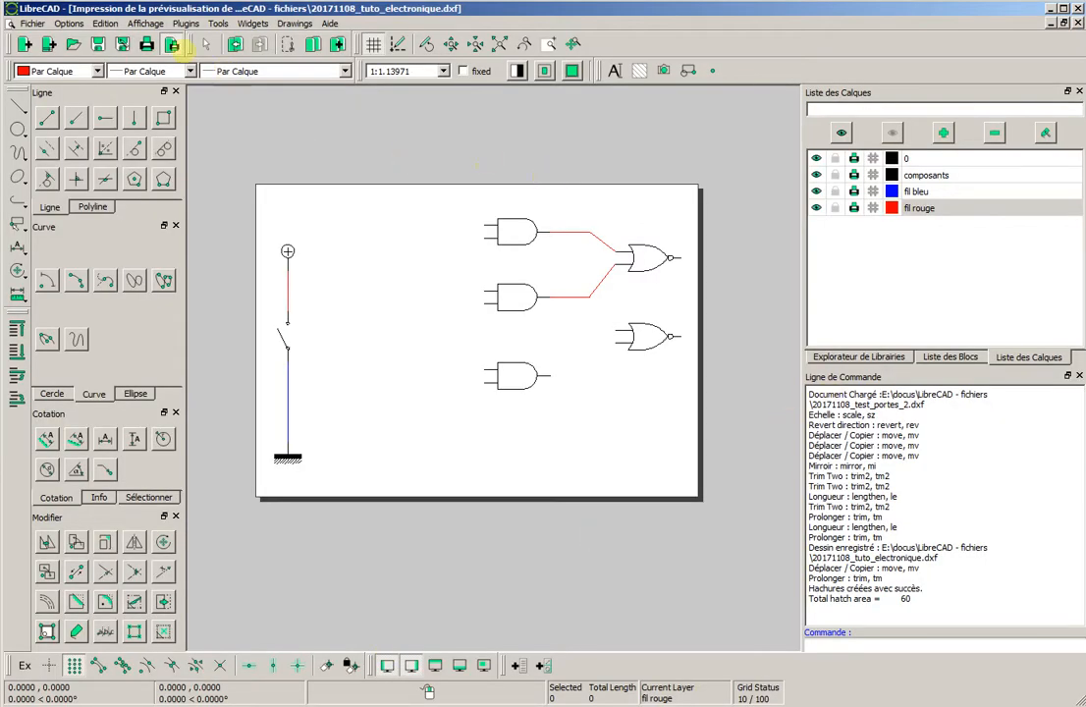
left_click(172, 45)
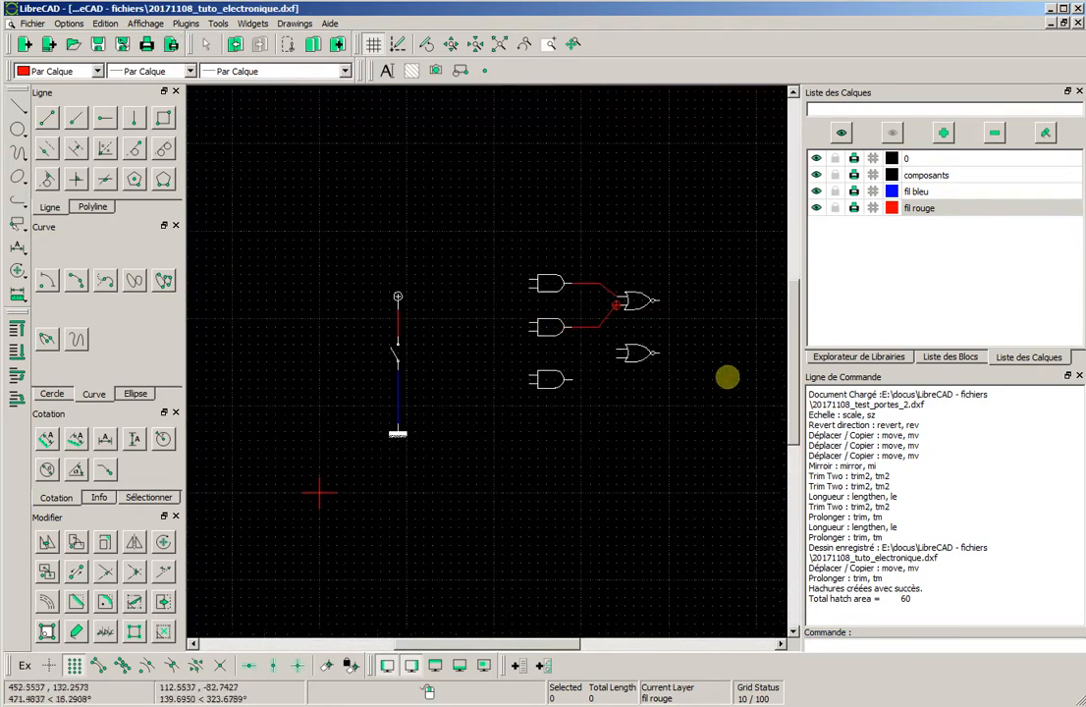